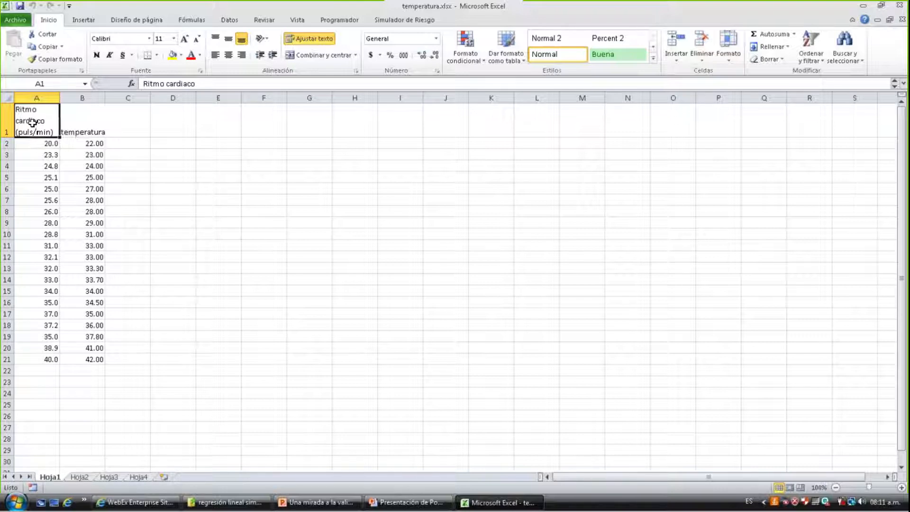
Examine the heart rate and temperature data in columns A and B of Hoja1
{"action": "left_click", "coordinate": [78, 131]}
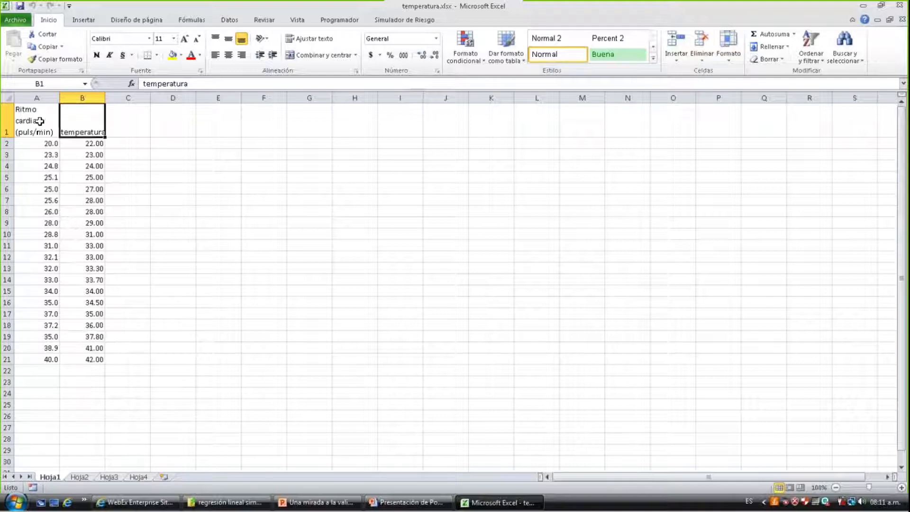
{"action": "left_click", "coordinate": [47, 98]}
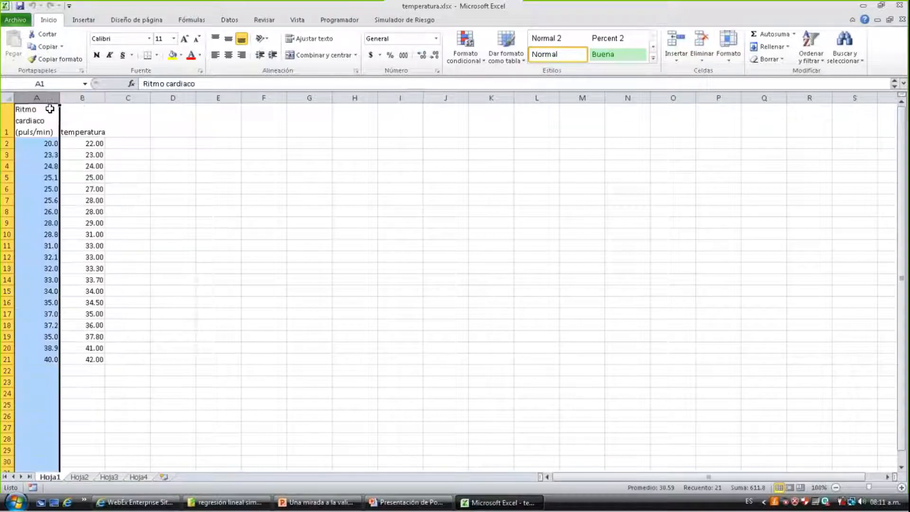
{"action": "left_click", "coordinate": [79, 96]}
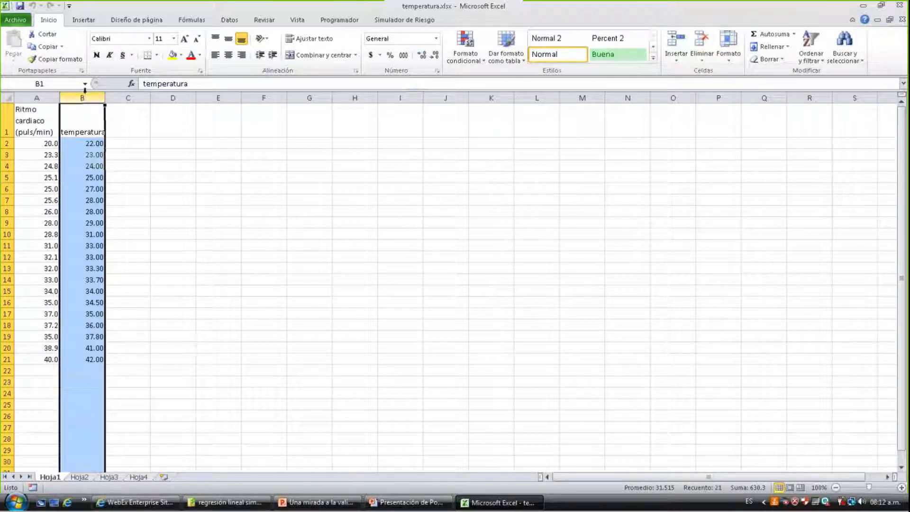
{"action": "key", "text": "shift+Right"}
{"action": "key", "text": "shift+Right"}
{"action": "left_click", "coordinate": [82, 123]}
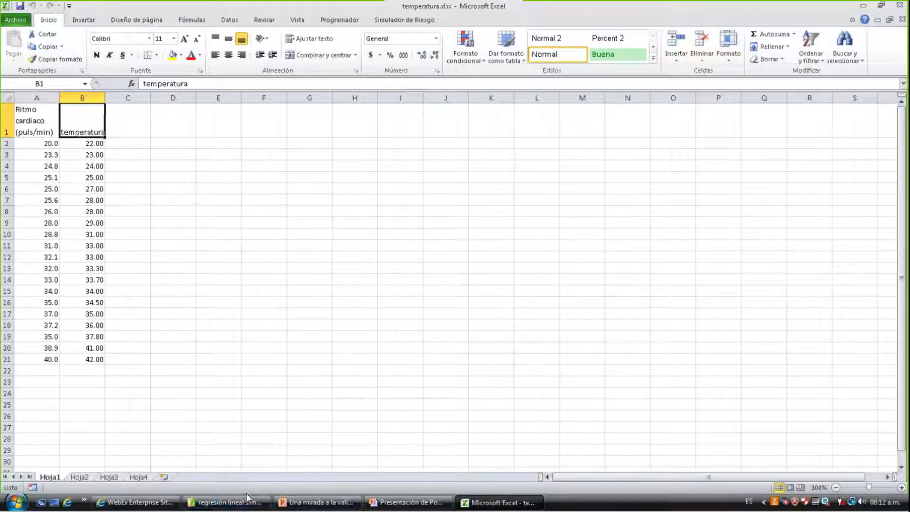
Switch to PowerPoint to review slide 4 on validating linear regression assumptions, and return to the Excel workbook
{"action": "left_click", "coordinate": [326, 508]}
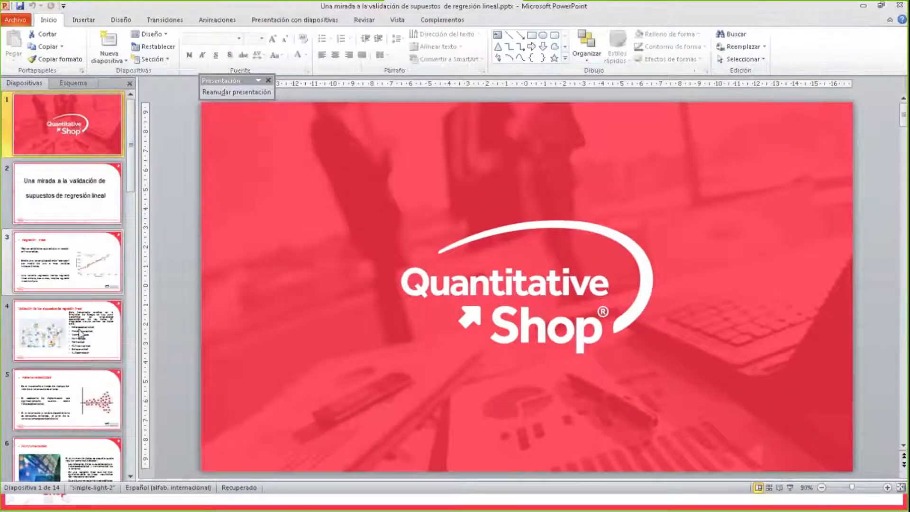
{"action": "left_click", "coordinate": [80, 333]}
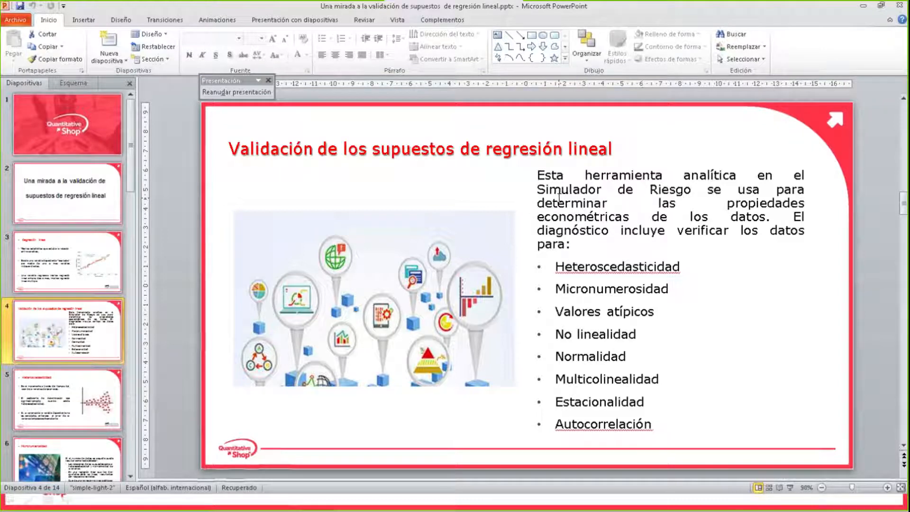
{"action": "key", "text": "alt+Tab"}
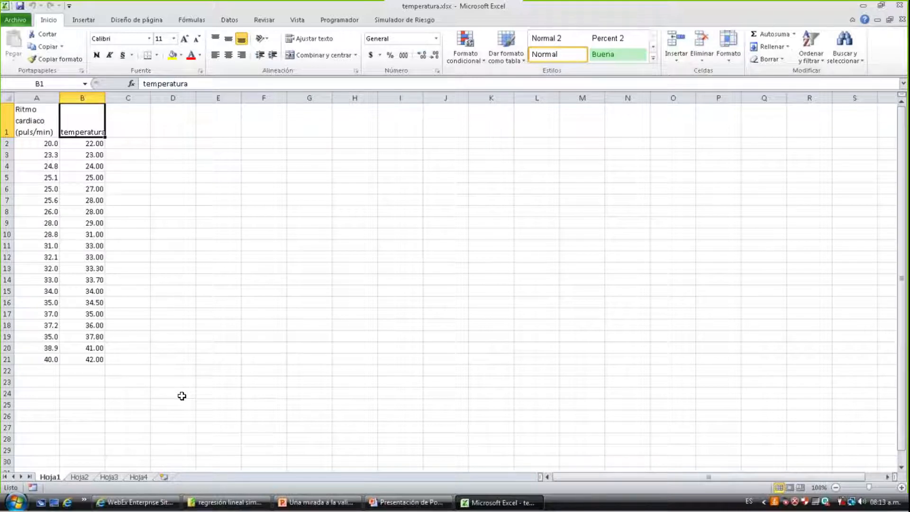
Try to run the Multiple Regression Analysis on the heart rate column alone, range A1:A21
{"action": "left_click_drag", "start_coordinate": [38, 122], "coordinate": [97, 360]}
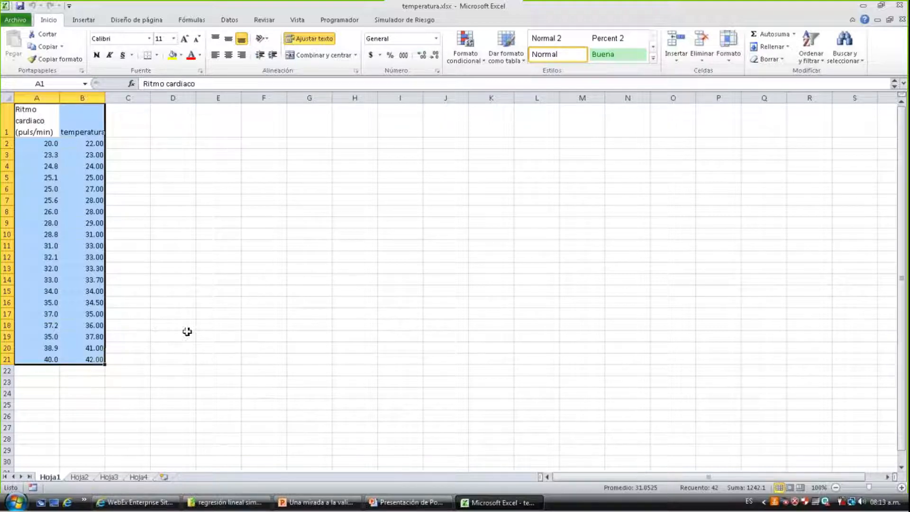
{"action": "left_click_drag", "start_coordinate": [41, 119], "coordinate": [83, 359]}
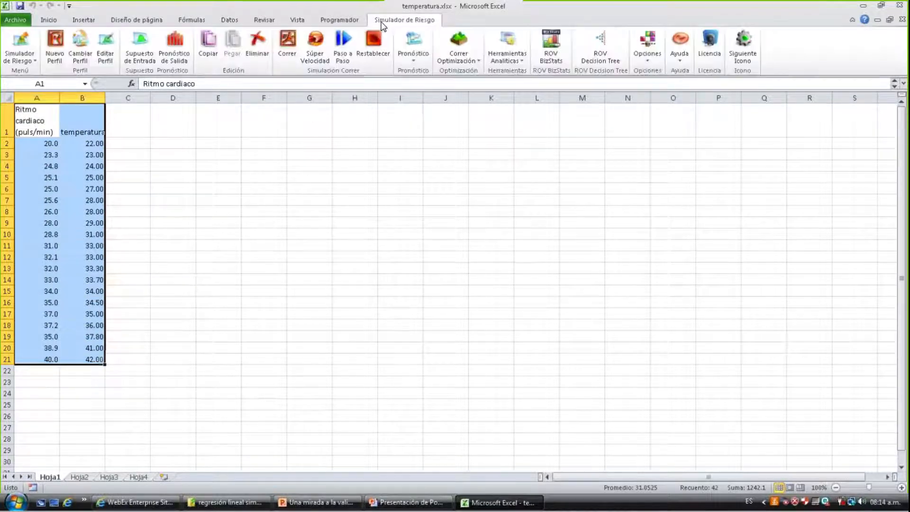
{"action": "left_click", "coordinate": [419, 55]}
{"action": "left_click", "coordinate": [102, 142]}
{"action": "left_click_drag", "start_coordinate": [34, 113], "coordinate": [28, 359]}
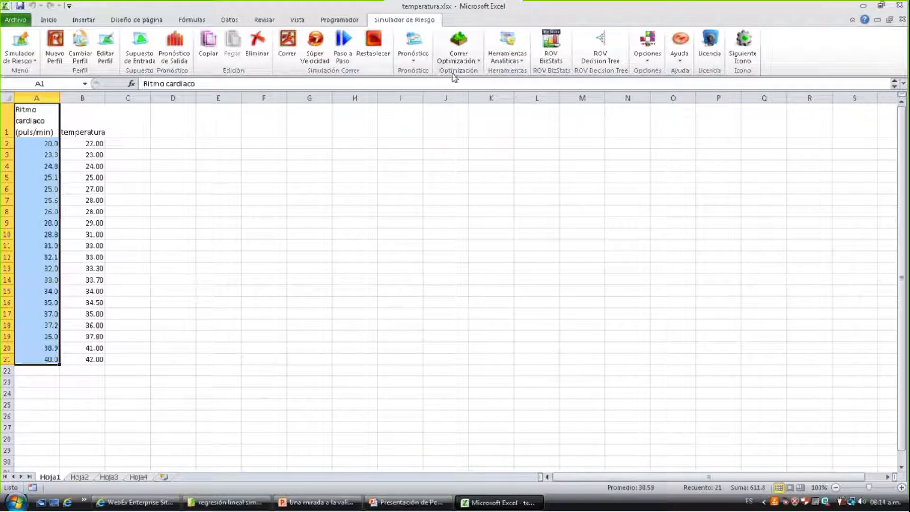
{"action": "left_click", "coordinate": [423, 54]}
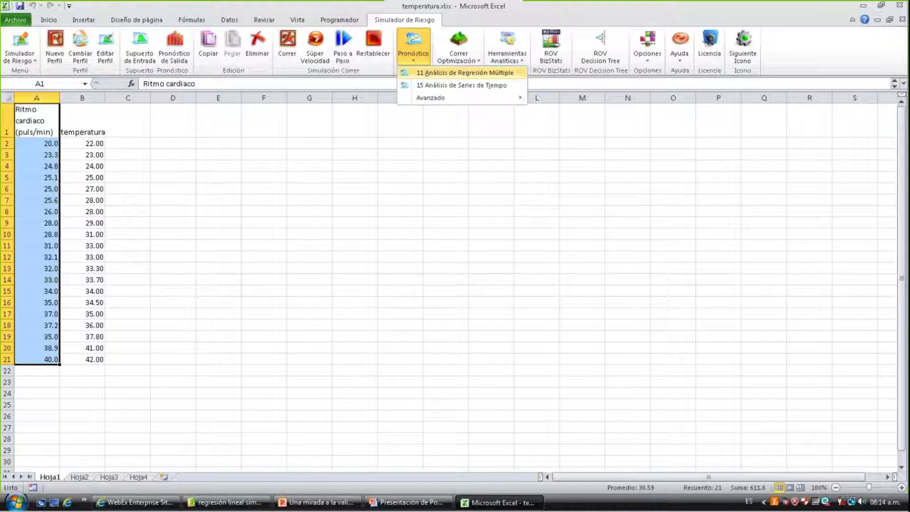
{"action": "left_click", "coordinate": [465, 73]}
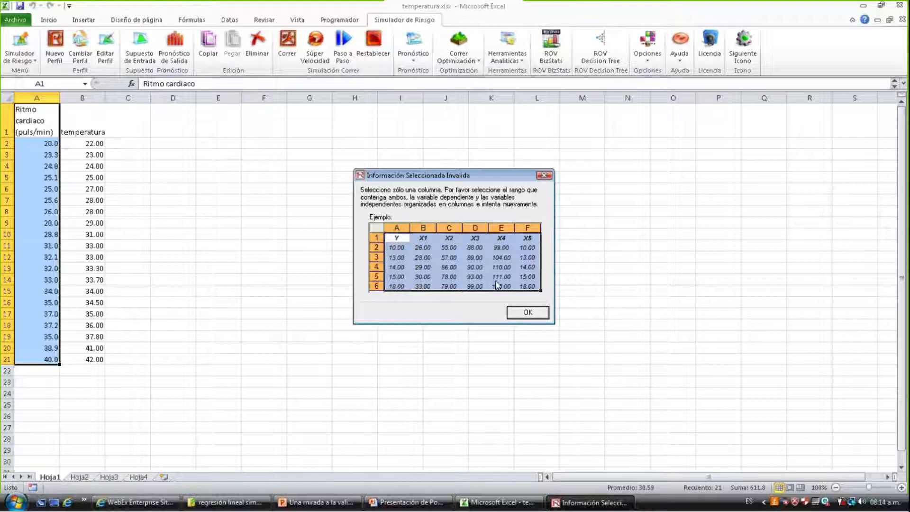
{"action": "left_click", "coordinate": [528, 313]}
Run the Multiple Regression Analysis on A1:B21 with Ritmo cardiaco as the dependent variable and temperatura as the independent one
{"action": "left_click_drag", "start_coordinate": [33, 117], "coordinate": [95, 360]}
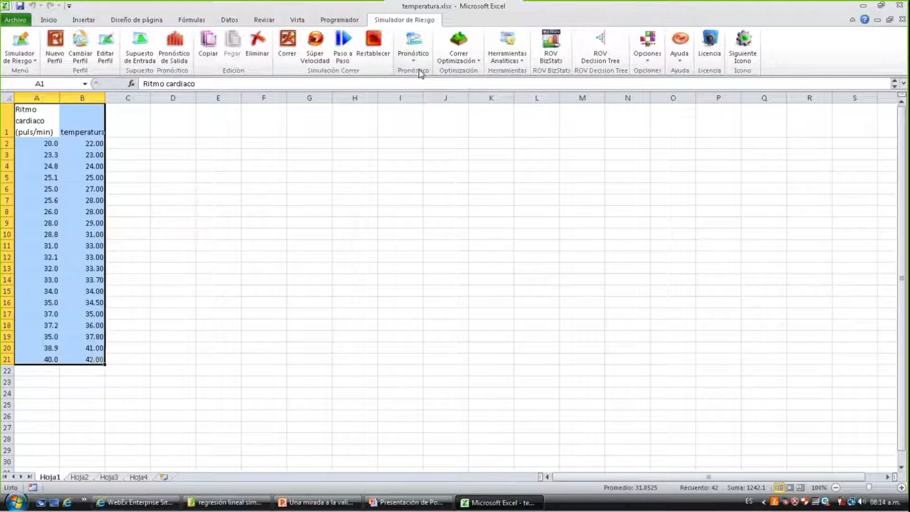
{"action": "left_click", "coordinate": [413, 51]}
{"action": "left_click", "coordinate": [432, 72]}
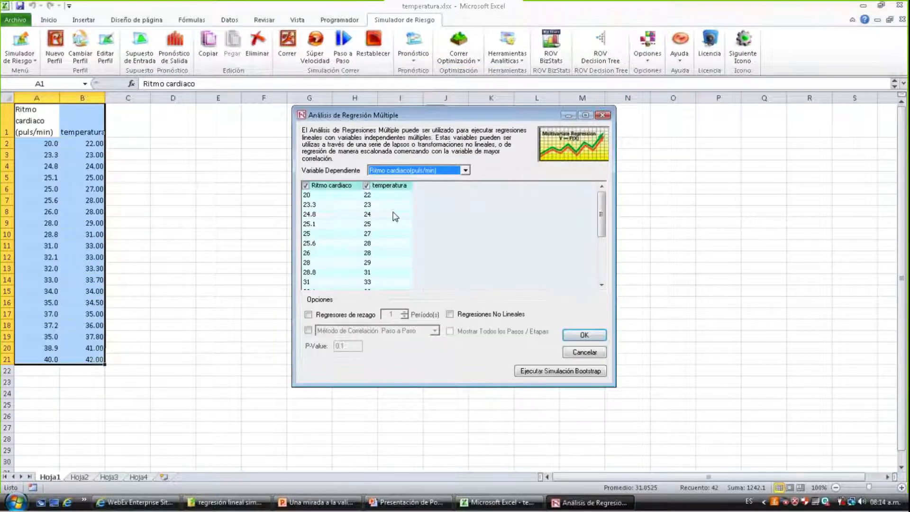
{"action": "left_click", "coordinate": [396, 215]}
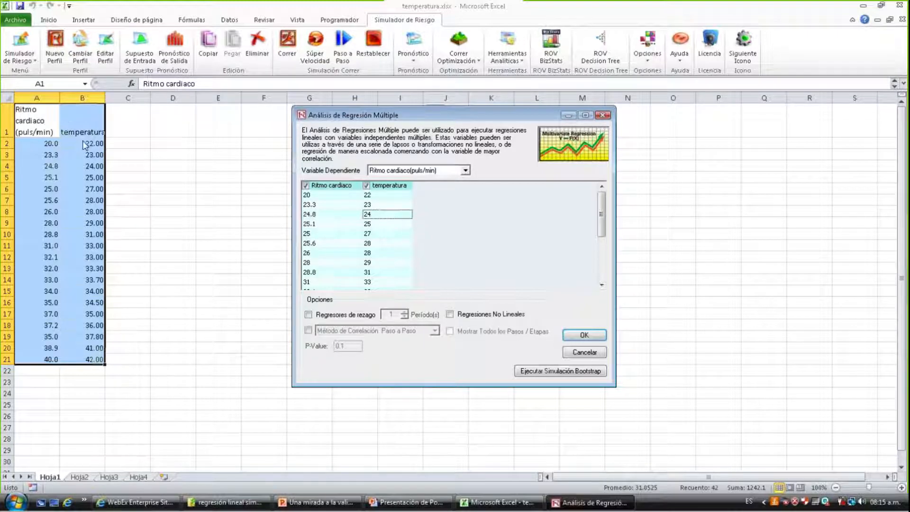
{"action": "left_click", "coordinate": [594, 339]}
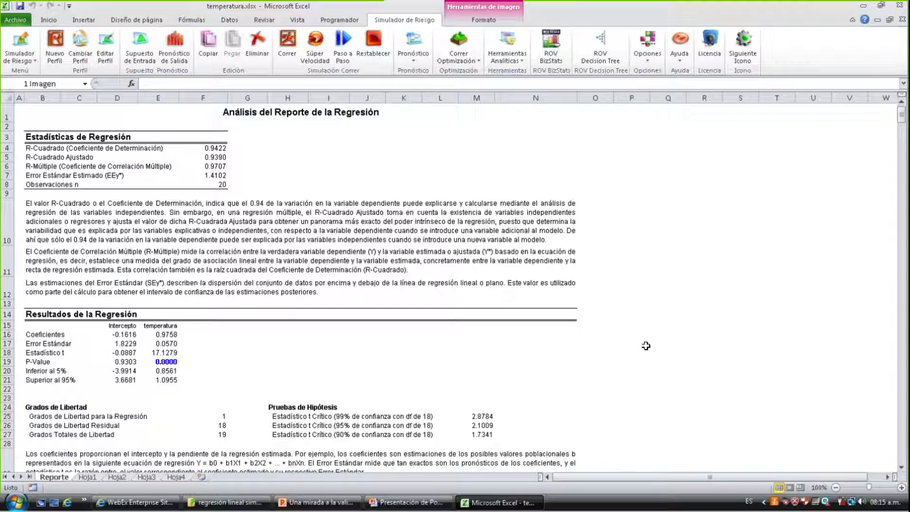
Examine the R-Cuadrado and P-Value rows in the regression report on the Reporte sheet
{"action": "left_click", "coordinate": [87, 477]}
{"action": "left_click", "coordinate": [54, 477]}
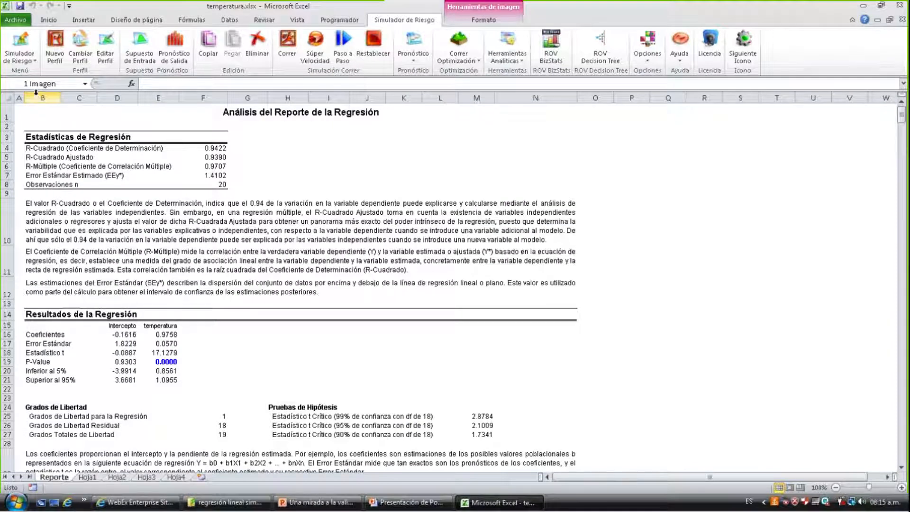
{"action": "left_click_drag", "start_coordinate": [20, 113], "coordinate": [284, 471]}
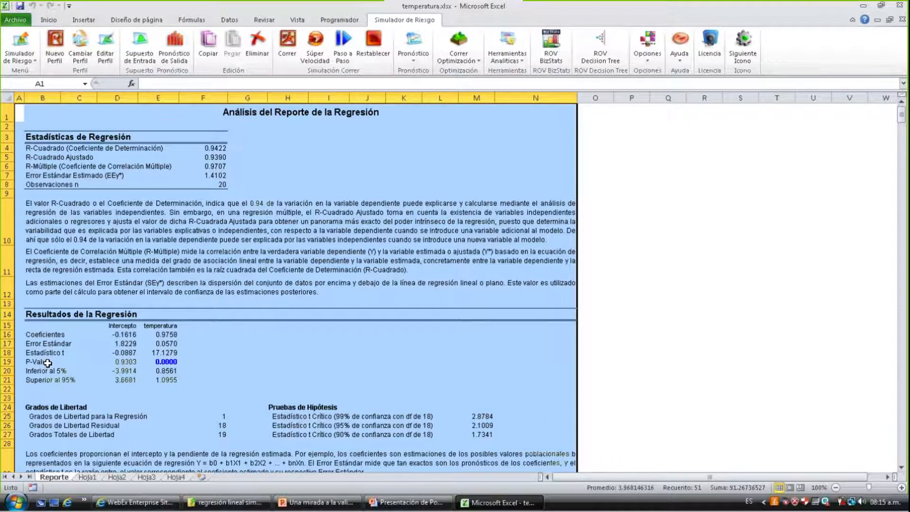
{"action": "left_click_drag", "start_coordinate": [48, 363], "coordinate": [175, 361]}
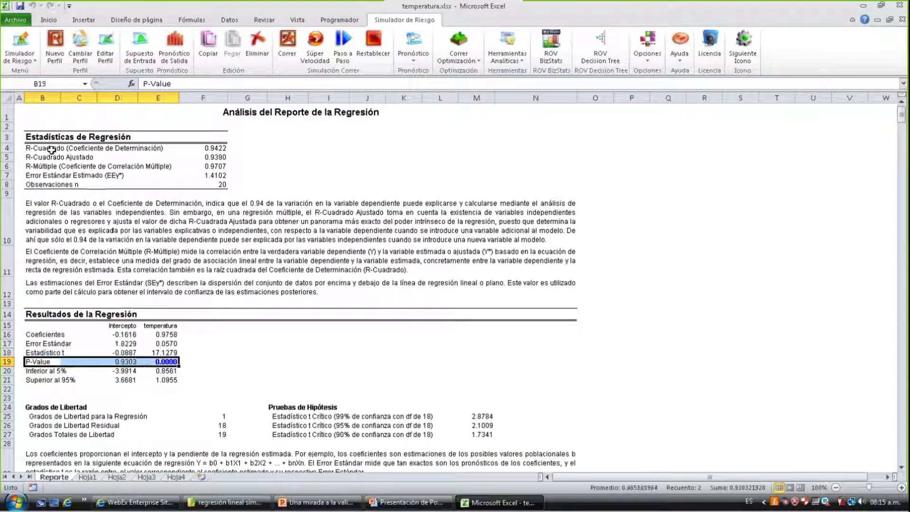
{"action": "left_click_drag", "start_coordinate": [28, 148], "coordinate": [218, 146]}
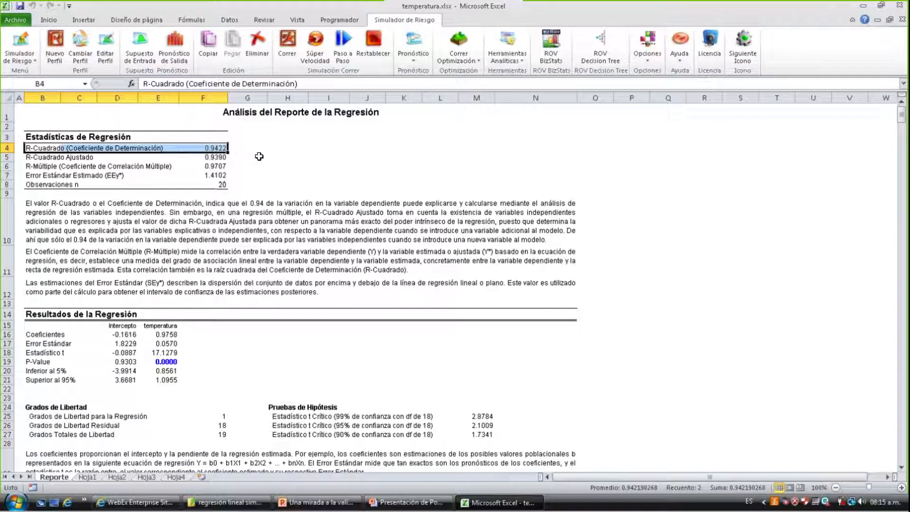
{"action": "left_click", "coordinate": [213, 148]}
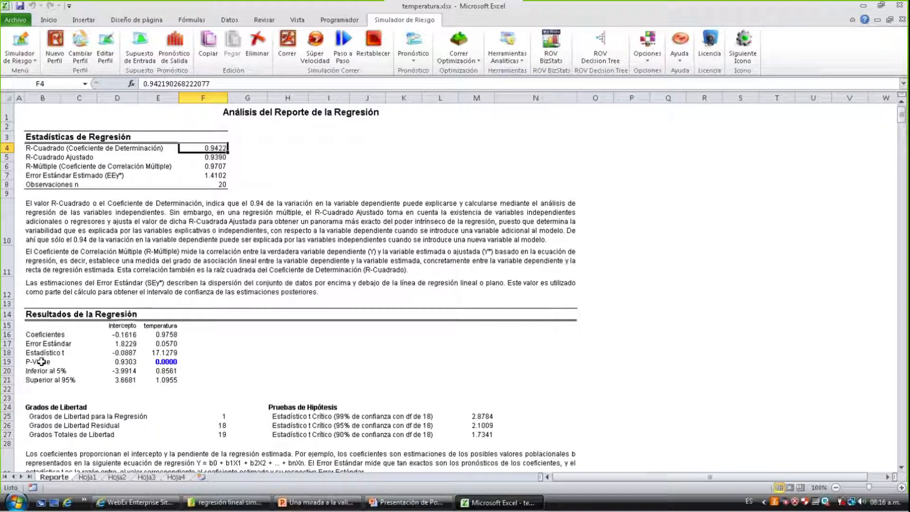
{"action": "left_click_drag", "start_coordinate": [41, 361], "coordinate": [167, 363]}
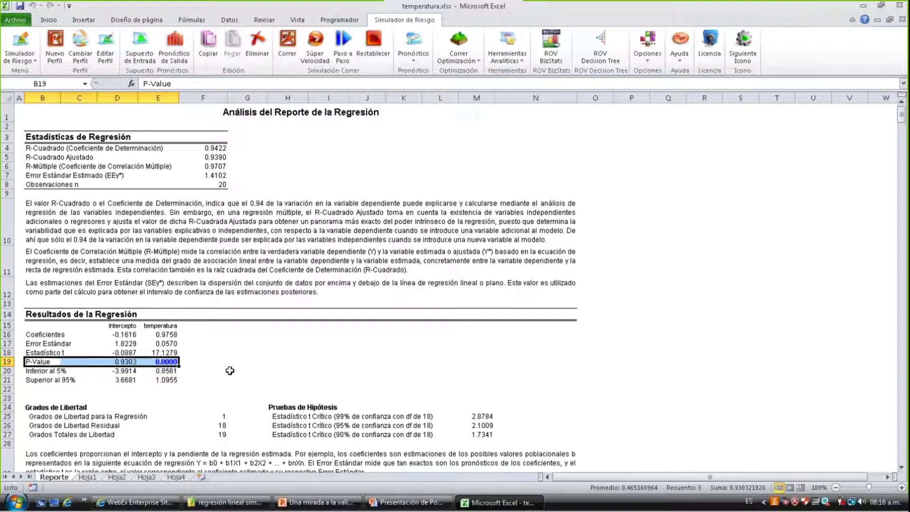
Read the regression results and explanatory notes in the report, focusing on the Coeficientes row
{"action": "scroll", "coordinate": [209, 380], "scroll_direction": "down", "scroll_amount": 1}
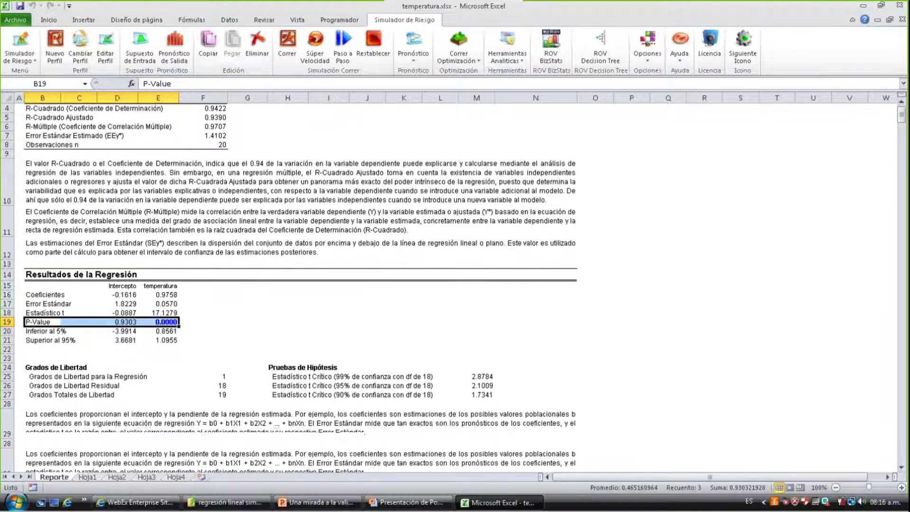
{"action": "scroll", "coordinate": [152, 406], "scroll_direction": "down", "scroll_amount": 1}
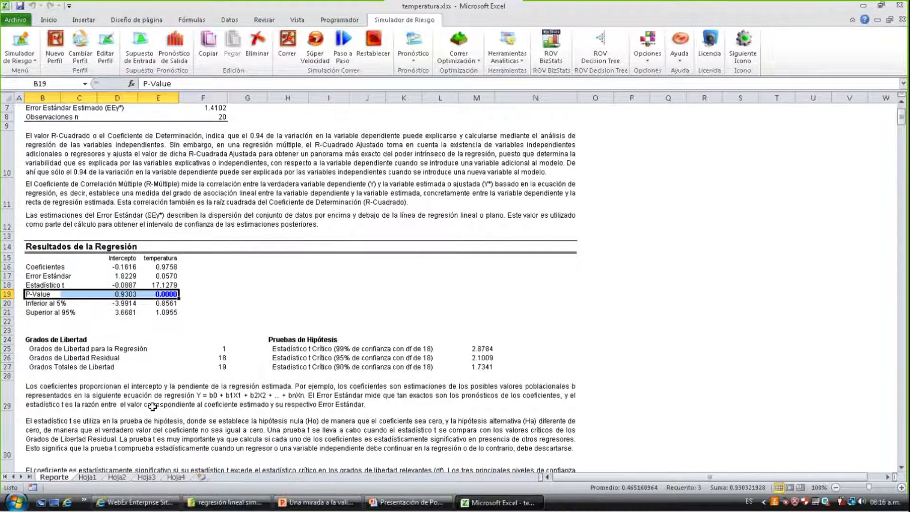
{"action": "scroll", "coordinate": [152, 406], "scroll_direction": "down", "scroll_amount": 1}
{"action": "scroll", "coordinate": [146, 403], "scroll_direction": "up", "scroll_amount": 2}
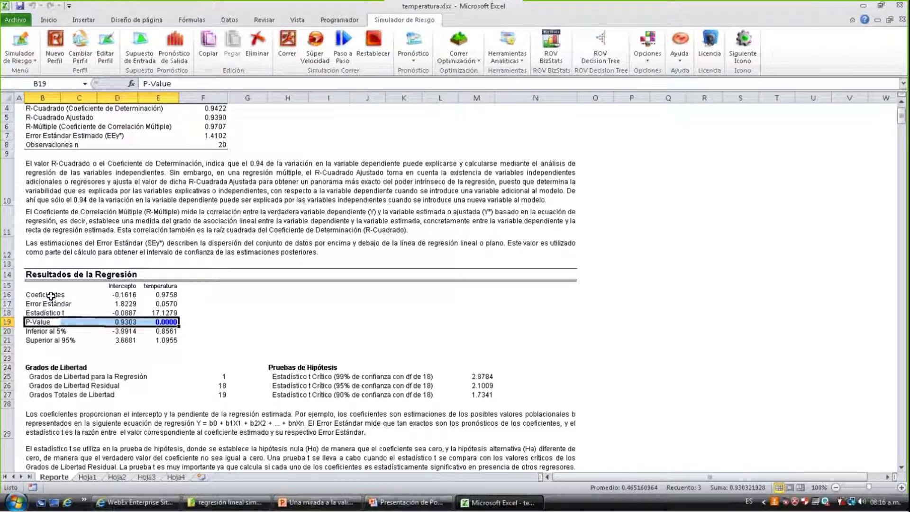
{"action": "left_click_drag", "start_coordinate": [51, 294], "coordinate": [157, 295]}
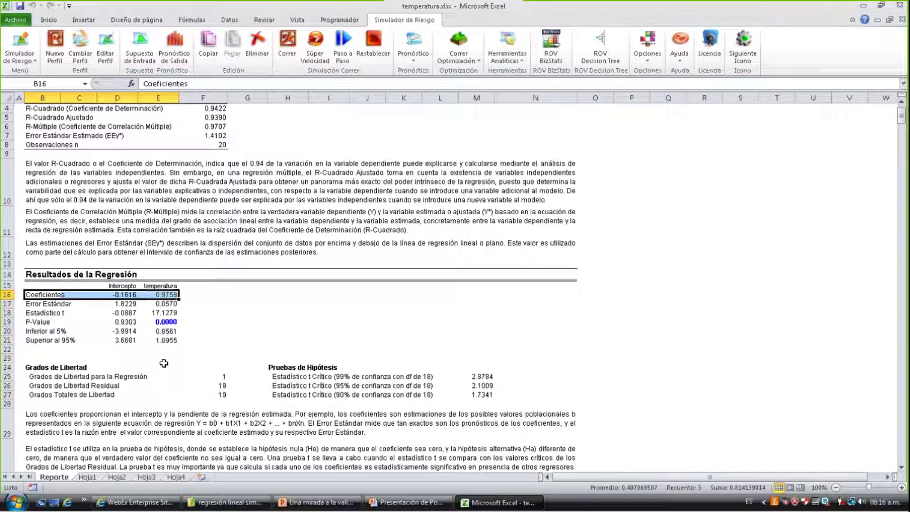
Autofit the temperatura column's width on Hoja1
{"action": "left_click", "coordinate": [89, 478]}
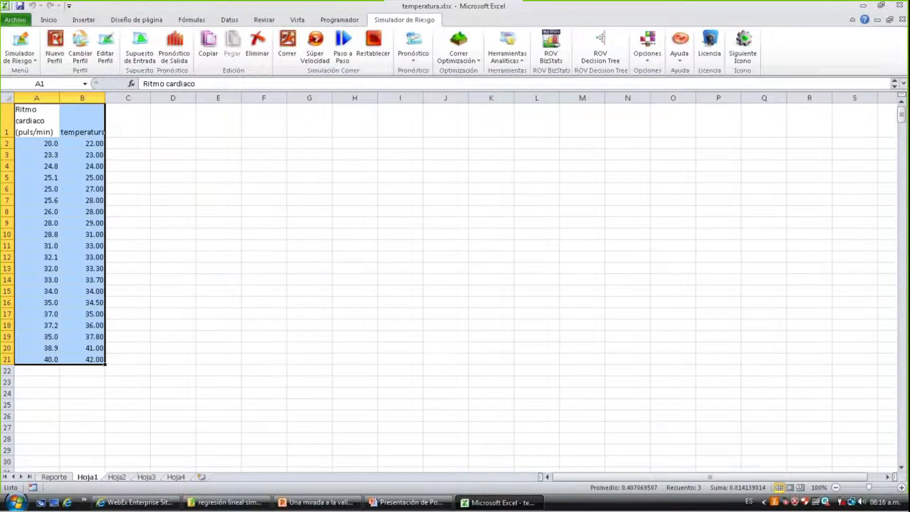
{"action": "double_click", "coordinate": [102, 96]}
{"action": "left_click", "coordinate": [122, 127]}
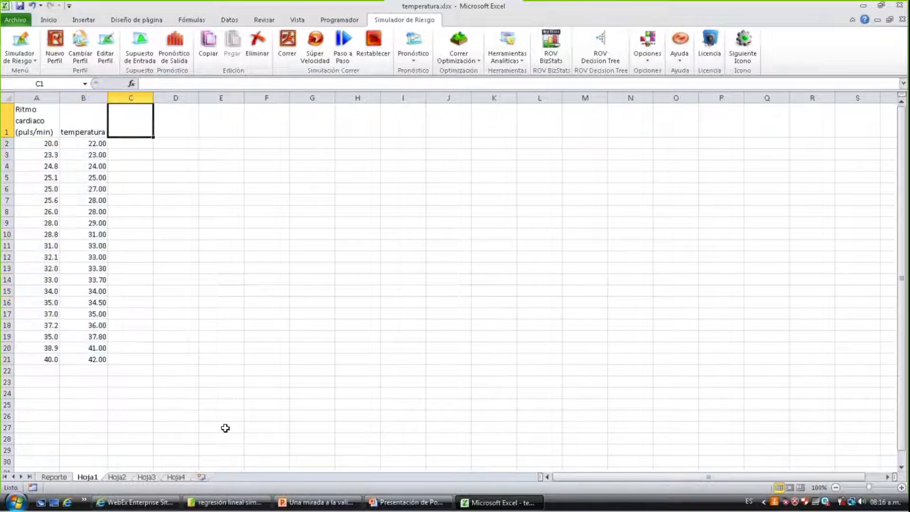
Open Paint and handwrite the regression model ŷ = β0 + β1X1 + ε across the upper part of the canvas
{"action": "left_click", "coordinate": [16, 502]}
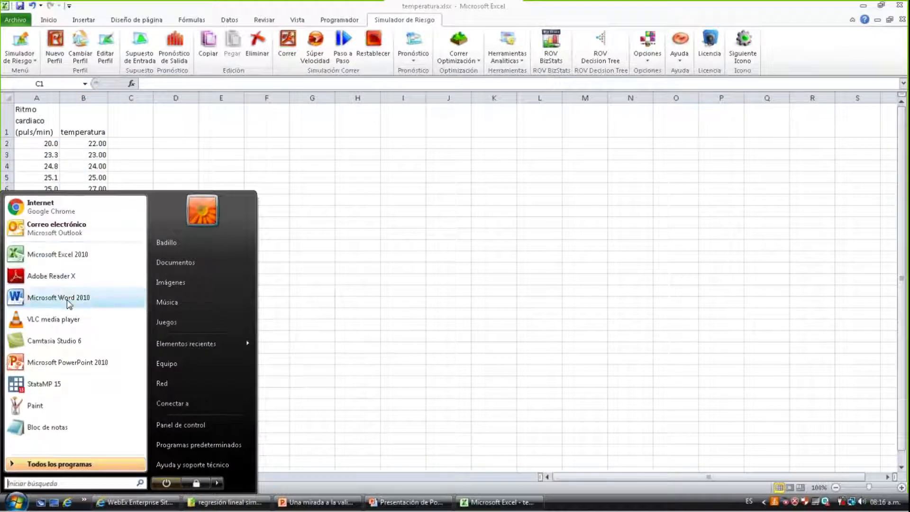
{"action": "left_click", "coordinate": [68, 409]}
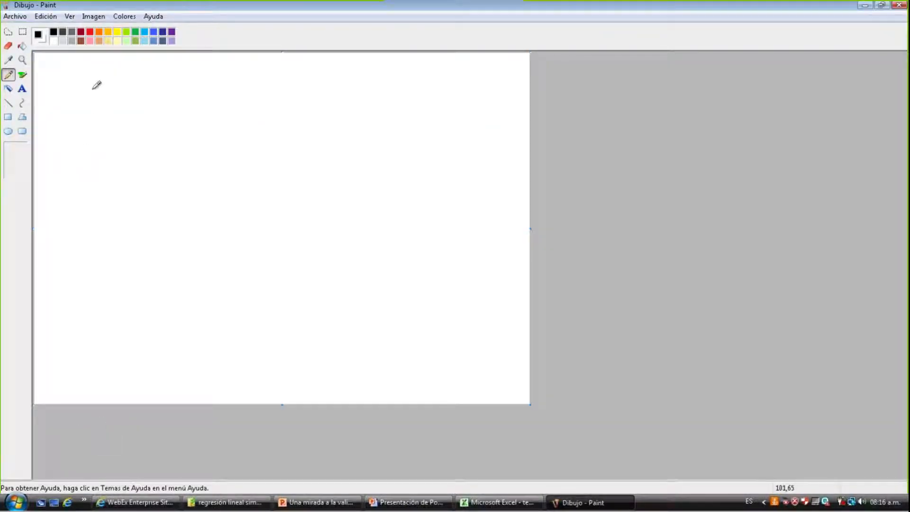
{"action": "left_click_drag", "start_coordinate": [92, 90], "coordinate": [107, 118]}
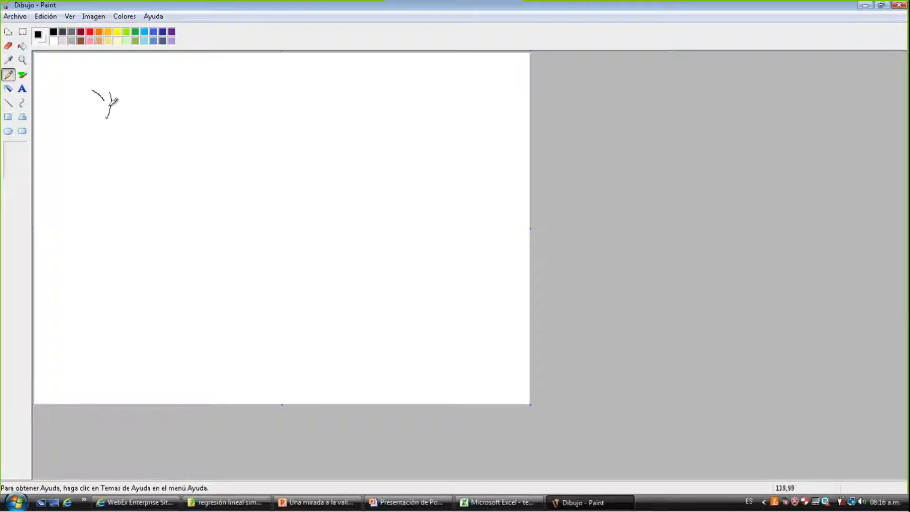
{"action": "left_click_drag", "start_coordinate": [104, 100], "coordinate": [110, 107]}
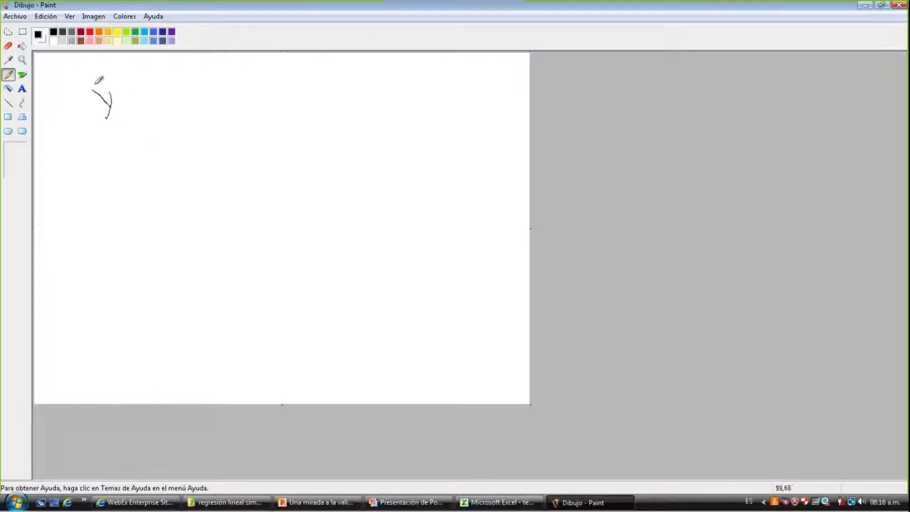
{"action": "mouse_move", "coordinate": [97, 84]}
{"action": "left_mouse_down"}
{"action": "mouse_move", "coordinate": [105, 73]}
{"action": "mouse_move", "coordinate": [110, 81]}
{"action": "left_mouse_up"}
{"action": "left_click_drag", "start_coordinate": [124, 100], "coordinate": [131, 106]}
{"action": "mouse_move", "coordinate": [229, 86]}
{"action": "left_mouse_down"}
{"action": "mouse_move", "coordinate": [215, 104]}
{"action": "mouse_move", "coordinate": [240, 105]}
{"action": "left_mouse_up"}
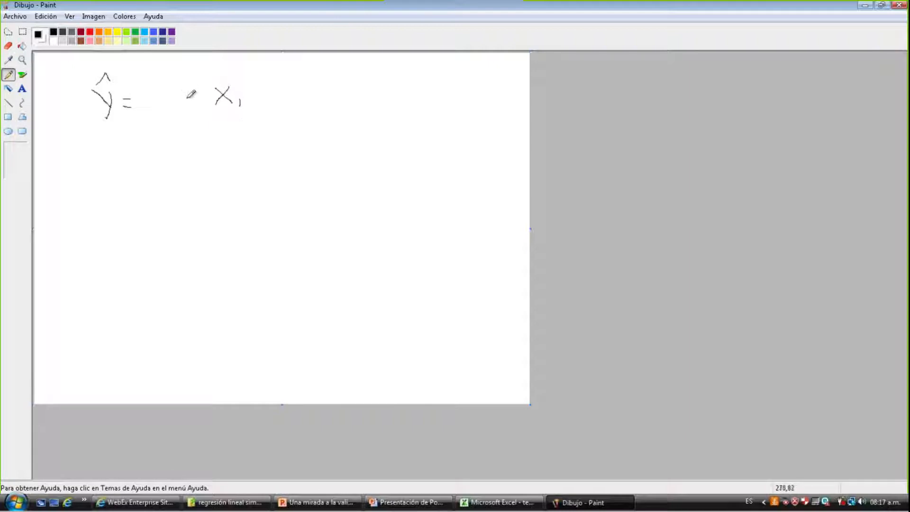
{"action": "mouse_move", "coordinate": [194, 93]}
{"action": "left_mouse_down"}
{"action": "mouse_move", "coordinate": [196, 122]}
{"action": "mouse_move", "coordinate": [201, 83]}
{"action": "mouse_move", "coordinate": [199, 108]}
{"action": "mouse_move", "coordinate": [149, 112]}
{"action": "mouse_move", "coordinate": [155, 100]}
{"action": "mouse_move", "coordinate": [149, 104]}
{"action": "mouse_move", "coordinate": [164, 110]}
{"action": "left_mouse_up"}
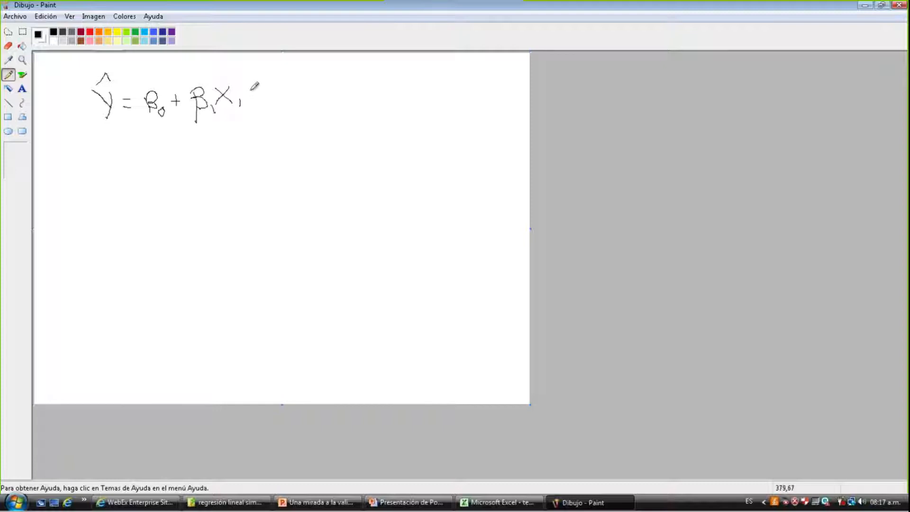
{"action": "left_click_drag", "start_coordinate": [255, 93], "coordinate": [257, 106]}
{"action": "mouse_move", "coordinate": [283, 89]}
{"action": "left_mouse_down"}
{"action": "mouse_move", "coordinate": [274, 100]}
{"action": "mouse_move", "coordinate": [285, 115]}
{"action": "left_mouse_up"}
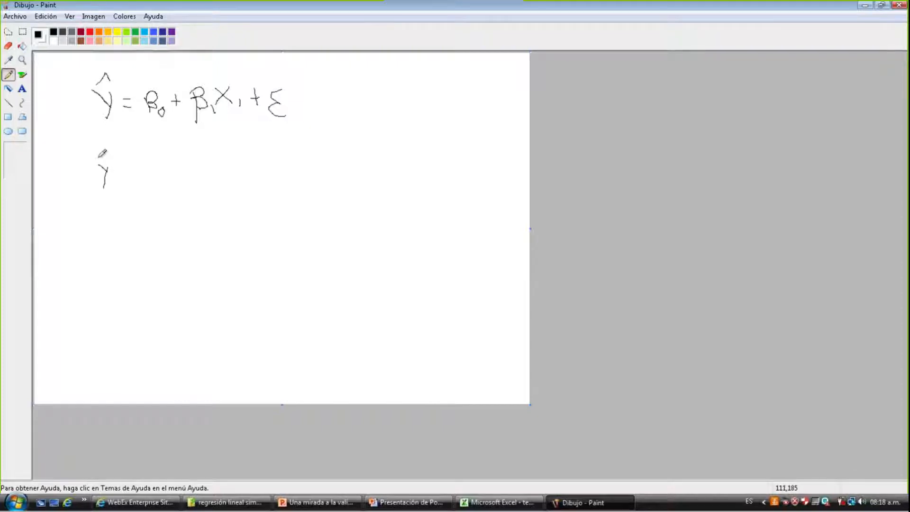
Handwrite the multiple regression model ŷ = β0 + β1X1 + β2X2 + … + βnXn below the first equation
{"action": "left_click_drag", "start_coordinate": [98, 158], "coordinate": [104, 157]}
{"action": "mouse_move", "coordinate": [114, 180]}
{"action": "left_mouse_down"}
{"action": "mouse_move", "coordinate": [146, 194]}
{"action": "mouse_move", "coordinate": [151, 177]}
{"action": "mouse_move", "coordinate": [167, 181]}
{"action": "mouse_move", "coordinate": [160, 176]}
{"action": "left_mouse_up"}
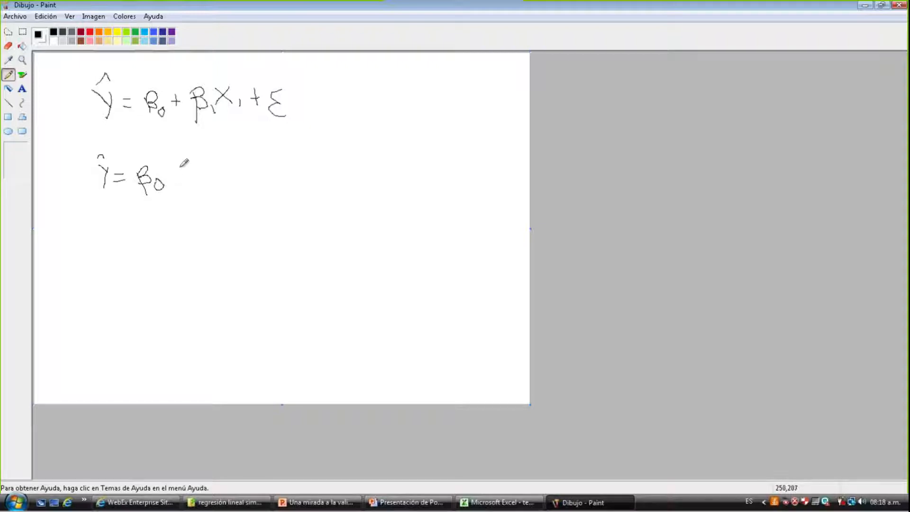
{"action": "mouse_move", "coordinate": [177, 170]}
{"action": "left_mouse_down"}
{"action": "mouse_move", "coordinate": [179, 183]}
{"action": "mouse_move", "coordinate": [184, 176]}
{"action": "left_mouse_up"}
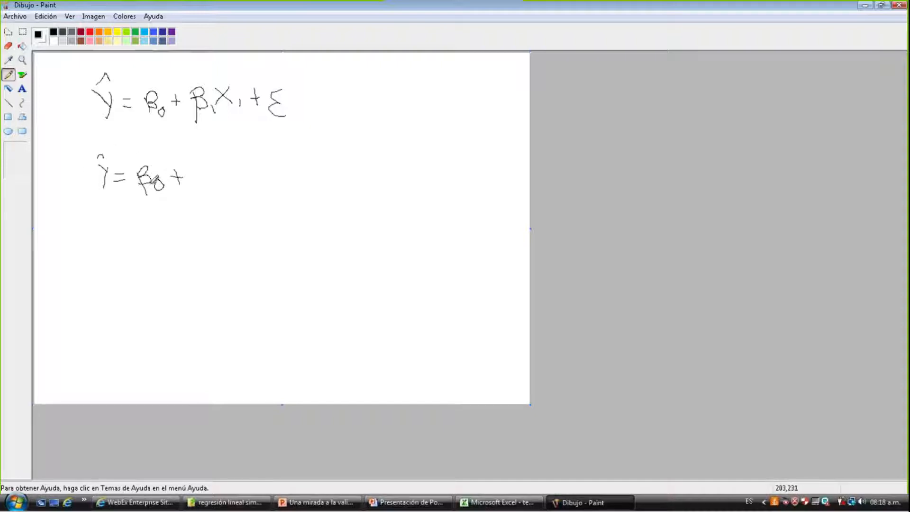
{"action": "mouse_move", "coordinate": [193, 186]}
{"action": "left_mouse_down"}
{"action": "mouse_move", "coordinate": [192, 168]}
{"action": "mouse_move", "coordinate": [195, 182]}
{"action": "mouse_move", "coordinate": [207, 179]}
{"action": "left_mouse_up"}
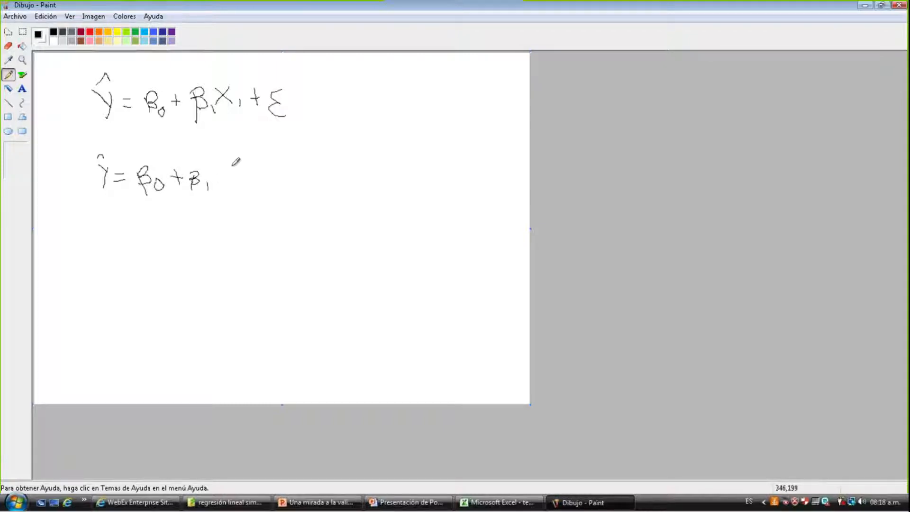
{"action": "mouse_move", "coordinate": [226, 172]}
{"action": "left_mouse_down"}
{"action": "mouse_move", "coordinate": [215, 185]}
{"action": "mouse_move", "coordinate": [228, 186]}
{"action": "left_mouse_up"}
{"action": "left_click_drag", "start_coordinate": [247, 172], "coordinate": [247, 184]}
{"action": "left_click_drag", "start_coordinate": [241, 178], "coordinate": [253, 178]}
{"action": "mouse_move", "coordinate": [259, 186]}
{"action": "left_mouse_down"}
{"action": "mouse_move", "coordinate": [259, 172]}
{"action": "mouse_move", "coordinate": [287, 182]}
{"action": "left_mouse_up"}
{"action": "mouse_move", "coordinate": [288, 166]}
{"action": "left_mouse_down"}
{"action": "mouse_move", "coordinate": [312, 192]}
{"action": "mouse_move", "coordinate": [325, 179]}
{"action": "left_mouse_up"}
{"action": "left_click_drag", "start_coordinate": [318, 172], "coordinate": [330, 171]}
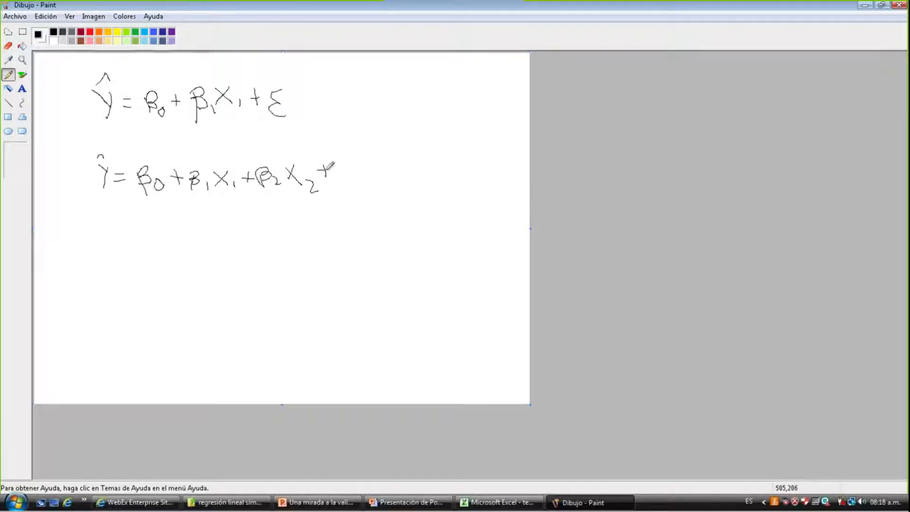
{"action": "left_click", "coordinate": [336, 180]}
{"action": "left_click", "coordinate": [345, 181]}
{"action": "left_click", "coordinate": [354, 181]}
{"action": "mouse_move", "coordinate": [400, 170]}
{"action": "left_mouse_down"}
{"action": "mouse_move", "coordinate": [380, 184]}
{"action": "mouse_move", "coordinate": [388, 161]}
{"action": "mouse_move", "coordinate": [391, 174]}
{"action": "left_mouse_up"}
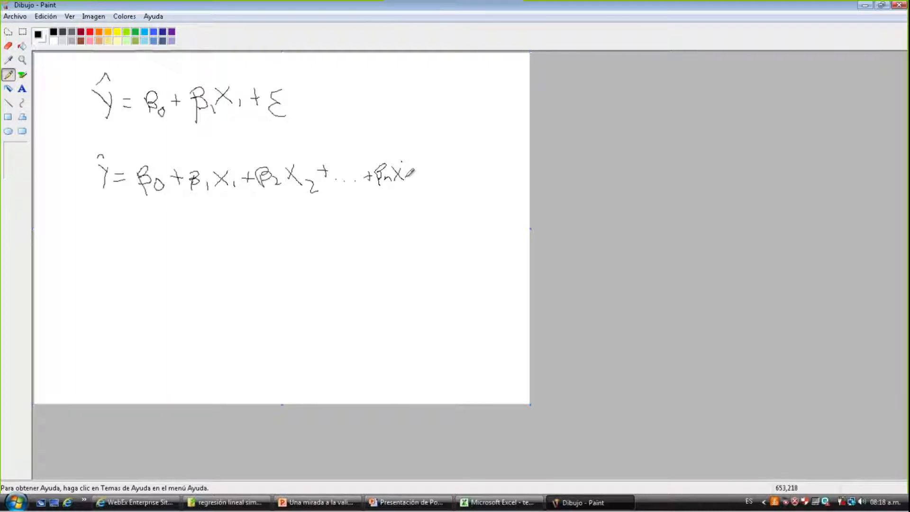
{"action": "left_click_drag", "start_coordinate": [407, 178], "coordinate": [414, 183]}
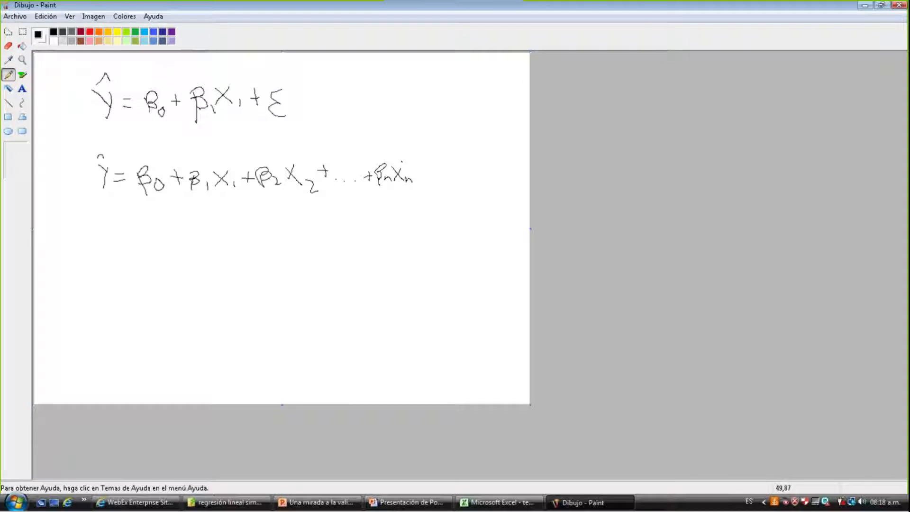
{"action": "left_click_drag", "start_coordinate": [62, 103], "coordinate": [94, 105]}
{"action": "left_click_drag", "start_coordinate": [64, 179], "coordinate": [79, 179]}
Switch to Excel, insert a scatter chart with smooth lines and markers from Hoja1 cells A1:B21, and remove its title
{"action": "left_click", "coordinate": [498, 502]}
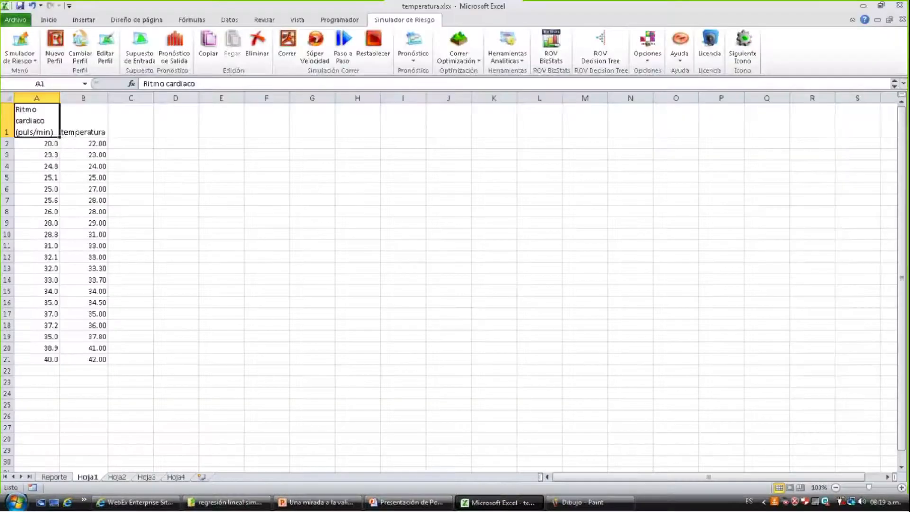
{"action": "left_click_drag", "start_coordinate": [33, 120], "coordinate": [102, 360]}
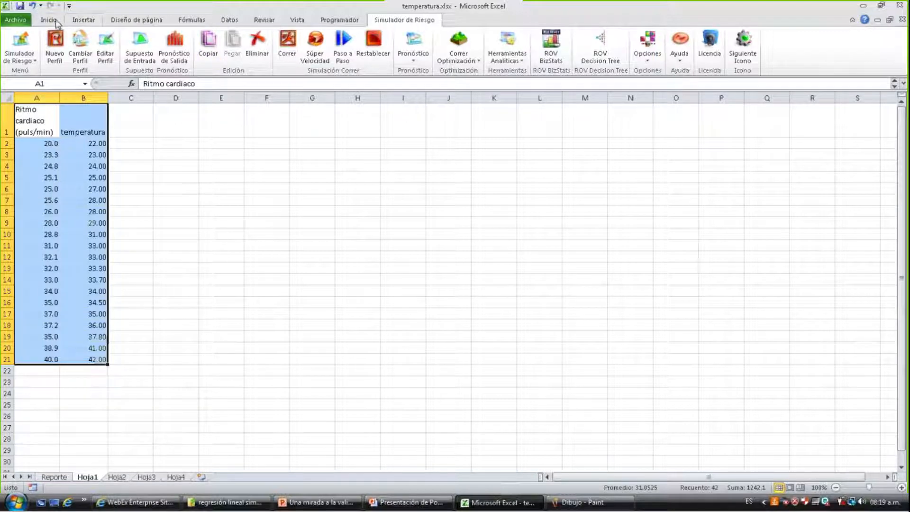
{"action": "left_click", "coordinate": [72, 22]}
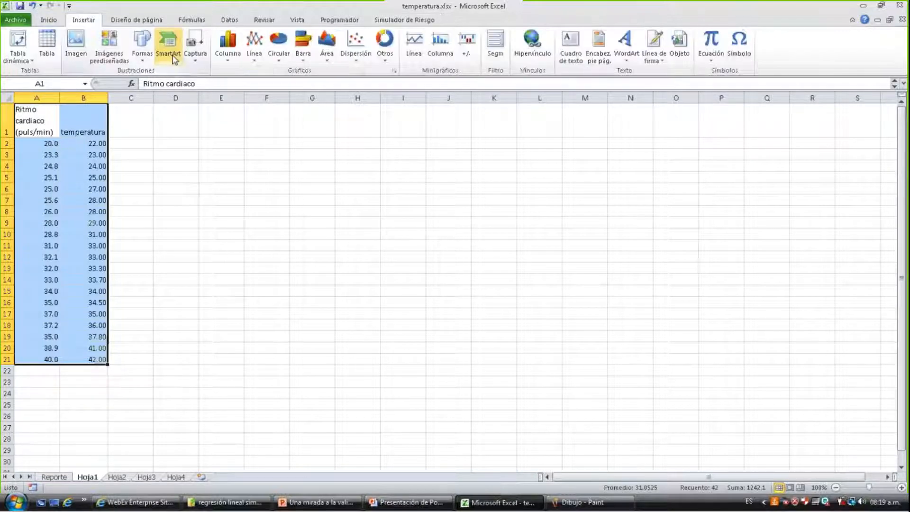
{"action": "left_click", "coordinate": [353, 53]}
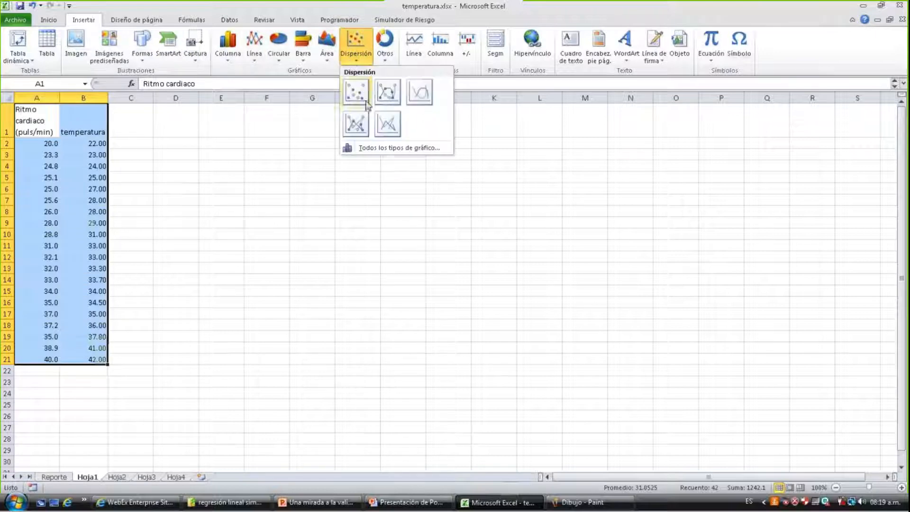
{"action": "left_click", "coordinate": [388, 98]}
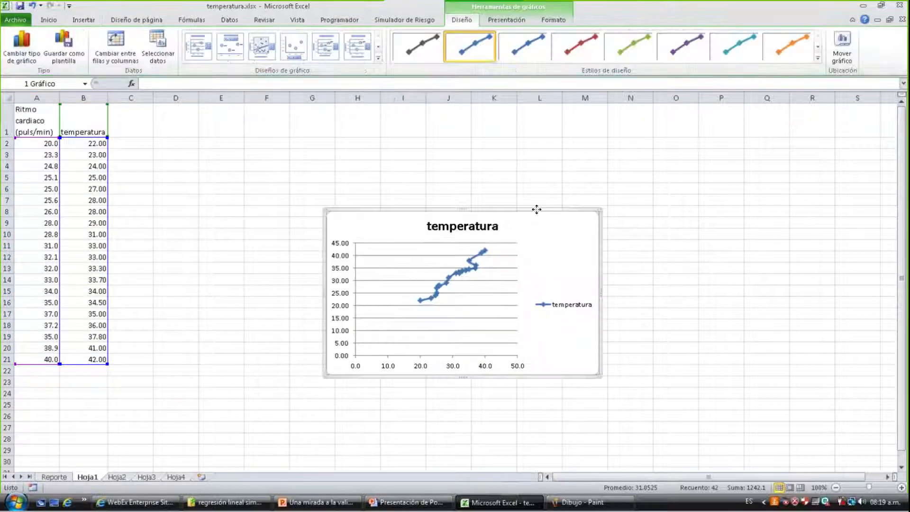
{"action": "left_click_drag", "start_coordinate": [536, 209], "coordinate": [485, 155]}
{"action": "left_click", "coordinate": [439, 176]}
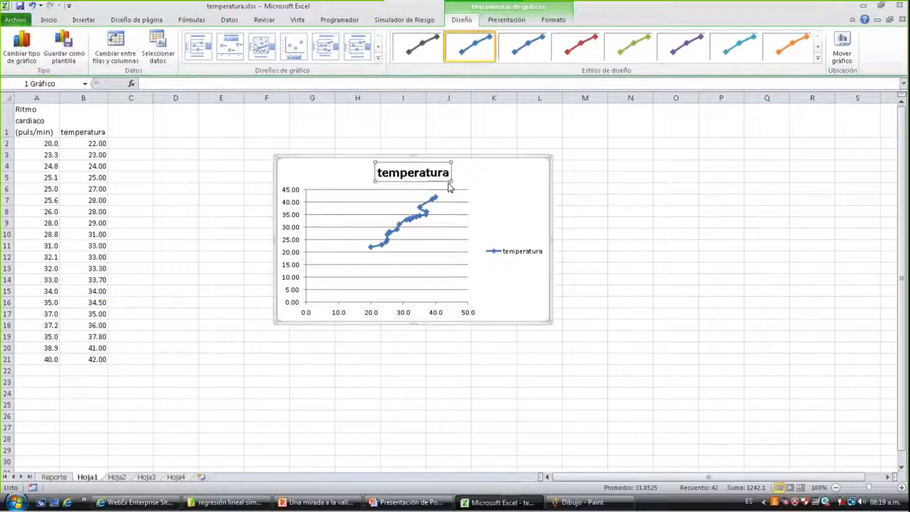
{"action": "key", "text": "Delete"}
Edit the chart's temperatura series, setting its Y values to =Hoja1!$A$2:$A$21 and its X values to =Hoja1!$B$2:$B$21
{"action": "right_click", "coordinate": [502, 188]}
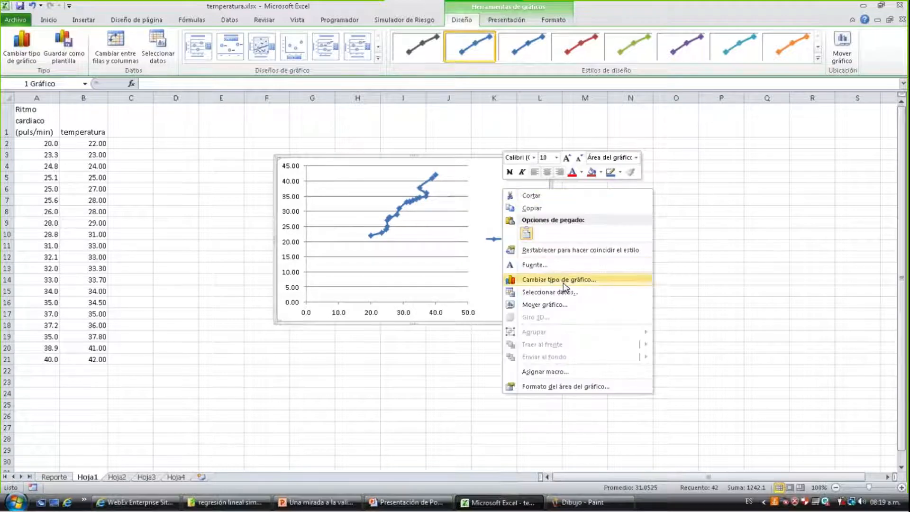
{"action": "left_click", "coordinate": [550, 292]}
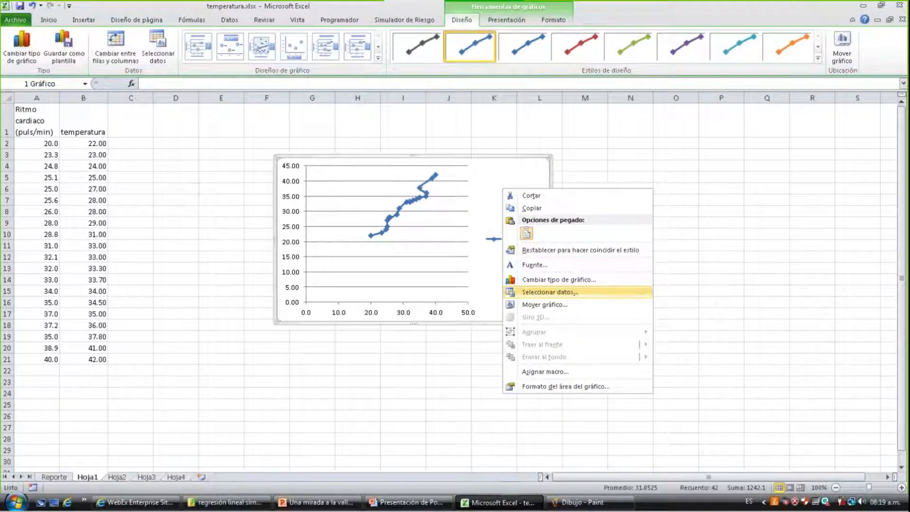
{"action": "left_click", "coordinate": [207, 288]}
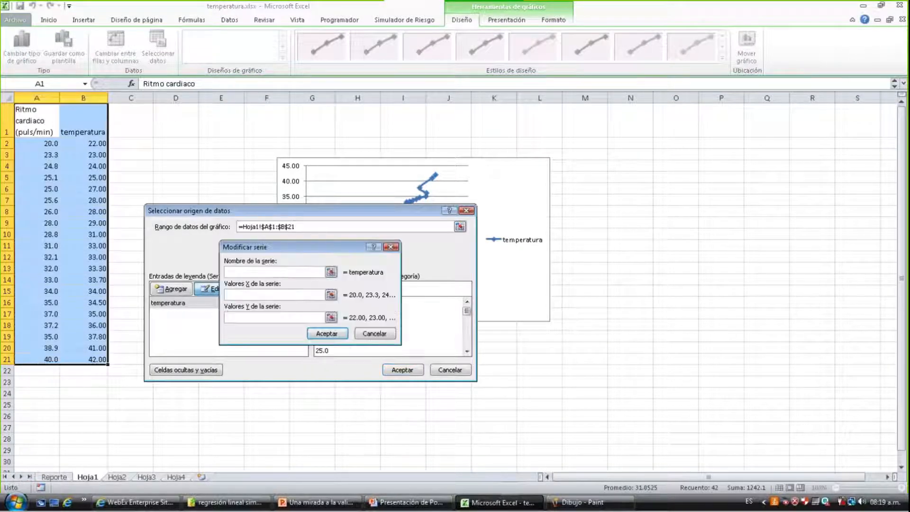
{"action": "left_click", "coordinate": [289, 294]}
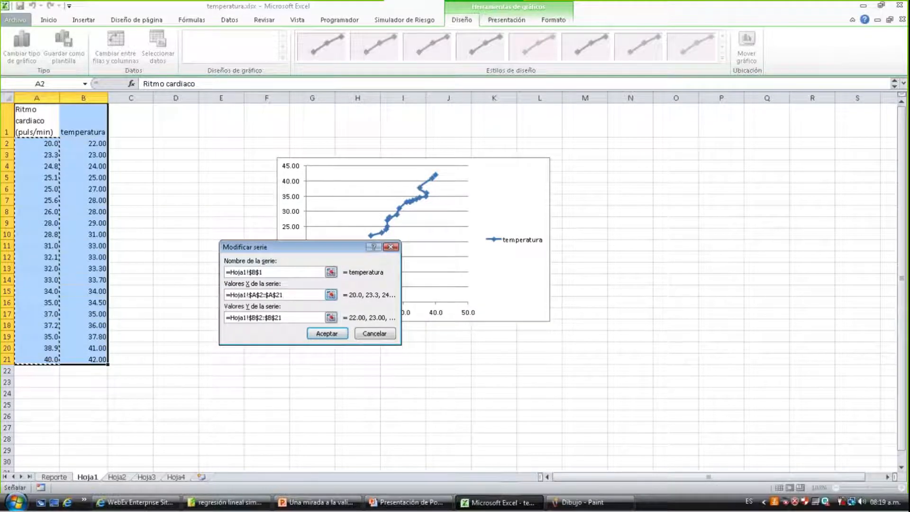
{"action": "key", "text": "BackSpace"}
{"action": "key", "text": "BackSpace"}
{"action": "key", "text": "BackSpace"}
{"action": "key", "text": "BackSpace"}
{"action": "key", "text": "BackSpace"}
{"action": "key", "text": "BackSpace"}
{"action": "key", "text": "BackSpace"}
{"action": "key", "text": "BackSpace"}
{"action": "key", "text": "BackSpace"}
{"action": "key", "text": "BackSpace"}
{"action": "key", "text": "BackSpace"}
{"action": "key", "text": "BackSpace"}
{"action": "key", "text": "BackSpace"}
{"action": "key", "text": "BackSpace"}
{"action": "key", "text": "BackSpace"}
{"action": "key", "text": "BackSpace"}
{"action": "key", "text": "BackSpace"}
{"action": "left_click", "coordinate": [293, 317]}
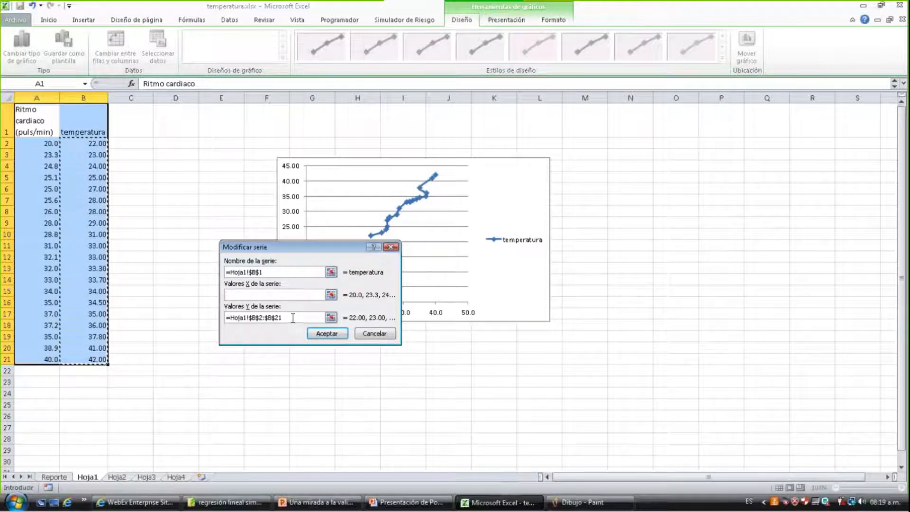
{"action": "key", "text": "BackSpace"}
{"action": "key", "text": "BackSpace"}
{"action": "key", "text": "BackSpace"}
{"action": "key", "text": "BackSpace"}
{"action": "key", "text": "BackSpace"}
{"action": "key", "text": "BackSpace"}
{"action": "key", "text": "BackSpace"}
{"action": "key", "text": "BackSpace"}
{"action": "key", "text": "BackSpace"}
{"action": "key", "text": "BackSpace"}
{"action": "key", "text": "BackSpace"}
{"action": "key", "text": "BackSpace"}
{"action": "key", "text": "BackSpace"}
{"action": "key", "text": "BackSpace"}
{"action": "key", "text": "BackSpace"}
{"action": "key", "text": "BackSpace"}
{"action": "key", "text": "BackSpace"}
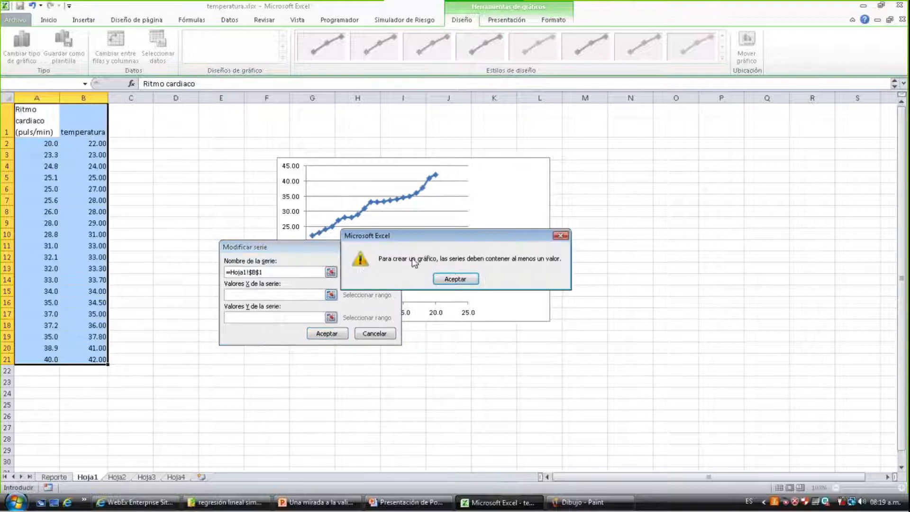
{"action": "left_click", "coordinate": [454, 280]}
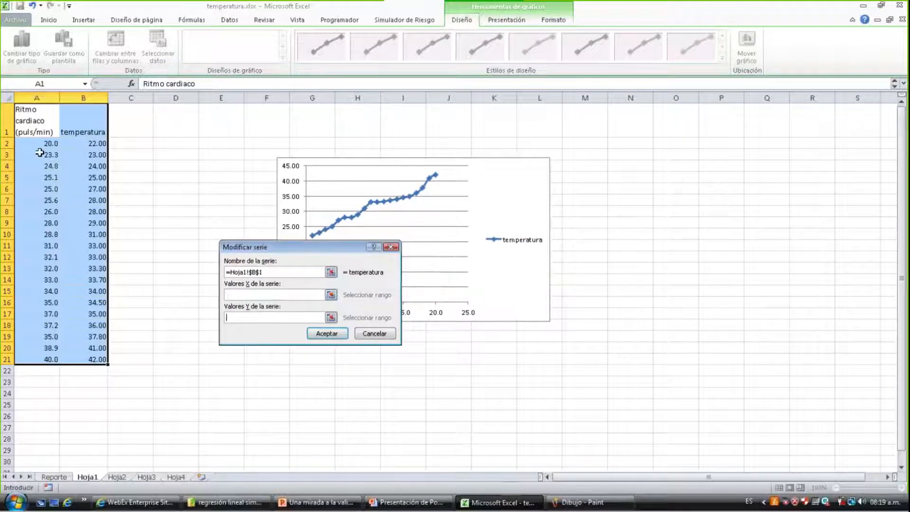
{"action": "left_click_drag", "start_coordinate": [38, 142], "coordinate": [52, 360]}
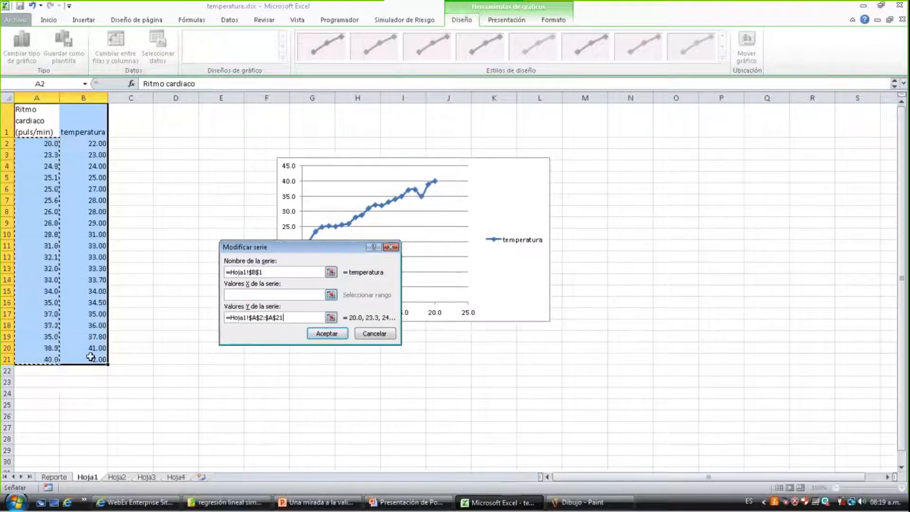
{"action": "left_click_drag", "start_coordinate": [86, 145], "coordinate": [100, 358]}
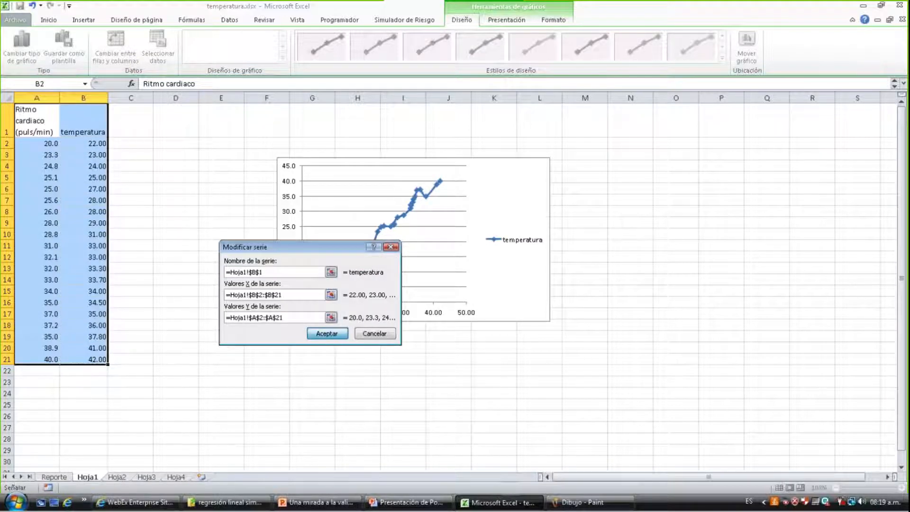
{"action": "left_click", "coordinate": [311, 331]}
{"action": "left_click", "coordinate": [402, 370]}
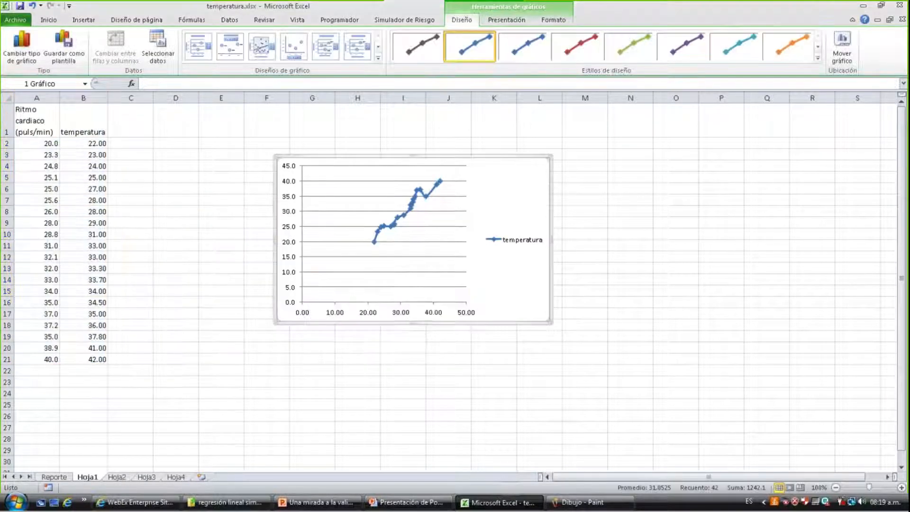
Fix the minimum of the chart's horizontal axis at 20
{"action": "double_click", "coordinate": [371, 316]}
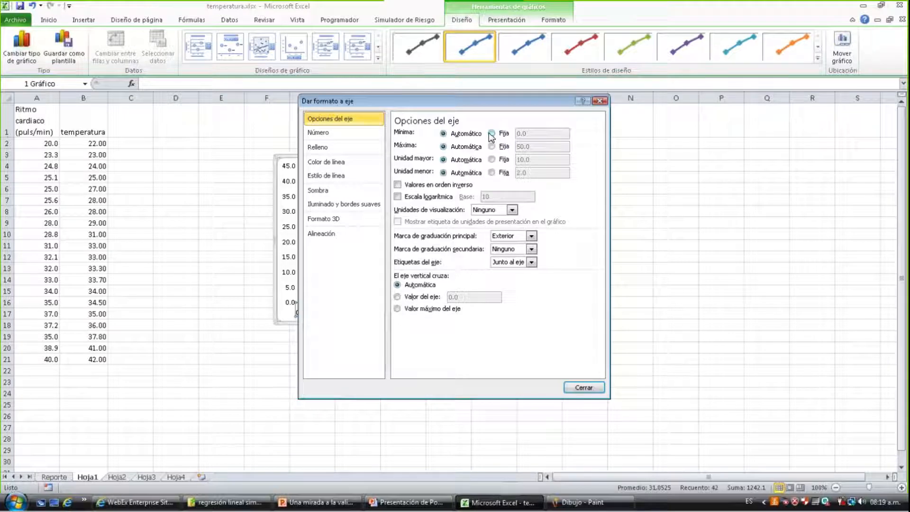
{"action": "left_click", "coordinate": [491, 134]}
{"action": "type", "text": "20"}
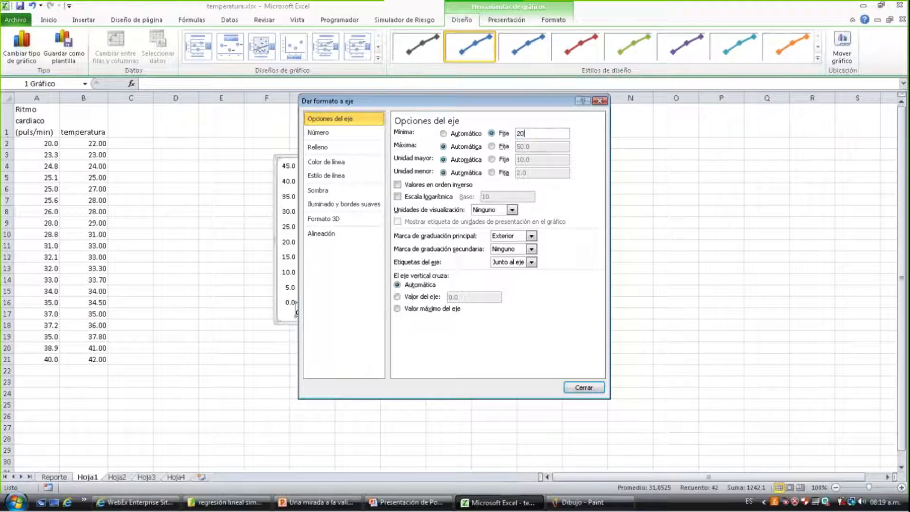
{"action": "key", "text": "Return"}
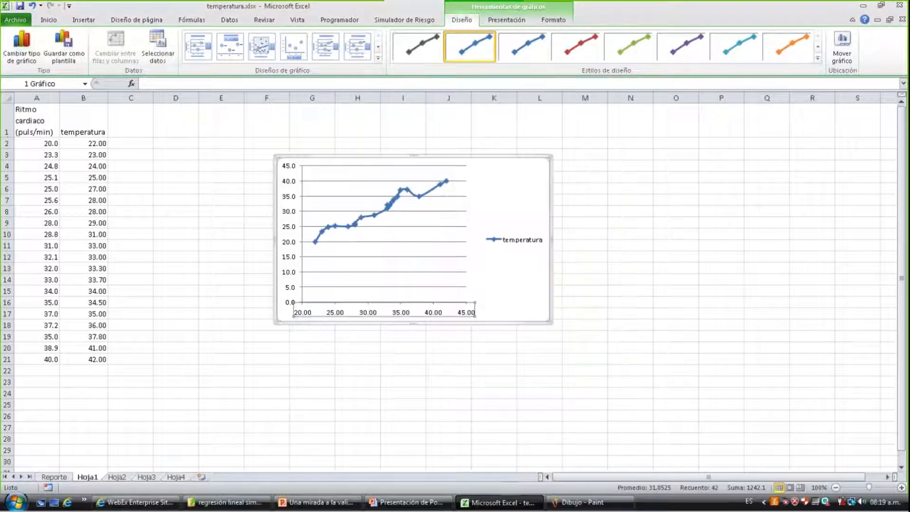
Fix the minimum of the chart's vertical axis at 15
{"action": "double_click", "coordinate": [289, 226]}
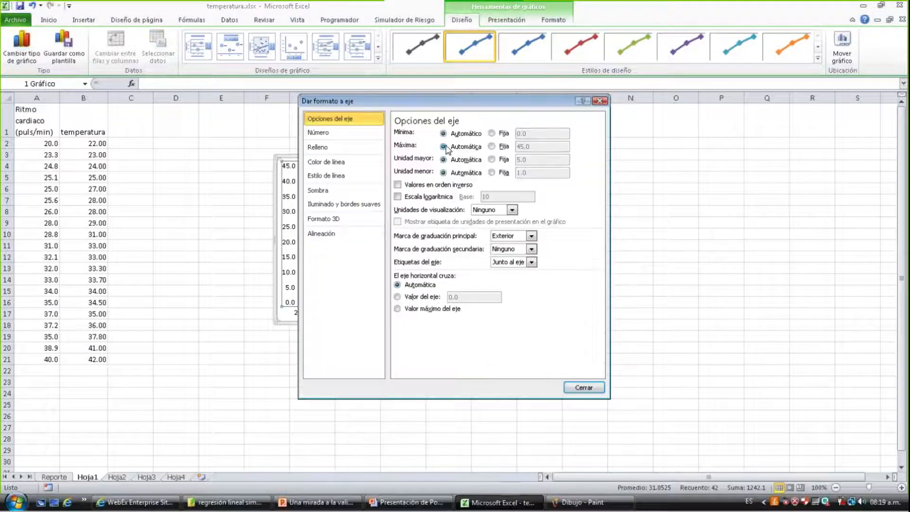
{"action": "left_click", "coordinate": [503, 137]}
{"action": "type", "text": "15"}
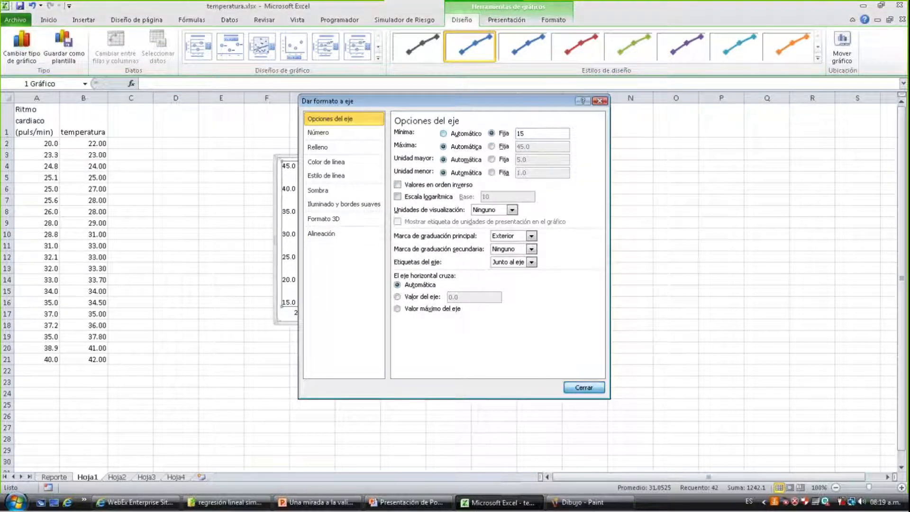
{"action": "key", "text": "Return"}
Remove the chart's legend and reposition the chart over the empty cells beside the data
{"action": "left_click_drag", "start_coordinate": [493, 167], "coordinate": [472, 174]}
{"action": "left_click", "coordinate": [497, 247]}
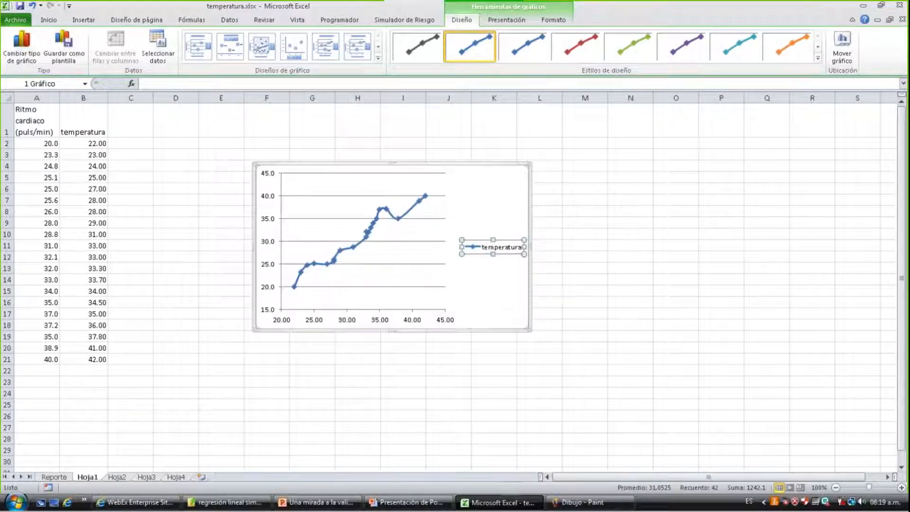
{"action": "key", "text": "Delete"}
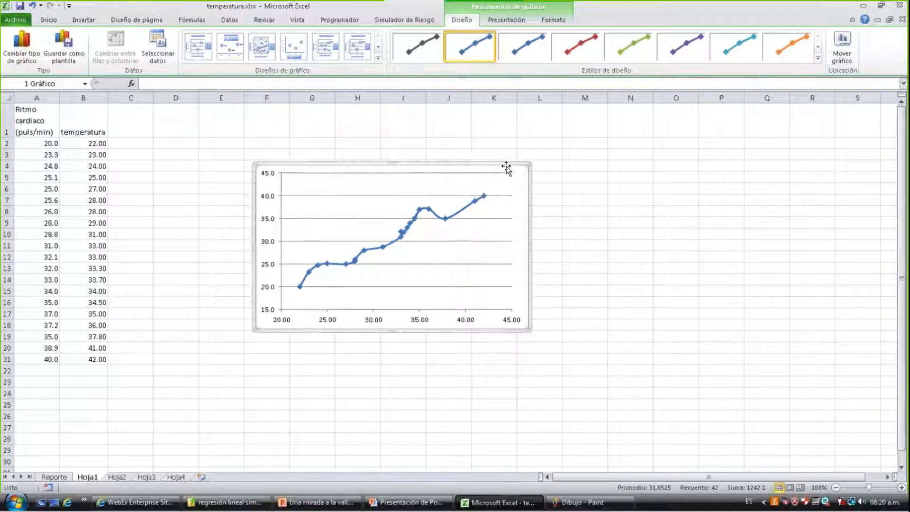
{"action": "left_click_drag", "start_coordinate": [509, 169], "coordinate": [572, 165]}
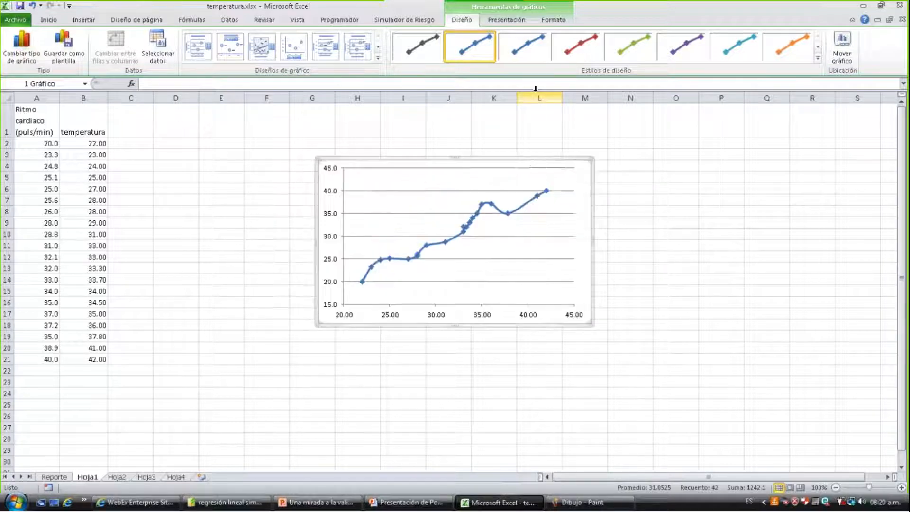
Add a linear trendline to the temperatura series and move the chart clear of the format dialog
{"action": "left_click", "coordinate": [544, 22]}
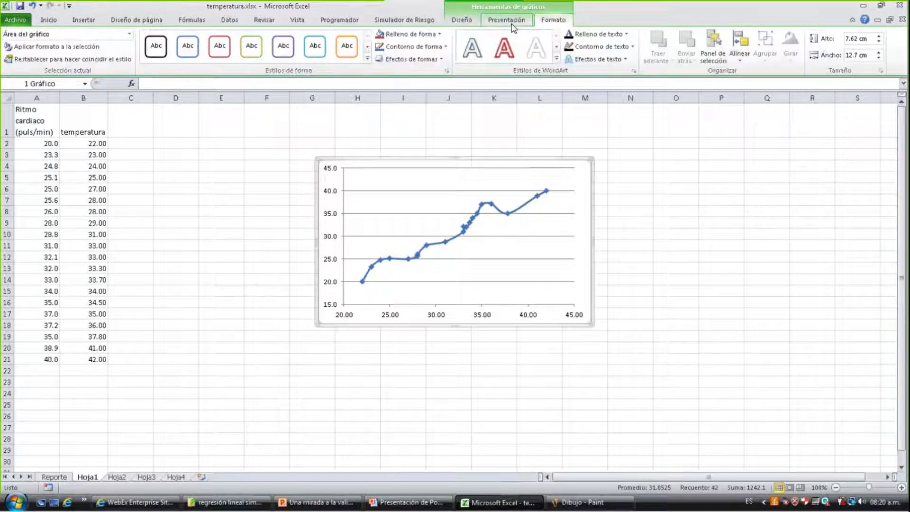
{"action": "left_click", "coordinate": [512, 25]}
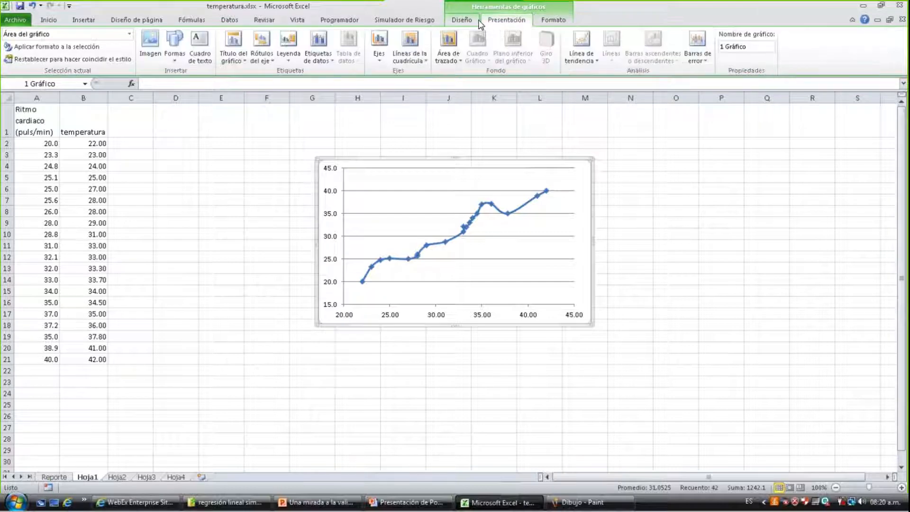
{"action": "left_click", "coordinate": [584, 63]}
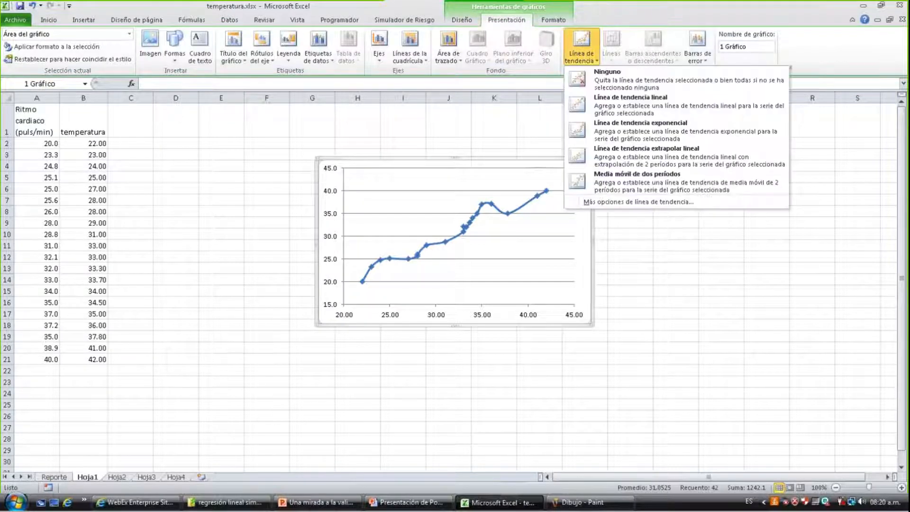
{"action": "left_click", "coordinate": [640, 201]}
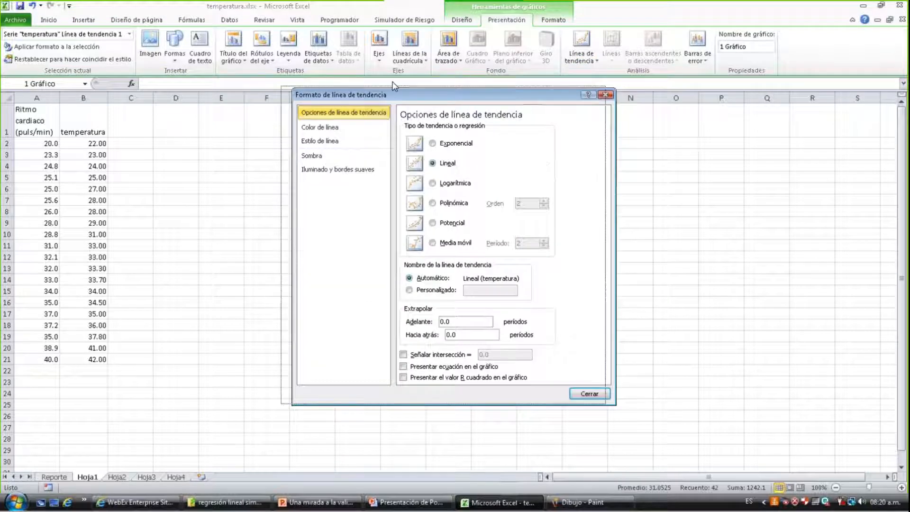
{"action": "left_click_drag", "start_coordinate": [393, 85], "coordinate": [137, 60]}
{"action": "left_click_drag", "start_coordinate": [442, 160], "coordinate": [621, 155]}
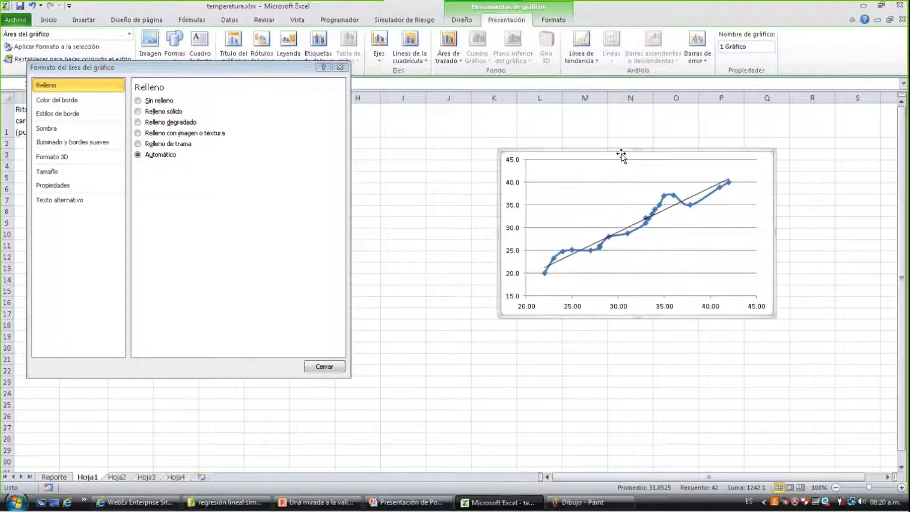
Add a linear trendline to the temperatura series with its equation and R-squared value displayed on the chart
{"action": "left_click", "coordinate": [340, 67]}
{"action": "left_click", "coordinate": [581, 47]}
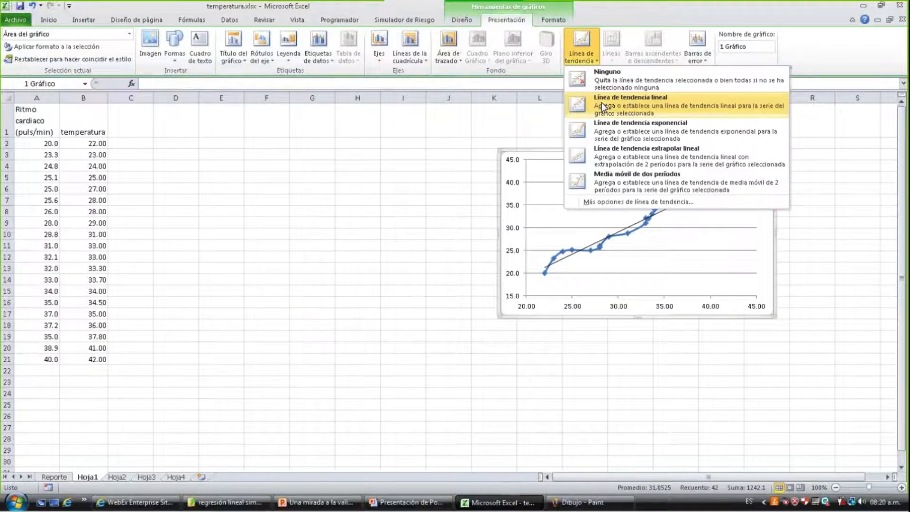
{"action": "left_click", "coordinate": [616, 202]}
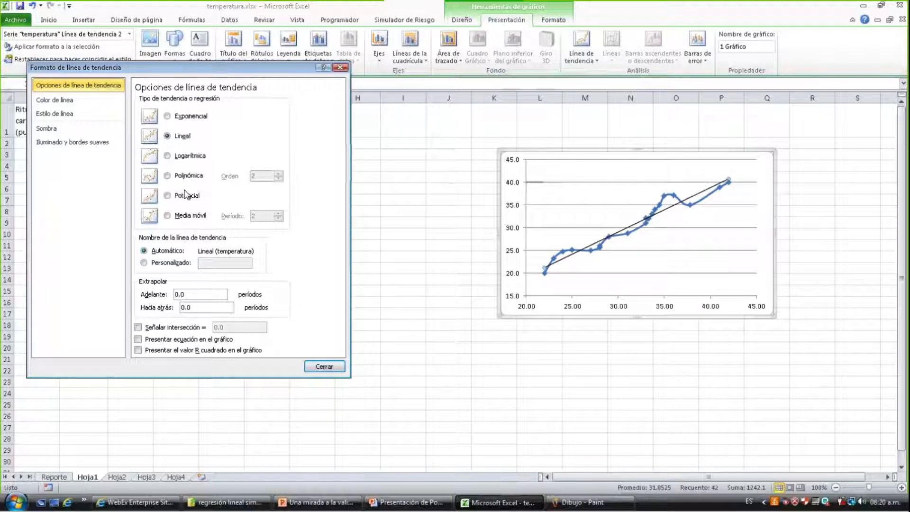
{"action": "left_click", "coordinate": [157, 340]}
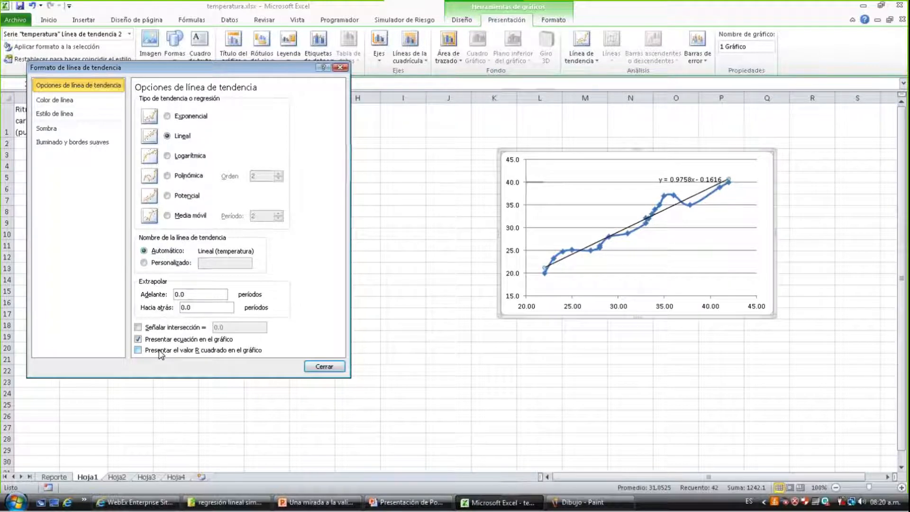
{"action": "left_click", "coordinate": [159, 351]}
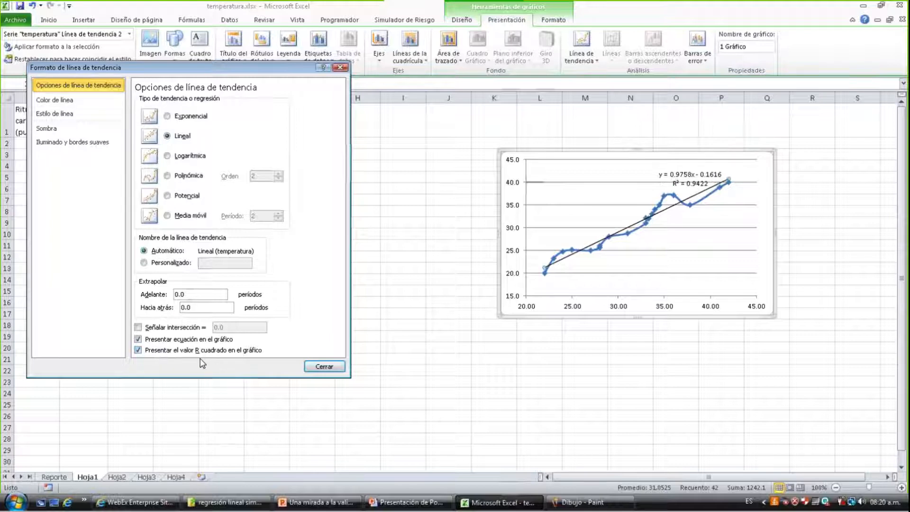
{"action": "left_click", "coordinate": [317, 367]}
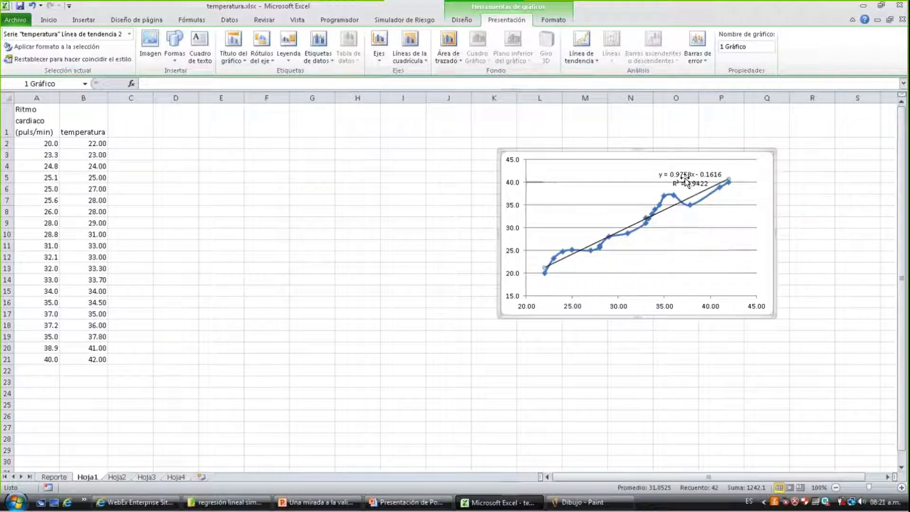
Move the trendline equation label to the empty upper-left area of the plot and delete the horizontal gridlines
{"action": "left_click_drag", "start_coordinate": [684, 178], "coordinate": [595, 180]}
{"action": "left_click", "coordinate": [596, 205]}
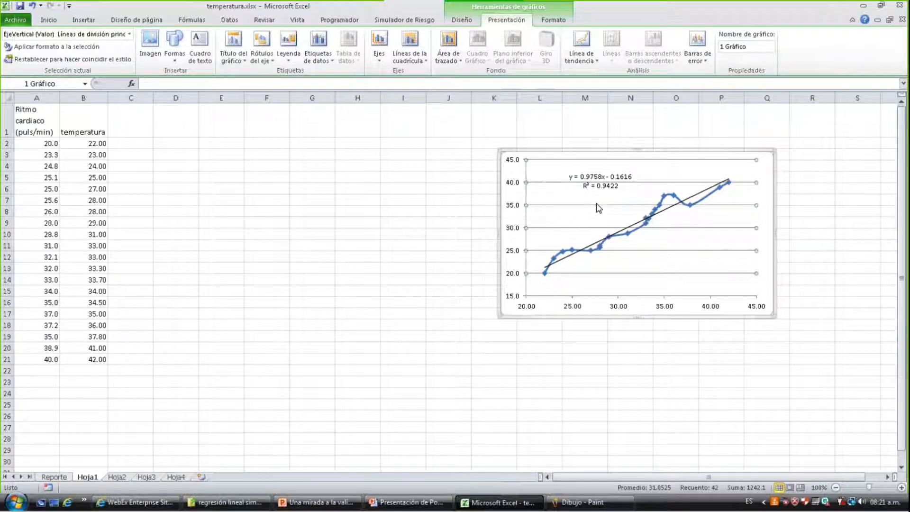
{"action": "key", "text": "Delete"}
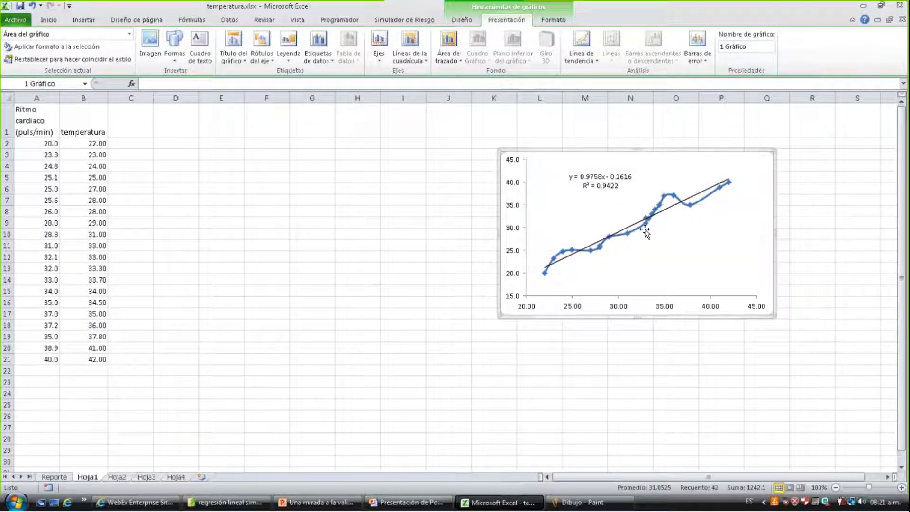
{"action": "left_click", "coordinate": [641, 231]}
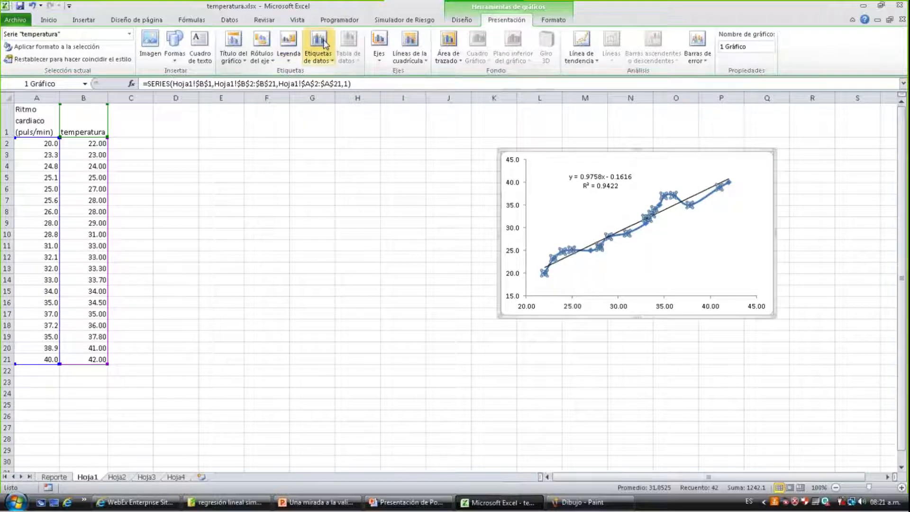
{"action": "left_click", "coordinate": [458, 22]}
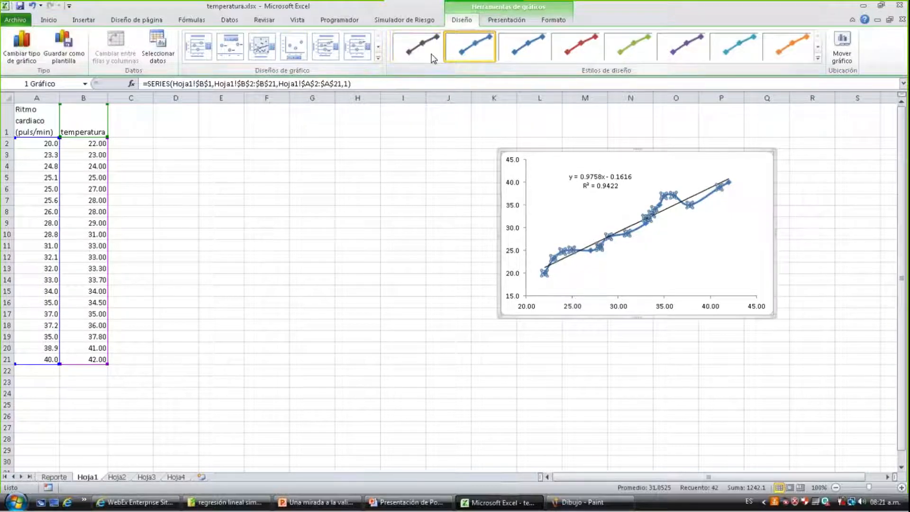
{"action": "left_click", "coordinate": [507, 20]}
{"action": "left_click", "coordinate": [553, 20]}
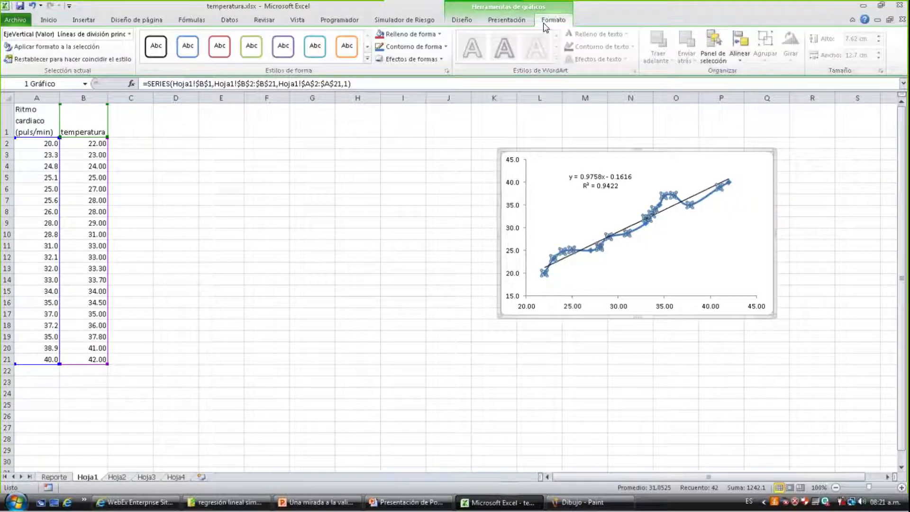
{"action": "left_click", "coordinate": [84, 20]}
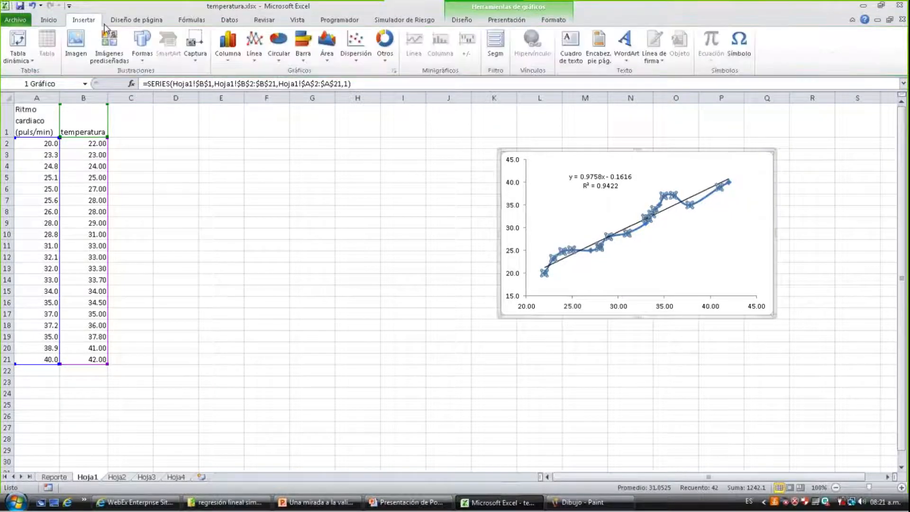
{"action": "left_click", "coordinate": [459, 20]}
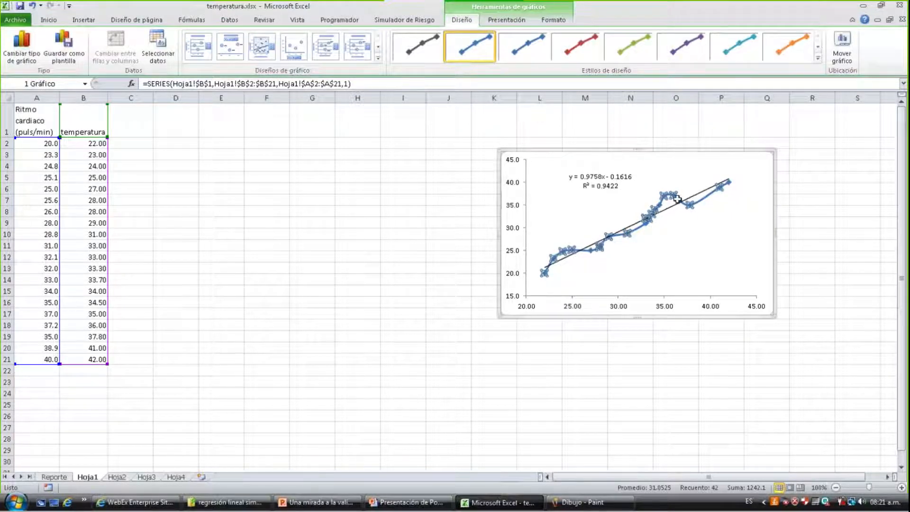
Format the chart's trendline as a solid line in standard red
{"action": "left_click", "coordinate": [694, 197]}
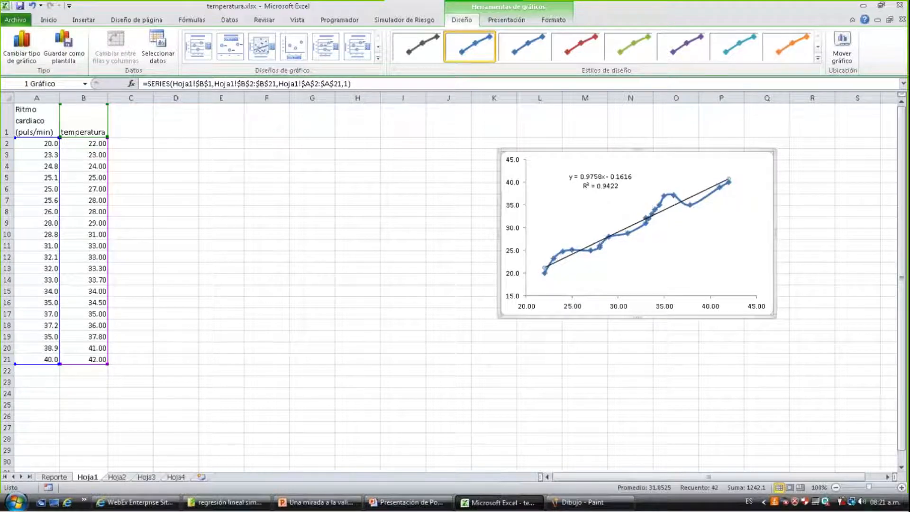
{"action": "key", "text": "ctrl+1"}
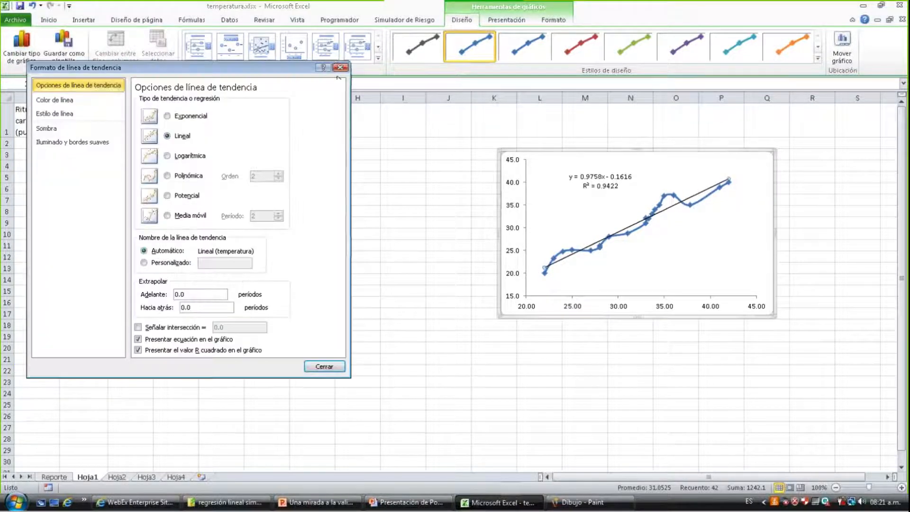
{"action": "left_click", "coordinate": [54, 100]}
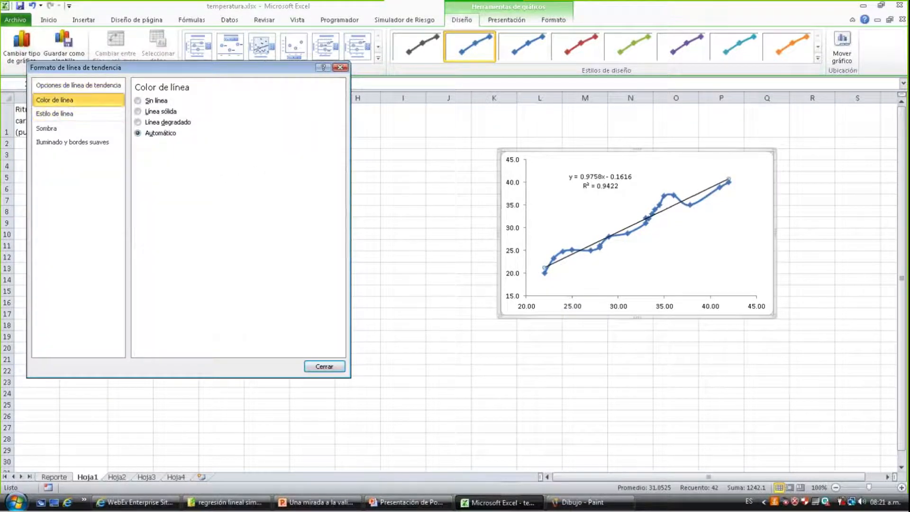
{"action": "left_click", "coordinate": [150, 112]}
{"action": "left_click", "coordinate": [181, 148]}
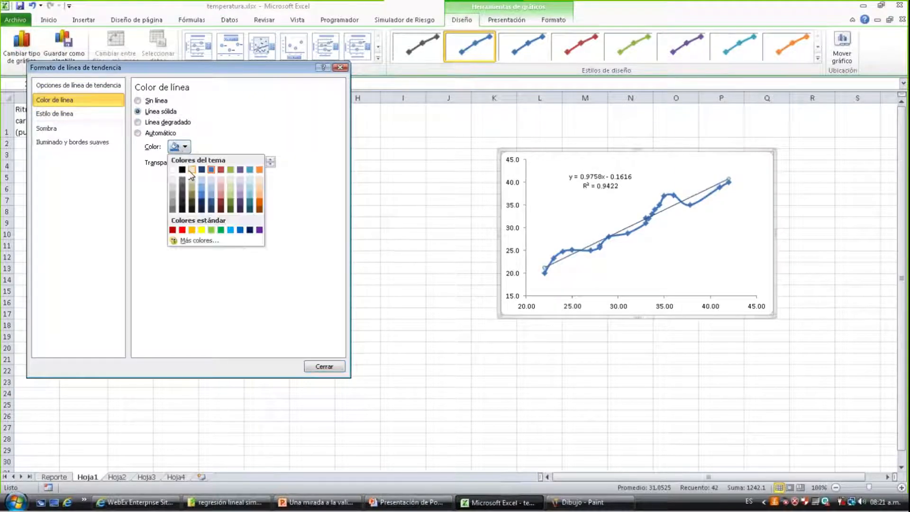
{"action": "left_click", "coordinate": [182, 230]}
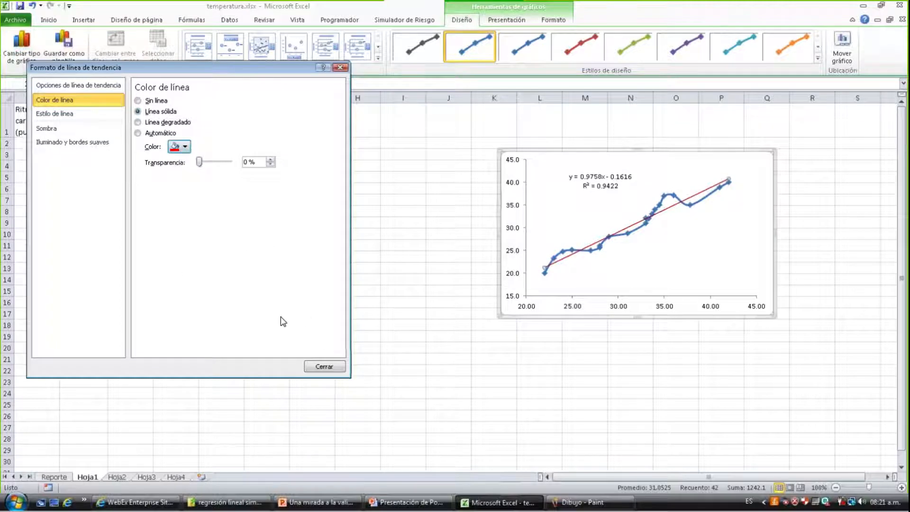
Set the trendline's line width to 3.75 pt and close its formatting
{"action": "left_click", "coordinate": [74, 114]}
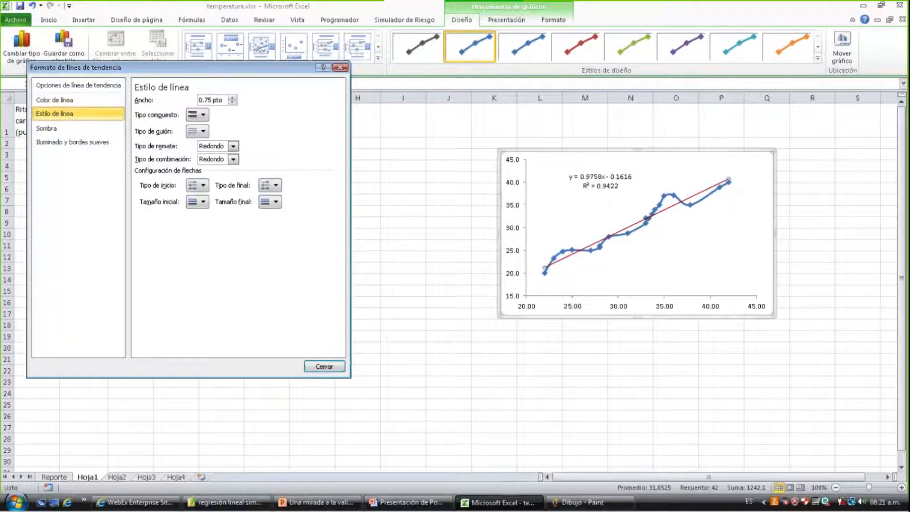
{"action": "left_click", "coordinate": [232, 98]}
{"action": "left_click", "coordinate": [232, 98]}
{"action": "left_click", "coordinate": [232, 99]}
{"action": "left_click", "coordinate": [232, 98]}
{"action": "left_click", "coordinate": [232, 99]}
{"action": "left_click", "coordinate": [232, 98]}
{"action": "left_click", "coordinate": [232, 99]}
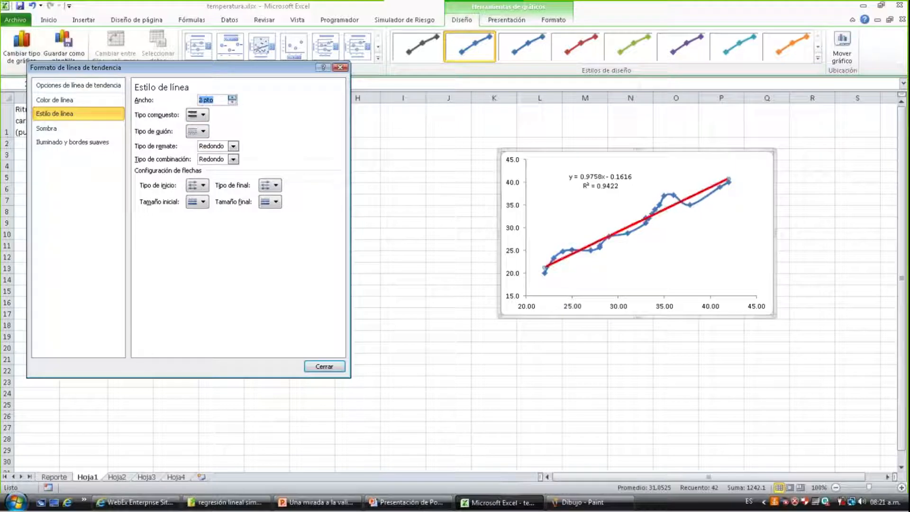
{"action": "left_click", "coordinate": [232, 97]}
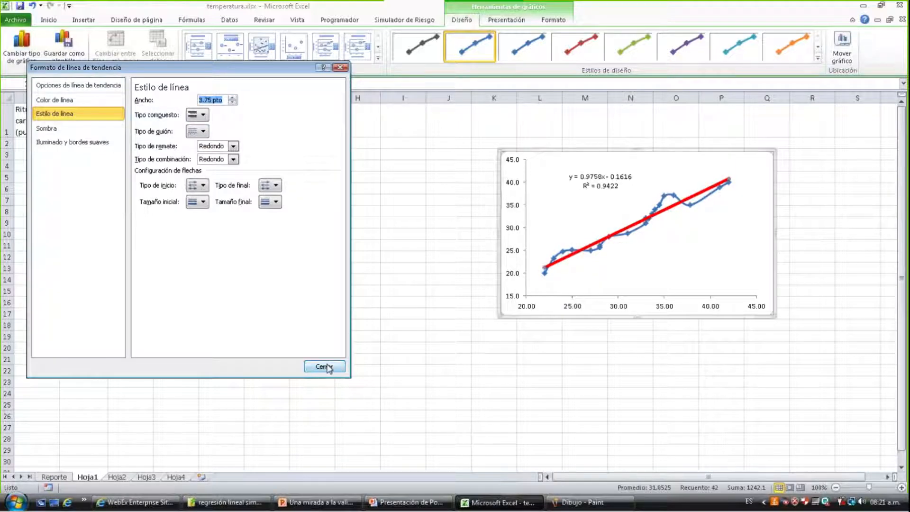
{"action": "left_click", "coordinate": [326, 367]}
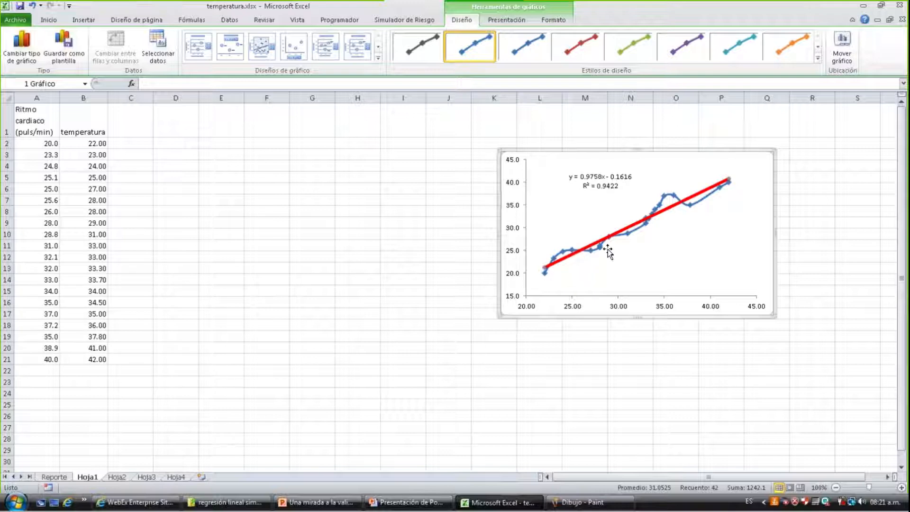
Enter the fitted-value formula =-.1616+.9758*B2 in cell C2
{"action": "mouse_move", "coordinate": [547, 272]}
{"action": "left_click", "coordinate": [140, 146]}
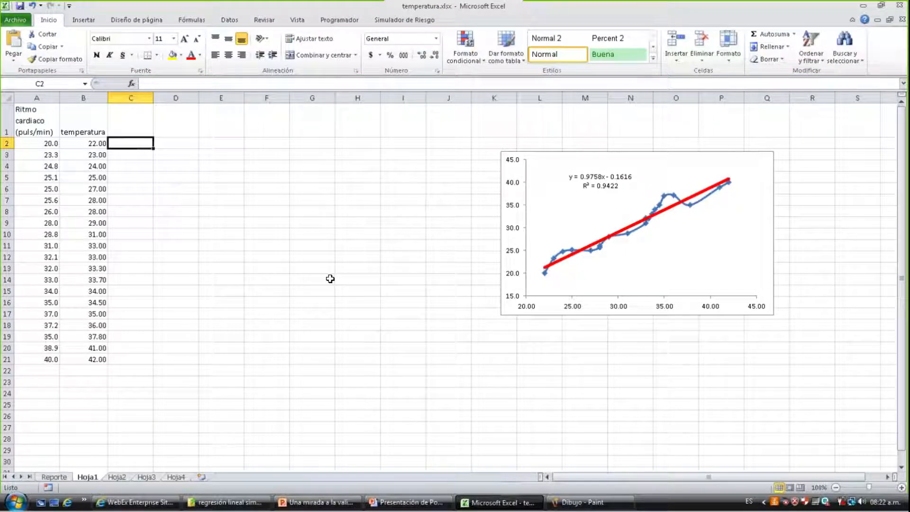
{"action": "type", "text": "="}
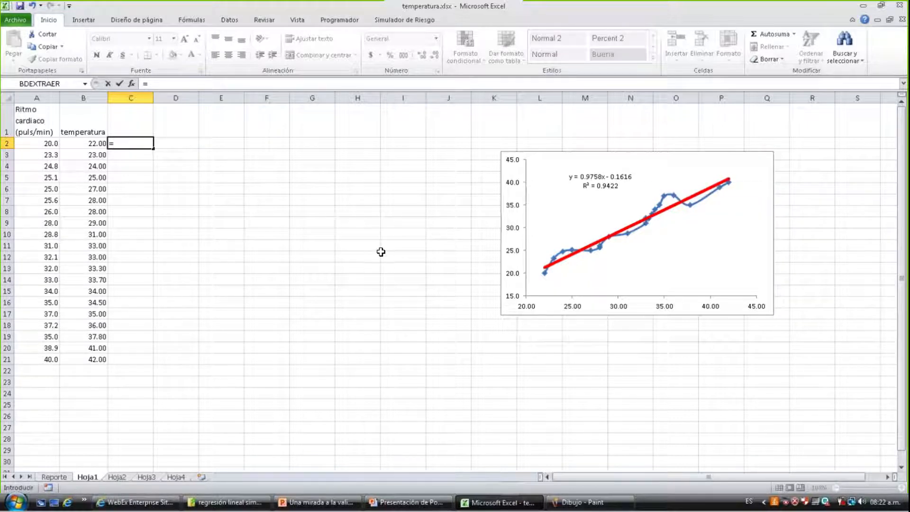
{"action": "type", "text": "-.1616+.975"}
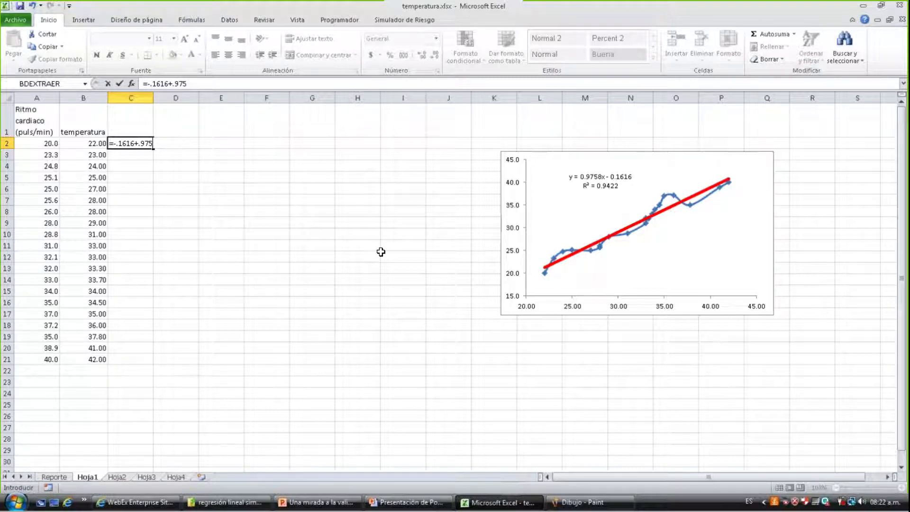
{"action": "type", "text": "8*b2"}
{"action": "key", "text": "Return"}
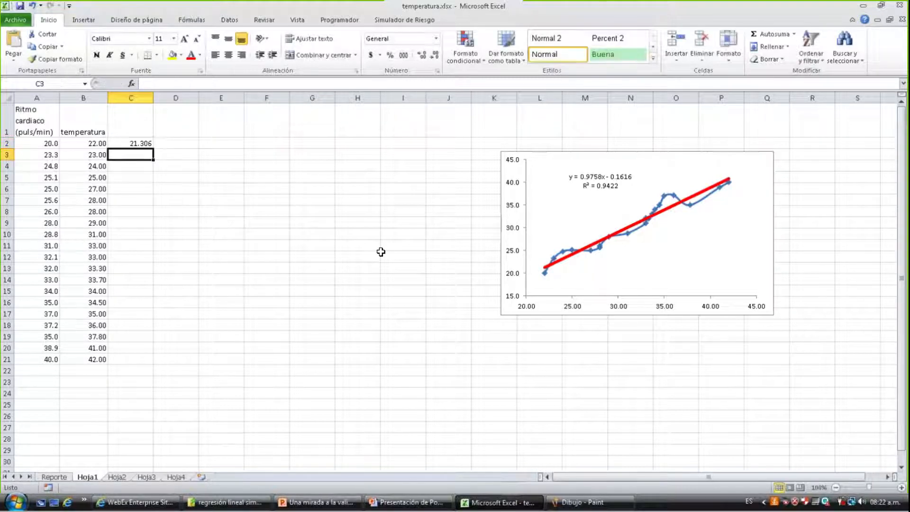
Copy the fitted-value formula from C2 down column C through row 21
{"action": "key", "text": "Up"}
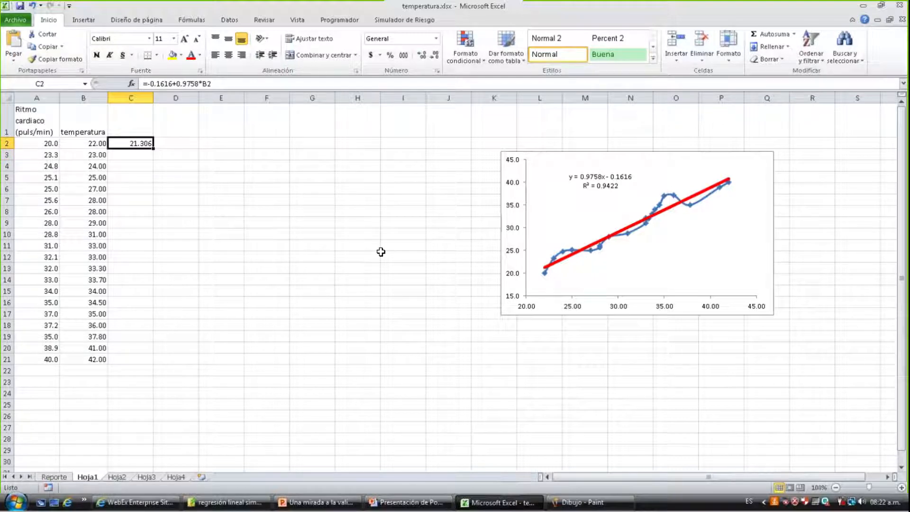
{"action": "key", "text": "ctrl+c"}
{"action": "key", "text": "Left"}
{"action": "key", "text": "ctrl+Down"}
{"action": "key", "text": "Right"}
{"action": "key", "text": "ctrl+shift+Up"}
{"action": "key", "text": "ctrl+v"}
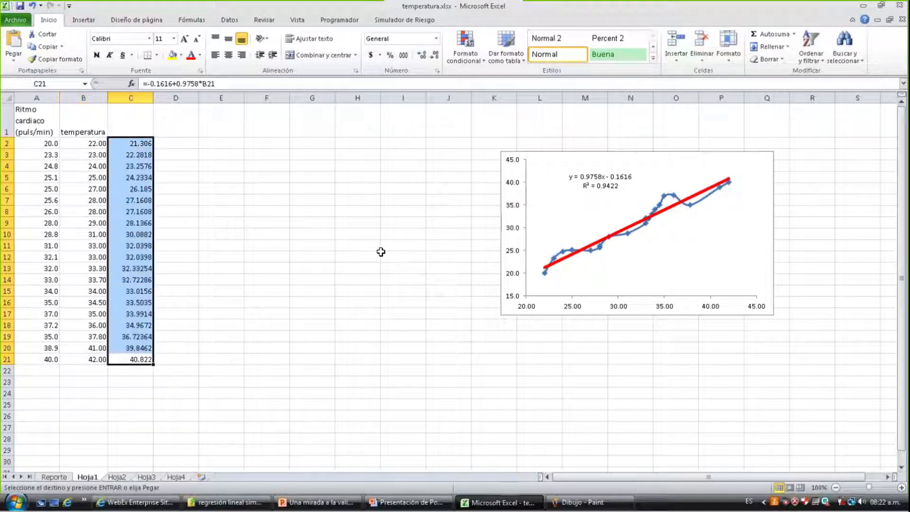
{"action": "key", "text": "Escape"}
Label column C "Y gorro" in C1 and column D "Error" in D1
{"action": "key", "text": "ctrl+Up"}
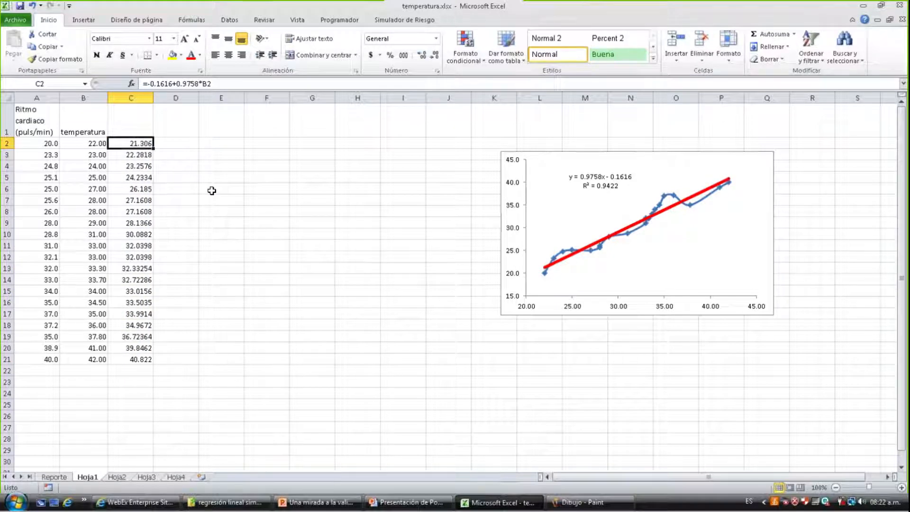
{"action": "key", "text": "Up"}
{"action": "type", "text": "Y gorro"}
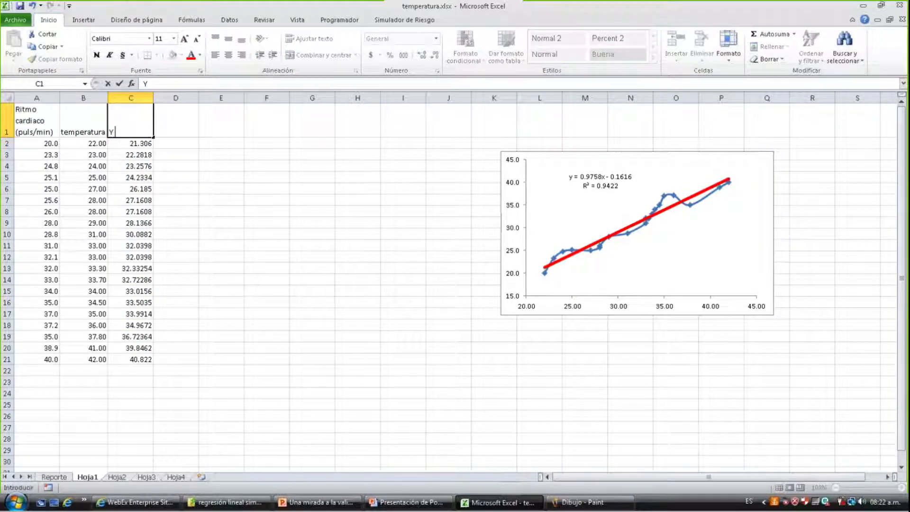
{"action": "key", "text": "Return"}
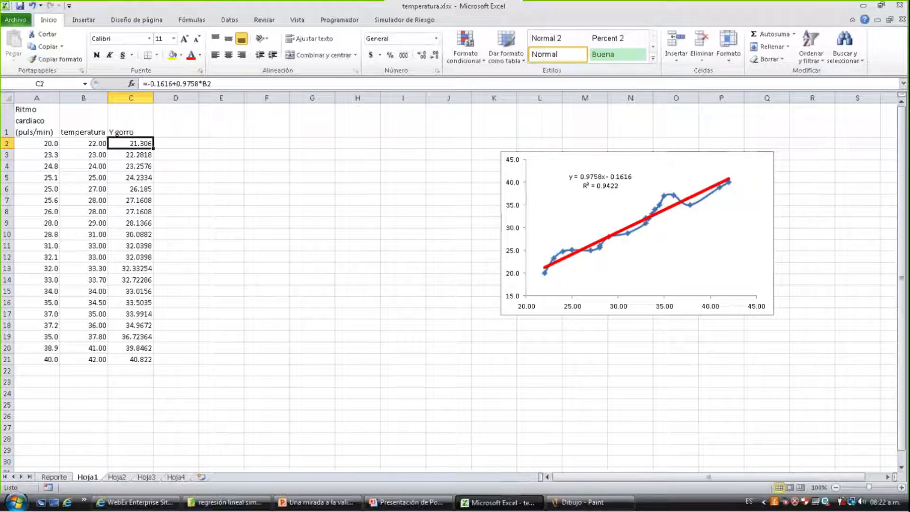
{"action": "key", "text": "Right"}
{"action": "key", "text": "Up"}
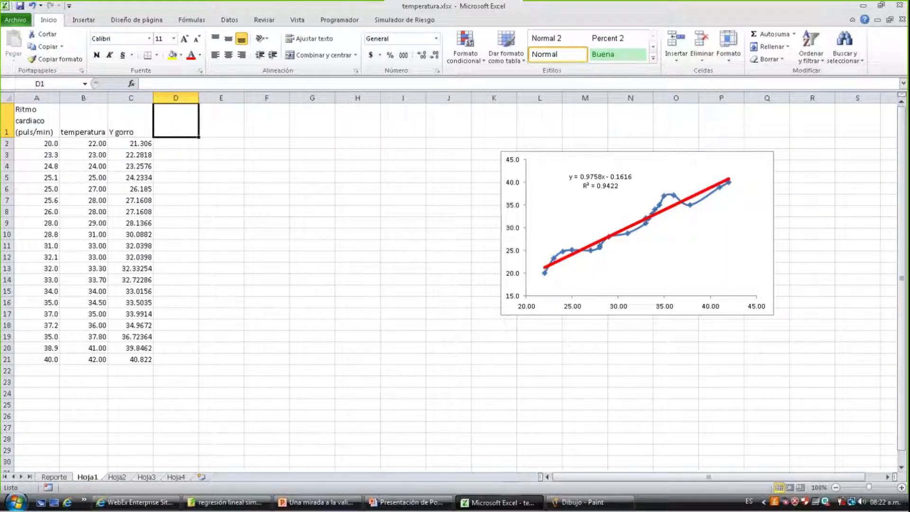
{"action": "type", "text": "Error"}
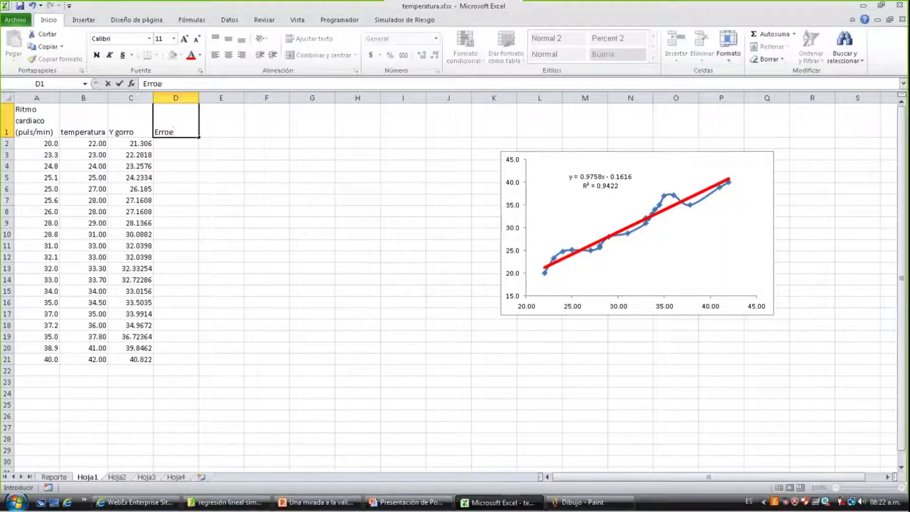
{"action": "key", "text": "Return"}
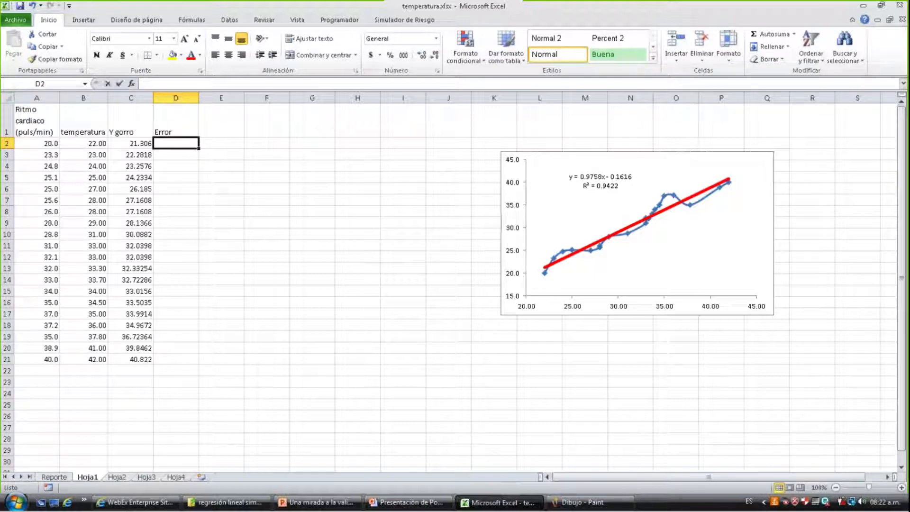
Calculate the first residual in D2 as the observed heart rate minus the fitted value, =A2-C2
{"action": "type", "text": "="}
{"action": "key", "text": "Left"}
{"action": "key", "text": "Left"}
{"action": "key", "text": "Left"}
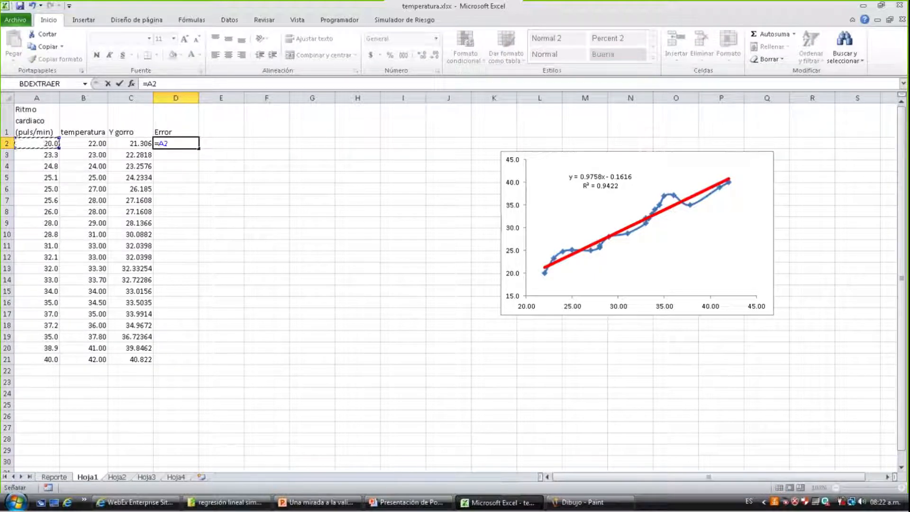
{"action": "type", "text": "-"}
{"action": "key", "text": "Left"}
{"action": "key", "text": "ctrl+Return"}
Copy the residual formula from D2 down column D through row 21
{"action": "key", "text": "ctrl+c"}
{"action": "key", "text": "Left"}
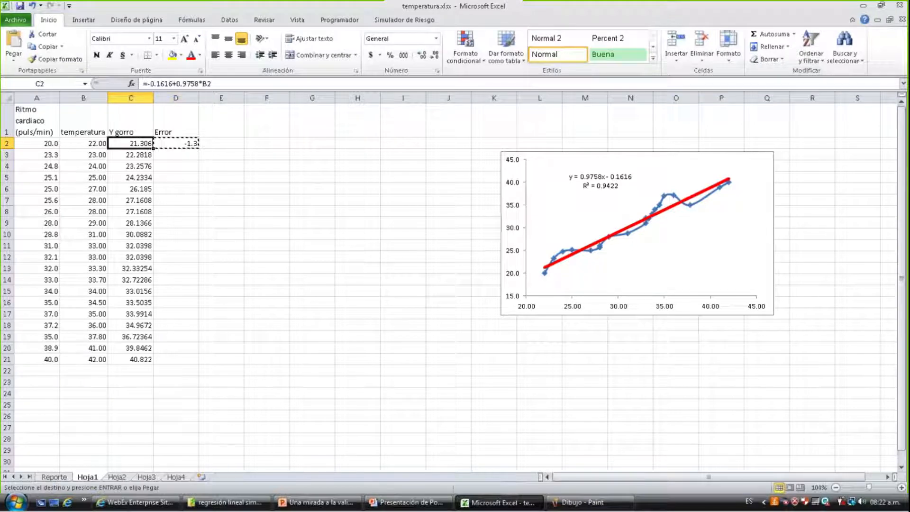
{"action": "key", "text": "ctrl+Down"}
{"action": "key", "text": "Right"}
{"action": "key", "text": "ctrl+shift+Up"}
{"action": "key", "text": "Return"}
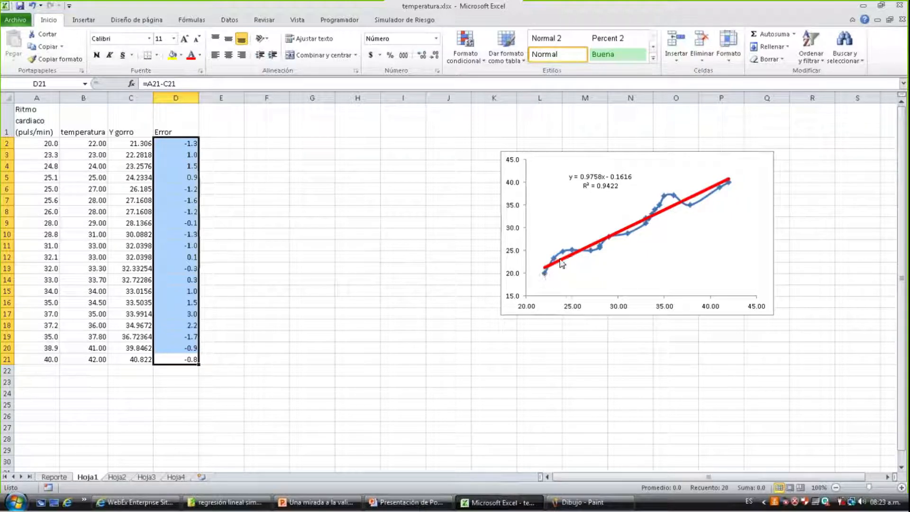
Move the regression chart closer to the data columns and copy it
{"action": "left_click", "coordinate": [385, 269]}
{"action": "left_click_drag", "start_coordinate": [504, 172], "coordinate": [368, 181]}
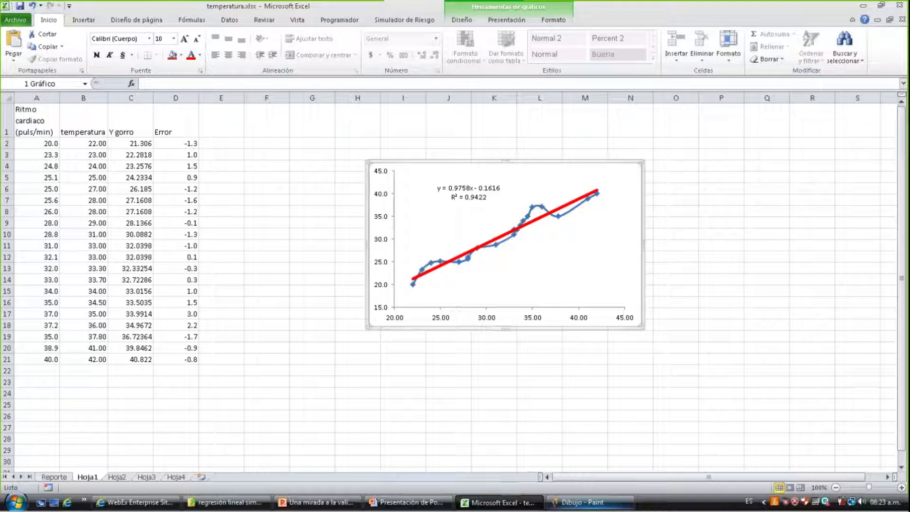
Switch to Paint and start a new blank drawing, discarding the handwritten equations without saving
{"action": "left_click", "coordinate": [590, 502]}
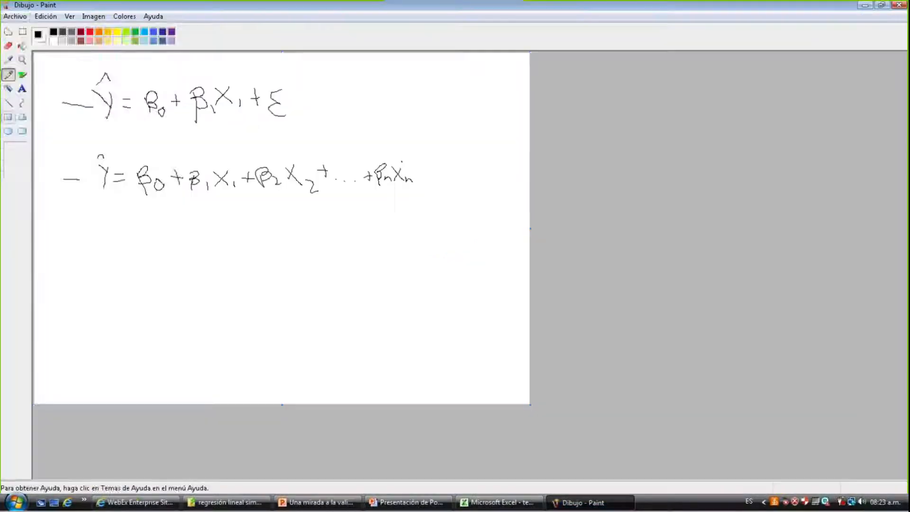
{"action": "left_click", "coordinate": [15, 16]}
{"action": "left_click", "coordinate": [28, 22]}
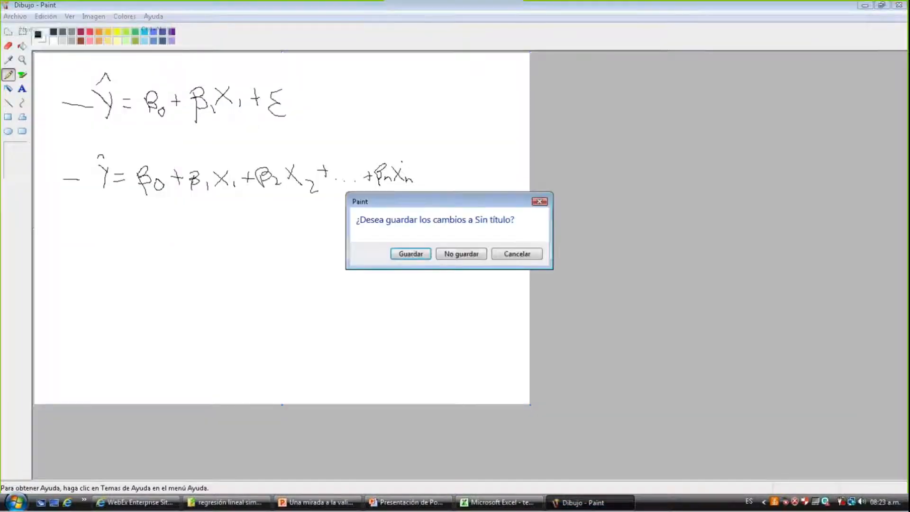
{"action": "left_click", "coordinate": [464, 256]}
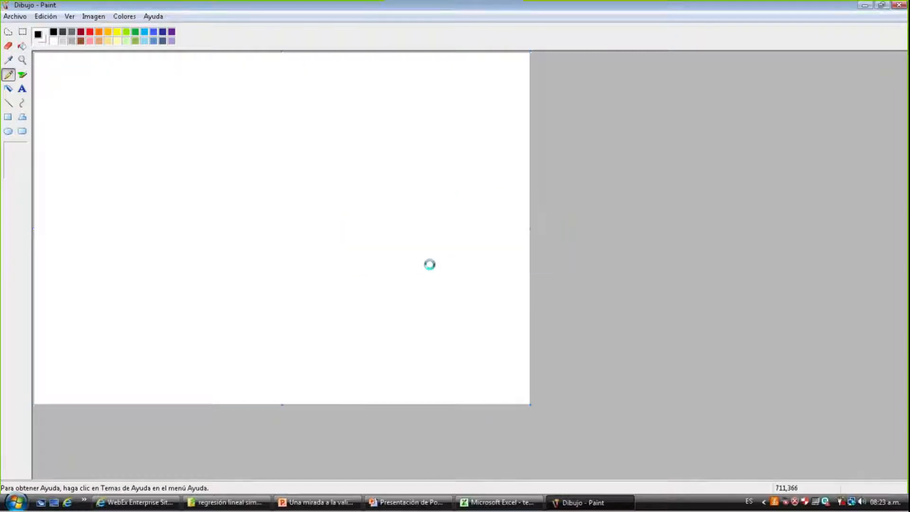
Paste the copied chart into the drawing, enlarge it and place it around the upper middle of the canvas
{"action": "key", "text": "ctrl+v"}
{"action": "left_click_drag", "start_coordinate": [310, 208], "coordinate": [389, 263]}
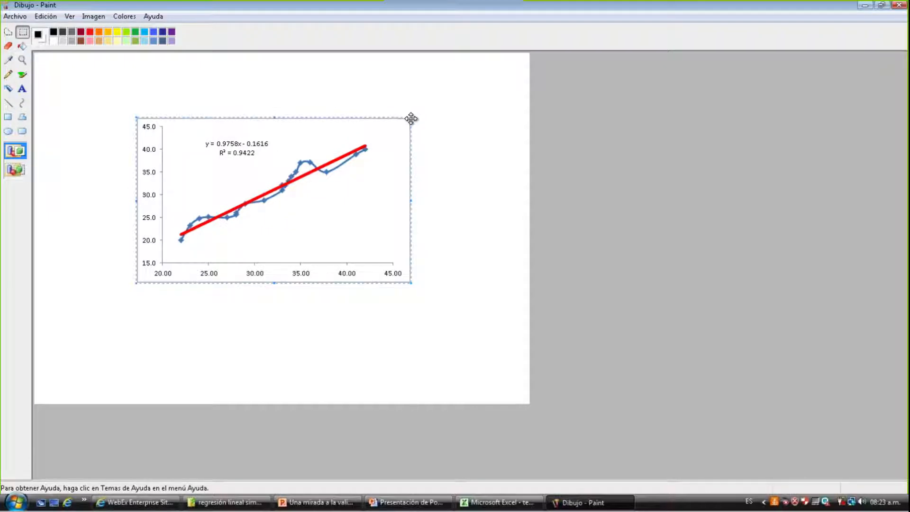
{"action": "left_click_drag", "start_coordinate": [410, 117], "coordinate": [462, 79]}
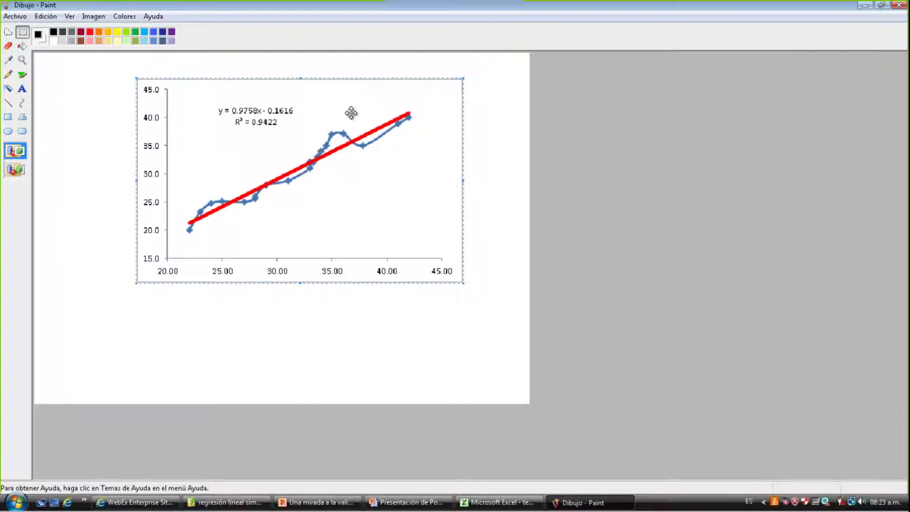
{"action": "left_click_drag", "start_coordinate": [355, 102], "coordinate": [337, 120]}
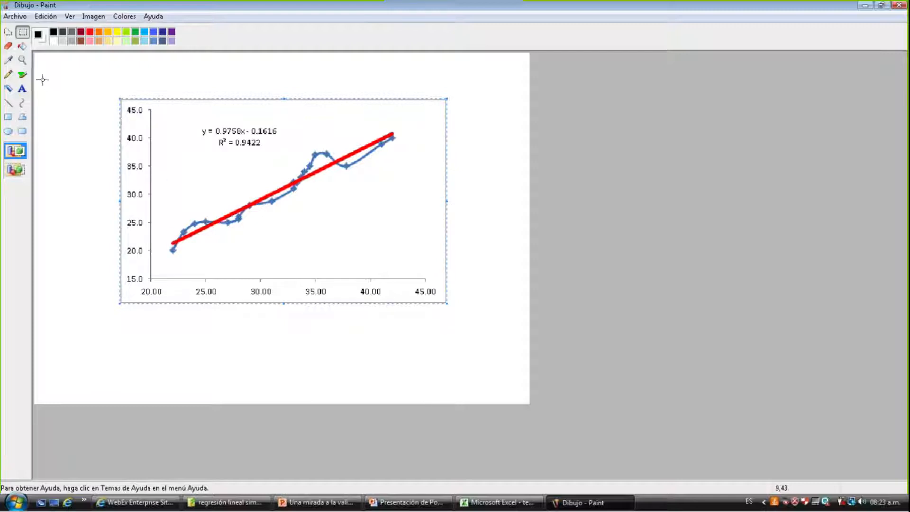
Annotate the chart with the Pencil: label the trendline Ŷ, circle R² = 0.9422, and mark the gaps between points and line as errors ε
{"action": "left_click", "coordinate": [8, 74]}
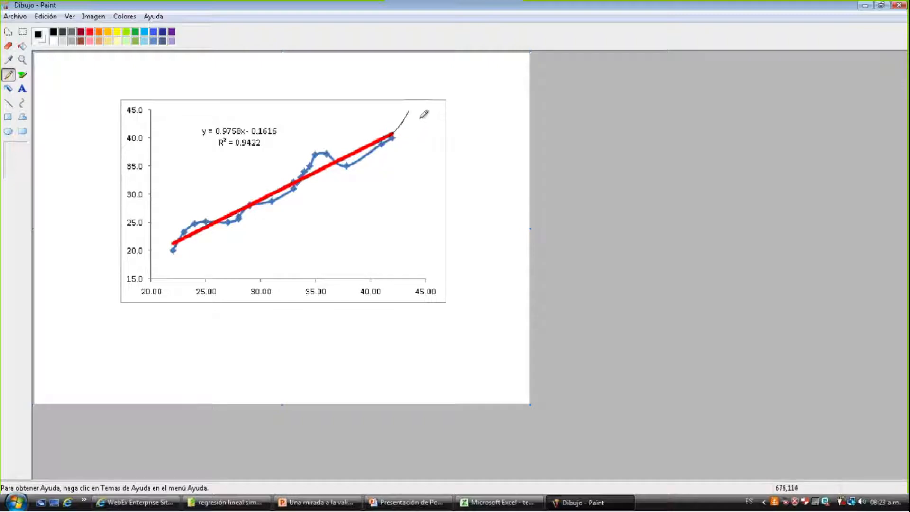
{"action": "mouse_move", "coordinate": [421, 110]}
{"action": "left_mouse_down"}
{"action": "mouse_move", "coordinate": [419, 129]}
{"action": "mouse_move", "coordinate": [418, 103]}
{"action": "left_mouse_up"}
{"action": "mouse_move", "coordinate": [242, 149]}
{"action": "left_mouse_down"}
{"action": "mouse_move", "coordinate": [269, 148]}
{"action": "mouse_move", "coordinate": [267, 137]}
{"action": "mouse_move", "coordinate": [215, 135]}
{"action": "mouse_move", "coordinate": [232, 147]}
{"action": "left_mouse_up"}
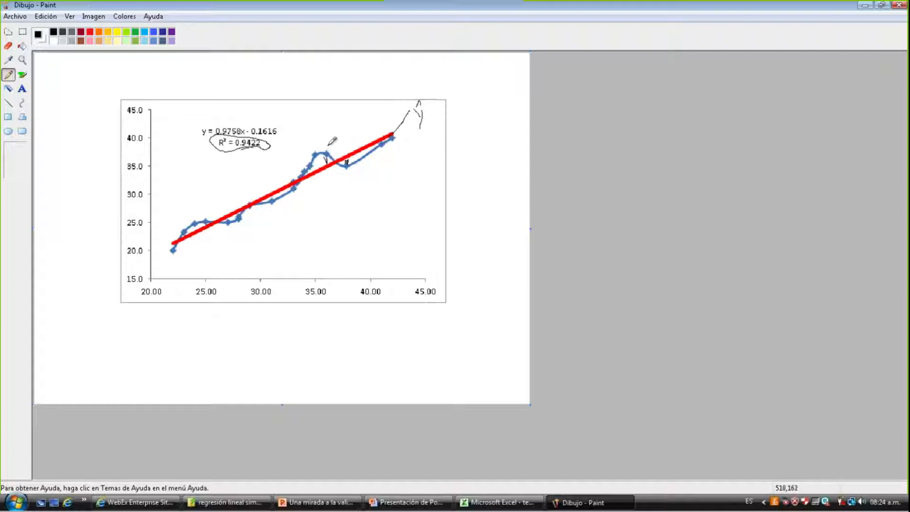
{"action": "left_click_drag", "start_coordinate": [332, 146], "coordinate": [361, 167]}
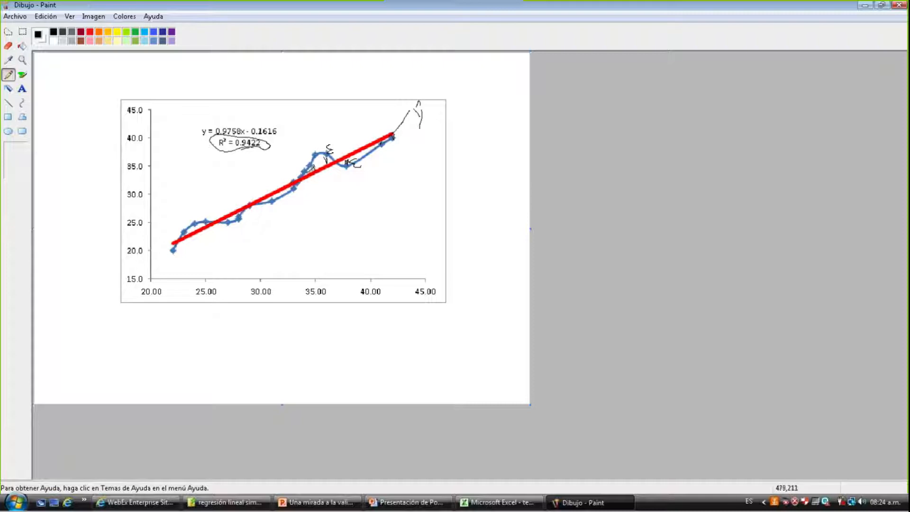
{"action": "left_click_drag", "start_coordinate": [308, 173], "coordinate": [277, 202]}
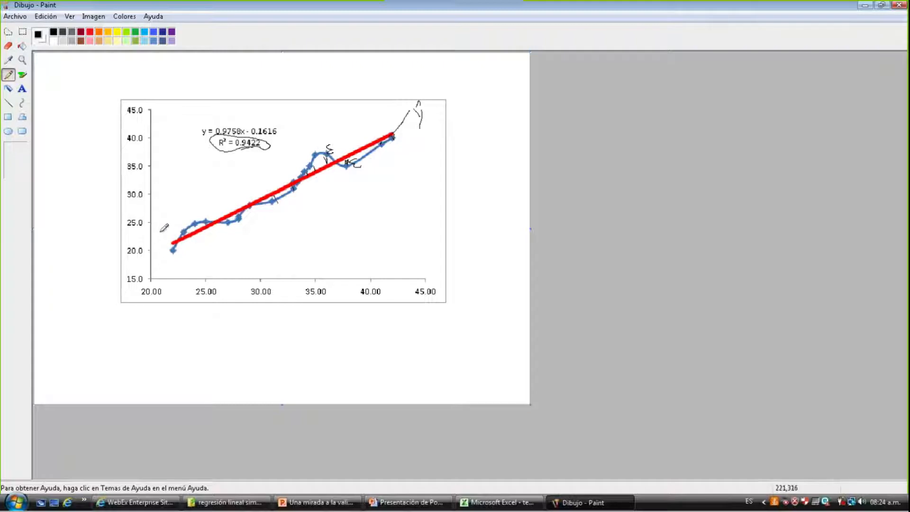
Draw several straight alternative fit lines with the Line tool, crossing the red trendline at different slopes
{"action": "mouse_move", "coordinate": [157, 233]}
{"action": "left_mouse_down"}
{"action": "mouse_move", "coordinate": [275, 184]}
{"action": "mouse_move", "coordinate": [413, 156]}
{"action": "left_mouse_up"}
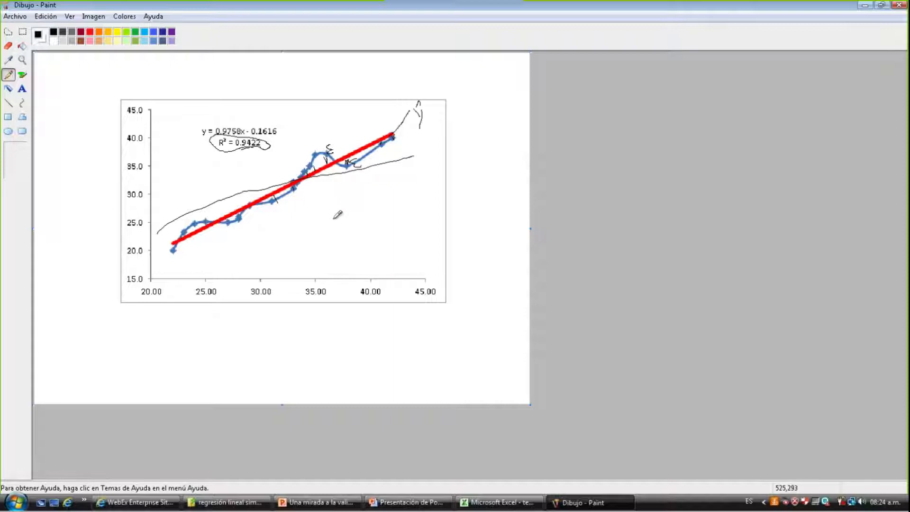
{"action": "key", "text": "ctrl+z"}
{"action": "left_click", "coordinate": [8, 102]}
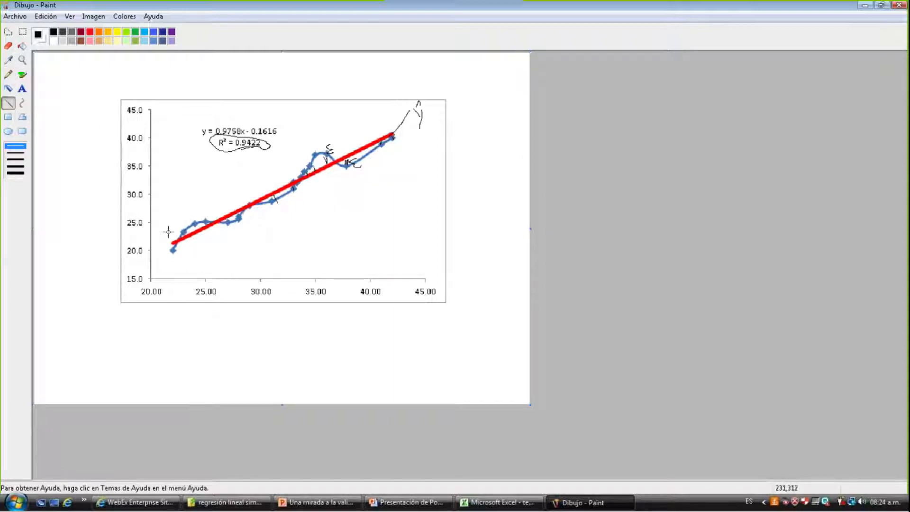
{"action": "left_click_drag", "start_coordinate": [163, 227], "coordinate": [403, 159]}
{"action": "mouse_move", "coordinate": [180, 252]}
{"action": "left_mouse_down"}
{"action": "mouse_move", "coordinate": [375, 127]}
{"action": "mouse_move", "coordinate": [348, 163]}
{"action": "mouse_move", "coordinate": [238, 187]}
{"action": "mouse_move", "coordinate": [162, 234]}
{"action": "left_mouse_up"}
{"action": "left_click_drag", "start_coordinate": [380, 130], "coordinate": [199, 254]}
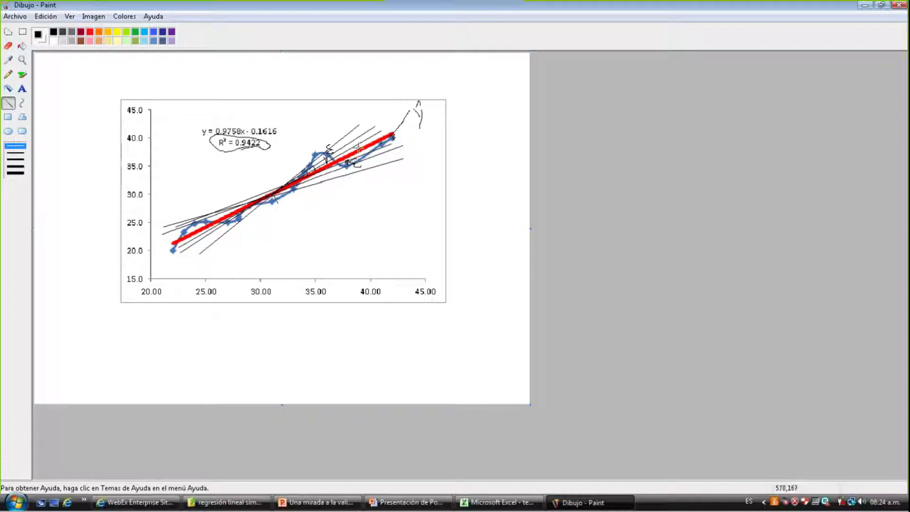
{"action": "left_click_drag", "start_coordinate": [341, 119], "coordinate": [260, 198]}
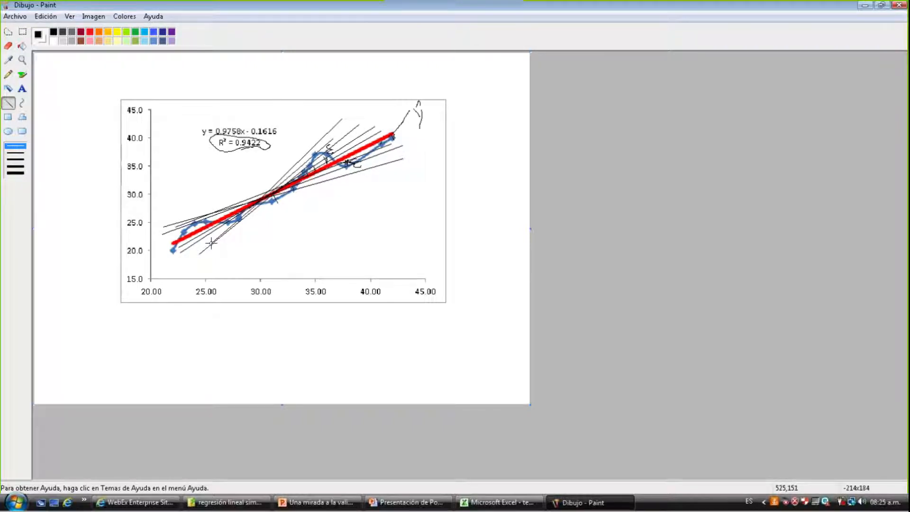
Add more straight candidate lines below the red trendline at varied slopes
{"action": "left_click_drag", "start_coordinate": [385, 202], "coordinate": [180, 253]}
{"action": "left_click_drag", "start_coordinate": [385, 246], "coordinate": [206, 260]}
{"action": "mouse_move", "coordinate": [350, 199]}
{"action": "left_mouse_down"}
{"action": "mouse_move", "coordinate": [218, 257]}
{"action": "mouse_move", "coordinate": [323, 199]}
{"action": "mouse_move", "coordinate": [260, 234]}
{"action": "left_mouse_up"}
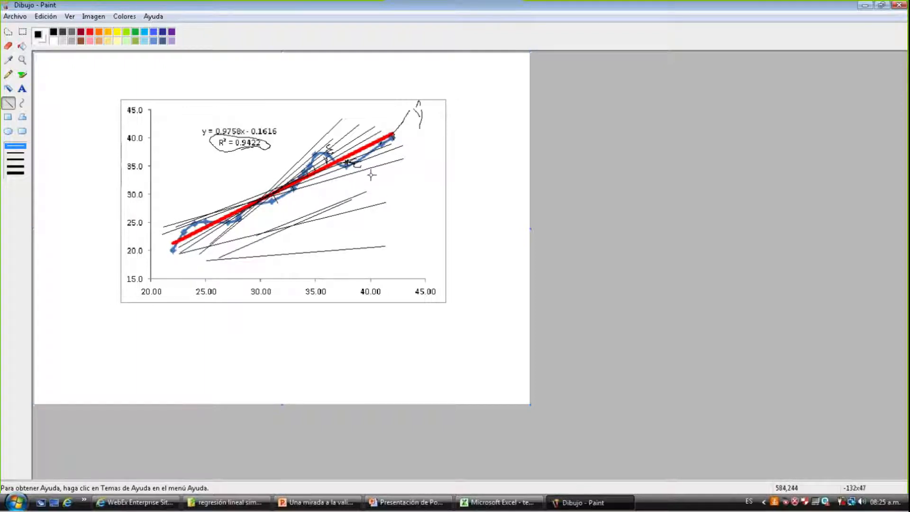
{"action": "left_click_drag", "start_coordinate": [374, 170], "coordinate": [196, 249]}
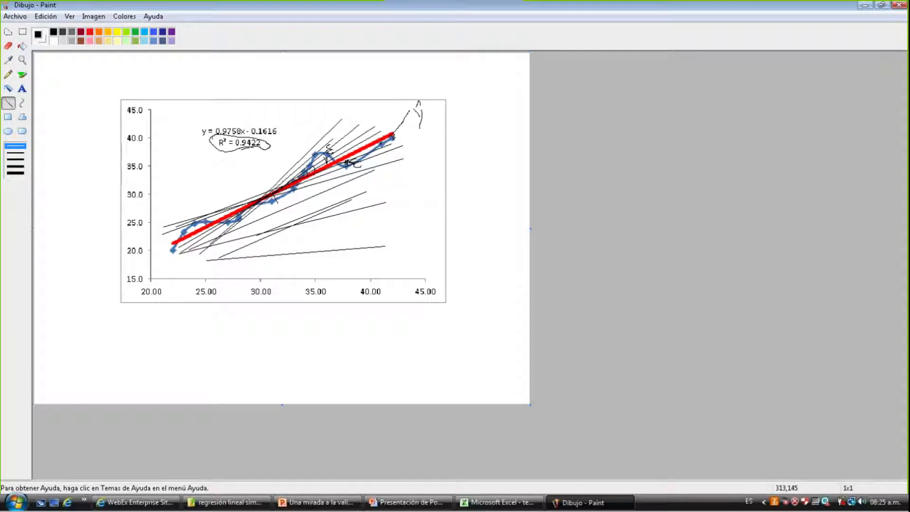
Frame the R² = 0.9422 value on the chart with straight lines
{"action": "mouse_move", "coordinate": [212, 136]}
{"action": "left_mouse_down"}
{"action": "mouse_move", "coordinate": [217, 154]}
{"action": "mouse_move", "coordinate": [285, 159]}
{"action": "mouse_move", "coordinate": [218, 135]}
{"action": "mouse_move", "coordinate": [272, 136]}
{"action": "left_mouse_up"}
{"action": "left_click_drag", "start_coordinate": [273, 137], "coordinate": [271, 147]}
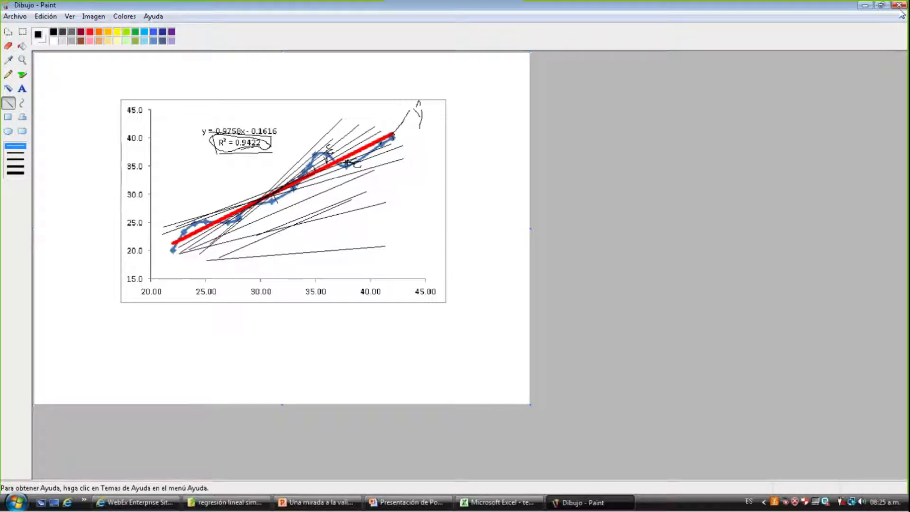
Switch back to Excel and enter a new temperature of 50 in cell B22
{"action": "left_click", "coordinate": [499, 502]}
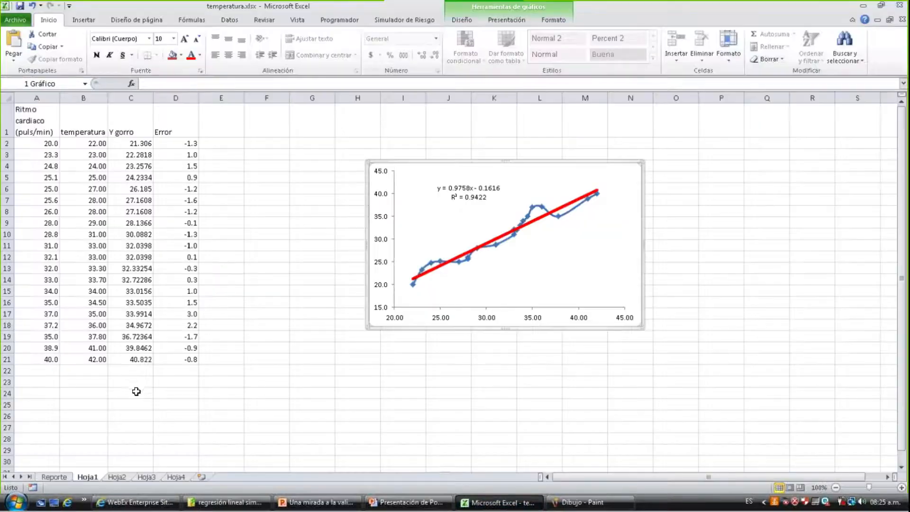
{"action": "left_click", "coordinate": [102, 369]}
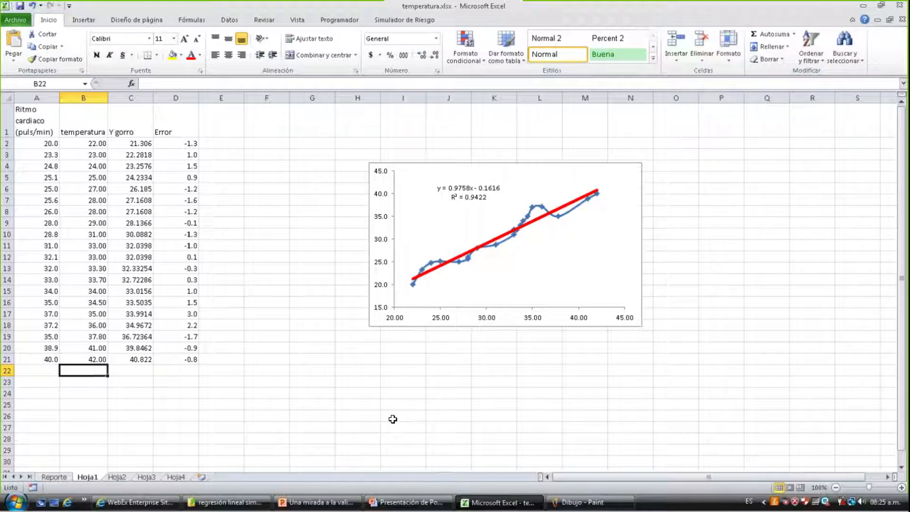
{"action": "type", "text": "50"}
{"action": "key", "text": "Right"}
{"action": "key", "text": "Left"}
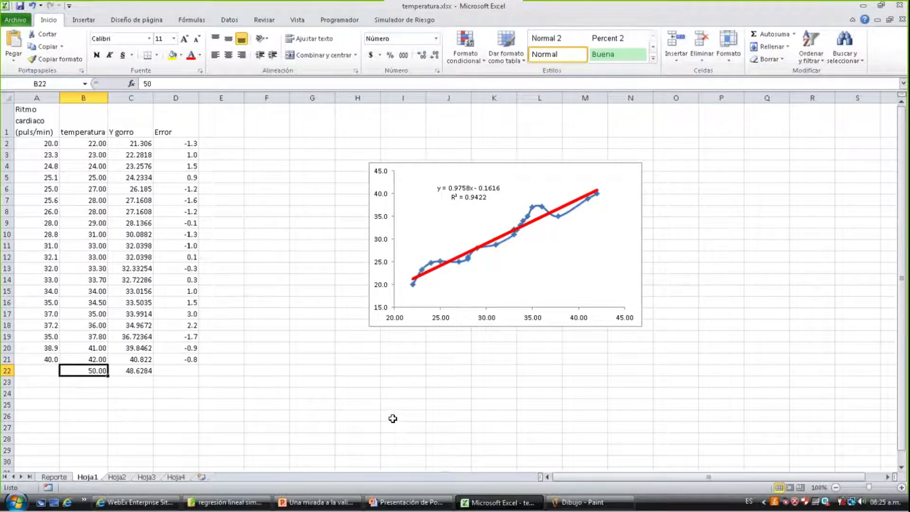
Set the temperature in B22 to 80 and check the predicted heart rate and its formula in C22
{"action": "type", "text": "80"}
{"action": "key", "text": "Return"}
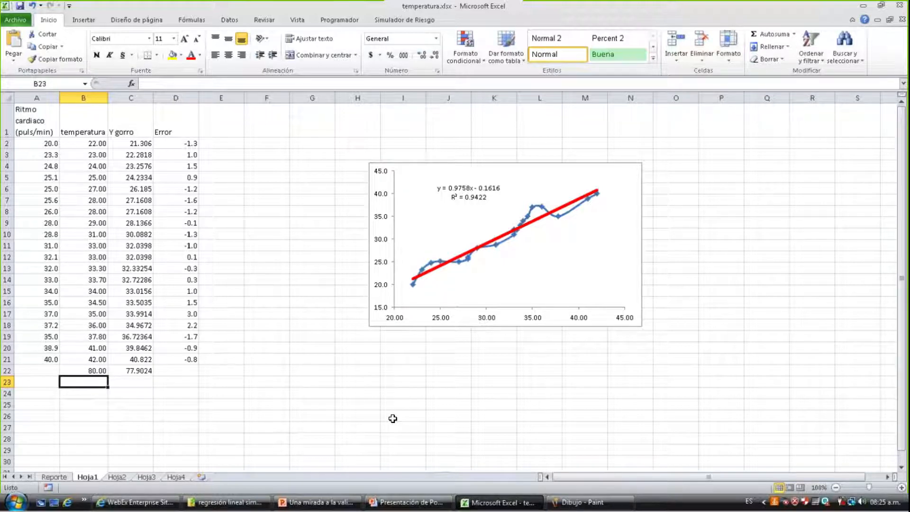
{"action": "key", "text": "Up"}
{"action": "key", "text": "Right"}
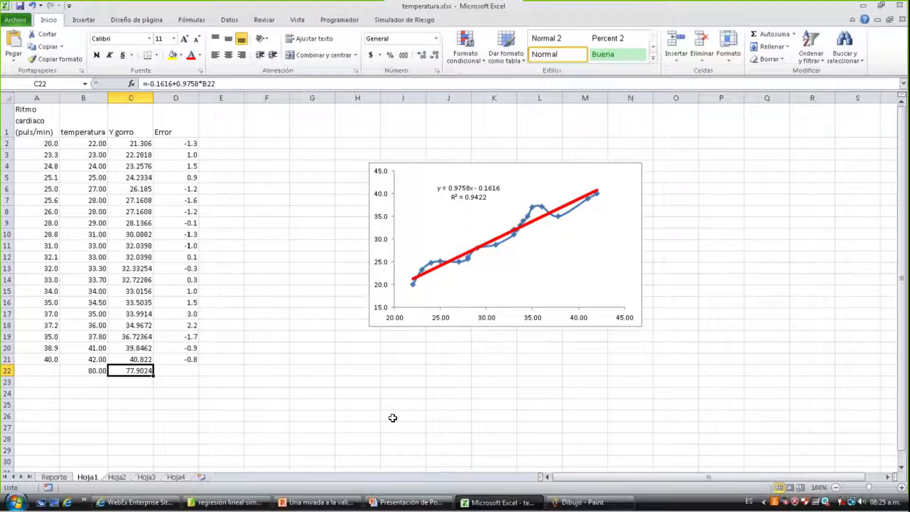
{"action": "key", "text": "Right"}
{"action": "key", "text": "ctrl+Up"}
{"action": "key", "text": "ctrl+Up"}
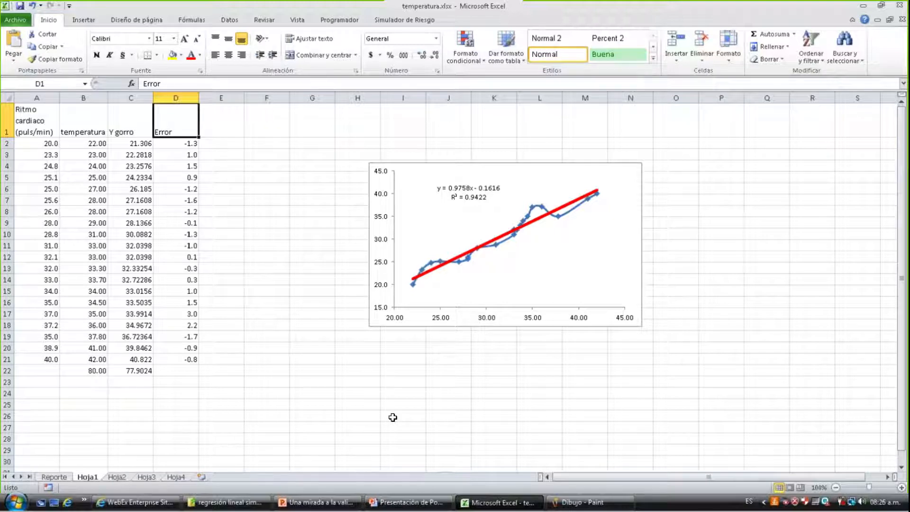
{"action": "key", "text": "Left"}
{"action": "key", "text": "Left"}
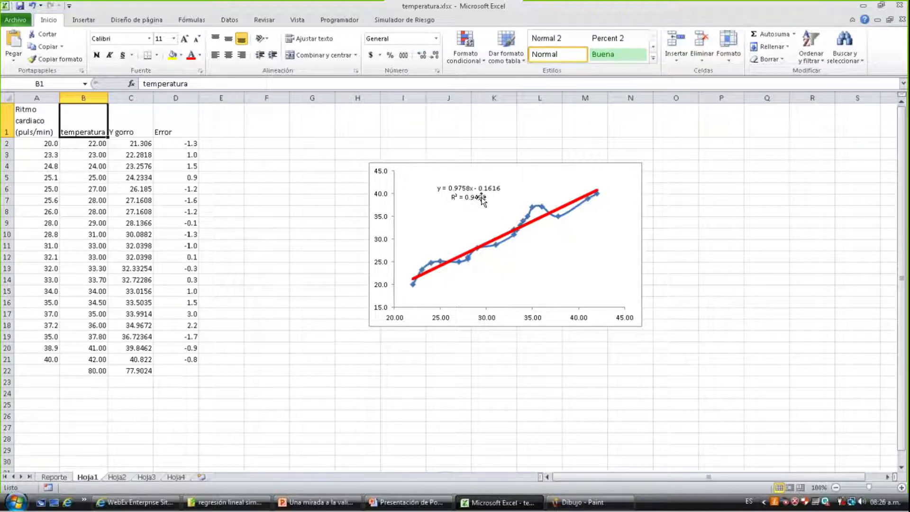
Enter the regression coefficients beside the error column: intercept -0.1616 in E2 and slope .9758 in E3
{"action": "left_click", "coordinate": [235, 146]}
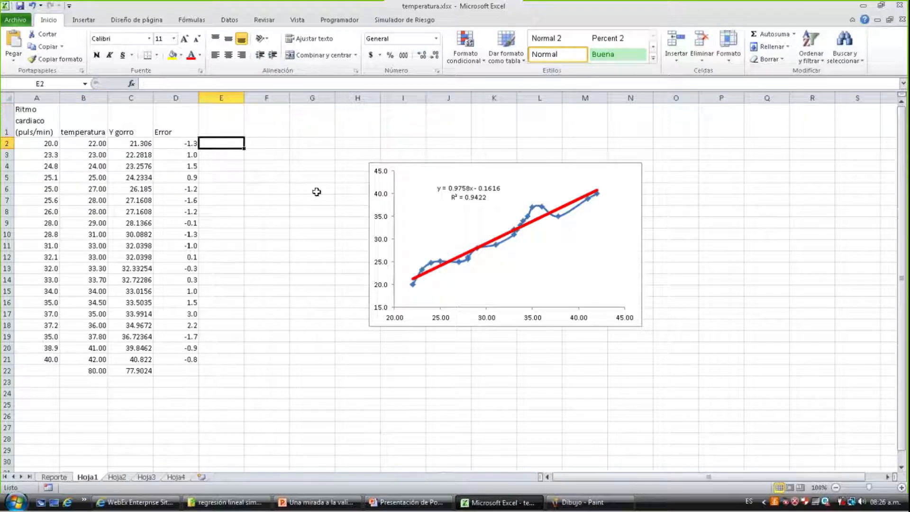
{"action": "type", "text": "-"}
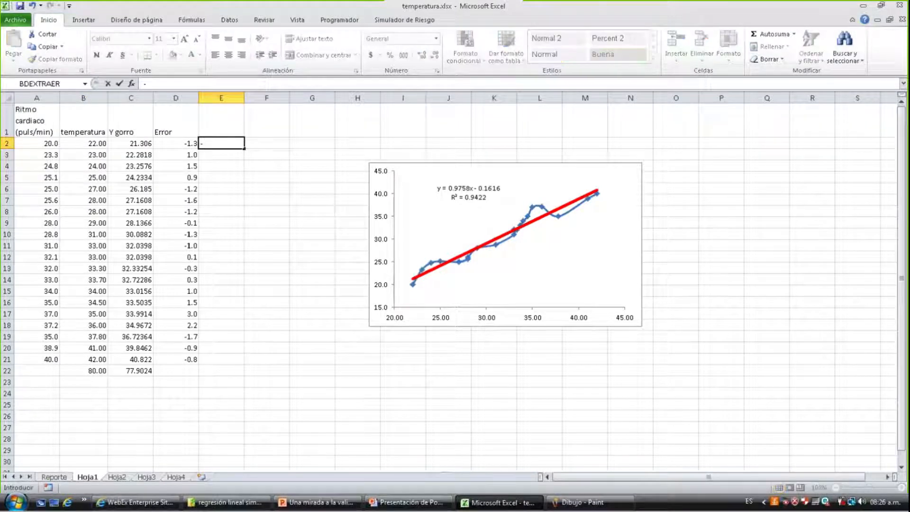
{"action": "type", "text": "0.1616"}
{"action": "key", "text": "Return"}
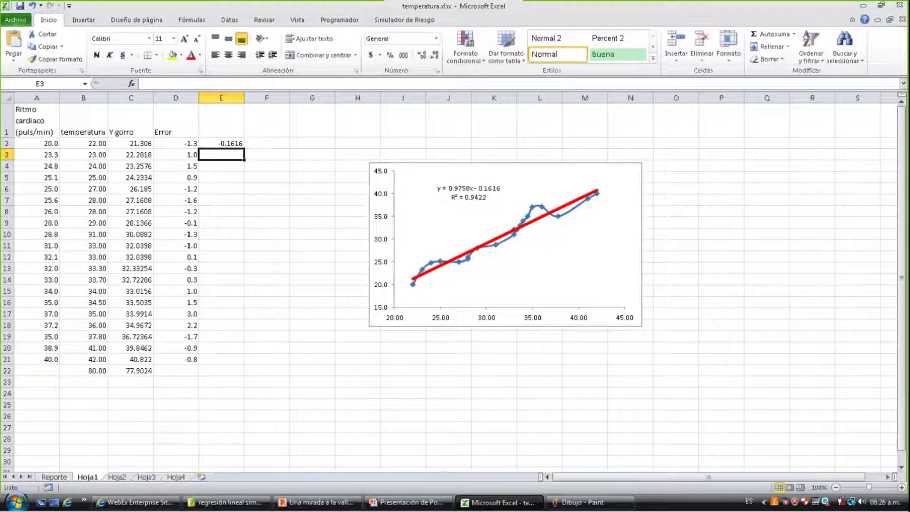
{"action": "type", "text": ".9758"}
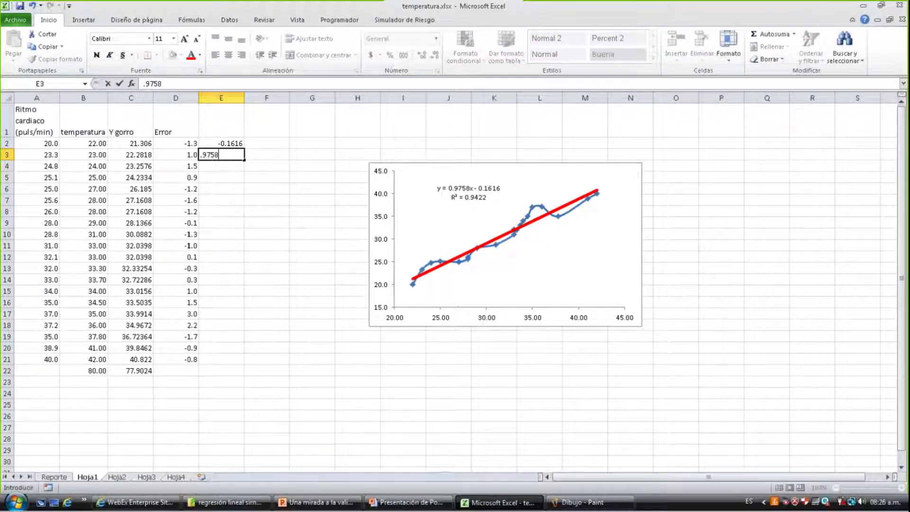
{"action": "key", "text": "Return"}
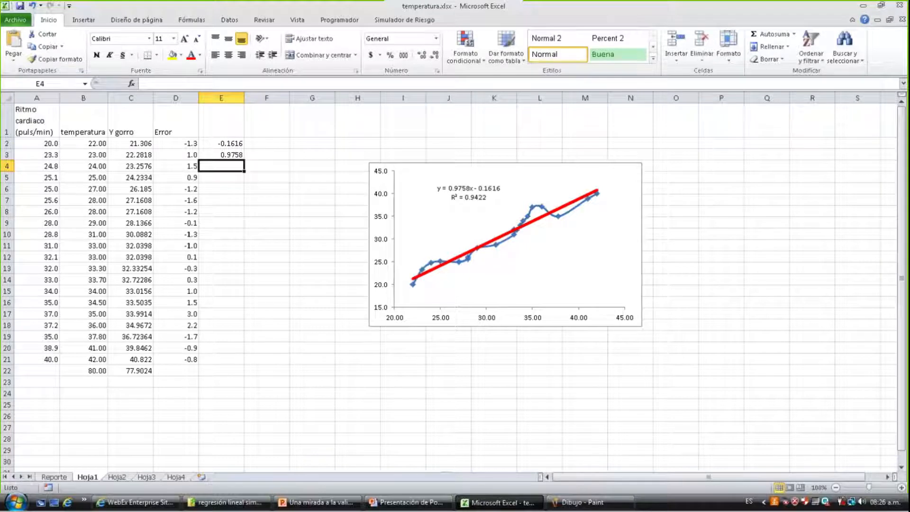
Open the Reporte sheet and examine the intercept and temperature coefficients under Resultados de la Regresión
{"action": "left_click", "coordinate": [54, 476]}
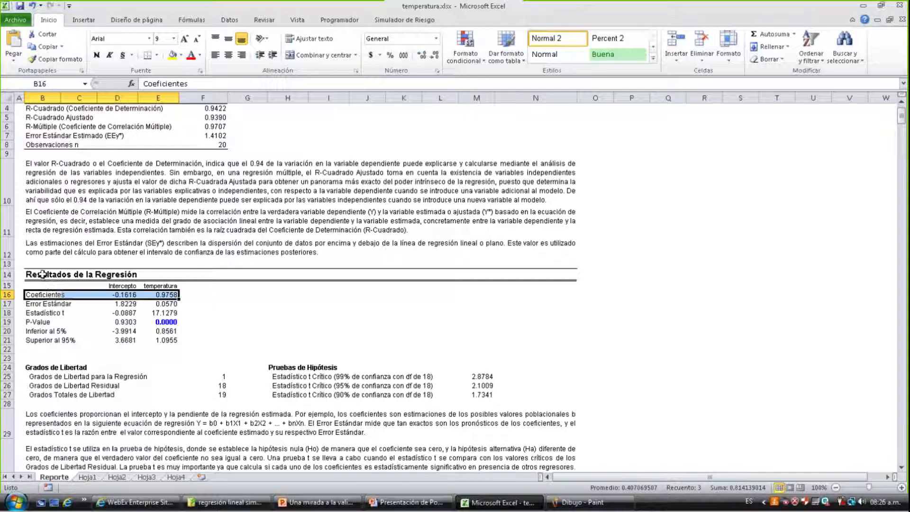
{"action": "left_click_drag", "start_coordinate": [42, 274], "coordinate": [170, 293]}
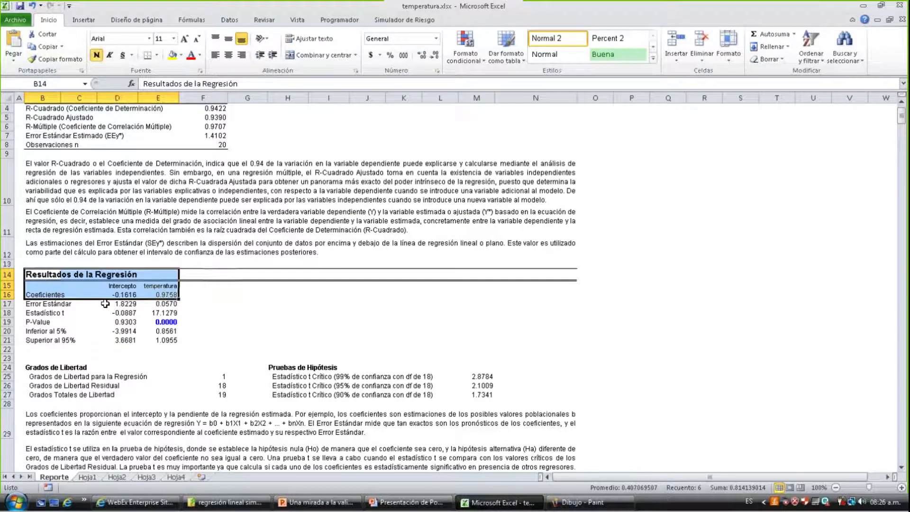
{"action": "scroll", "coordinate": [105, 304], "scroll_direction": "up", "scroll_amount": 1}
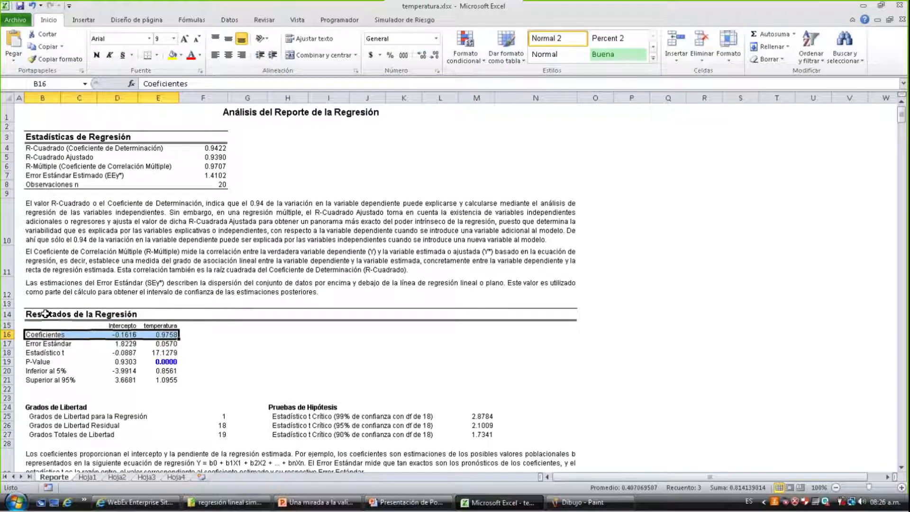
Copy the title, headers and coefficients of Resultados de la Regresión from Reporte to E5 on Hoja1, and move the chart clear of them
{"action": "left_click_drag", "start_coordinate": [45, 313], "coordinate": [167, 336]}
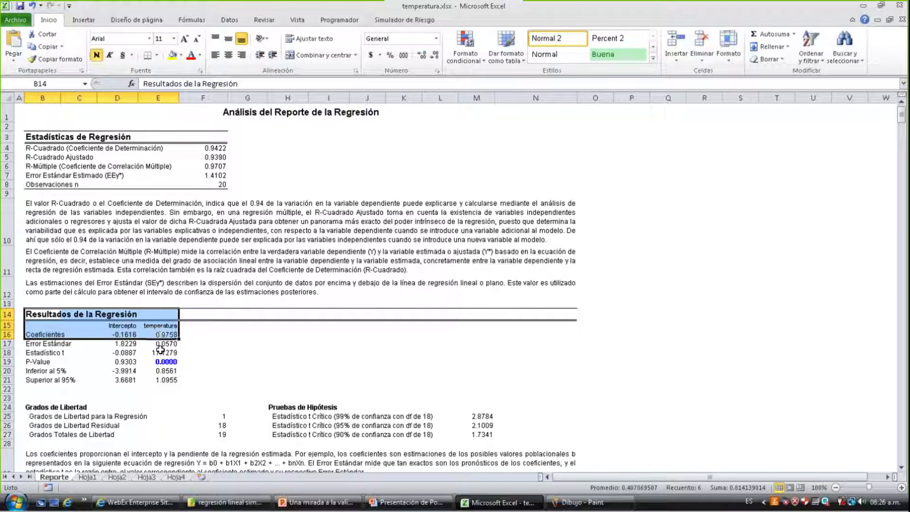
{"action": "key", "text": "ctrl+c"}
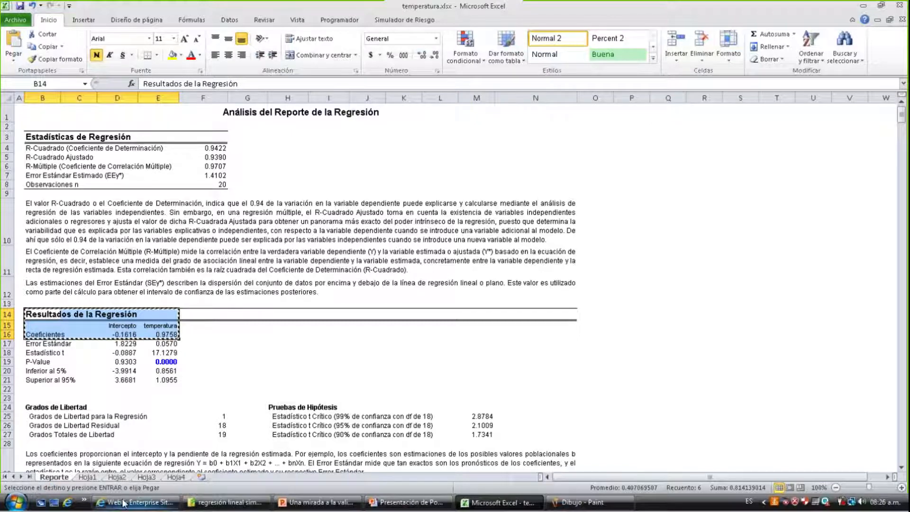
{"action": "left_click", "coordinate": [87, 476]}
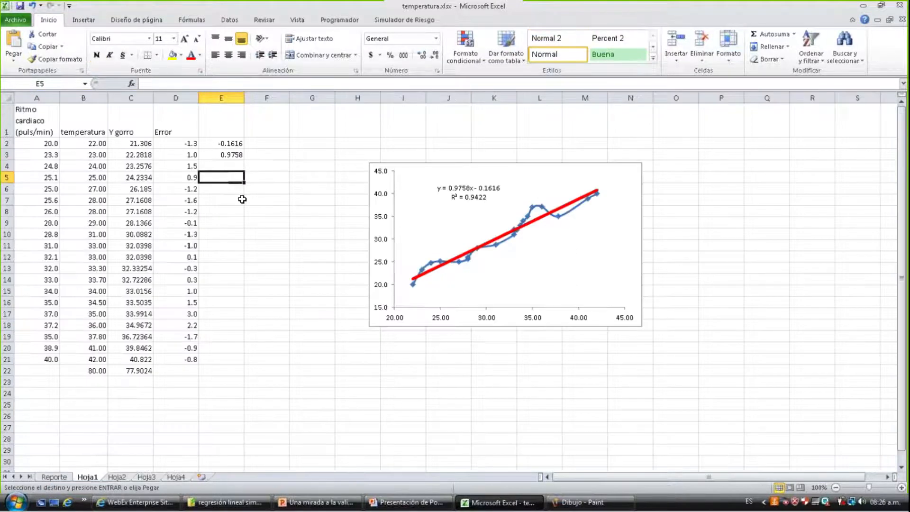
{"action": "key", "text": "ctrl+v"}
{"action": "left_click", "coordinate": [542, 160]}
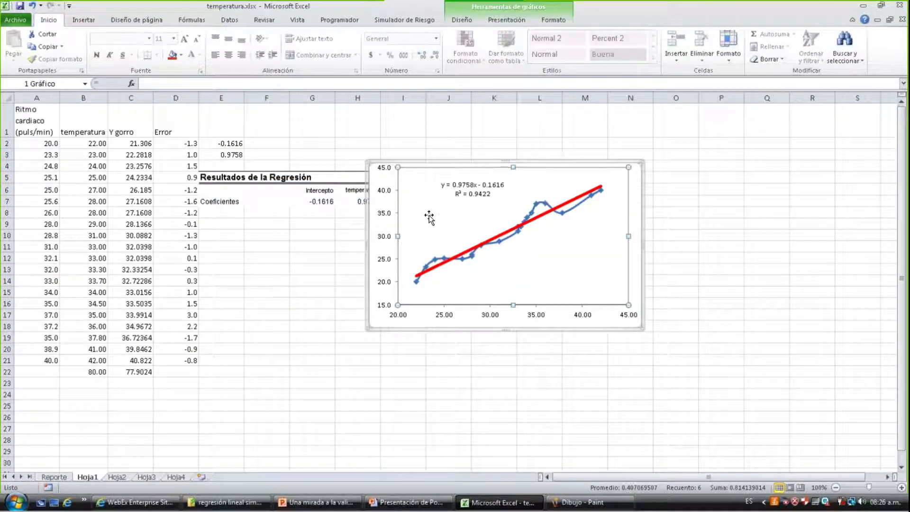
{"action": "left_click_drag", "start_coordinate": [382, 227], "coordinate": [509, 170]}
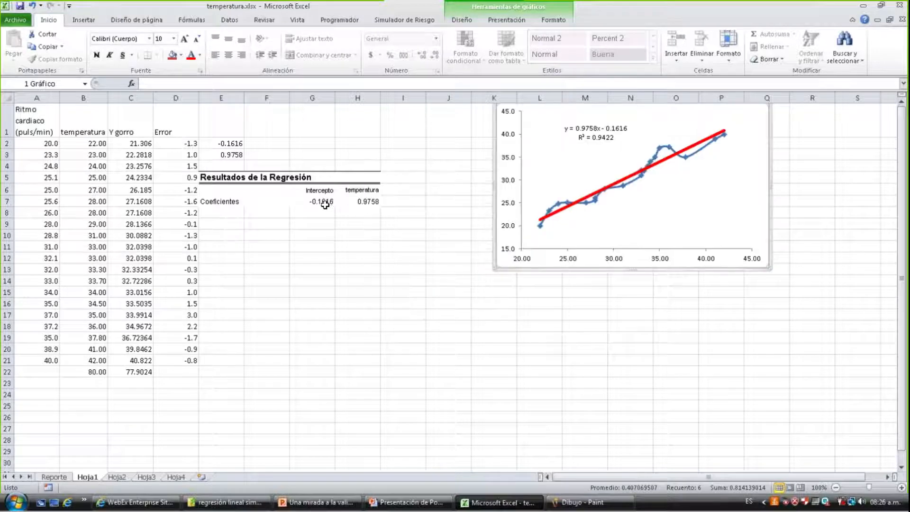
Compare the coefficients entered in E2 and E3 with the pasted intercept and temperature coefficients in G7 and H7
{"action": "left_click", "coordinate": [313, 202]}
{"action": "left_click", "coordinate": [359, 201]}
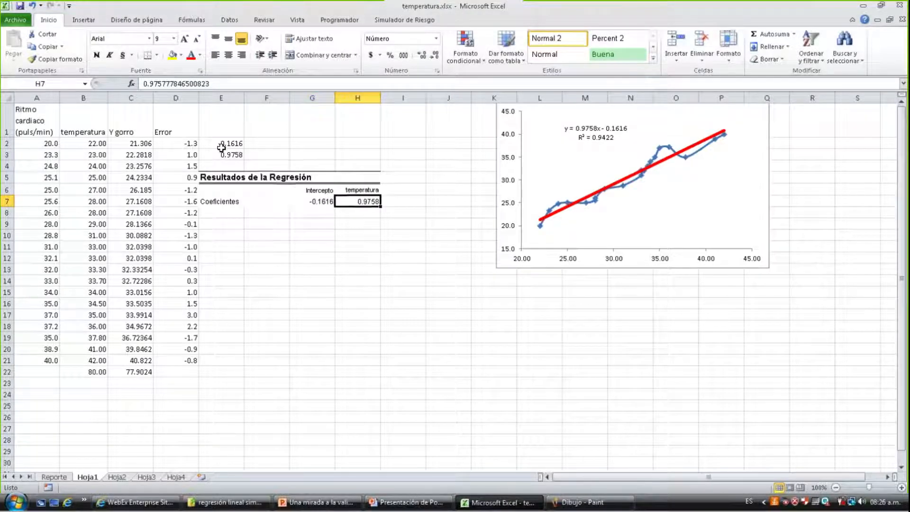
{"action": "left_click", "coordinate": [219, 142]}
{"action": "left_click", "coordinate": [229, 155]}
{"action": "left_click", "coordinate": [229, 144]}
{"action": "left_click", "coordinate": [228, 154]}
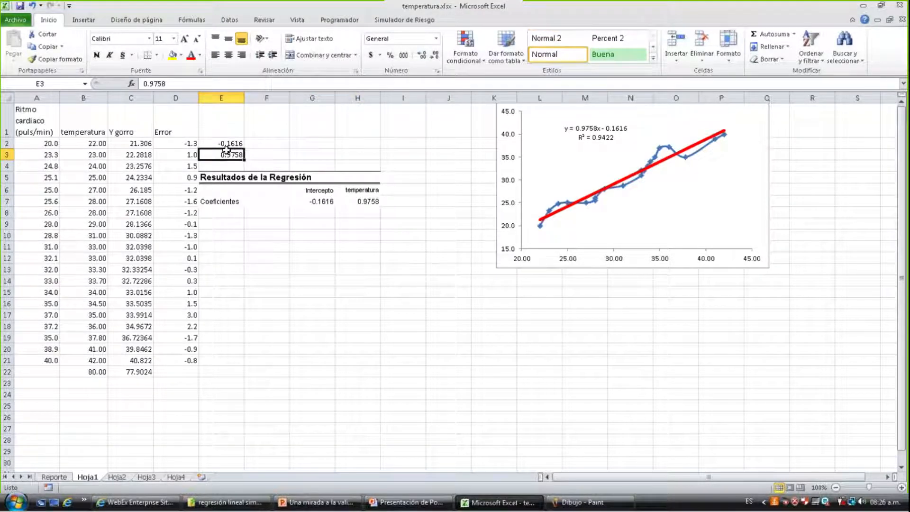
{"action": "left_click", "coordinate": [232, 143]}
{"action": "left_click", "coordinate": [313, 201]}
{"action": "left_click", "coordinate": [360, 201]}
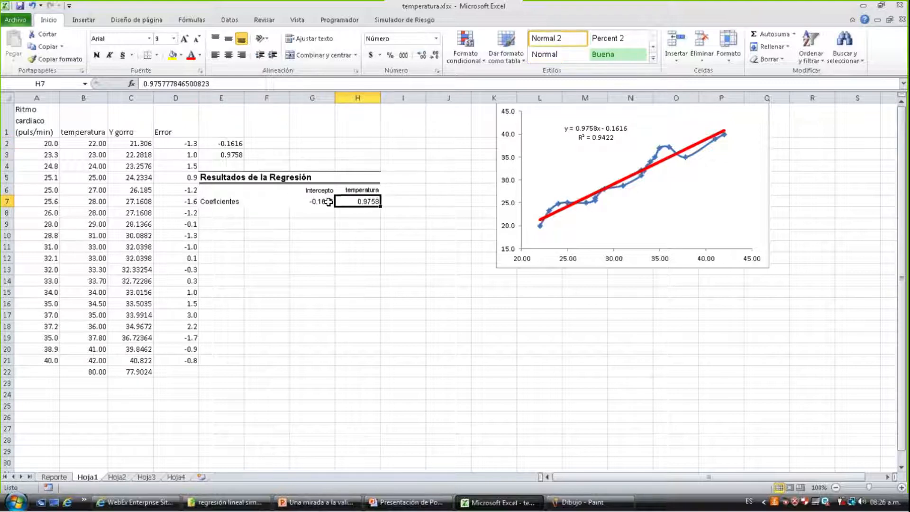
{"action": "left_click", "coordinate": [316, 202]}
{"action": "left_click_drag", "start_coordinate": [322, 192], "coordinate": [319, 201]}
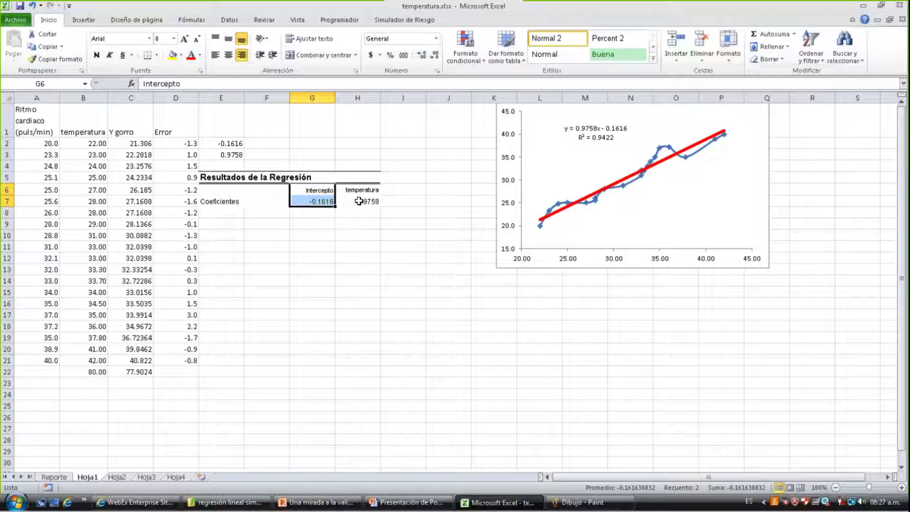
{"action": "left_click_drag", "start_coordinate": [353, 188], "coordinate": [400, 203]}
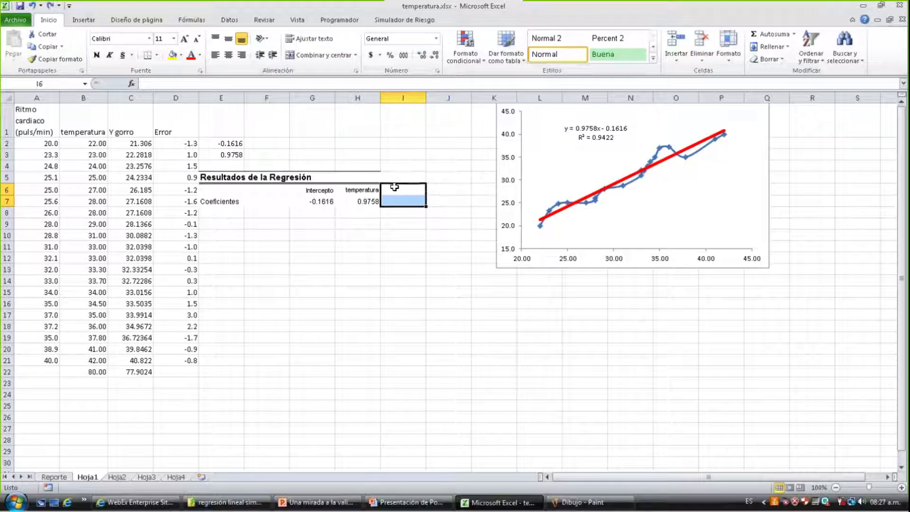
{"action": "left_click", "coordinate": [363, 203]}
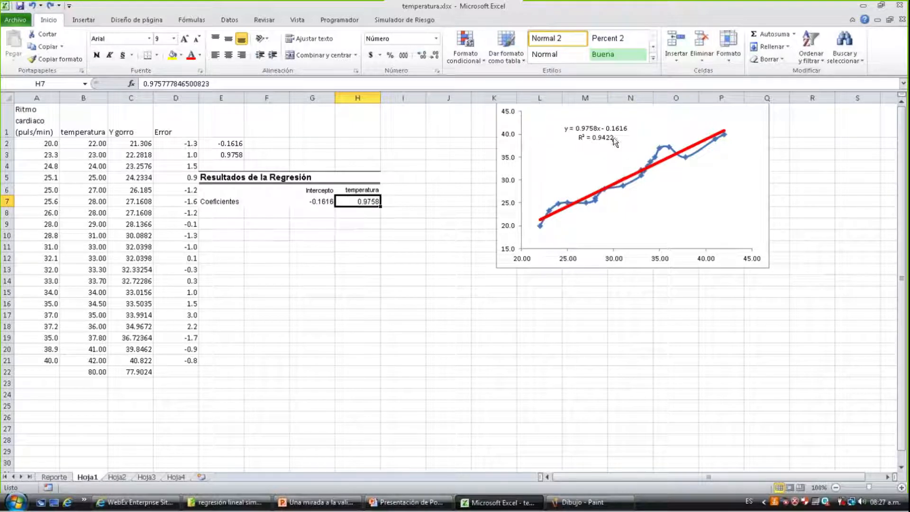
Check the R-Cuadrado value in F4 of the Reporte sheet and return to the temperature column on Hoja1
{"action": "left_click", "coordinate": [59, 480]}
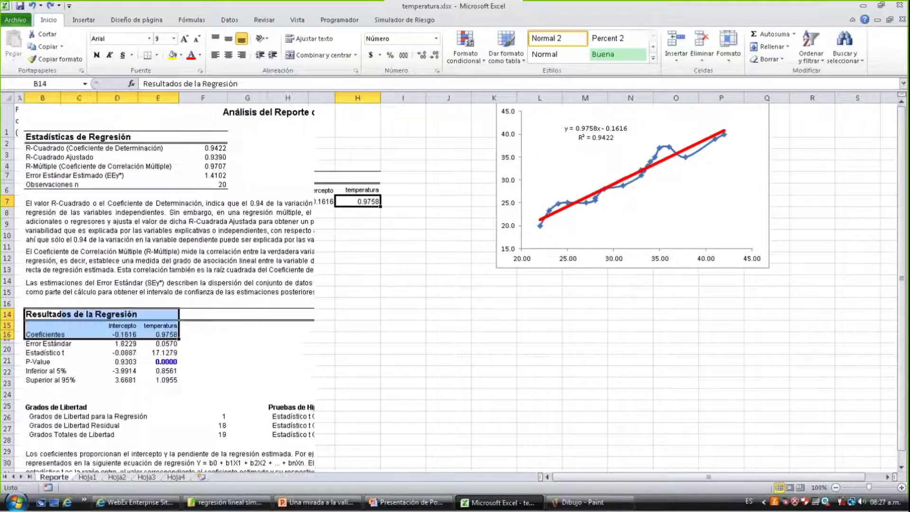
{"action": "left_click", "coordinate": [214, 149]}
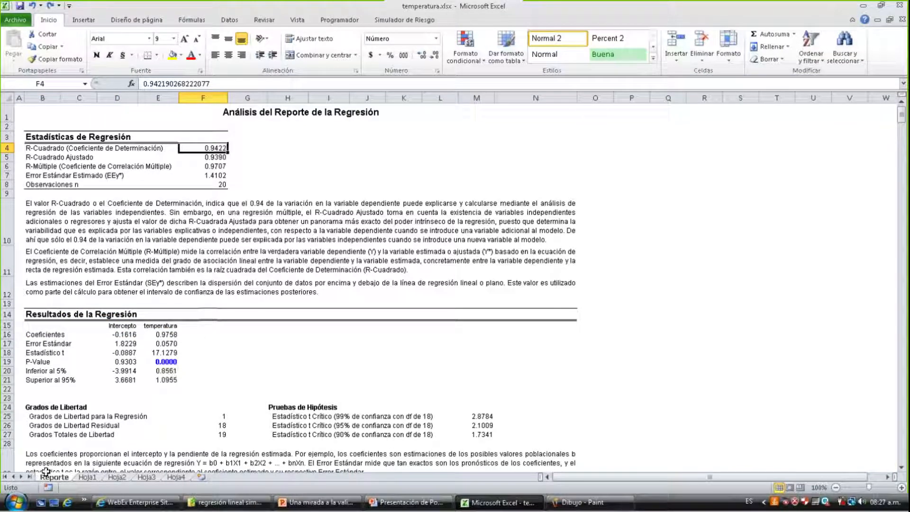
{"action": "left_click", "coordinate": [87, 477]}
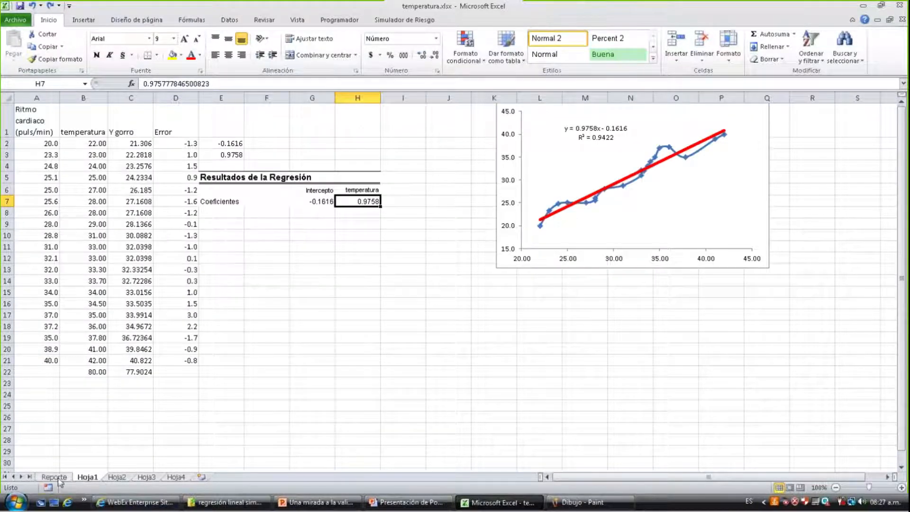
{"action": "left_click", "coordinate": [83, 98]}
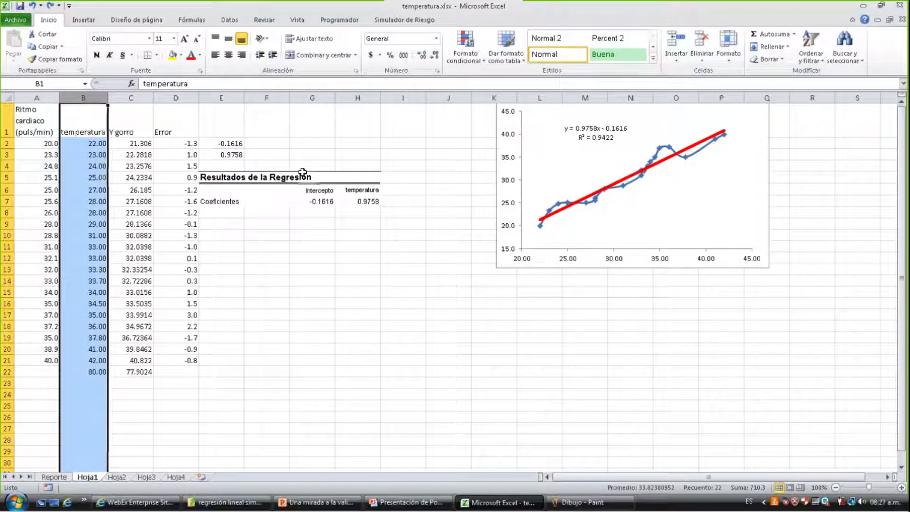
Calculate the correlation coefficient between heart rate and temperature in G2 with =COEF.DE.CORREL(A2:A21,B2:B21)
{"action": "left_click", "coordinate": [298, 140]}
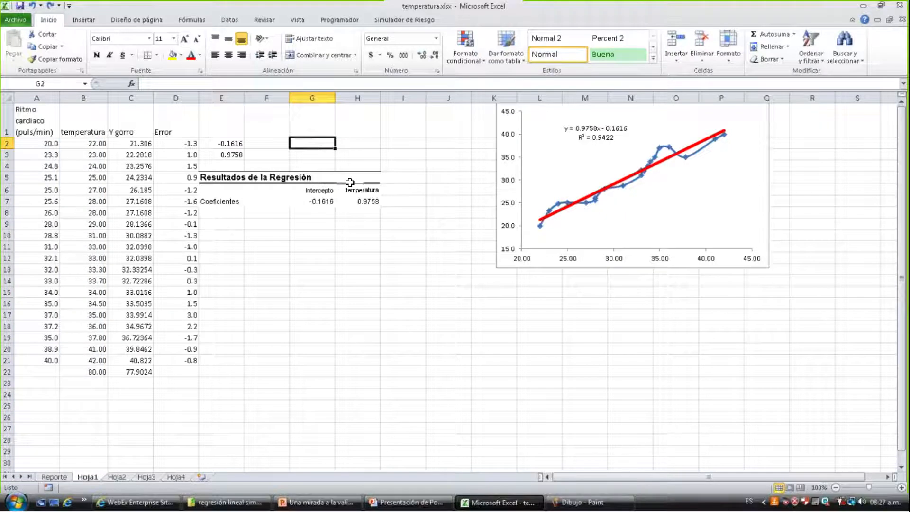
{"action": "type", "text": "=co"}
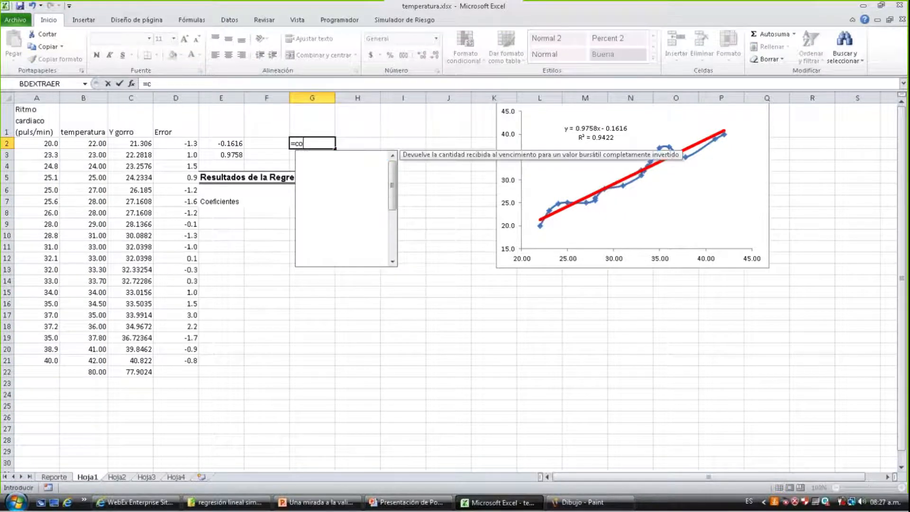
{"action": "type", "text": "ef"}
{"action": "key", "text": "Tab"}
{"action": "key", "text": "Left"}
{"action": "key", "text": "Left"}
{"action": "key", "text": "Left"}
{"action": "key", "text": "Left"}
{"action": "key", "text": "Left"}
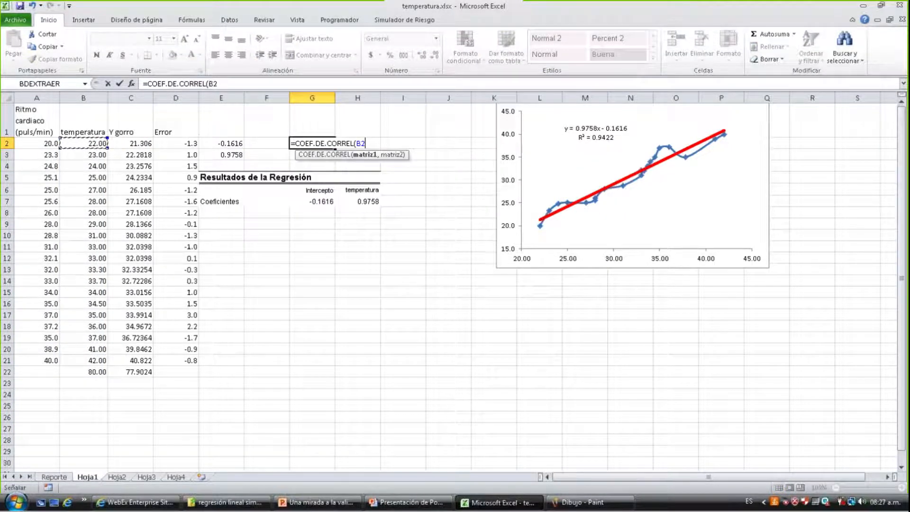
{"action": "key", "text": "Left"}
{"action": "key", "text": "ctrl+shift+Down"}
{"action": "type", "text": ","}
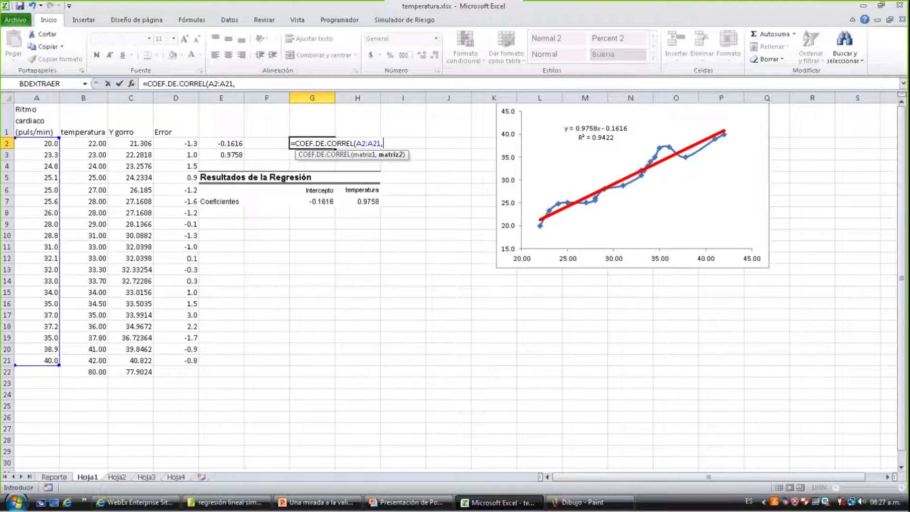
{"action": "key", "text": "Up"}
{"action": "key", "text": "Left"}
{"action": "key", "text": "Left"}
{"action": "key", "text": "Down"}
{"action": "key", "text": "Left"}
{"action": "key", "text": "Left"}
{"action": "key", "text": "Left"}
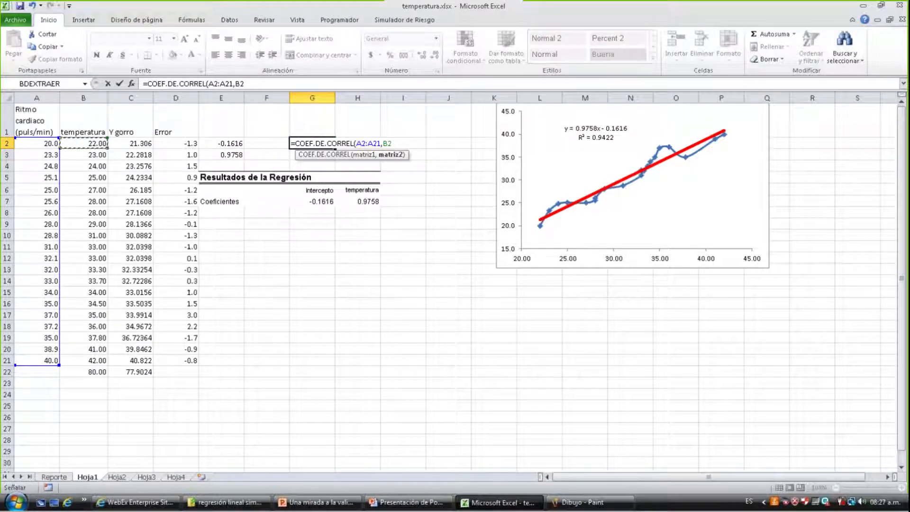
{"action": "key", "text": "ctrl+shift+Down"}
{"action": "key", "text": "shift+Up"}
{"action": "key", "text": "Return"}
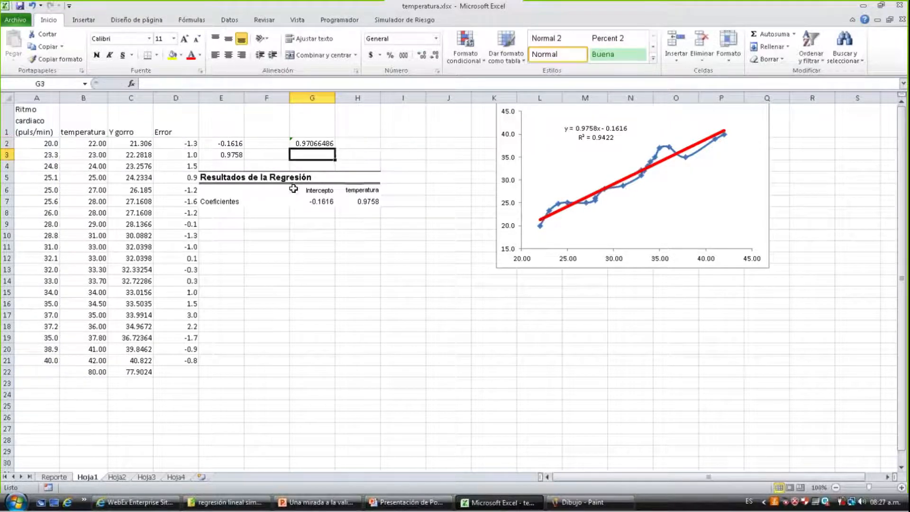
Review the correlation formula in G2 together with the heart rate and temperature data it uses
{"action": "left_click", "coordinate": [313, 141]}
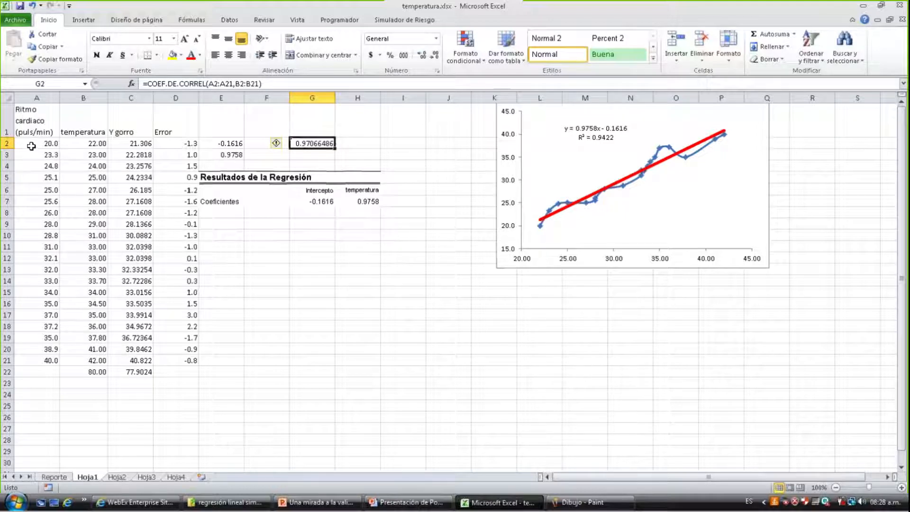
{"action": "left_click_drag", "start_coordinate": [68, 142], "coordinate": [71, 337]}
{"action": "left_click_drag", "start_coordinate": [30, 143], "coordinate": [55, 359]}
{"action": "left_click", "coordinate": [313, 143]}
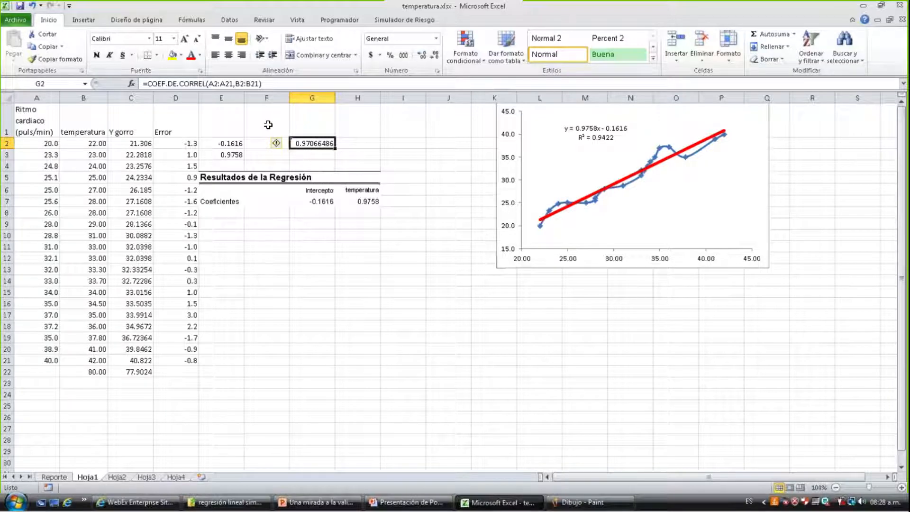
{"action": "left_click_drag", "start_coordinate": [265, 122], "coordinate": [382, 152]}
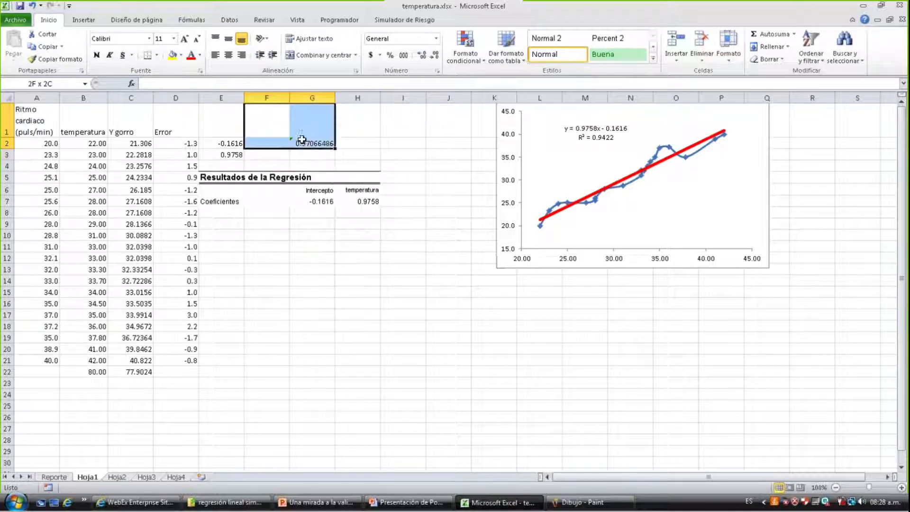
{"action": "left_click", "coordinate": [42, 95]}
{"action": "left_click", "coordinate": [78, 97]}
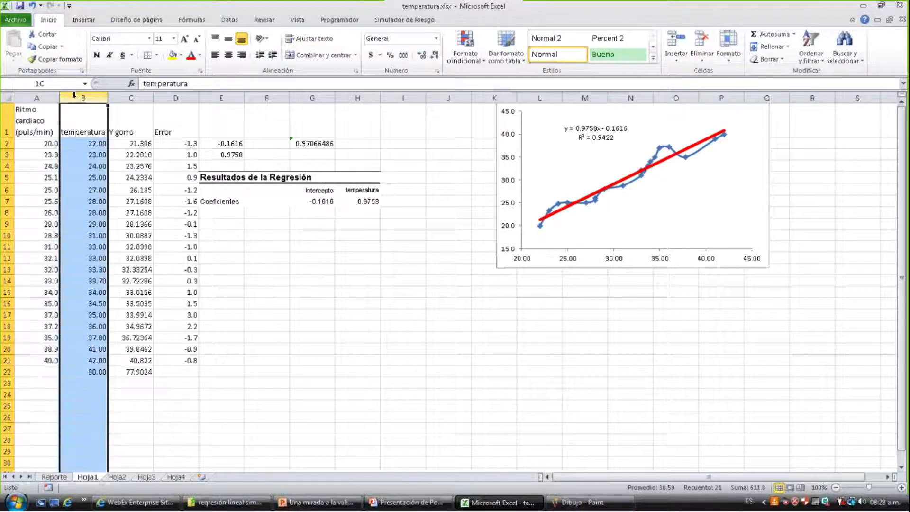
Open the Reporte sheet and examine the P-Value and Estadístico t rows for the intercept and temperature
{"action": "left_click", "coordinate": [53, 477]}
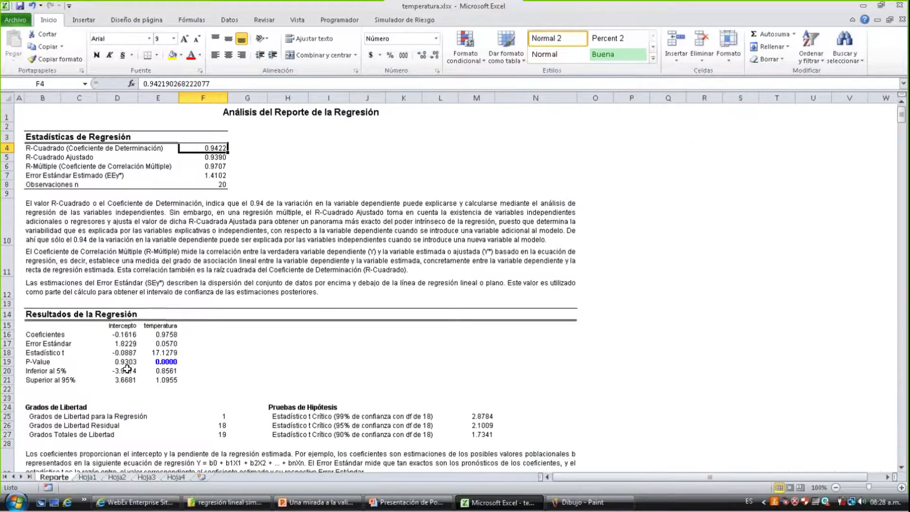
{"action": "left_click", "coordinate": [48, 363]}
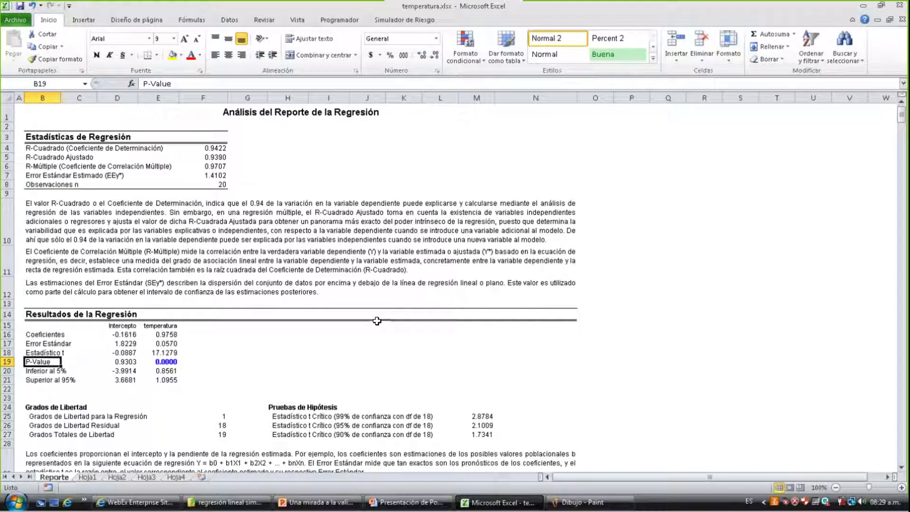
{"action": "key", "text": "shift+Right"}
{"action": "key", "text": "shift+Right"}
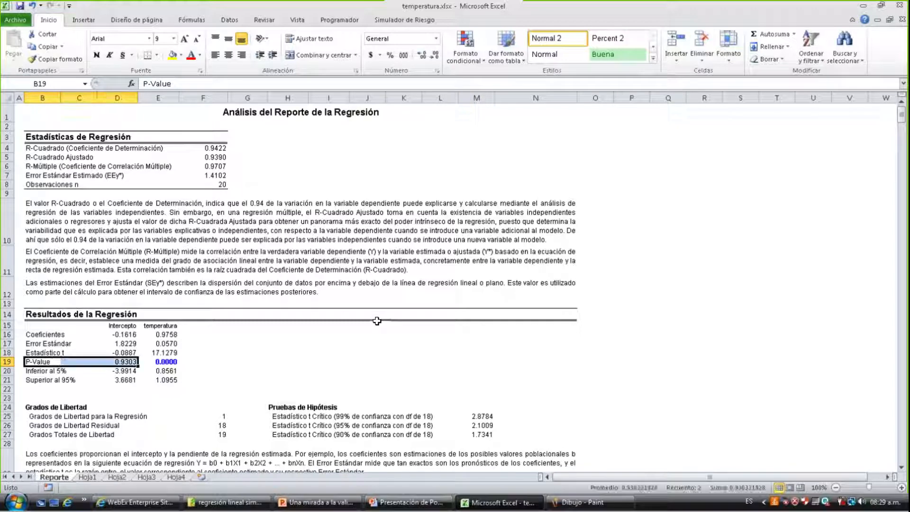
{"action": "left_click", "coordinate": [42, 361]}
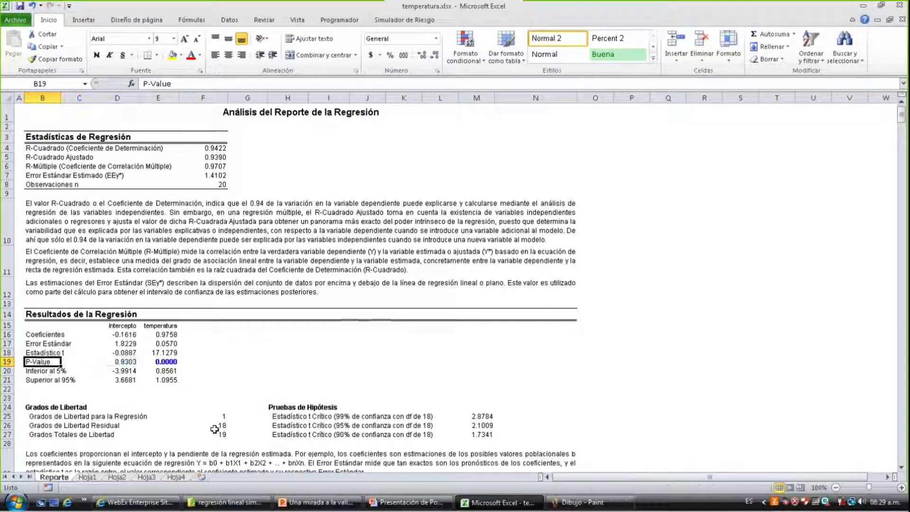
{"action": "key", "text": "shift+Right"}
{"action": "key", "text": "shift+Right"}
{"action": "key", "text": "shift+Right"}
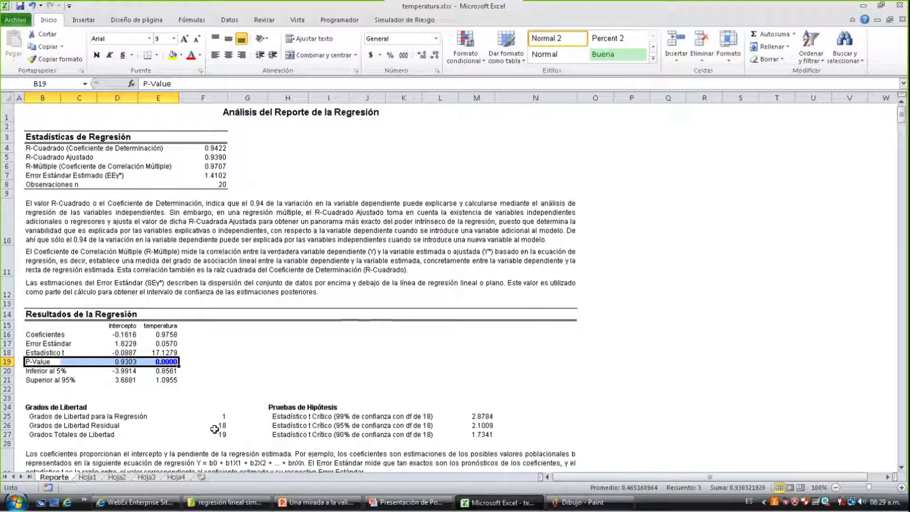
{"action": "key", "text": "shift+Up"}
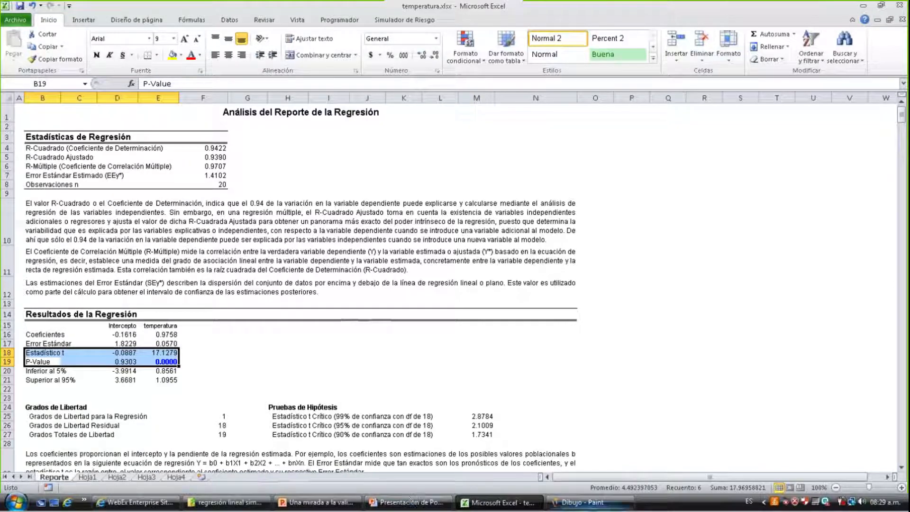
Switch to Paint, start a new blank drawing in place of the annotated chart, and select the Pencil tool
{"action": "left_click", "coordinate": [580, 502]}
{"action": "left_click", "coordinate": [19, 17]}
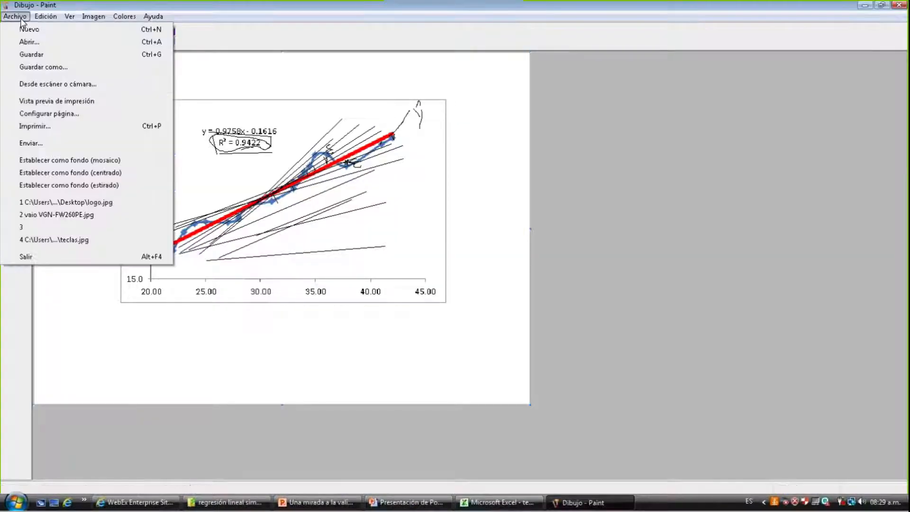
{"action": "left_click", "coordinate": [70, 34]}
{"action": "left_click", "coordinate": [462, 255]}
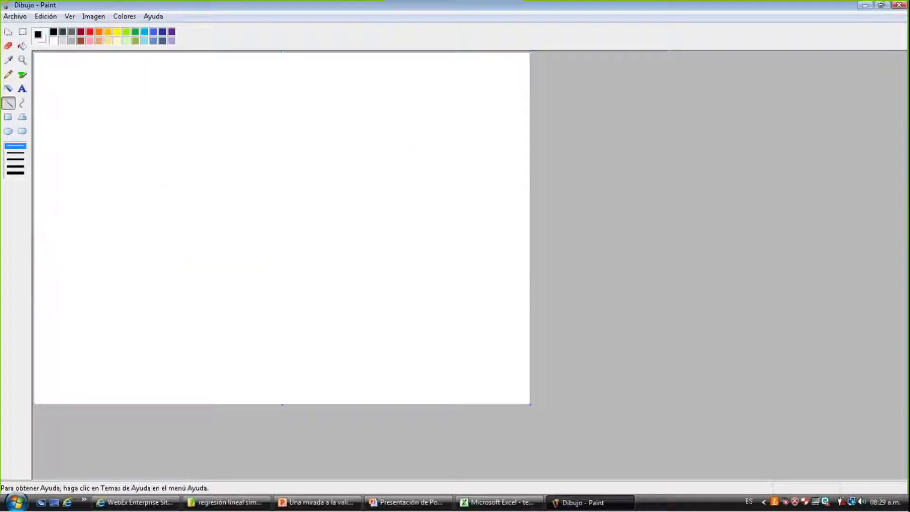
{"action": "left_click_drag", "start_coordinate": [122, 73], "coordinate": [146, 94]}
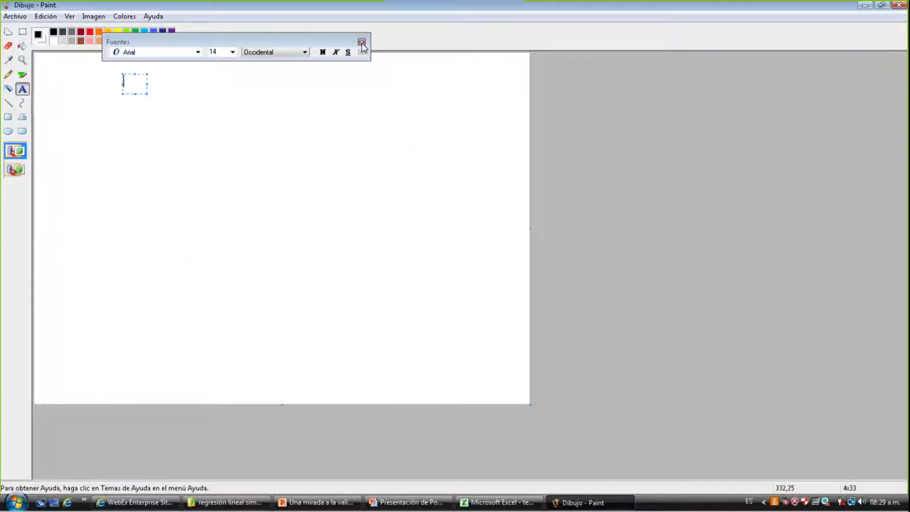
{"action": "left_click", "coordinate": [9, 75]}
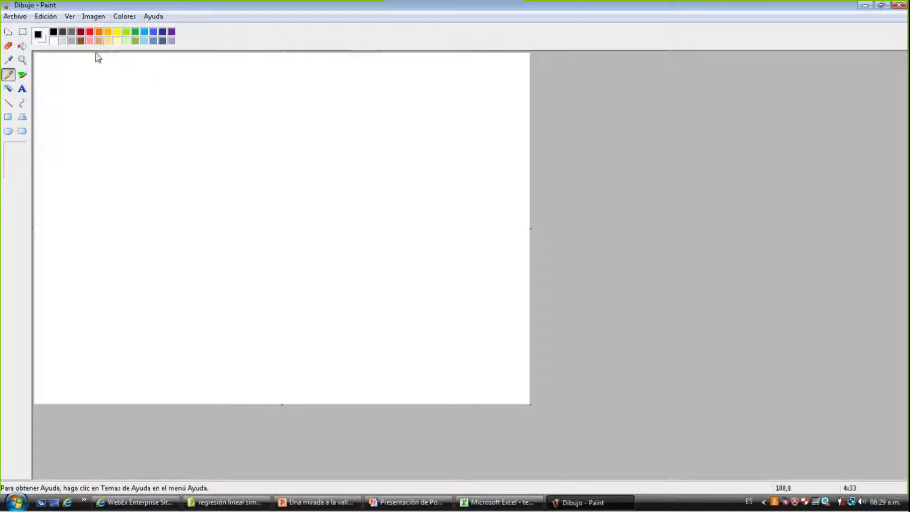
Write the null hypothesis H0: B1 = 0 freehand near the top of the blank drawing
{"action": "mouse_move", "coordinate": [101, 82]}
{"action": "left_mouse_down"}
{"action": "mouse_move", "coordinate": [106, 100]}
{"action": "mouse_move", "coordinate": [119, 94]}
{"action": "mouse_move", "coordinate": [120, 106]}
{"action": "mouse_move", "coordinate": [137, 108]}
{"action": "mouse_move", "coordinate": [129, 103]}
{"action": "left_mouse_up"}
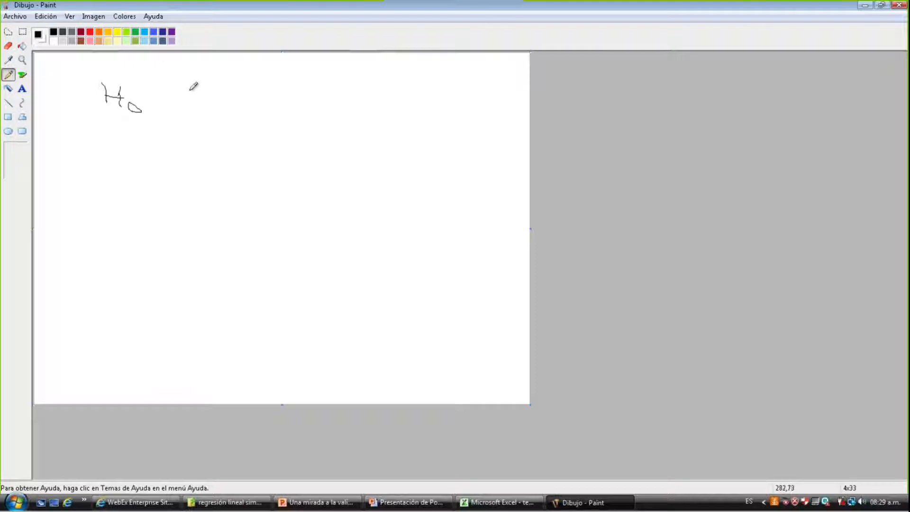
{"action": "left_click", "coordinate": [154, 95]}
{"action": "left_click", "coordinate": [154, 104]}
{"action": "left_click_drag", "start_coordinate": [182, 93], "coordinate": [192, 92]}
{"action": "mouse_move", "coordinate": [183, 99]}
{"action": "left_mouse_down"}
{"action": "mouse_move", "coordinate": [201, 108]}
{"action": "mouse_move", "coordinate": [229, 94]}
{"action": "left_mouse_up"}
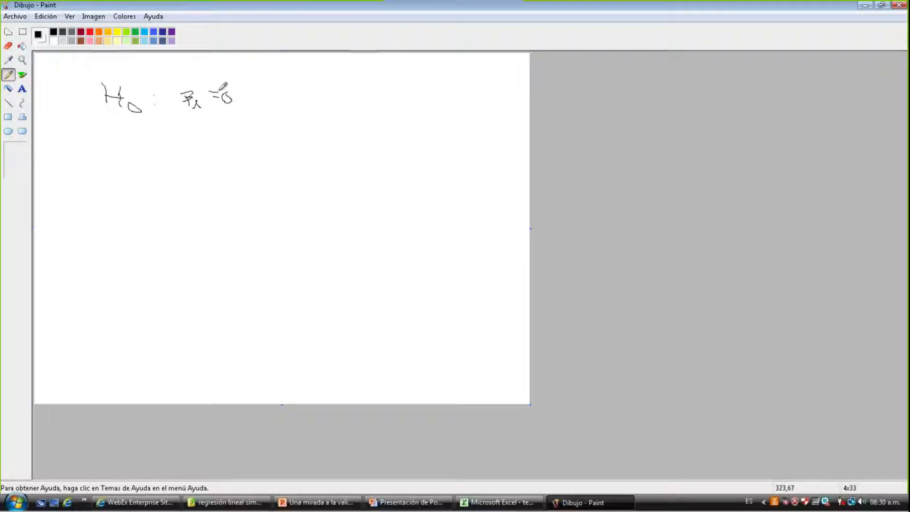
Write the alternative hypothesis Ha: B1 ≠ 0 freehand below the null hypothesis
{"action": "mouse_move", "coordinate": [116, 129]}
{"action": "left_mouse_down"}
{"action": "mouse_move", "coordinate": [117, 145]}
{"action": "mouse_move", "coordinate": [123, 136]}
{"action": "mouse_move", "coordinate": [146, 153]}
{"action": "left_mouse_up"}
{"action": "left_click", "coordinate": [151, 134]}
{"action": "left_click", "coordinate": [151, 142]}
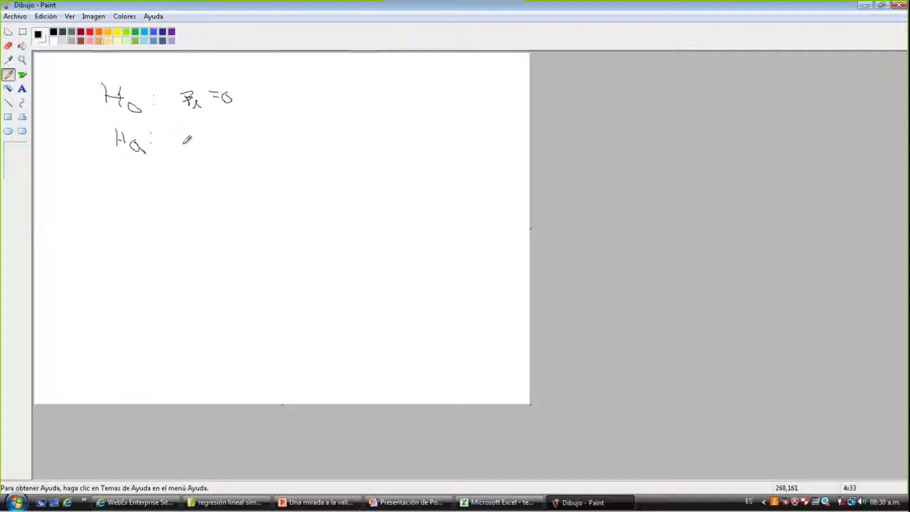
{"action": "mouse_move", "coordinate": [190, 133]}
{"action": "left_mouse_down"}
{"action": "mouse_move", "coordinate": [190, 144]}
{"action": "mouse_move", "coordinate": [205, 150]}
{"action": "mouse_move", "coordinate": [221, 138]}
{"action": "left_mouse_up"}
{"action": "mouse_move", "coordinate": [213, 145]}
{"action": "left_mouse_down"}
{"action": "mouse_move", "coordinate": [238, 143]}
{"action": "mouse_move", "coordinate": [234, 135]}
{"action": "left_mouse_up"}
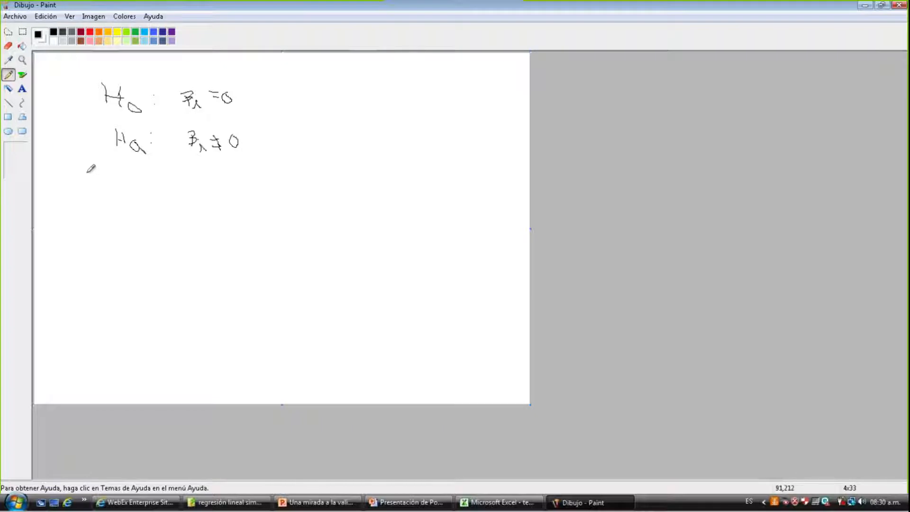
Write the decision rule "t crítico > t ⇒ R H0" freehand below the two hypotheses
{"action": "mouse_move", "coordinate": [81, 174]}
{"action": "left_mouse_down"}
{"action": "mouse_move", "coordinate": [94, 191]}
{"action": "mouse_move", "coordinate": [88, 182]}
{"action": "left_mouse_up"}
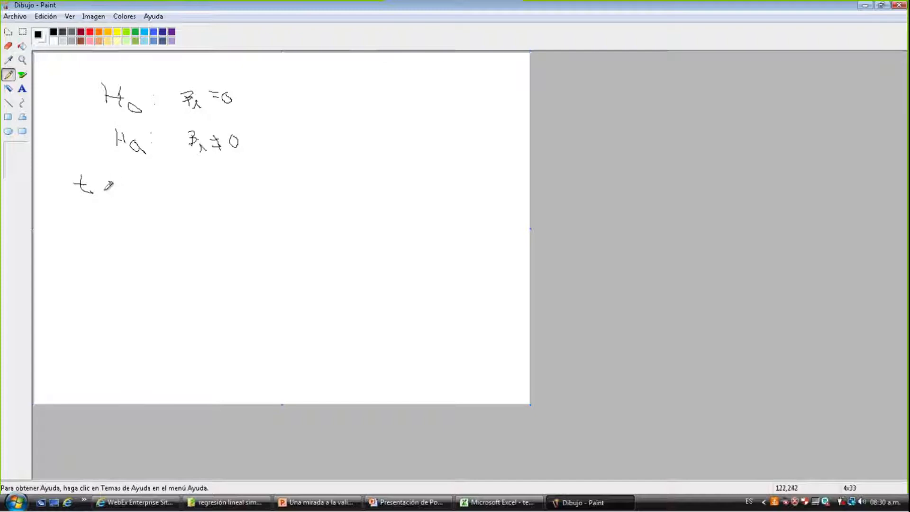
{"action": "mouse_move", "coordinate": [109, 181]}
{"action": "left_mouse_down"}
{"action": "mouse_move", "coordinate": [106, 194]}
{"action": "mouse_move", "coordinate": [122, 190]}
{"action": "mouse_move", "coordinate": [131, 200]}
{"action": "left_mouse_up"}
{"action": "mouse_move", "coordinate": [124, 185]}
{"action": "left_mouse_down"}
{"action": "mouse_move", "coordinate": [177, 197]}
{"action": "mouse_move", "coordinate": [186, 189]}
{"action": "left_mouse_up"}
{"action": "left_click", "coordinate": [159, 186]}
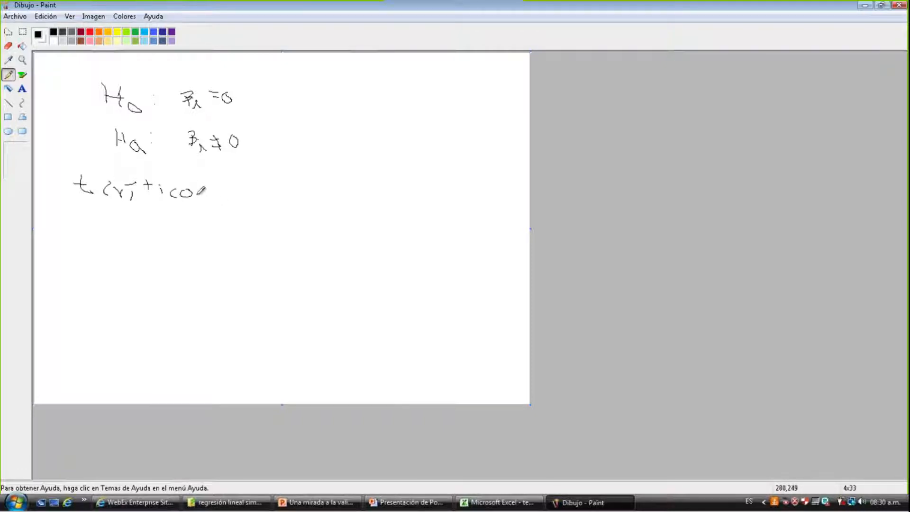
{"action": "mouse_move", "coordinate": [207, 181]}
{"action": "left_mouse_down"}
{"action": "mouse_move", "coordinate": [216, 191]}
{"action": "mouse_move", "coordinate": [237, 189]}
{"action": "mouse_move", "coordinate": [237, 180]}
{"action": "mouse_move", "coordinate": [288, 186]}
{"action": "mouse_move", "coordinate": [288, 178]}
{"action": "mouse_move", "coordinate": [294, 188]}
{"action": "mouse_move", "coordinate": [316, 176]}
{"action": "mouse_move", "coordinate": [319, 183]}
{"action": "left_mouse_up"}
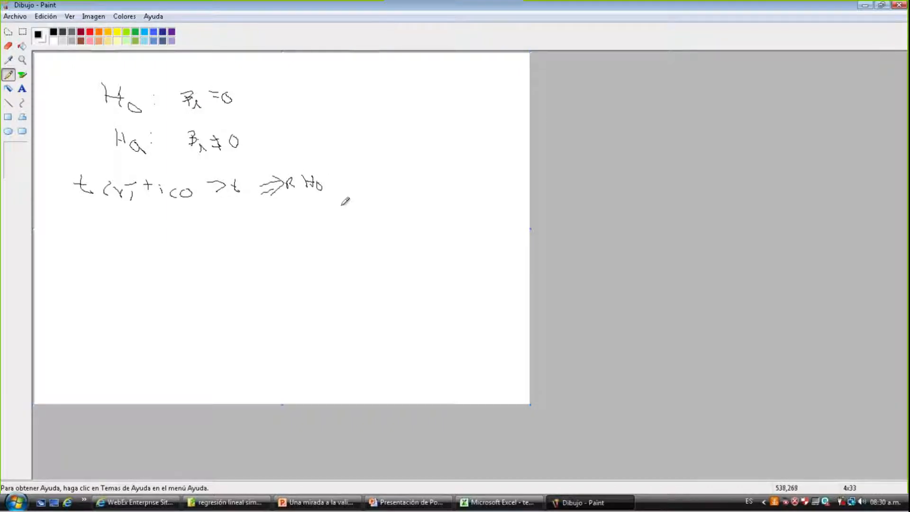
Switch to Excel and examine temperature's Estadístico t and the 99% critical t value under Pruebas de Hipótesis
{"action": "key", "text": "alt+Tab"}
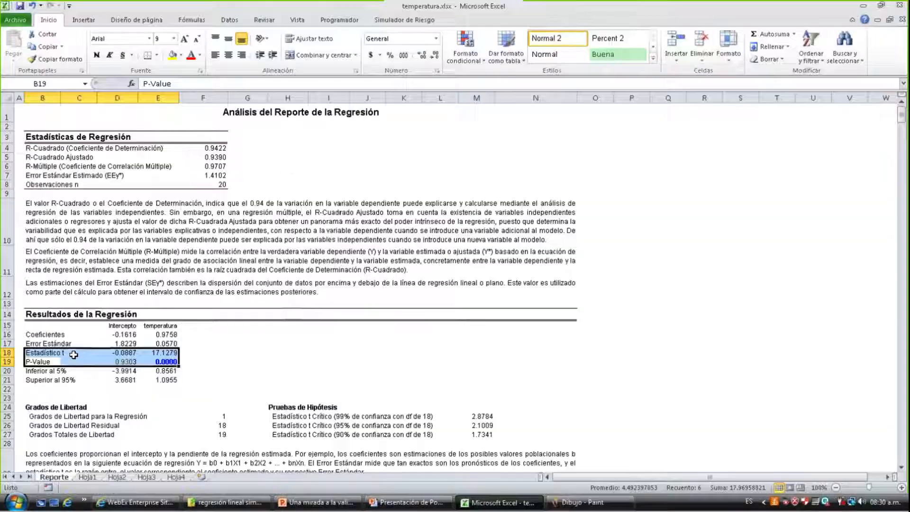
{"action": "left_click", "coordinate": [159, 352]}
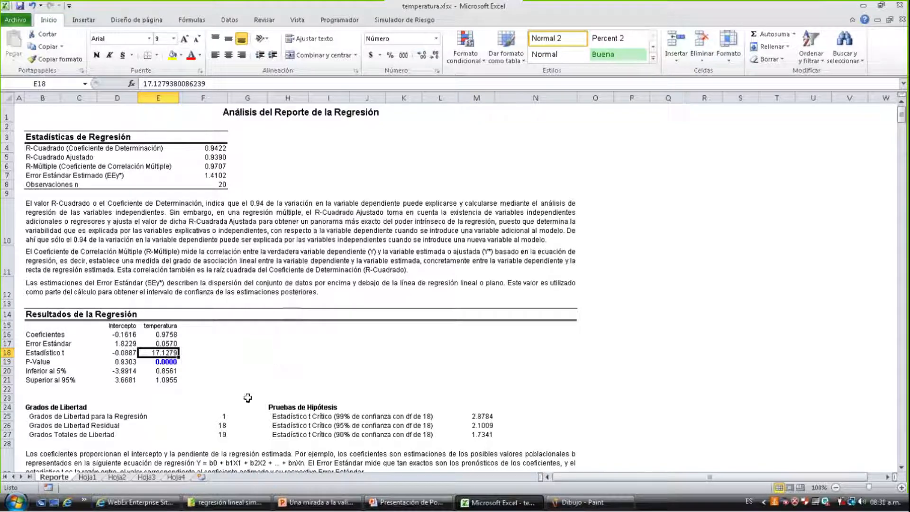
{"action": "scroll", "coordinate": [160, 426], "scroll_direction": "down", "scroll_amount": 2}
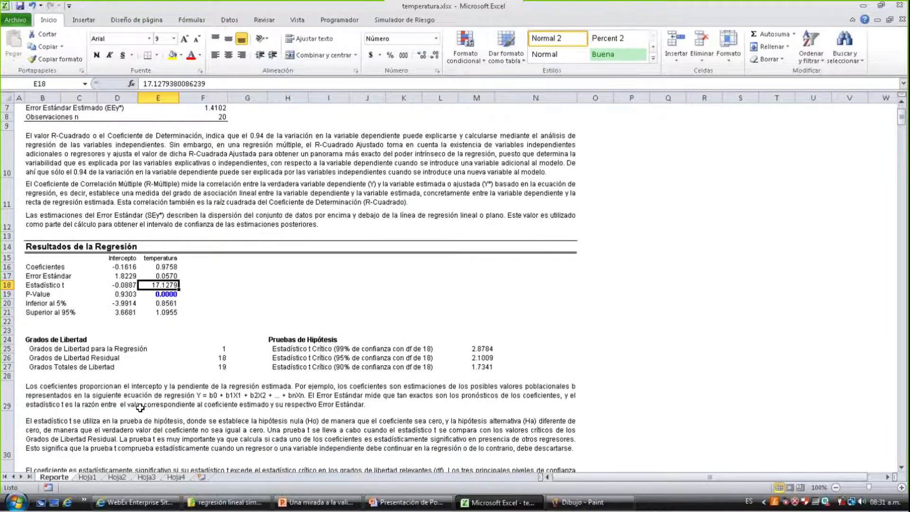
{"action": "scroll", "coordinate": [140, 407], "scroll_direction": "down", "scroll_amount": 1}
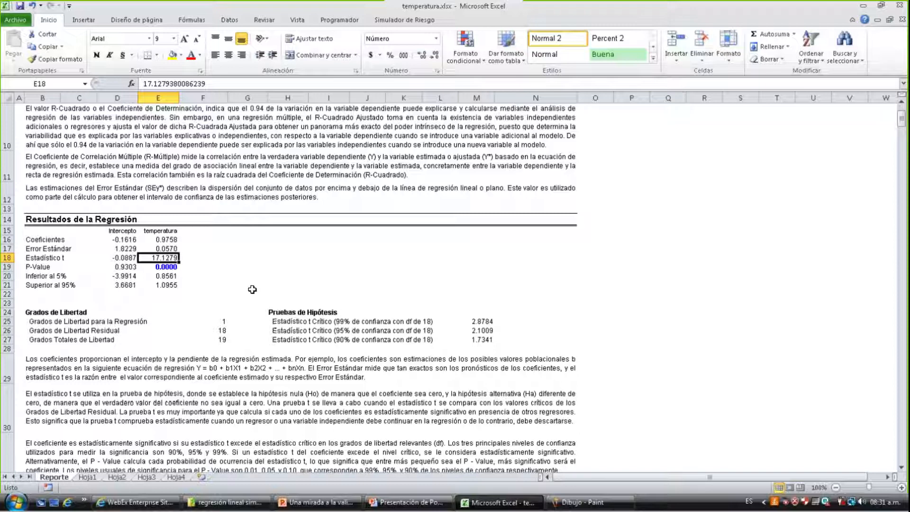
{"action": "left_click", "coordinate": [292, 321]}
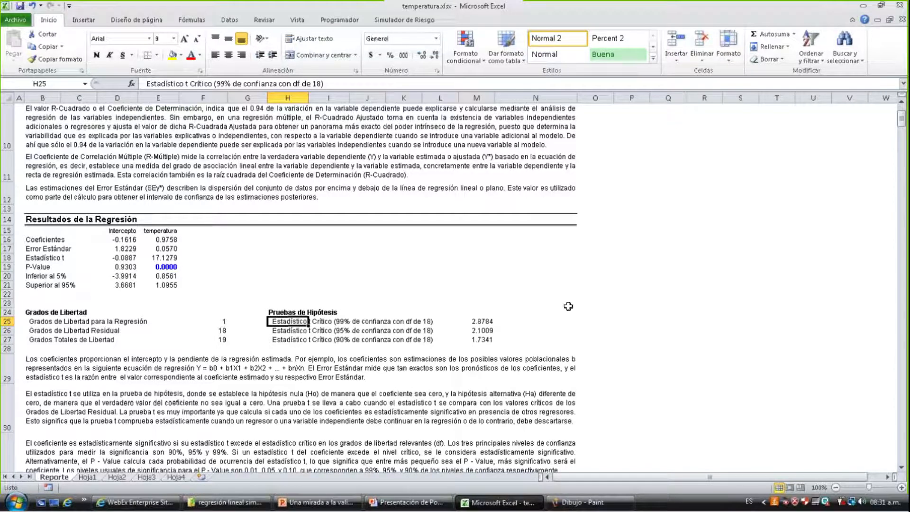
{"action": "key", "text": "Right"}
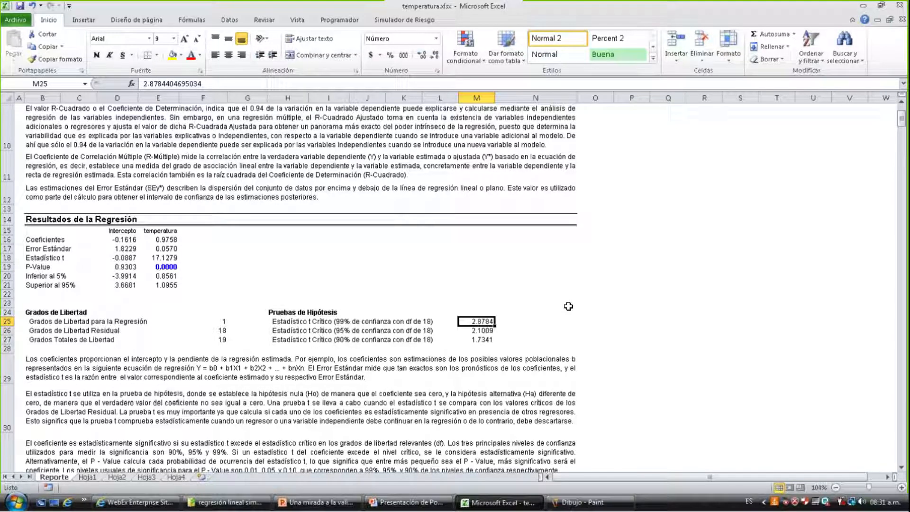
Go back from the critical t values to temperature's Estadístico t in E18 to compare them
{"action": "key", "text": "Left"}
{"action": "key", "text": "Up"}
{"action": "key", "text": "Left"}
{"action": "key", "text": "Left"}
{"action": "key", "text": "Left"}
{"action": "key", "text": "Left"}
{"action": "key", "text": "Up"}
{"action": "key", "text": "Up"}
{"action": "key", "text": "Up"}
{"action": "key", "text": "Up"}
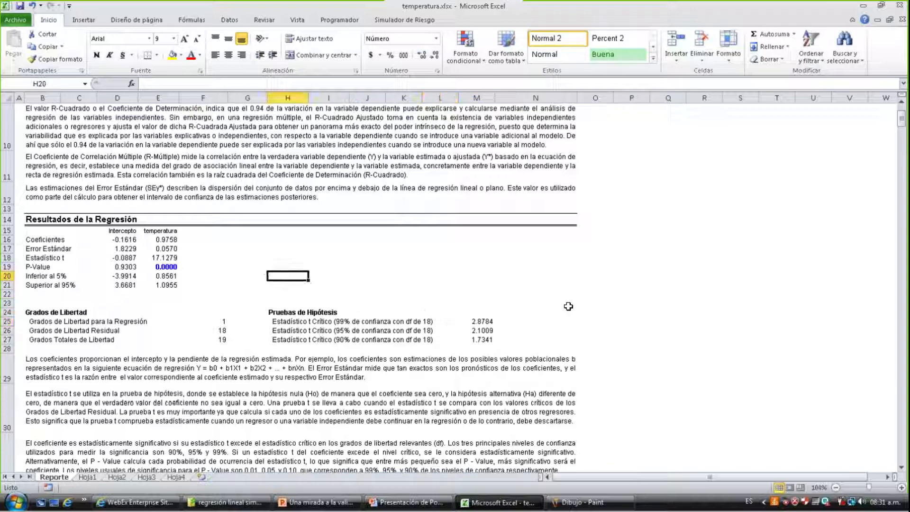
{"action": "key", "text": "Left"}
{"action": "key", "text": "Left"}
{"action": "key", "text": "Up"}
{"action": "key", "text": "Up"}
{"action": "key", "text": "Left"}
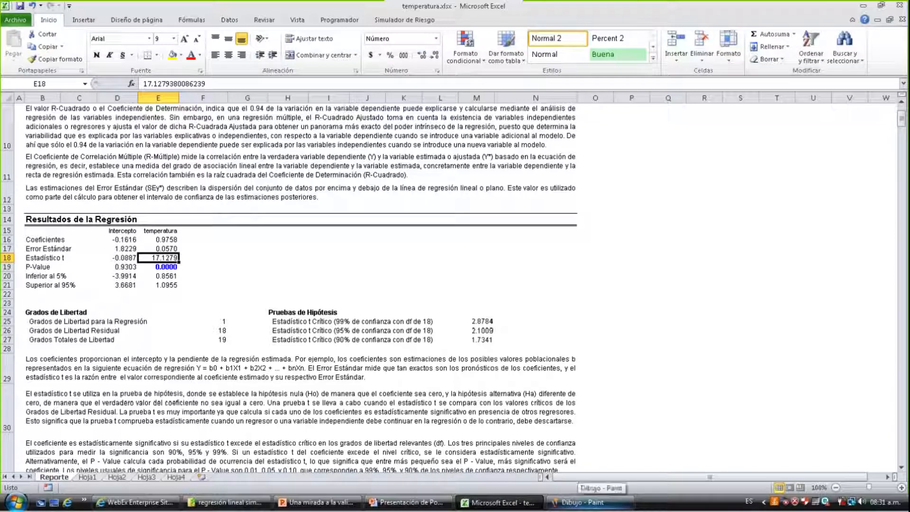
Switch to Paint and write the comparison 2.87 > 17.12 below the decision rule, checking the critical t value in Excel
{"action": "left_click", "coordinate": [582, 502]}
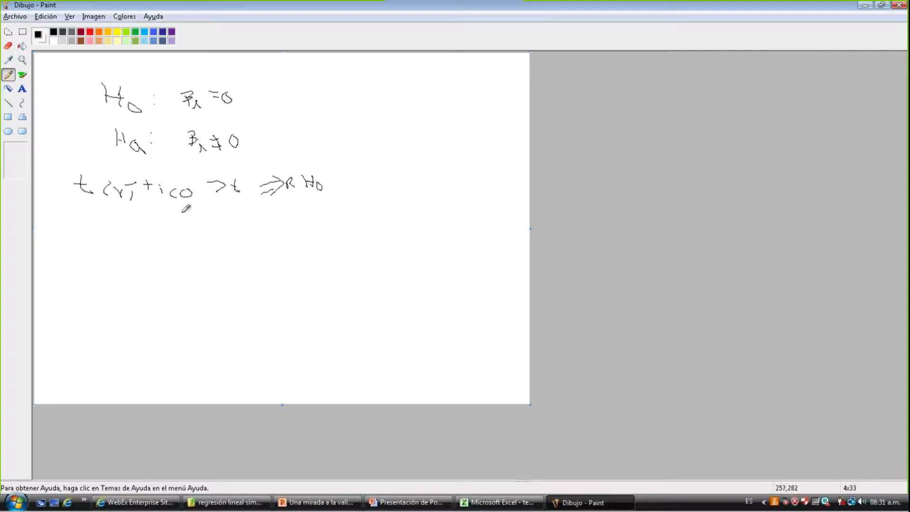
{"action": "left_click_drag", "start_coordinate": [220, 224], "coordinate": [217, 233]}
{"action": "left_click_drag", "start_coordinate": [221, 225], "coordinate": [266, 229]}
{"action": "left_click", "coordinate": [237, 234]}
{"action": "key", "text": "alt+Tab"}
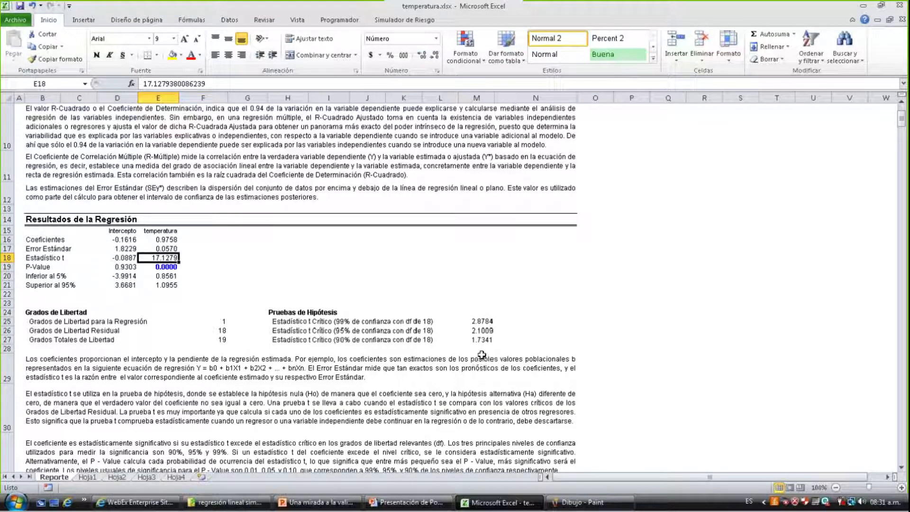
{"action": "key", "text": "alt+Tab"}
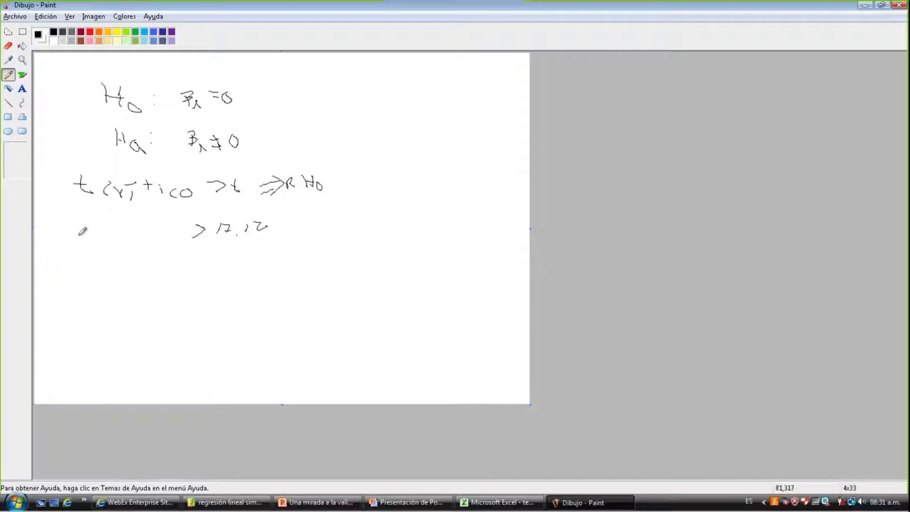
{"action": "left_click_drag", "start_coordinate": [112, 229], "coordinate": [129, 238]}
{"action": "mouse_move", "coordinate": [147, 243]}
{"action": "left_mouse_down"}
{"action": "mouse_move", "coordinate": [141, 233]}
{"action": "mouse_move", "coordinate": [164, 237]}
{"action": "left_mouse_up"}
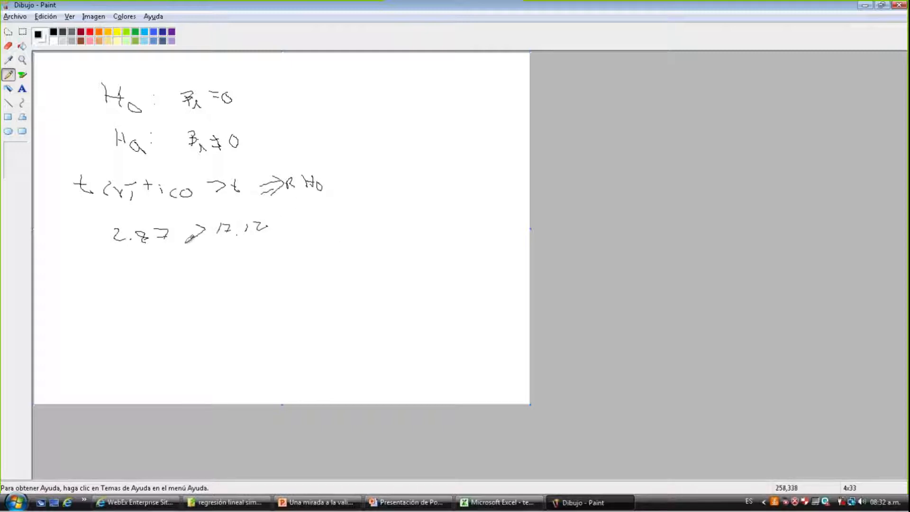
Try an extra stroke at the greater-than sign, undo it, and recheck the t values in Excel
{"action": "left_click_drag", "start_coordinate": [195, 236], "coordinate": [185, 245]}
{"action": "key", "text": "ctrl+z"}
{"action": "key", "text": "alt+Tab"}
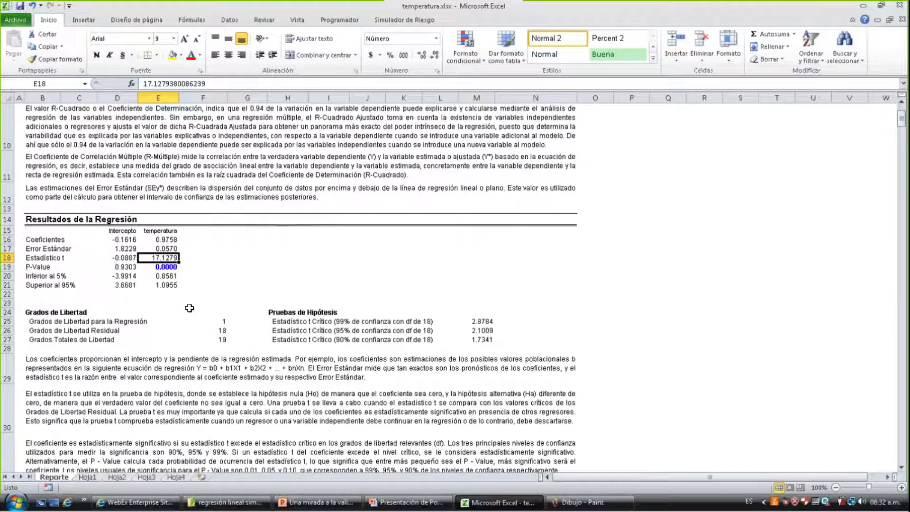
{"action": "key", "text": "alt+Tab"}
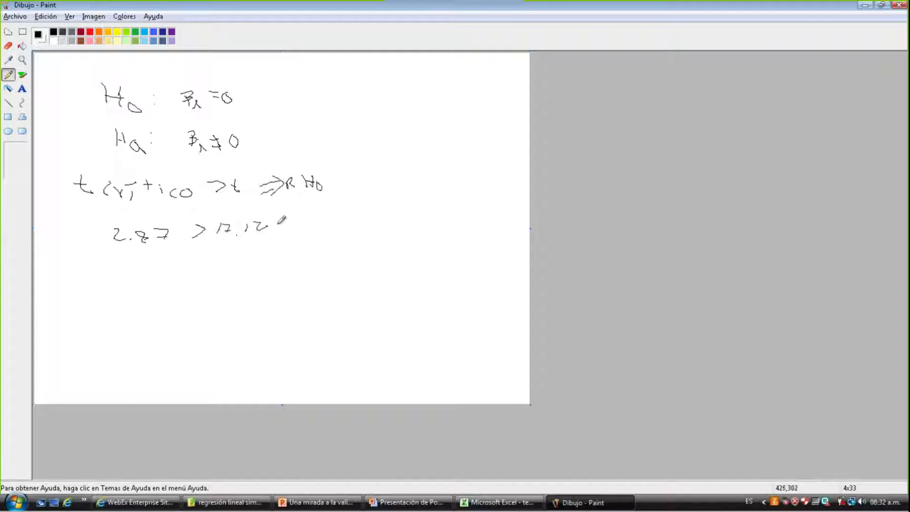
Add "⇒ R H0" after the 2.87 > 17.12 comparison and strike through the arrow in the decision rule above
{"action": "mouse_move", "coordinate": [279, 220]}
{"action": "left_mouse_down"}
{"action": "mouse_move", "coordinate": [296, 219]}
{"action": "mouse_move", "coordinate": [280, 230]}
{"action": "mouse_move", "coordinate": [304, 224]}
{"action": "mouse_move", "coordinate": [298, 233]}
{"action": "left_mouse_up"}
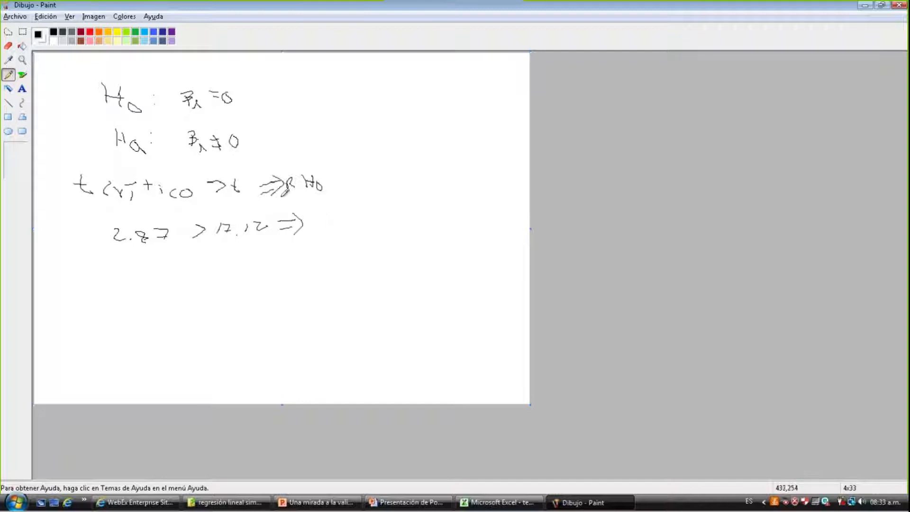
{"action": "left_click_drag", "start_coordinate": [278, 172], "coordinate": [273, 194]}
{"action": "mouse_move", "coordinate": [319, 215]}
{"action": "left_mouse_down"}
{"action": "mouse_move", "coordinate": [314, 242]}
{"action": "mouse_move", "coordinate": [320, 227]}
{"action": "mouse_move", "coordinate": [324, 247]}
{"action": "left_mouse_up"}
{"action": "left_click_drag", "start_coordinate": [333, 227], "coordinate": [336, 244]}
{"action": "mouse_move", "coordinate": [345, 223]}
{"action": "left_mouse_down"}
{"action": "mouse_move", "coordinate": [346, 245]}
{"action": "mouse_move", "coordinate": [342, 237]}
{"action": "mouse_move", "coordinate": [352, 247]}
{"action": "mouse_move", "coordinate": [358, 240]}
{"action": "left_mouse_up"}
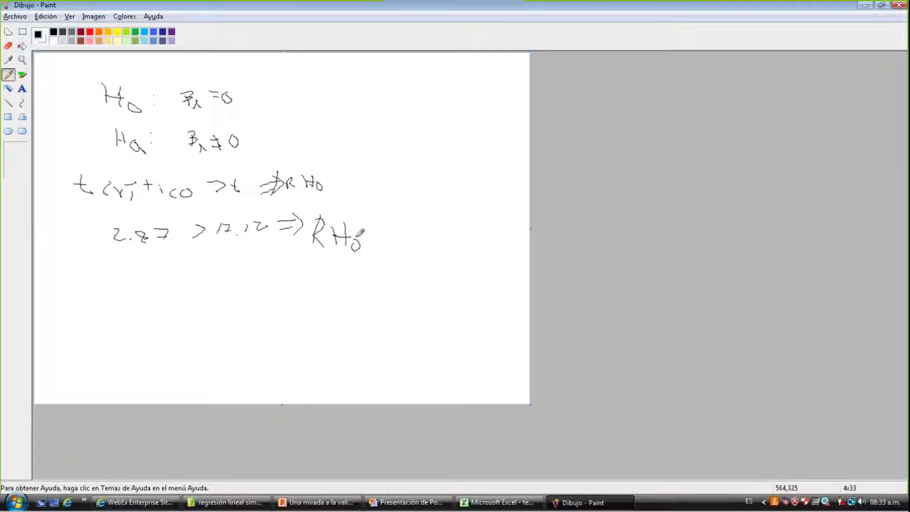
Examine temperature's P-Value in E19 in Excel, relate it to the H0 written in Paint, and switch to the PowerPoint presentation
{"action": "key", "text": "alt+Tab"}
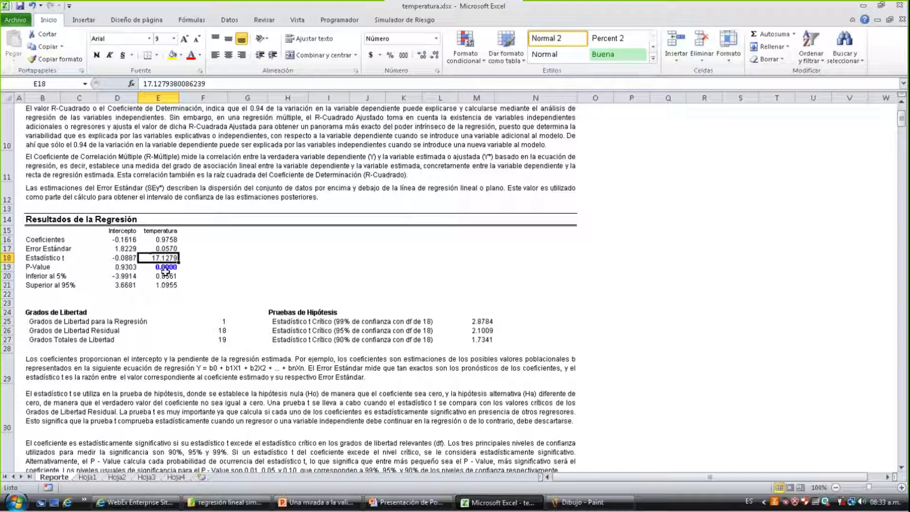
{"action": "left_click", "coordinate": [163, 268]}
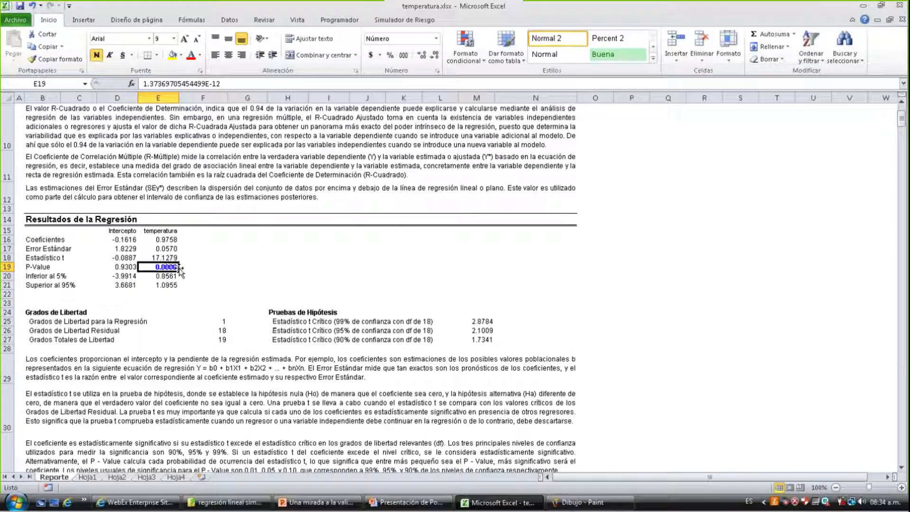
{"action": "key", "text": "alt+Tab"}
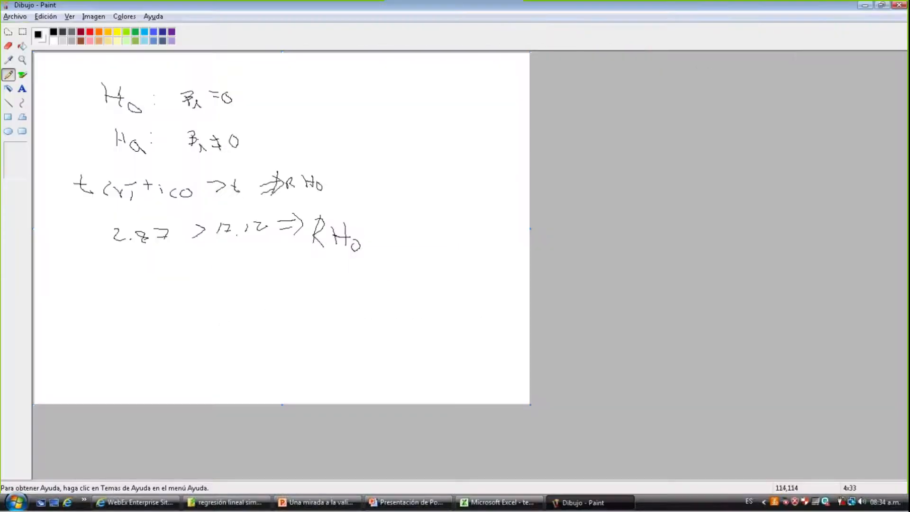
{"action": "left_click_drag", "start_coordinate": [70, 97], "coordinate": [97, 104]}
{"action": "left_click_drag", "start_coordinate": [223, 93], "coordinate": [232, 97]}
{"action": "key", "text": "alt+Tab"}
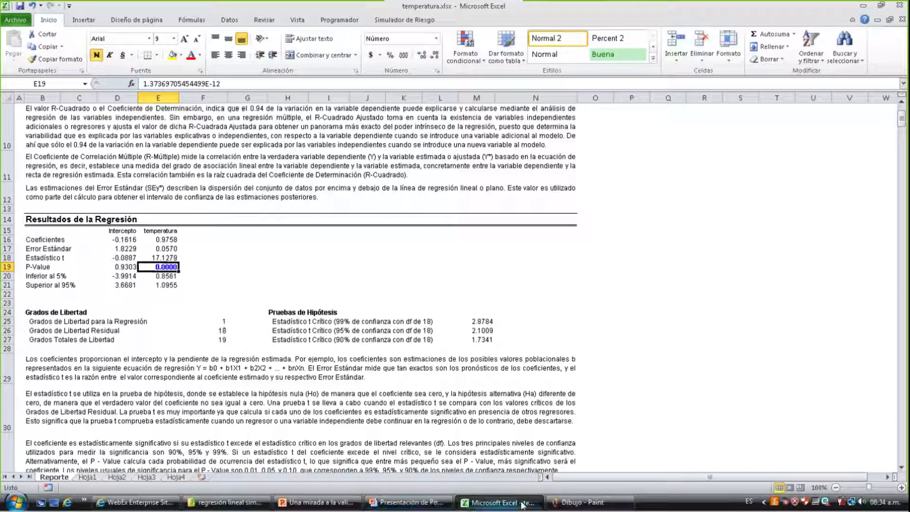
{"action": "left_click", "coordinate": [412, 506]}
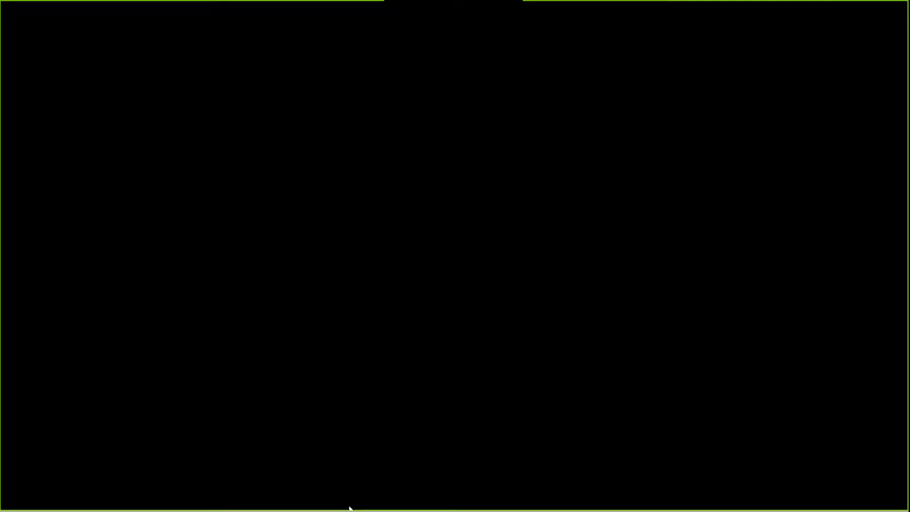
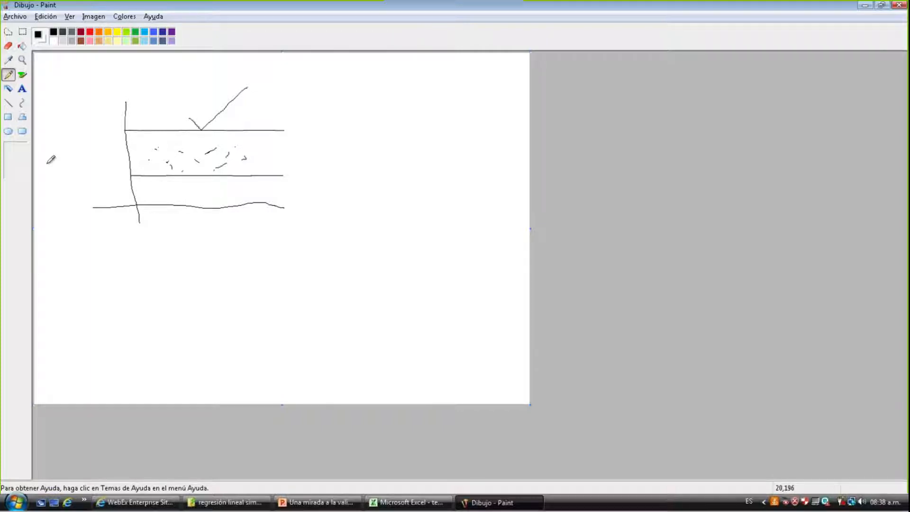
Draw a second pair of straight vertical and horizontal axes beside the existing residual sketch with the Line tool
{"action": "left_click", "coordinate": [8, 103]}
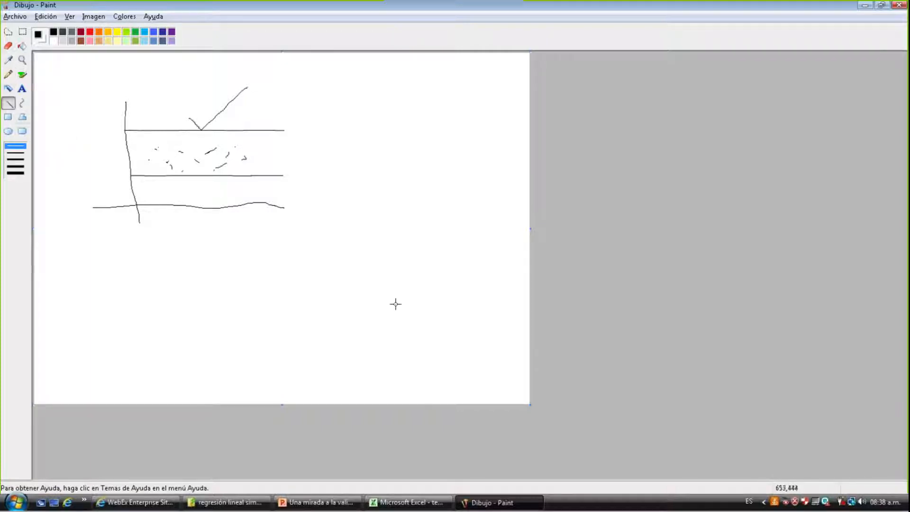
{"action": "left_click_drag", "start_coordinate": [347, 139], "coordinate": [347, 283]}
{"action": "left_click_drag", "start_coordinate": [319, 256], "coordinate": [494, 253]}
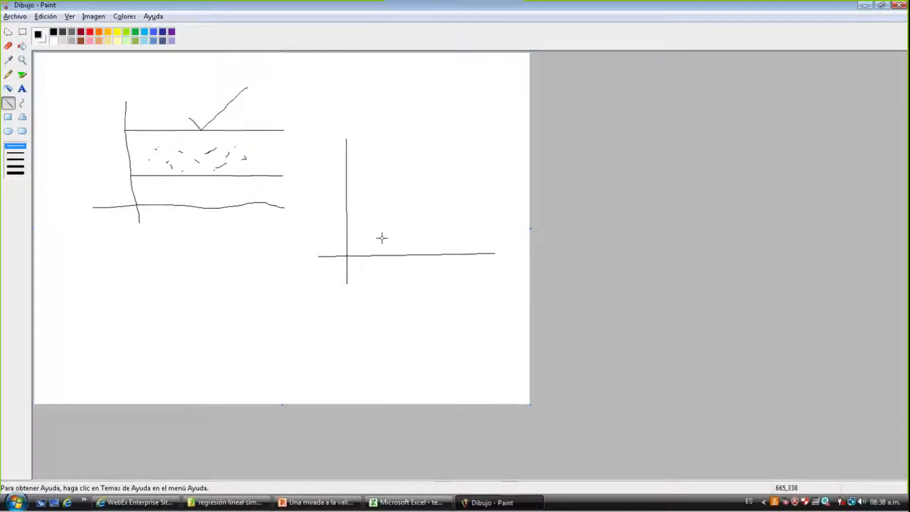
Pencil a tall, widely spread cluster of residual points next to the vertical axis of the second plot
{"action": "left_click", "coordinate": [8, 75]}
{"action": "left_click", "coordinate": [396, 230]}
{"action": "left_click", "coordinate": [387, 228]}
{"action": "left_click_drag", "start_coordinate": [374, 215], "coordinate": [388, 195]}
{"action": "left_click", "coordinate": [369, 215]}
{"action": "left_click", "coordinate": [402, 217]}
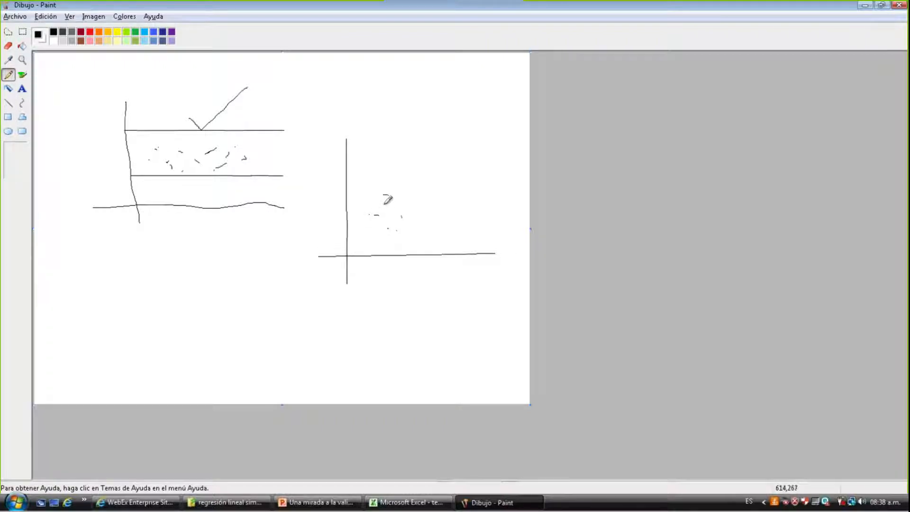
{"action": "left_click", "coordinate": [372, 166]}
{"action": "mouse_move", "coordinate": [382, 161]}
{"action": "left_mouse_down"}
{"action": "mouse_move", "coordinate": [401, 182]}
{"action": "mouse_move", "coordinate": [370, 197]}
{"action": "left_mouse_up"}
{"action": "left_click", "coordinate": [393, 167]}
{"action": "left_click_drag", "start_coordinate": [402, 165], "coordinate": [394, 207]}
{"action": "left_click_drag", "start_coordinate": [367, 230], "coordinate": [357, 232]}
{"action": "left_click_drag", "start_coordinate": [353, 240], "coordinate": [379, 237]}
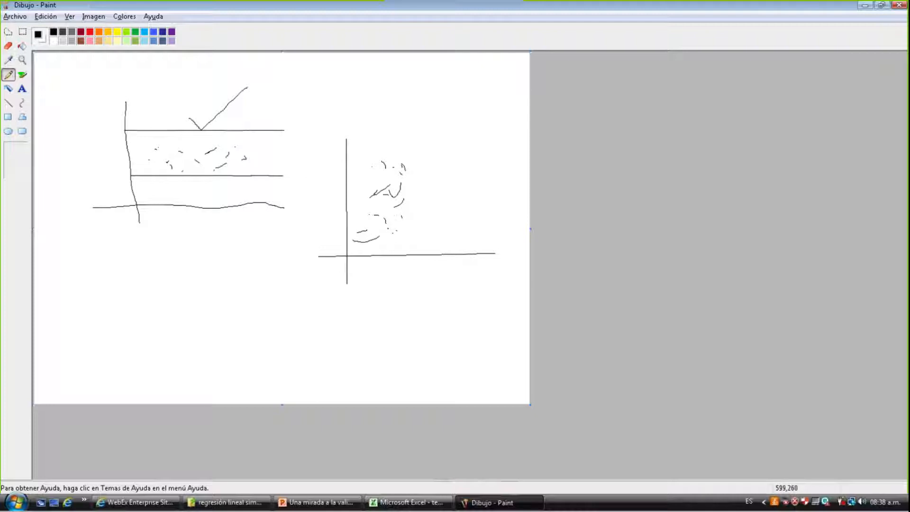
Extend the residual points of the second plot along the horizontal axis, narrowing their vertical spread
{"action": "left_click", "coordinate": [408, 193]}
{"action": "left_click", "coordinate": [419, 210]}
{"action": "left_click", "coordinate": [424, 193]}
{"action": "left_click", "coordinate": [439, 210]}
{"action": "left_click_drag", "start_coordinate": [453, 201], "coordinate": [422, 228]}
{"action": "left_click", "coordinate": [440, 228]}
{"action": "left_click", "coordinate": [447, 193]}
{"action": "left_click_drag", "start_coordinate": [464, 203], "coordinate": [469, 199]}
{"action": "left_click", "coordinate": [470, 206]}
{"action": "left_click", "coordinate": [446, 219]}
{"action": "left_click", "coordinate": [435, 205]}
{"action": "left_click", "coordinate": [439, 207]}
{"action": "left_click", "coordinate": [425, 206]}
{"action": "left_click", "coordinate": [427, 195]}
{"action": "left_click", "coordinate": [431, 184]}
{"action": "left_click", "coordinate": [479, 197]}
{"action": "left_click", "coordinate": [484, 206]}
Bound the second plot's points with two straight converging lines, one rising below them and one falling above them
{"action": "left_click", "coordinate": [9, 103]}
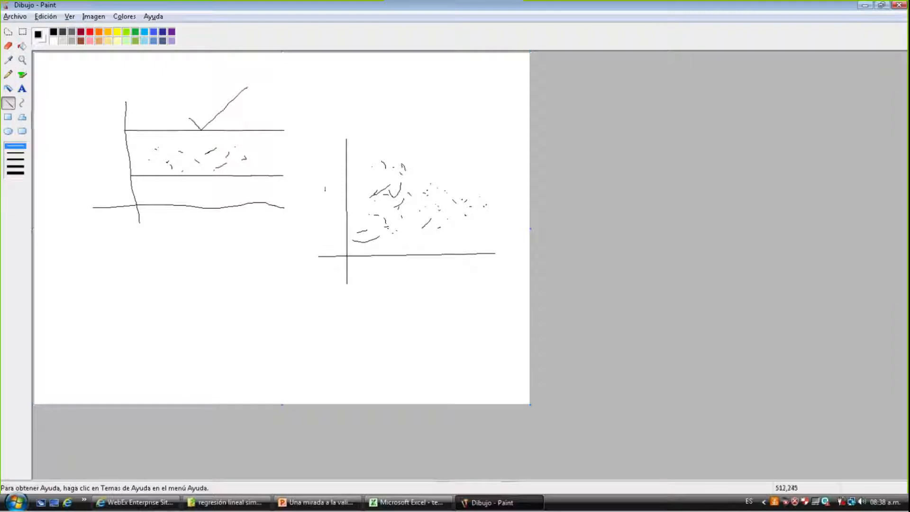
{"action": "mouse_move", "coordinate": [363, 252]}
{"action": "left_mouse_down"}
{"action": "mouse_move", "coordinate": [451, 220]}
{"action": "mouse_move", "coordinate": [500, 215]}
{"action": "left_mouse_up"}
{"action": "left_click_drag", "start_coordinate": [377, 147], "coordinate": [500, 199]}
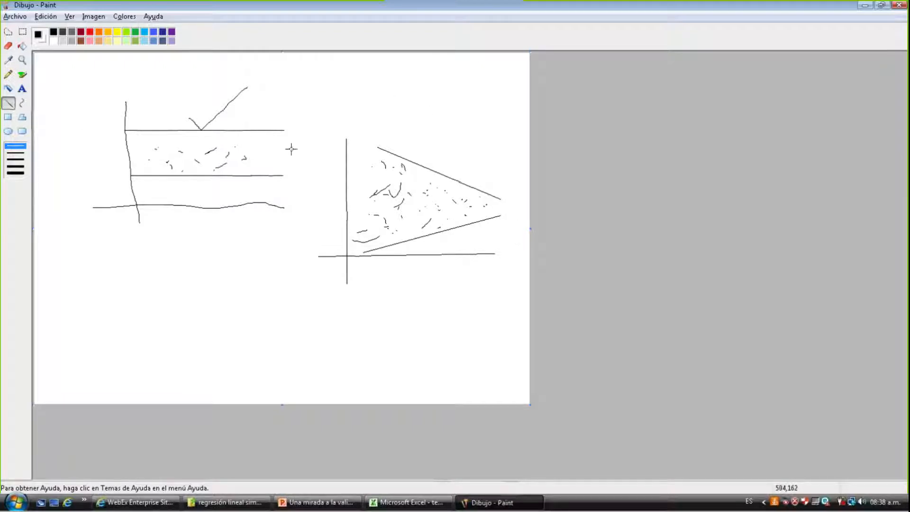
Draw an X above the cone-shaped scatter plot and sketch a small pair of axes with diverging lines below the horizontal-band plot
{"action": "left_click", "coordinate": [8, 74]}
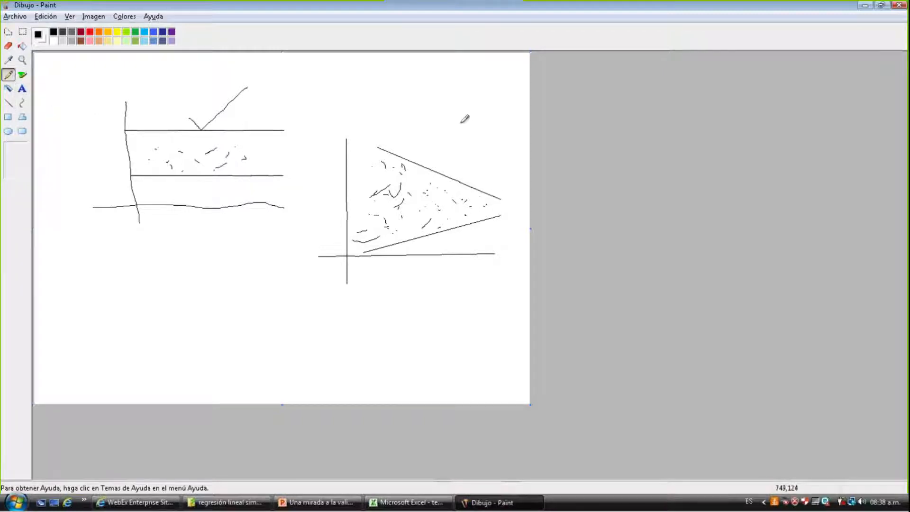
{"action": "mouse_move", "coordinate": [459, 115]}
{"action": "left_mouse_down"}
{"action": "mouse_move", "coordinate": [439, 143]}
{"action": "mouse_move", "coordinate": [464, 149]}
{"action": "left_mouse_up"}
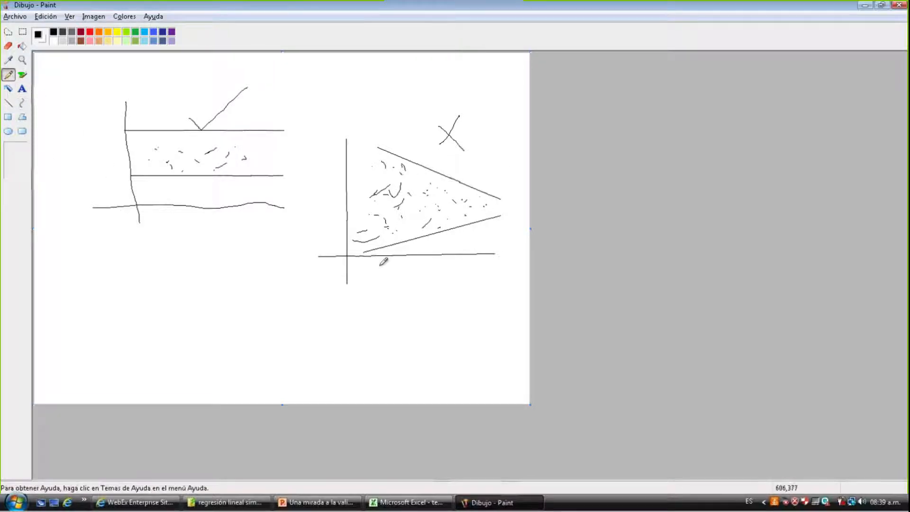
{"action": "mouse_move", "coordinate": [149, 264]}
{"action": "left_mouse_down"}
{"action": "mouse_move", "coordinate": [149, 314]}
{"action": "mouse_move", "coordinate": [194, 297]}
{"action": "left_mouse_up"}
{"action": "left_click_drag", "start_coordinate": [187, 260], "coordinate": [169, 283]}
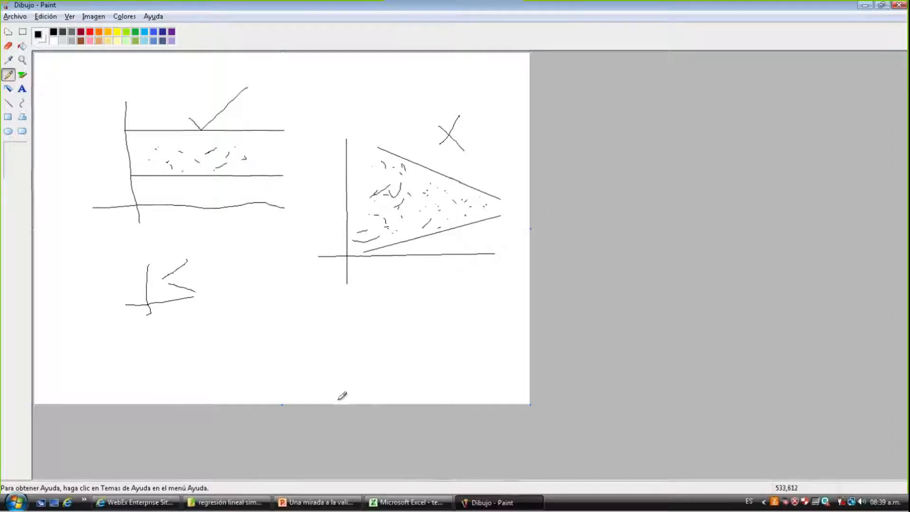
Switch to the temperatura.xlsx workbook in Excel and select the heart rate and temperature data in A1:B21 of Hoja1
{"action": "key", "text": "alt+Tab"}
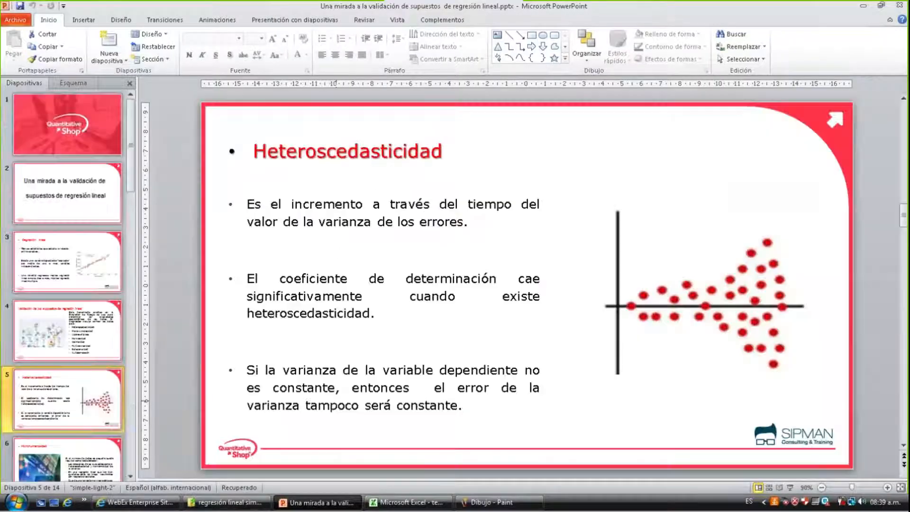
{"action": "key", "text": "alt+Tab"}
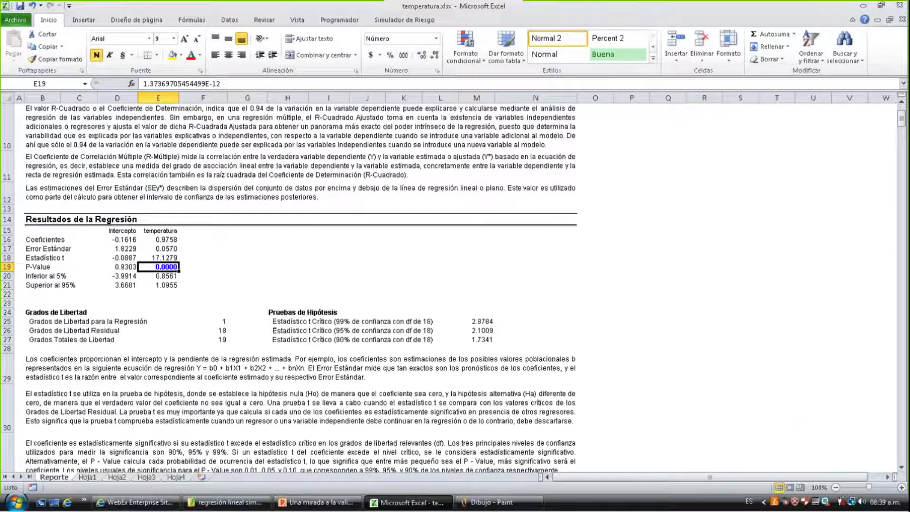
{"action": "left_click", "coordinate": [87, 477]}
{"action": "left_click", "coordinate": [37, 120]}
{"action": "key", "text": "shift+Right"}
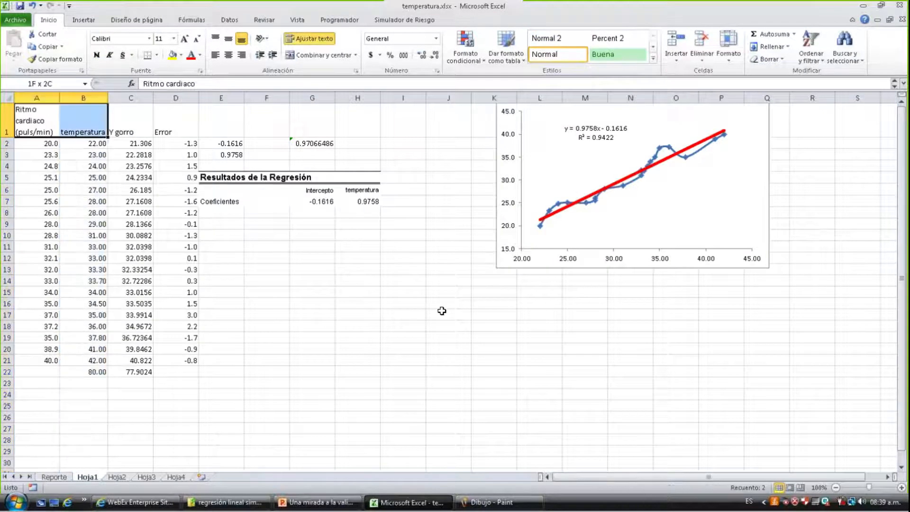
{"action": "key", "text": "ctrl+shift+Down"}
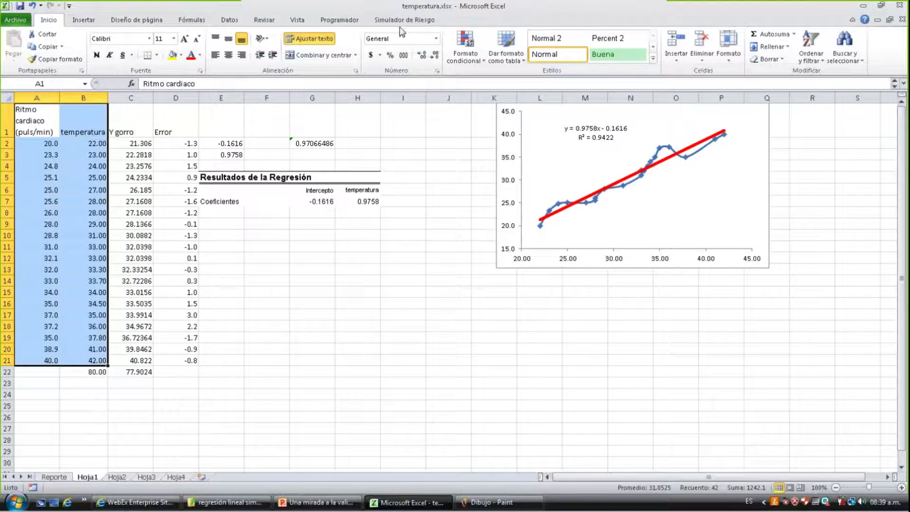
Try to run Herramientas de Diagnóstico on only the Ritmo cardiaco column, A1:A21
{"action": "left_click", "coordinate": [44, 129]}
{"action": "left_click_drag", "start_coordinate": [40, 132], "coordinate": [46, 359]}
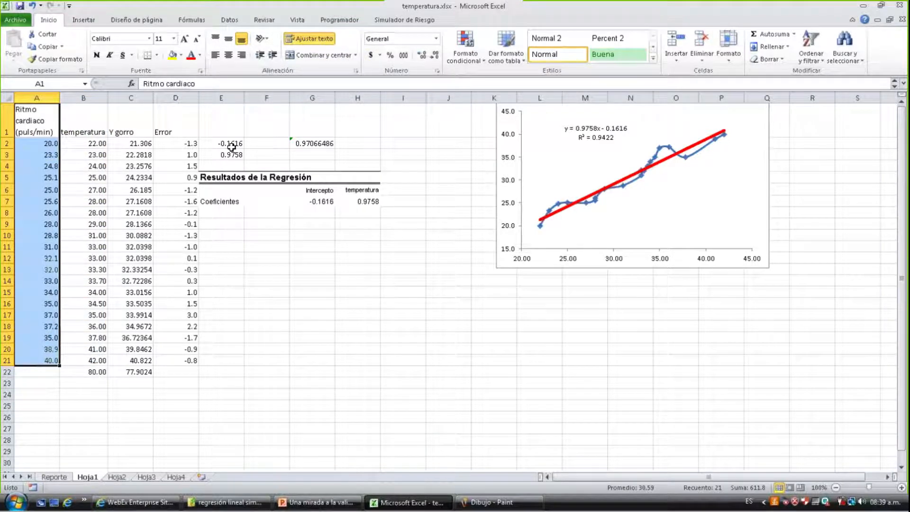
{"action": "left_click", "coordinate": [337, 21]}
{"action": "left_click", "coordinate": [382, 20]}
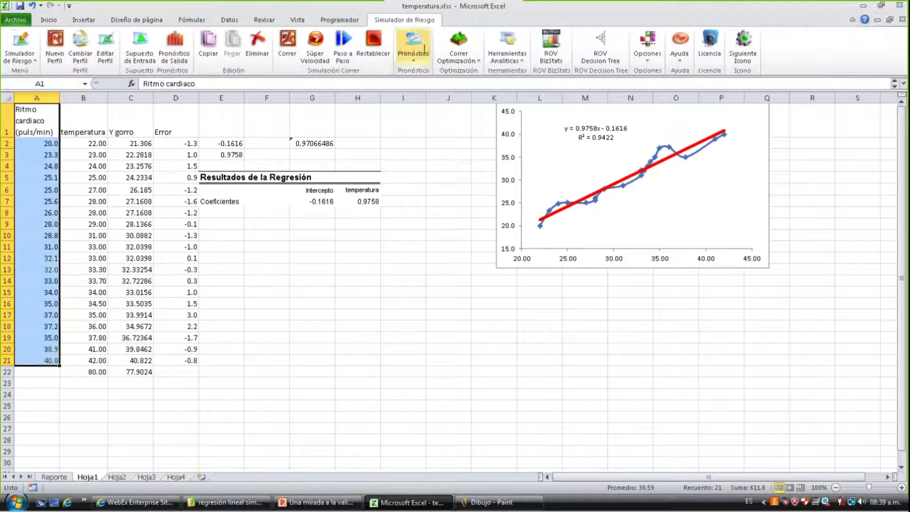
{"action": "left_click", "coordinate": [506, 60]}
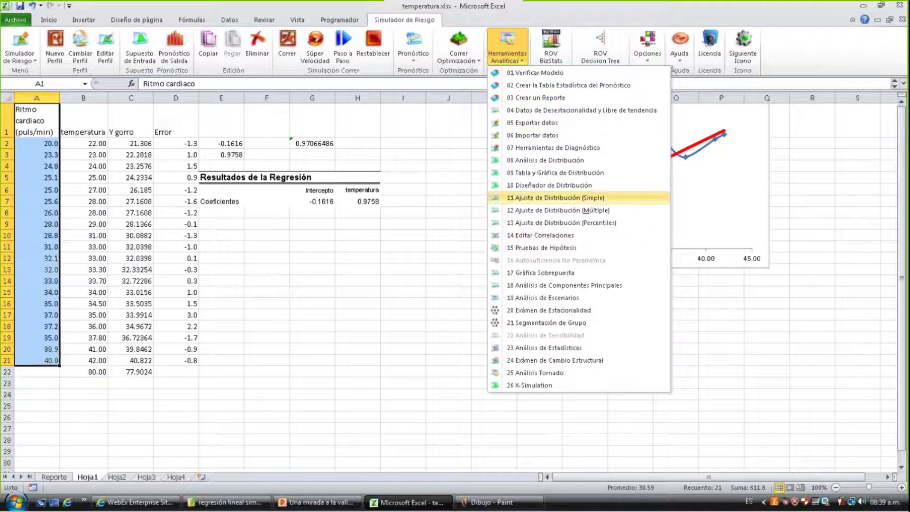
{"action": "left_click", "coordinate": [555, 149]}
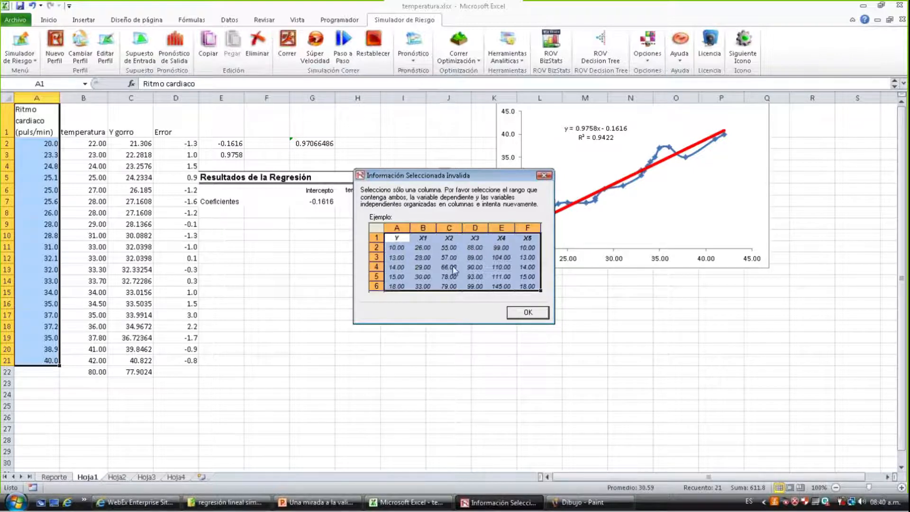
{"action": "left_click", "coordinate": [544, 175]}
Run Herramientas de Diagnóstico on A1:B21 with Ritmo cardiaco (puls/min) as the dependent variable
{"action": "left_click_drag", "start_coordinate": [36, 121], "coordinate": [92, 358]}
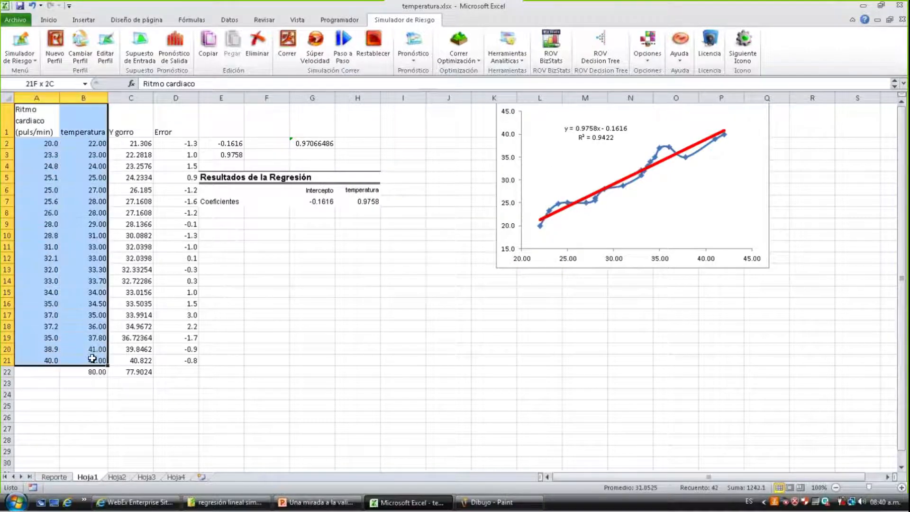
{"action": "left_click", "coordinate": [516, 64]}
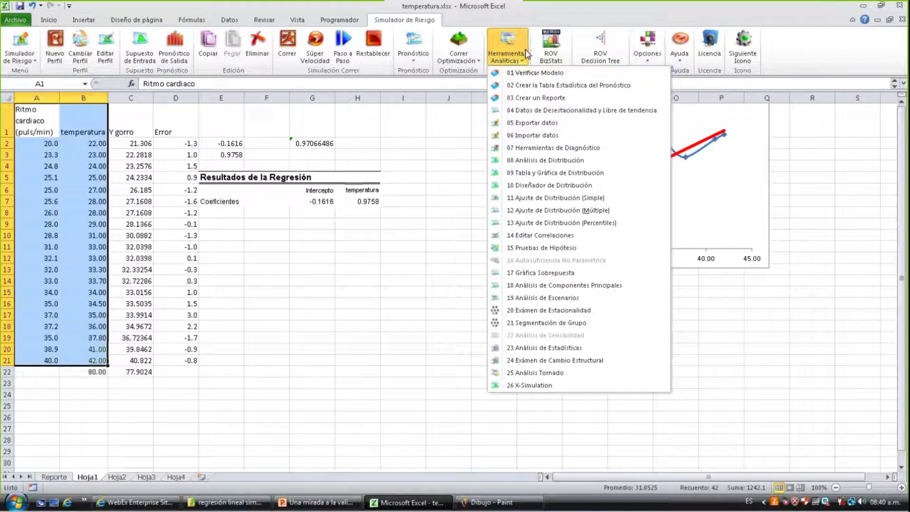
{"action": "left_click", "coordinate": [569, 152]}
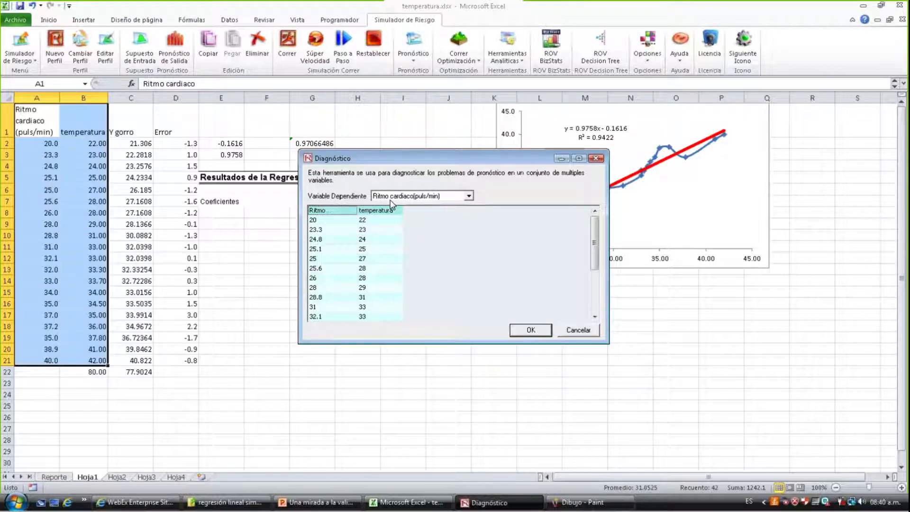
{"action": "left_click", "coordinate": [532, 331]}
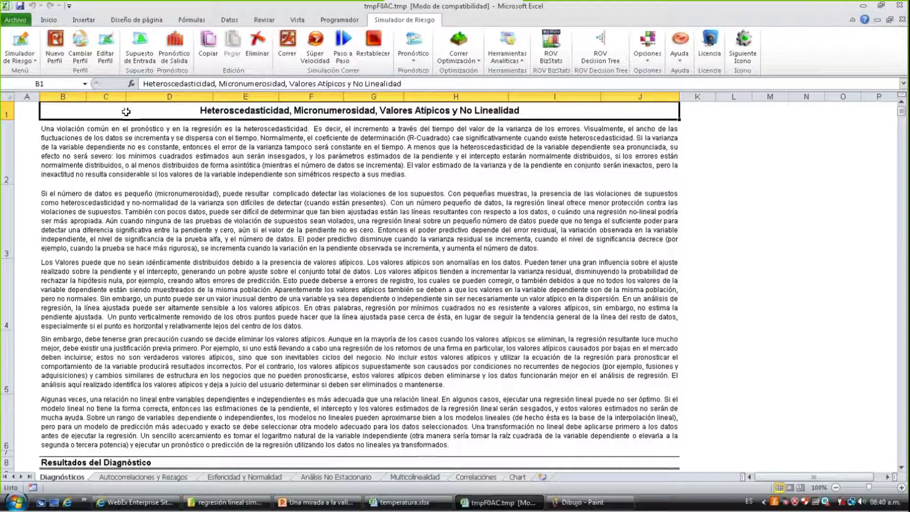
Reorder the report sheets so that Esfericidad y Normalidad, Correlaciones and Multicolinealidad come directly after Diagnósticos
{"action": "left_click_drag", "start_coordinate": [125, 112], "coordinate": [186, 114]}
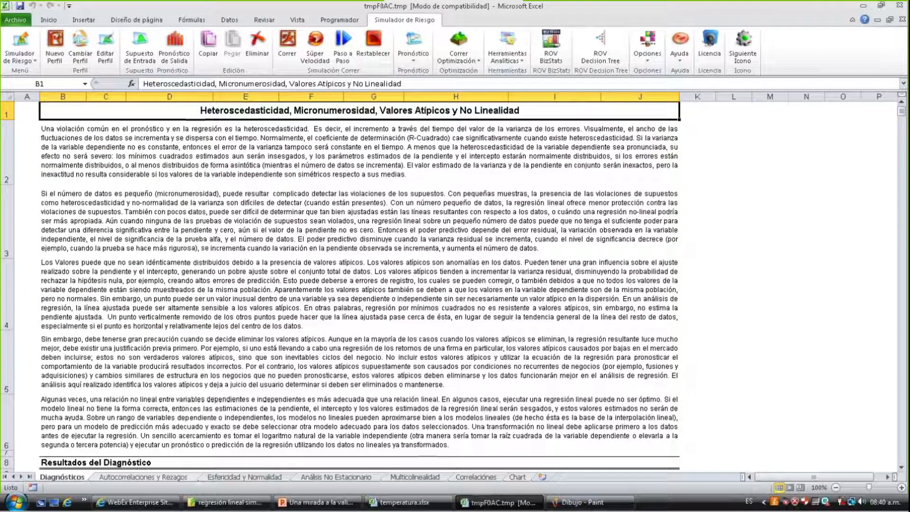
{"action": "left_click_drag", "start_coordinate": [246, 481], "coordinate": [135, 474]}
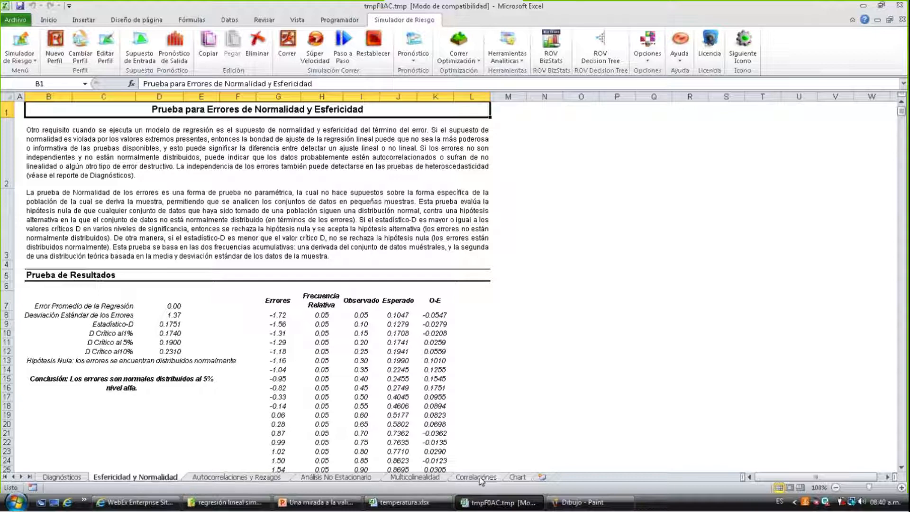
{"action": "left_click", "coordinate": [464, 480]}
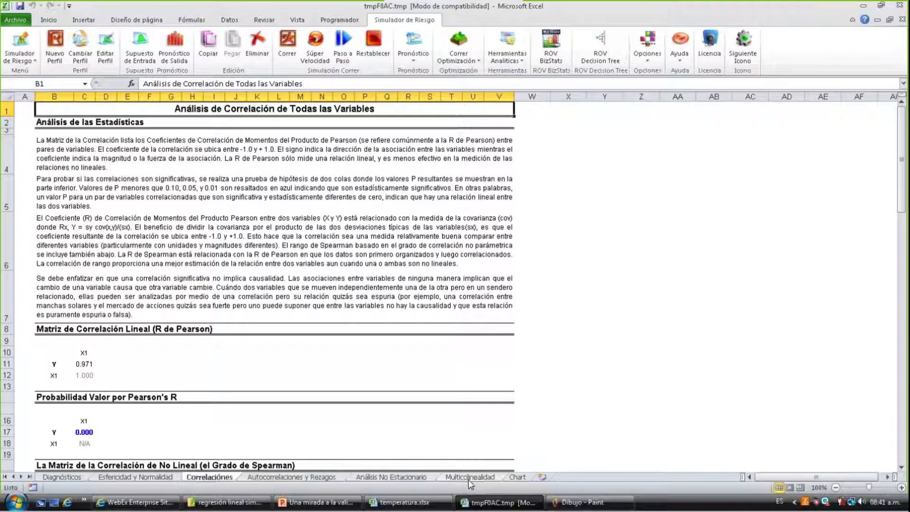
{"action": "left_click", "coordinate": [469, 477]}
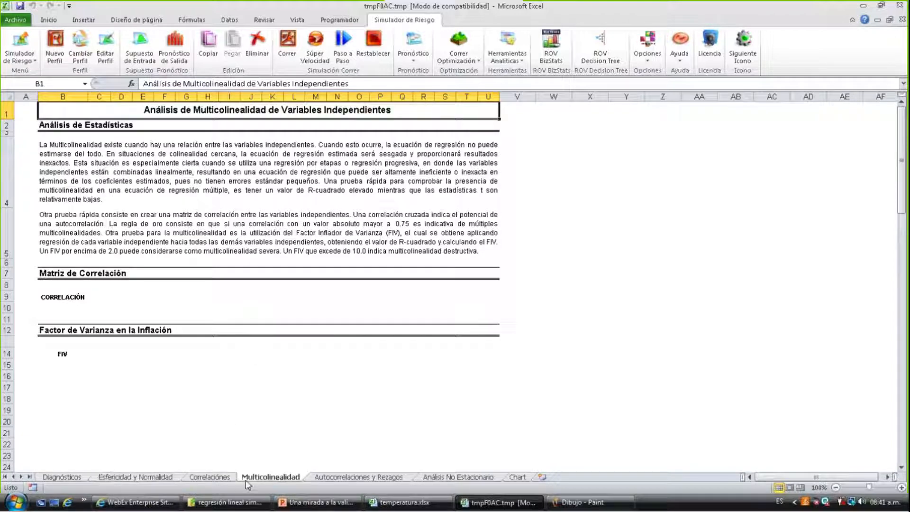
Examine the heteroscedasticity p-value and hypothesis result for temperatura on the Diagnósticos sheet, and switch to the PowerPoint presentation
{"action": "left_click", "coordinate": [72, 478]}
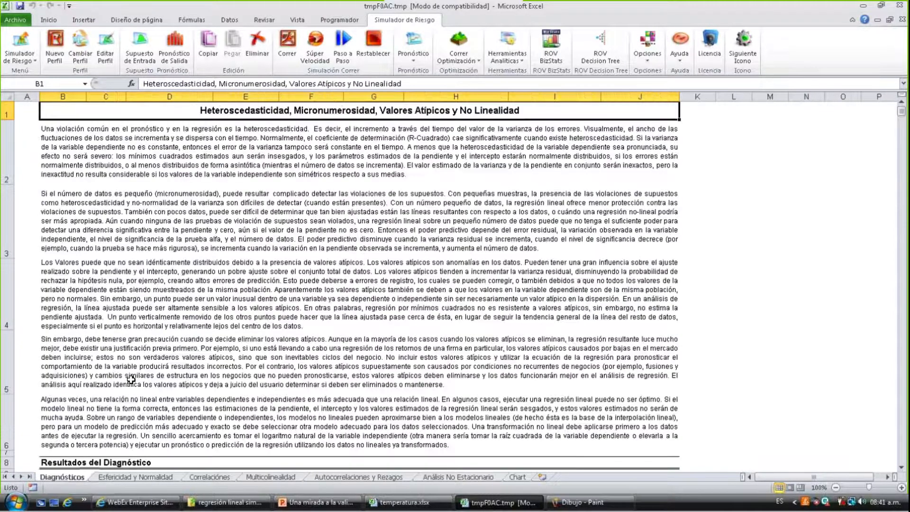
{"action": "scroll", "coordinate": [131, 379], "scroll_direction": "down", "scroll_amount": 5}
{"action": "scroll", "coordinate": [120, 374], "scroll_direction": "up", "scroll_amount": 2}
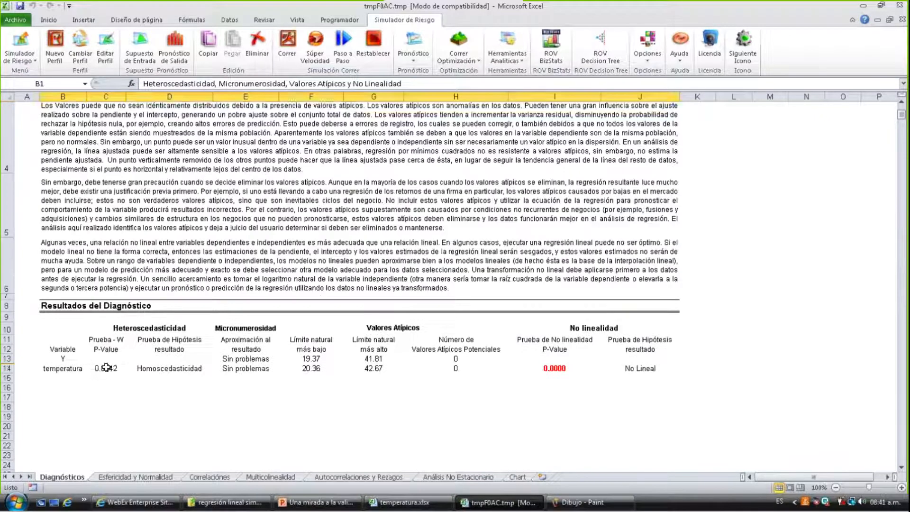
{"action": "left_click", "coordinate": [109, 368]}
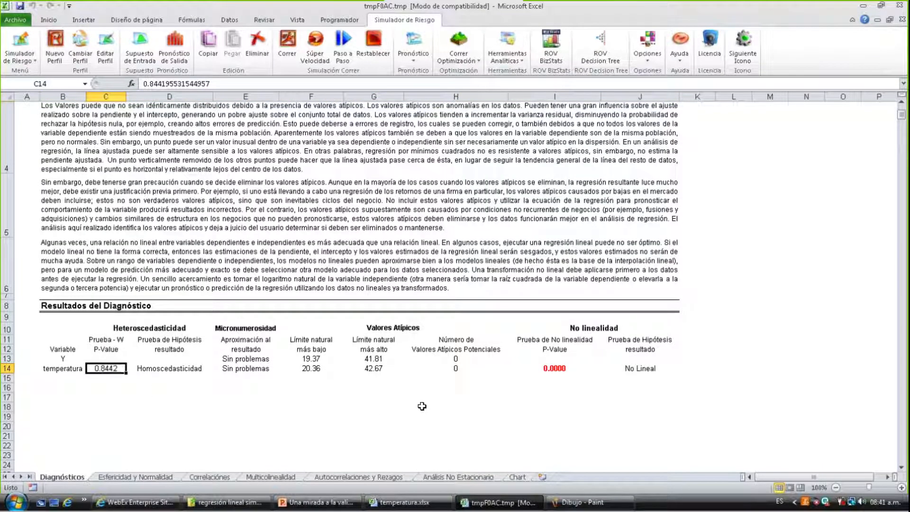
{"action": "key", "text": "Right"}
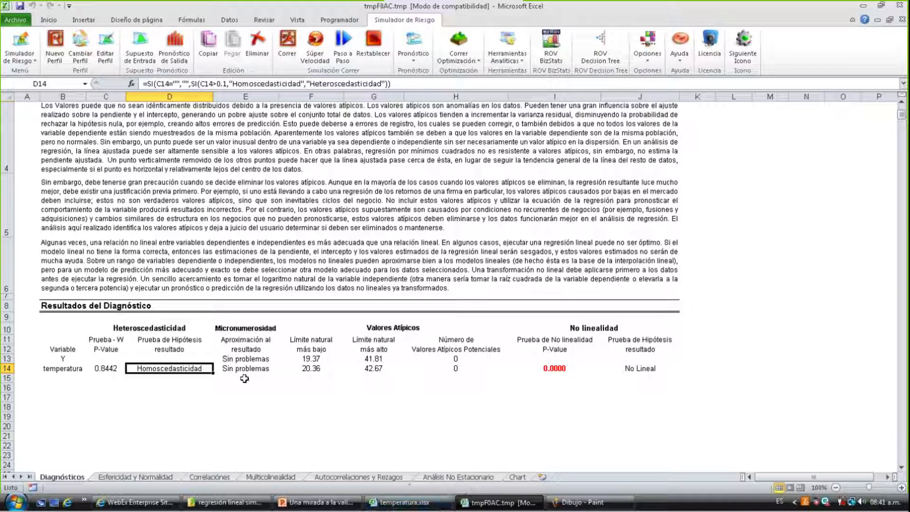
{"action": "left_click", "coordinate": [323, 502]}
{"action": "left_click", "coordinate": [304, 502]}
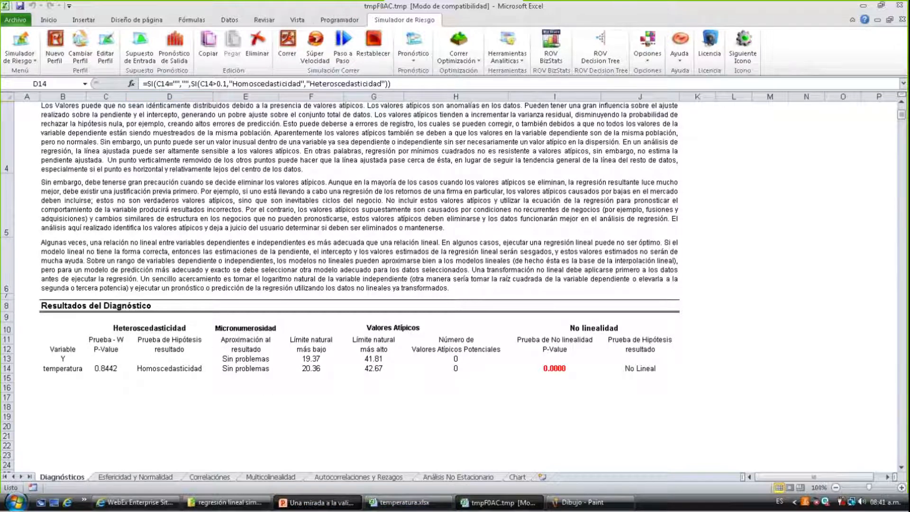
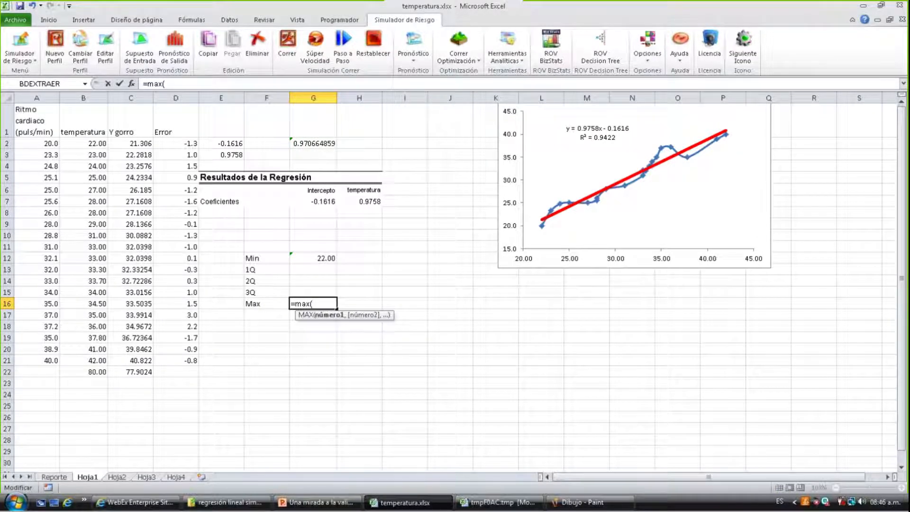
Complete the MAX formula in G16 with the temperature values in column B down to B21
{"action": "key", "text": "Left"}
{"action": "key", "text": "Left"}
{"action": "key", "text": "Left"}
{"action": "key", "text": "Down"}
{"action": "key", "text": "Down"}
{"action": "key", "text": "Left"}
{"action": "key", "text": "Left"}
{"action": "key", "text": "Down"}
{"action": "key", "text": "Down"}
{"action": "key", "text": "Down"}
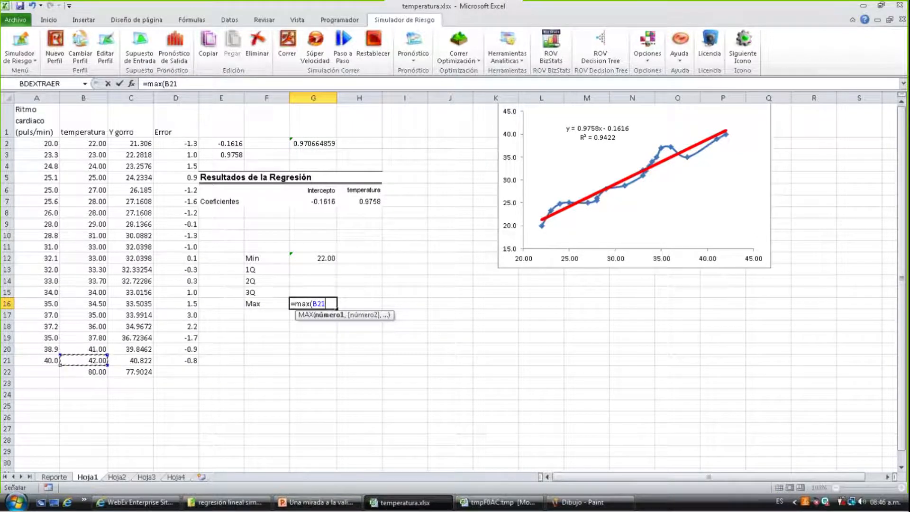
{"action": "key", "text": "ctrl+shift+Up"}
{"action": "key", "text": "Return"}
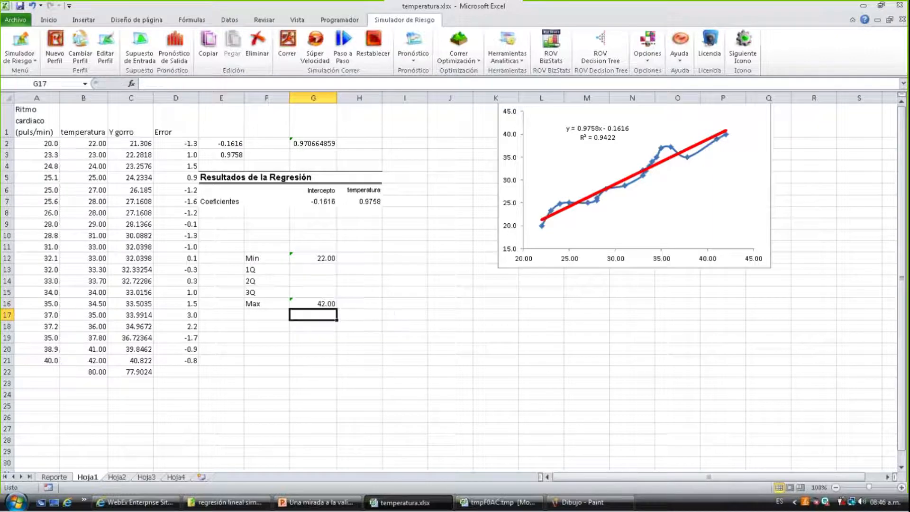
Calculate the first quartile of the temperature data in G13 with =CUARTIL(B2:B21,1), and select the Min value in G12
{"action": "key", "text": "Up"}
{"action": "key", "text": "Up"}
{"action": "key", "text": "Up"}
{"action": "key", "text": "Up"}
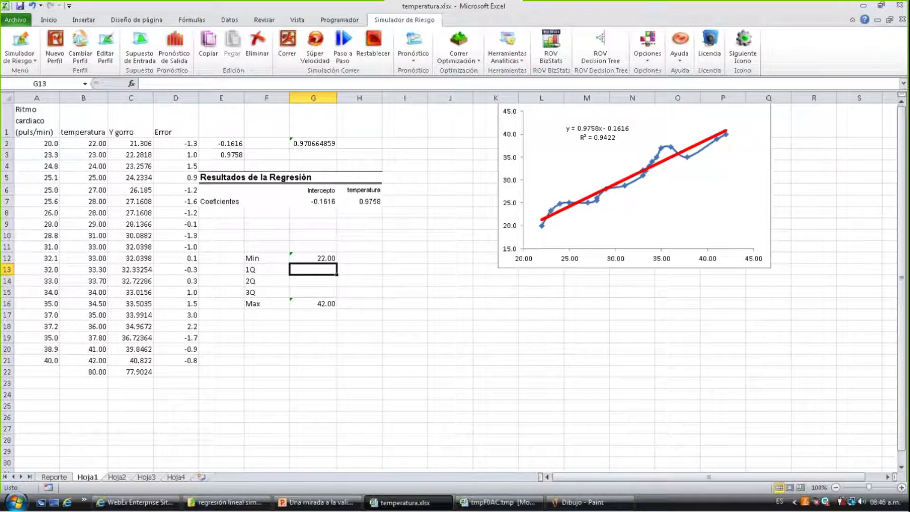
{"action": "type", "text": "=cua"}
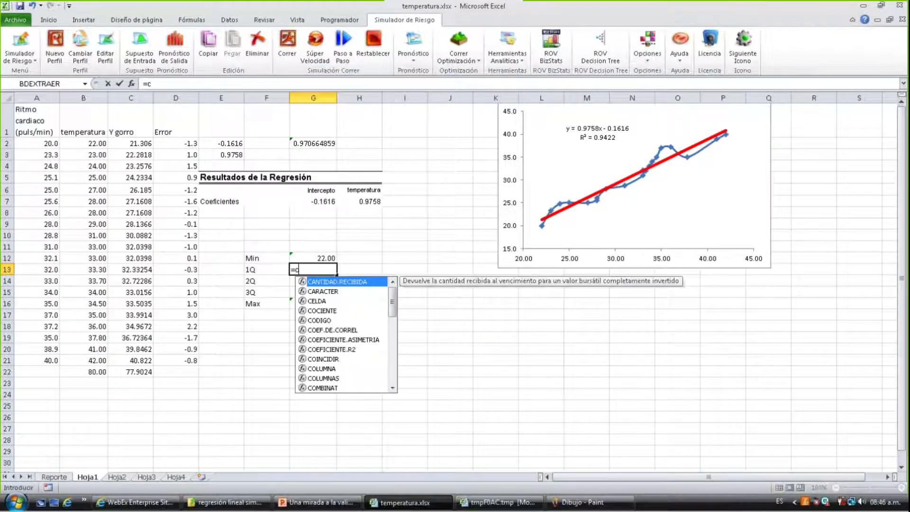
{"action": "key", "text": "Down"}
{"action": "key", "text": "Down"}
{"action": "key", "text": "Tab"}
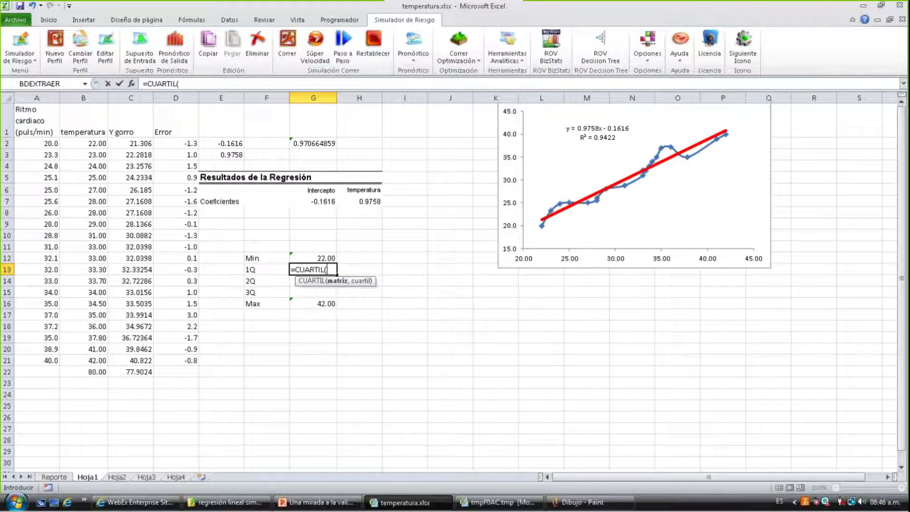
{"action": "key", "text": "Left"}
{"action": "key", "text": "Left"}
{"action": "key", "text": "Left"}
{"action": "key", "text": "Left"}
{"action": "key", "text": "Left"}
{"action": "key", "text": "ctrl+Up"}
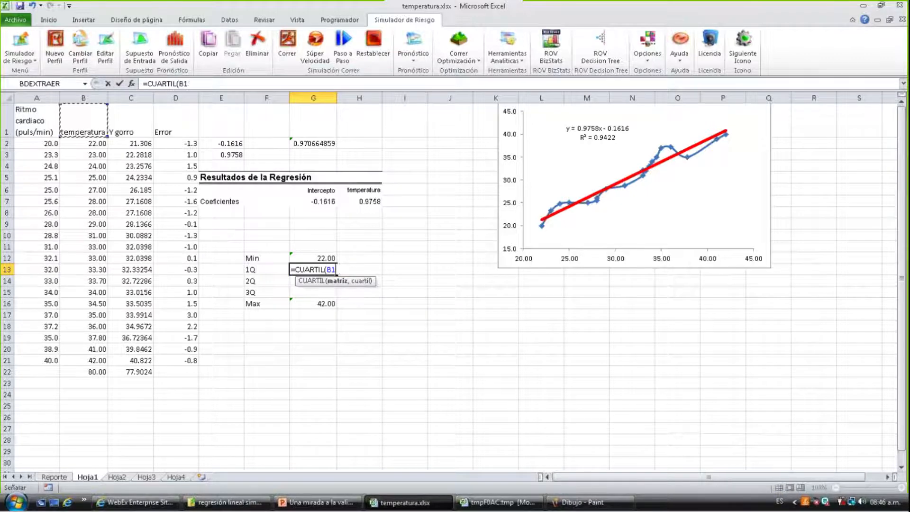
{"action": "key", "text": "Down"}
{"action": "key", "text": "ctrl+shift+Down"}
{"action": "key", "text": "shift+Up"}
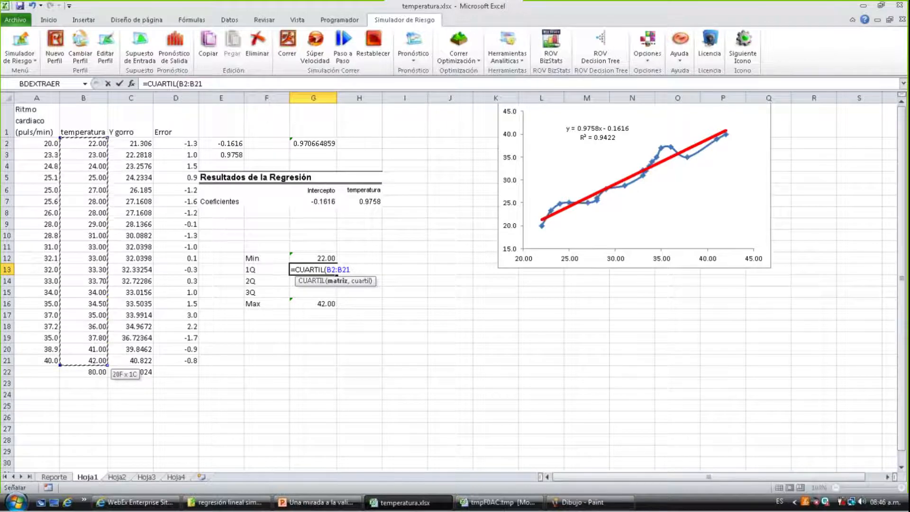
{"action": "type", "text": ","}
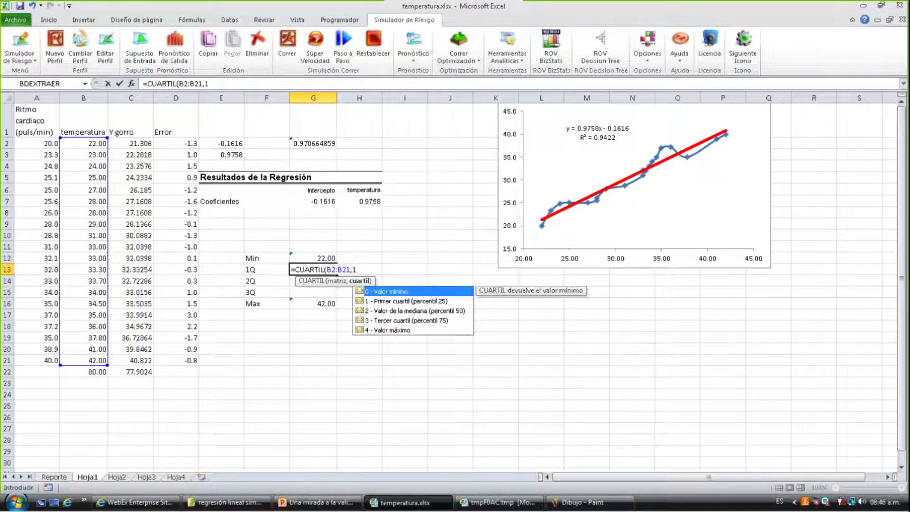
{"action": "type", "text": "1"}
{"action": "key", "text": "Return"}
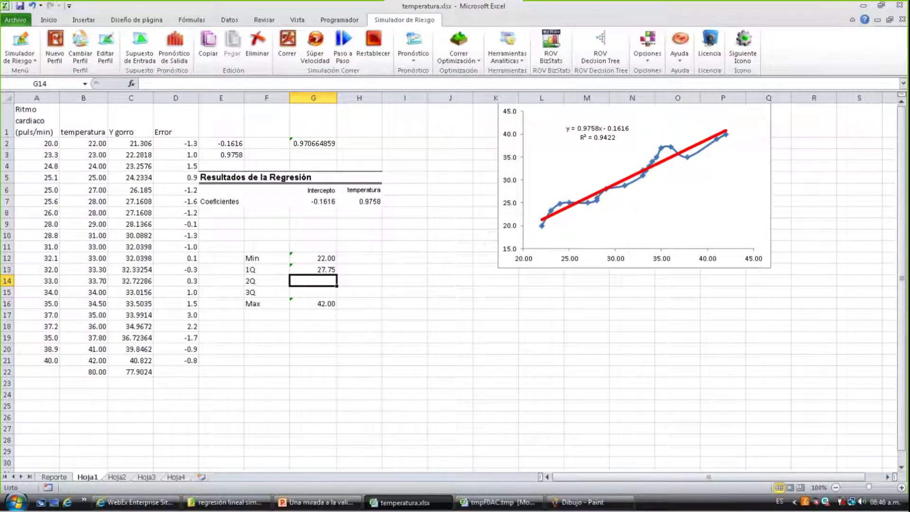
{"action": "key", "text": "Up"}
{"action": "key", "text": "Up"}
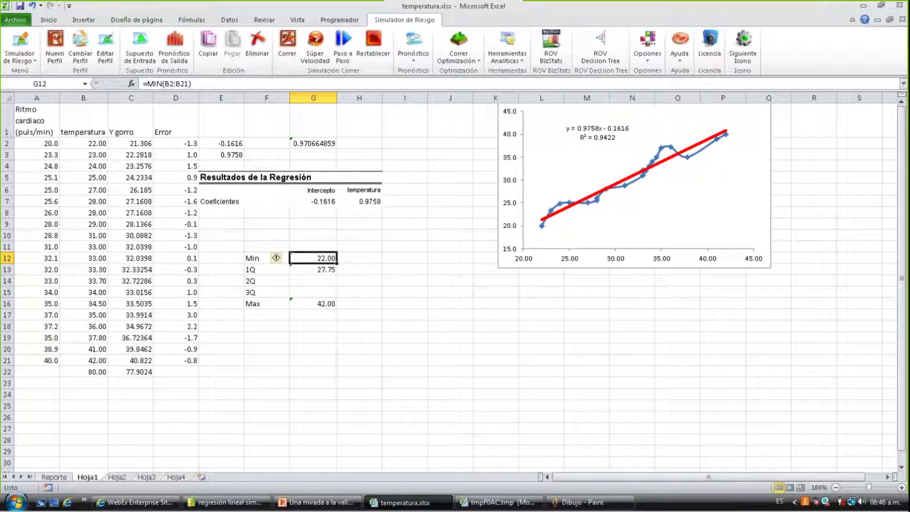
Calculate the second quartile of the temperature data in G14 with =CUARTIL(B2:B21,2)
{"action": "key", "text": "Down"}
{"action": "key", "text": "Down"}
{"action": "type", "text": "="}
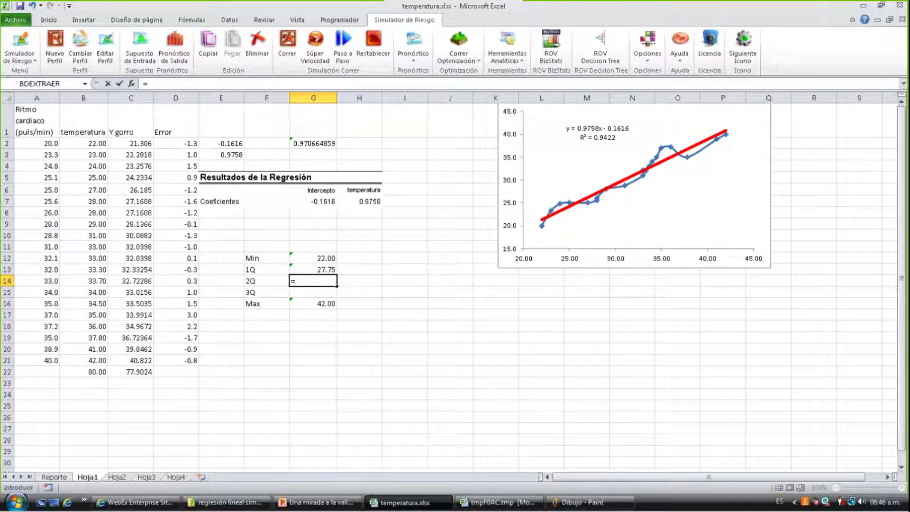
{"action": "type", "text": "CUARTIL.EXC("}
{"action": "key", "text": "BackSpace"}
{"action": "key", "text": "BackSpace"}
{"action": "key", "text": "BackSpace"}
{"action": "key", "text": "BackSpace"}
{"action": "key", "text": "BackSpace"}
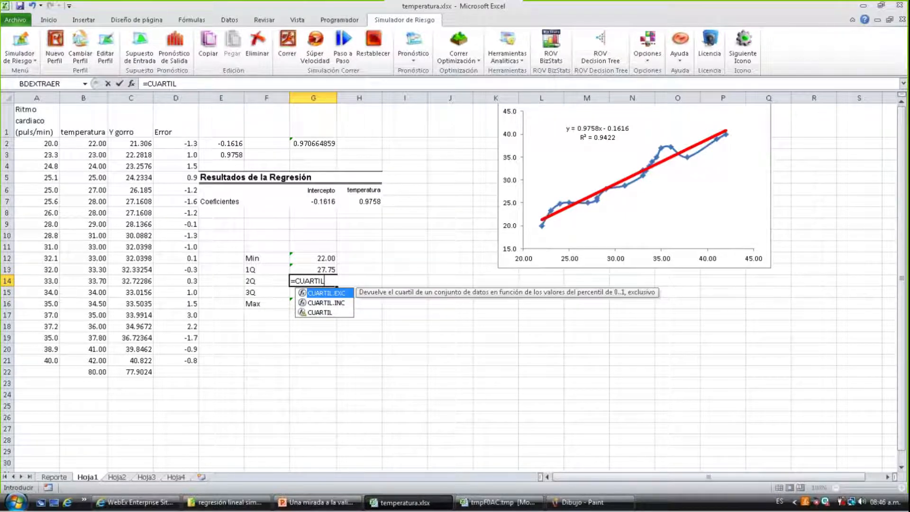
{"action": "type", "text": "("}
{"action": "key", "text": "Left"}
{"action": "key", "text": "Left"}
{"action": "key", "text": "Left"}
{"action": "key", "text": "Left"}
{"action": "key", "text": "Left"}
{"action": "key", "text": "ctrl+Up"}
{"action": "key", "text": "Down"}
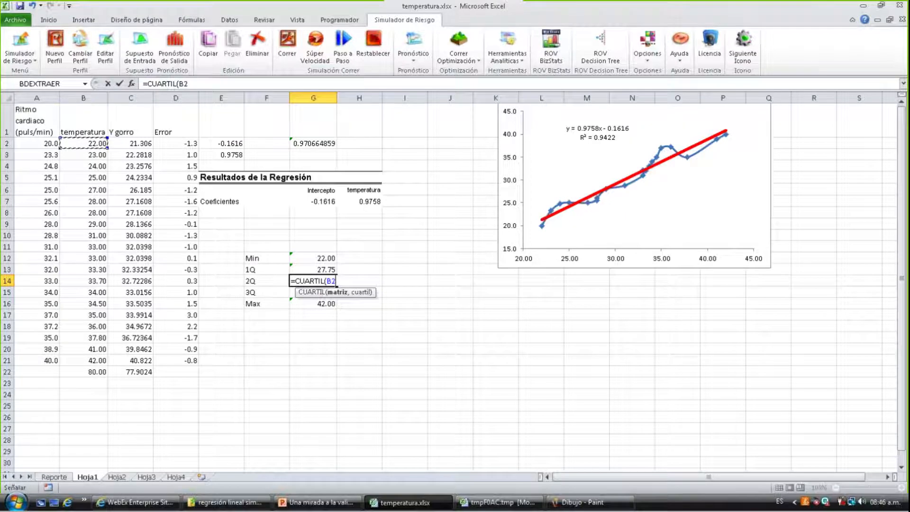
{"action": "key", "text": "ctrl+shift+Down"}
{"action": "key", "text": "shift+Up"}
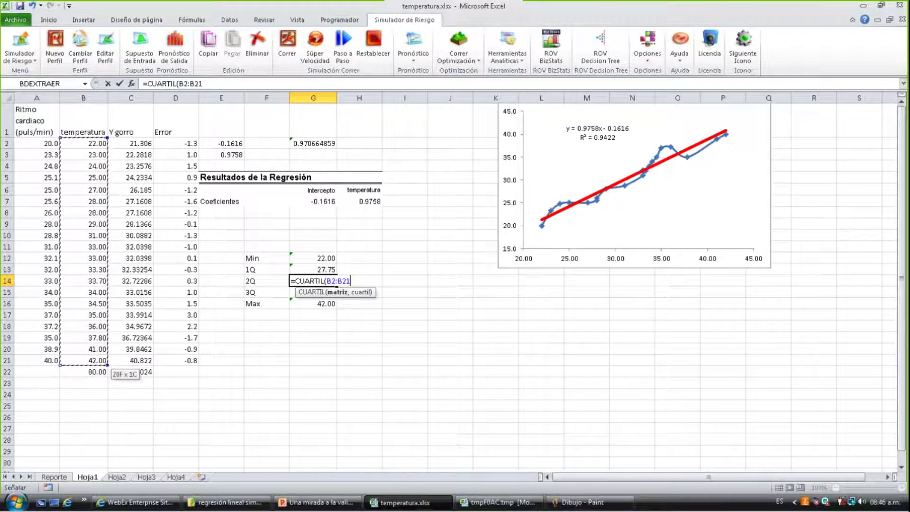
{"action": "key", "text": "Return"}
{"action": "key", "text": "Return"}
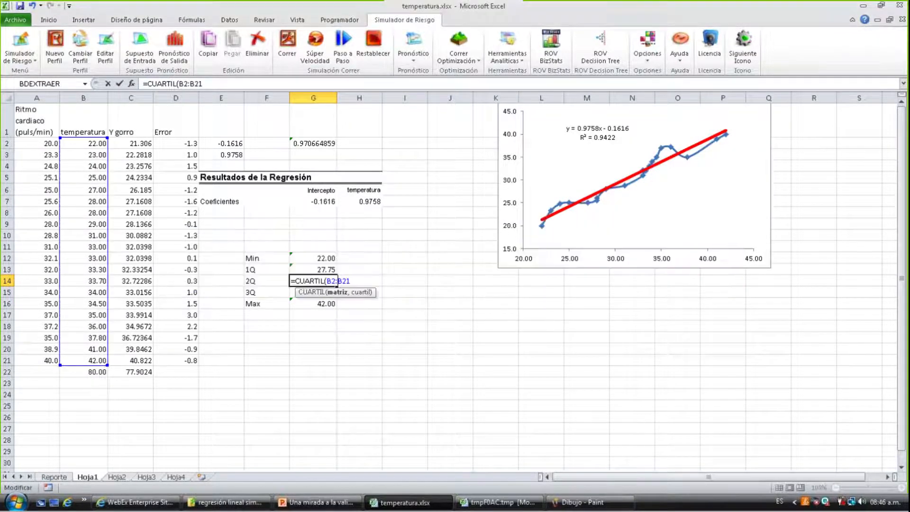
{"action": "type", "text": ",2"}
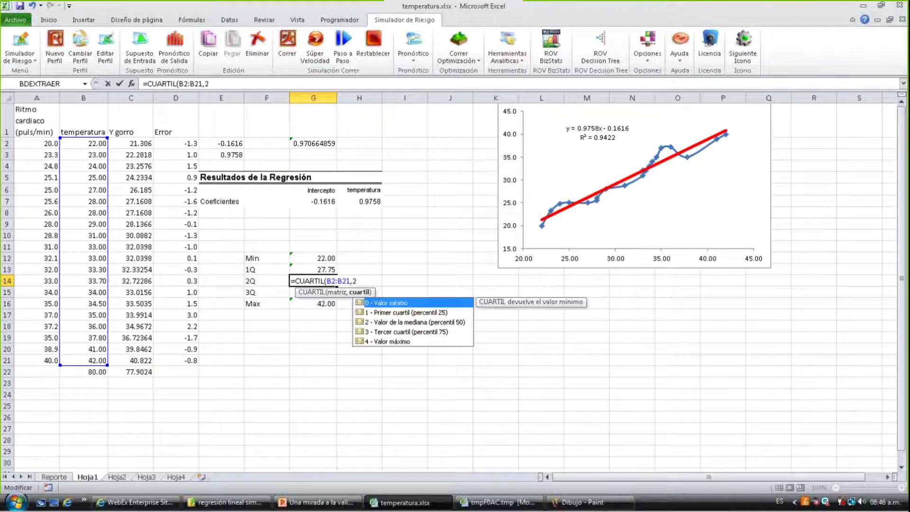
{"action": "key", "text": "Return"}
Calculate the third quartile of the temperature data in G15 with =CUARTIL(B2:B21,3)
{"action": "type", "text": "=c"}
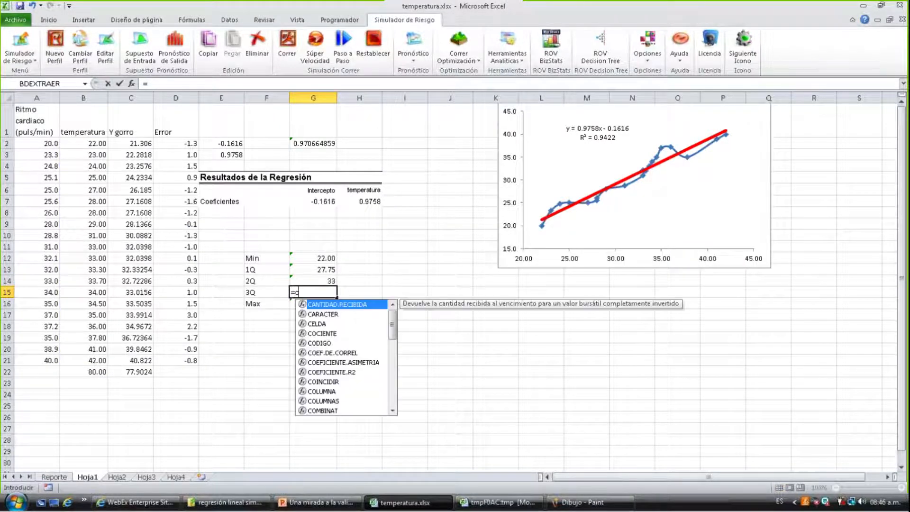
{"action": "type", "text": "u"}
{"action": "key", "text": "Down"}
{"action": "key", "text": "Down"}
{"action": "key", "text": "Down"}
{"action": "key", "text": "Down"}
{"action": "key", "text": "Down"}
{"action": "key", "text": "Down"}
{"action": "key", "text": "Down"}
{"action": "key", "text": "Down"}
{"action": "key", "text": "Down"}
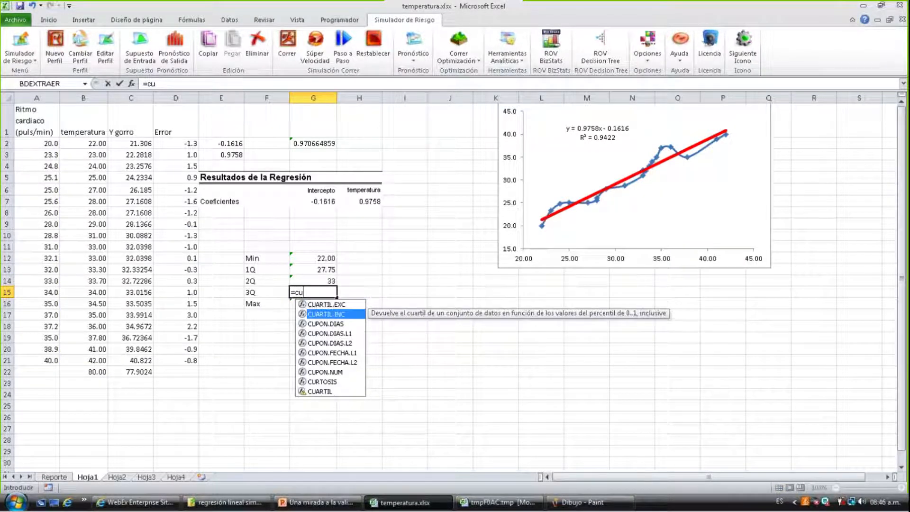
{"action": "key", "text": "Tab"}
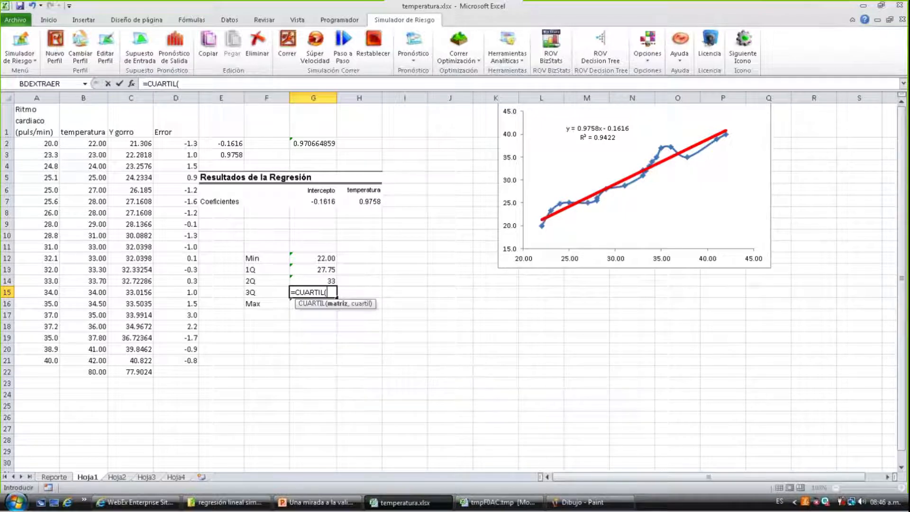
{"action": "key", "text": "Left"}
{"action": "key", "text": "Left"}
{"action": "key", "text": "Left"}
{"action": "key", "text": "Left"}
{"action": "key", "text": "Left"}
{"action": "key", "text": "ctrl+Up"}
{"action": "key", "text": "Down"}
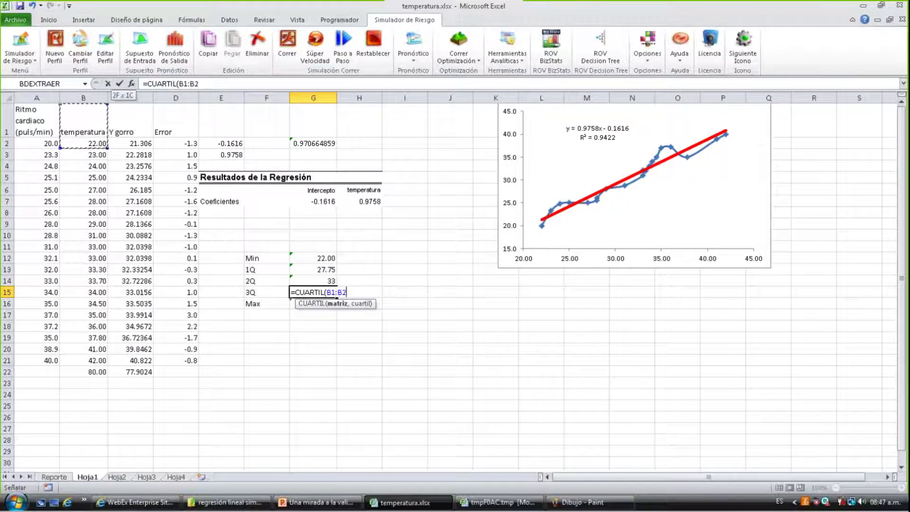
{"action": "key", "text": "ctrl+shift+Down"}
{"action": "key", "text": "shift+Up"}
{"action": "type", "text": ",3"}
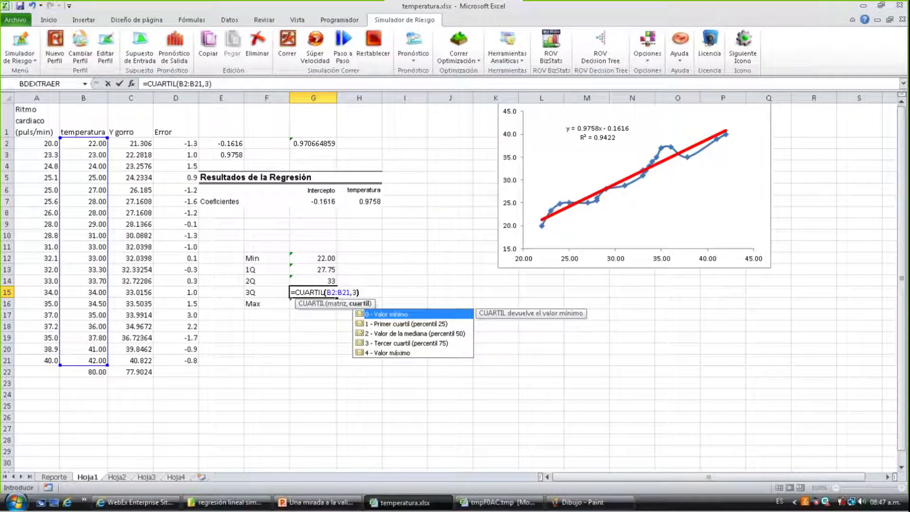
{"action": "key", "text": "Return"}
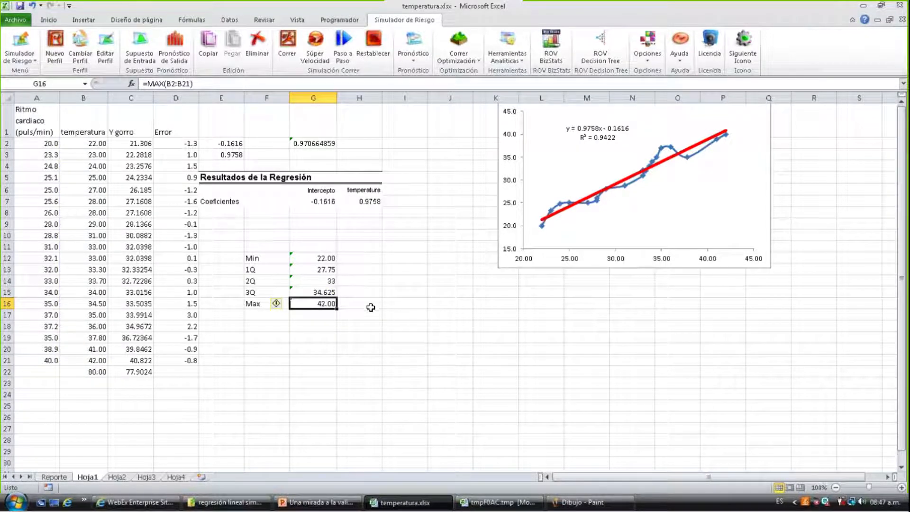
Enter the label "diferencia Intercuantil" in H13 beside the first quartile, and select cell I15
{"action": "left_click_drag", "start_coordinate": [320, 273], "coordinate": [326, 303]}
{"action": "left_click", "coordinate": [364, 271]}
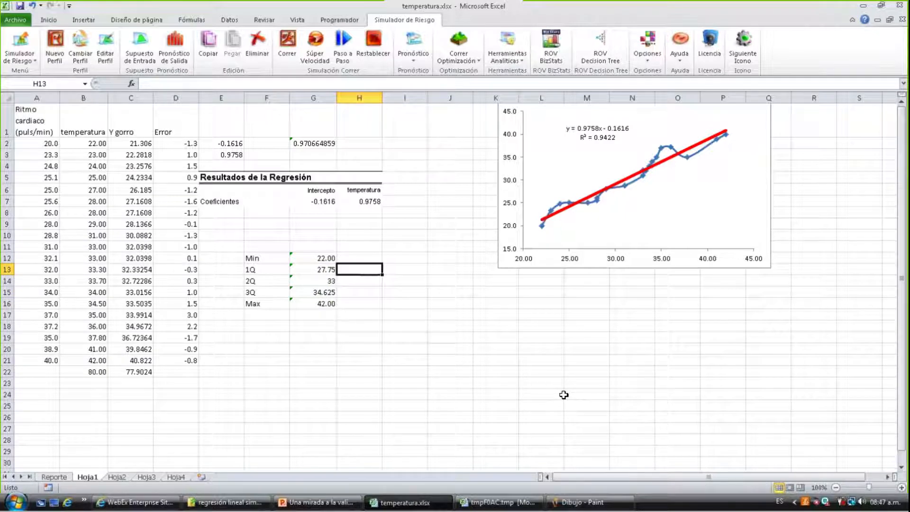
{"action": "type", "text": "="}
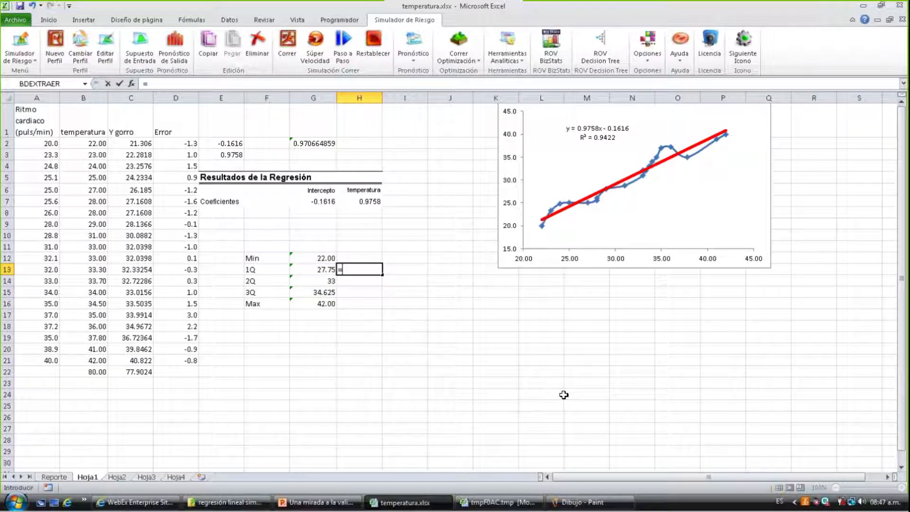
{"action": "key", "text": "BackSpace"}
{"action": "type", "text": "diferenci"}
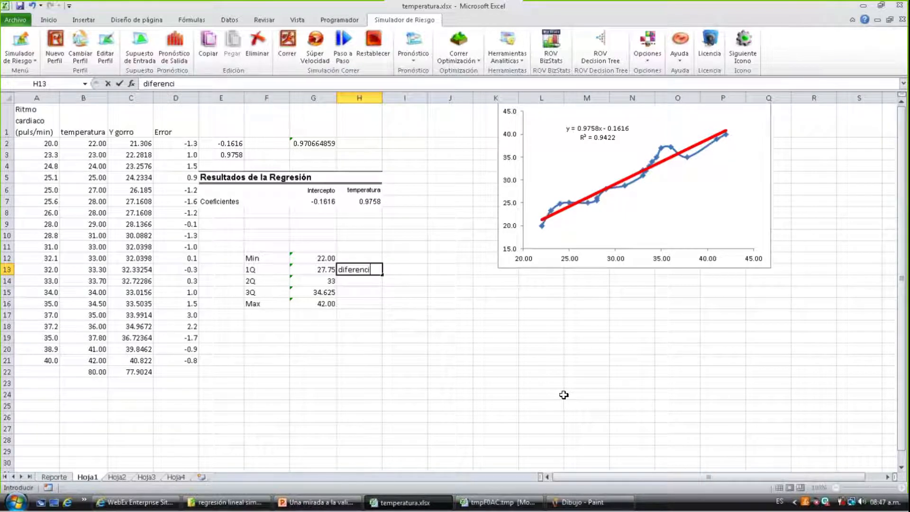
{"action": "type", "text": "a Intercuan"}
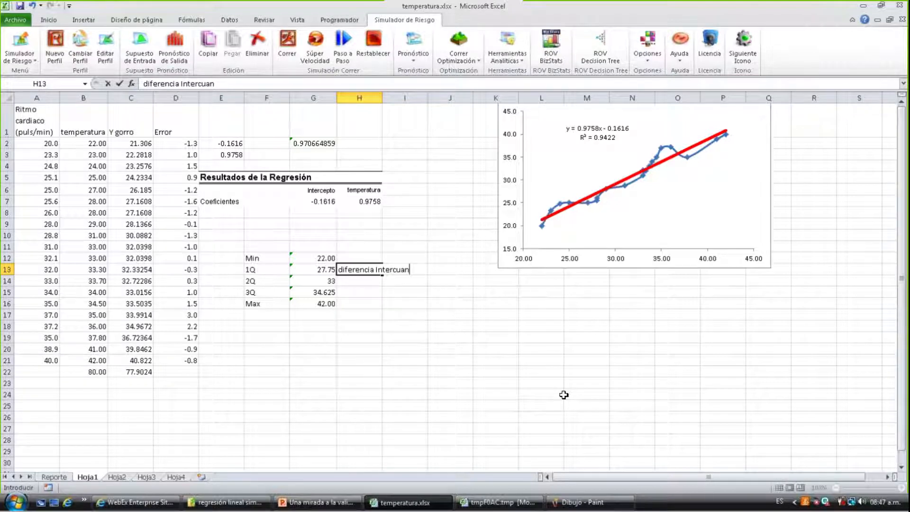
{"action": "type", "text": "rntil"}
{"action": "key", "text": "Return"}
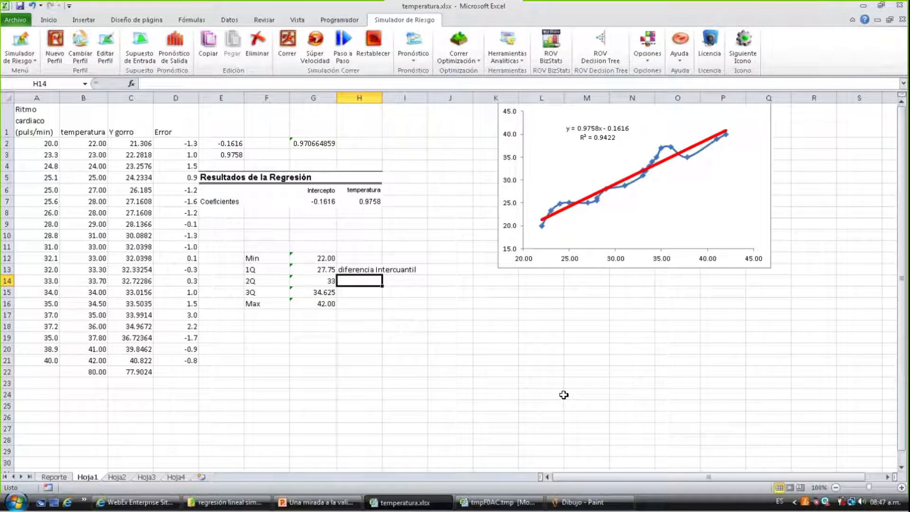
{"action": "key", "text": "Down"}
{"action": "key", "text": "Right"}
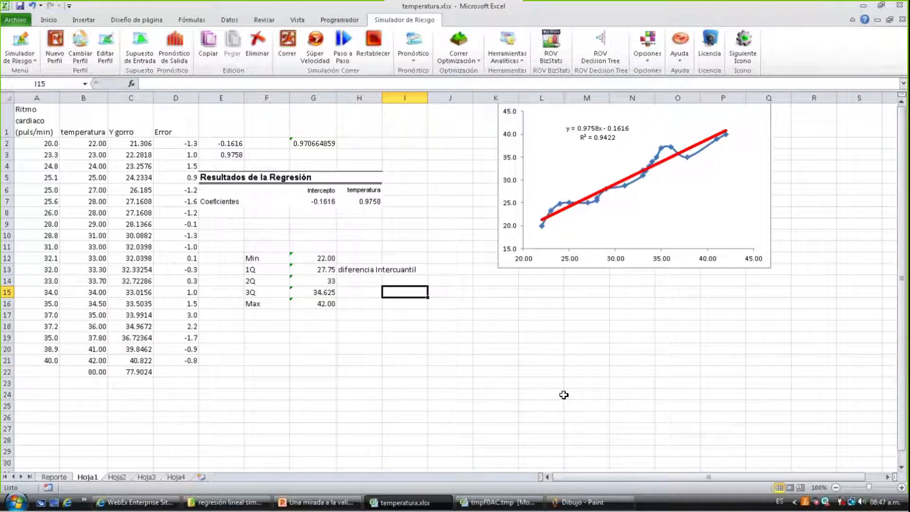
Switch to Paint and replace the current sketch with a new blank drawing
{"action": "left_click", "coordinate": [581, 502]}
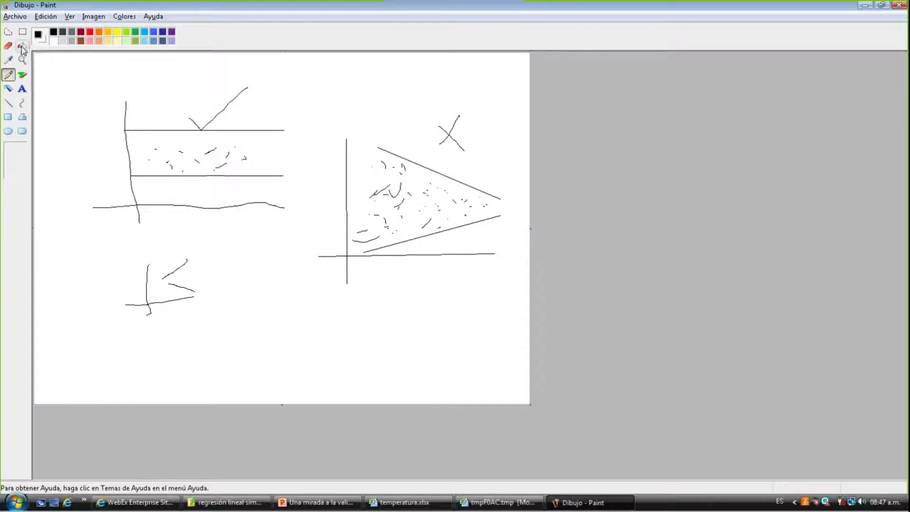
{"action": "left_click", "coordinate": [16, 16]}
{"action": "left_click", "coordinate": [23, 27]}
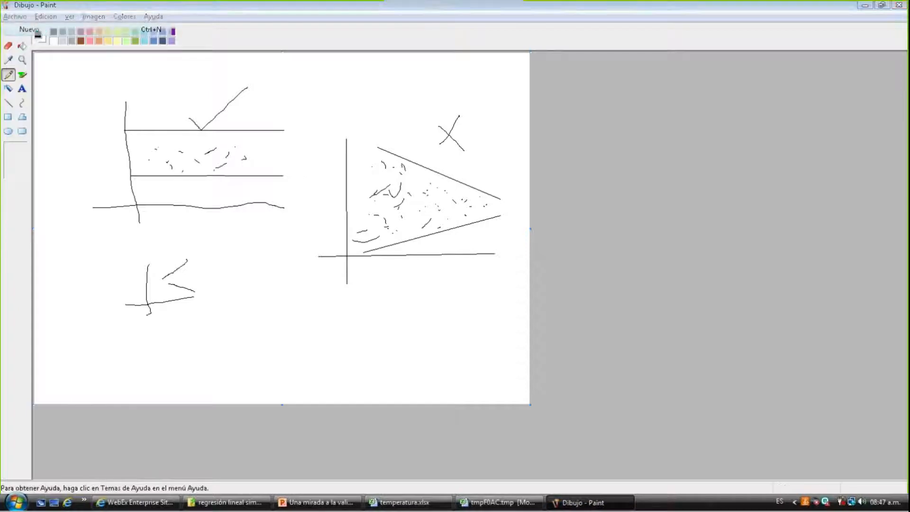
{"action": "left_click", "coordinate": [452, 256]}
Sketch a box plot's upright box with an upper whisker and a median line labelled Q2
{"action": "left_click_drag", "start_coordinate": [250, 150], "coordinate": [251, 220]}
{"action": "mouse_move", "coordinate": [250, 151]}
{"action": "left_mouse_down"}
{"action": "mouse_move", "coordinate": [296, 160]}
{"action": "mouse_move", "coordinate": [295, 228]}
{"action": "mouse_move", "coordinate": [279, 264]}
{"action": "mouse_move", "coordinate": [251, 219]}
{"action": "left_mouse_up"}
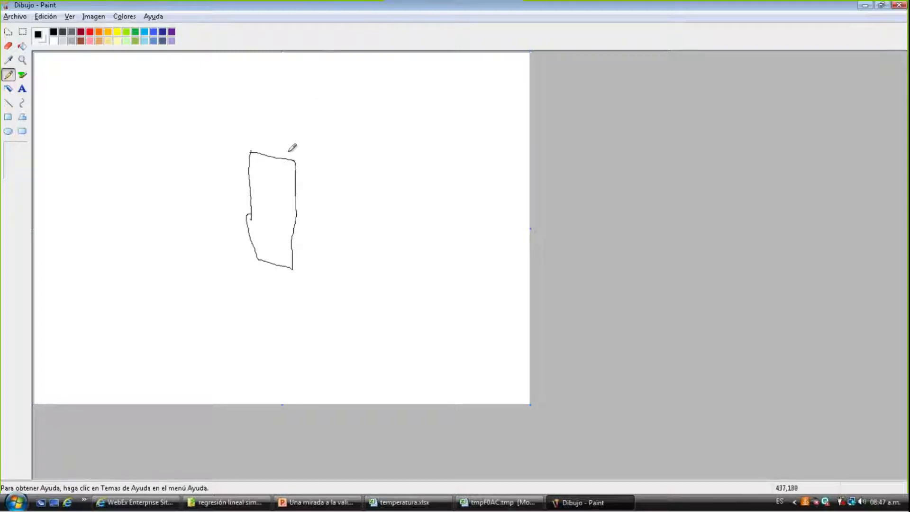
{"action": "left_click_drag", "start_coordinate": [271, 155], "coordinate": [270, 102]}
{"action": "mouse_move", "coordinate": [247, 215]}
{"action": "left_mouse_down"}
{"action": "mouse_move", "coordinate": [298, 221]}
{"action": "mouse_move", "coordinate": [319, 208]}
{"action": "mouse_move", "coordinate": [306, 209]}
{"action": "mouse_move", "coordinate": [324, 237]}
{"action": "mouse_move", "coordinate": [332, 231]}
{"action": "mouse_move", "coordinate": [327, 240]}
{"action": "left_mouse_up"}
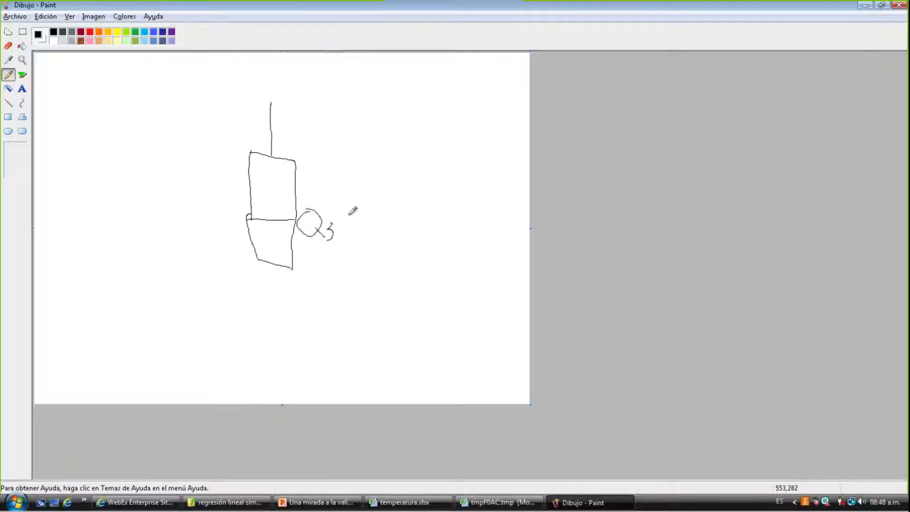
{"action": "left_click_drag", "start_coordinate": [327, 229], "coordinate": [344, 243]}
{"action": "key", "text": "ctrl+z"}
{"action": "key", "text": "ctrl+z"}
{"action": "key", "text": "ctrl+z"}
Label the box's upper edge Q1 and lower edge Q3, add the lower whisker, and cap both whiskers
{"action": "left_click_drag", "start_coordinate": [315, 153], "coordinate": [343, 176]}
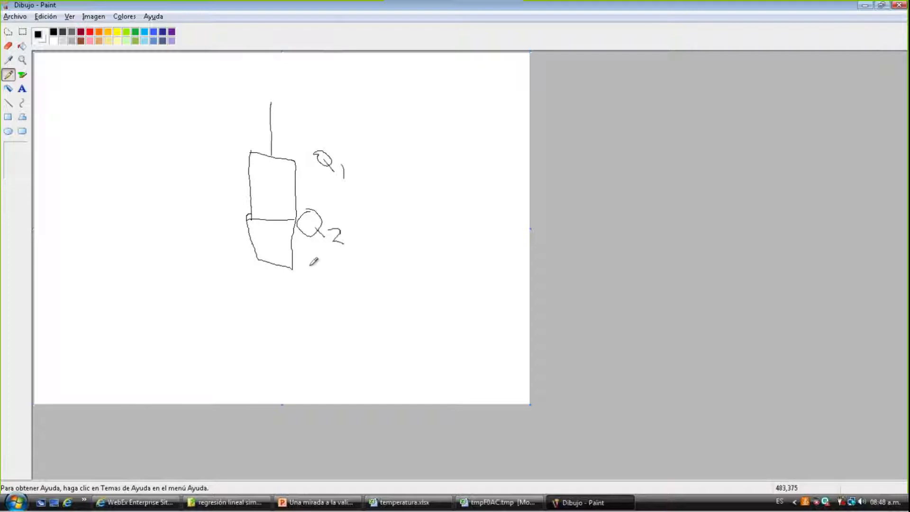
{"action": "mouse_move", "coordinate": [310, 261]}
{"action": "left_mouse_down"}
{"action": "mouse_move", "coordinate": [318, 277]}
{"action": "mouse_move", "coordinate": [323, 258]}
{"action": "mouse_move", "coordinate": [317, 265]}
{"action": "mouse_move", "coordinate": [346, 280]}
{"action": "mouse_move", "coordinate": [336, 288]}
{"action": "left_mouse_up"}
{"action": "left_click_drag", "start_coordinate": [277, 264], "coordinate": [288, 316]}
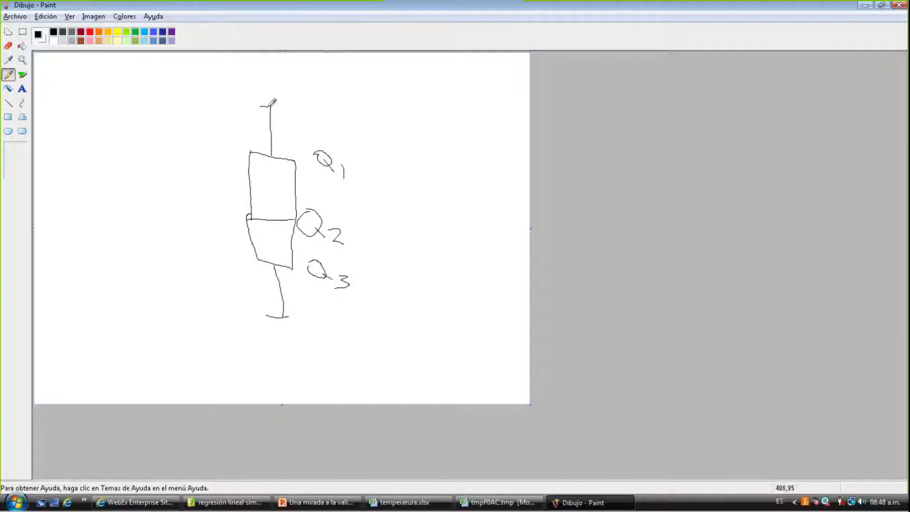
{"action": "left_click_drag", "start_coordinate": [260, 107], "coordinate": [279, 109]}
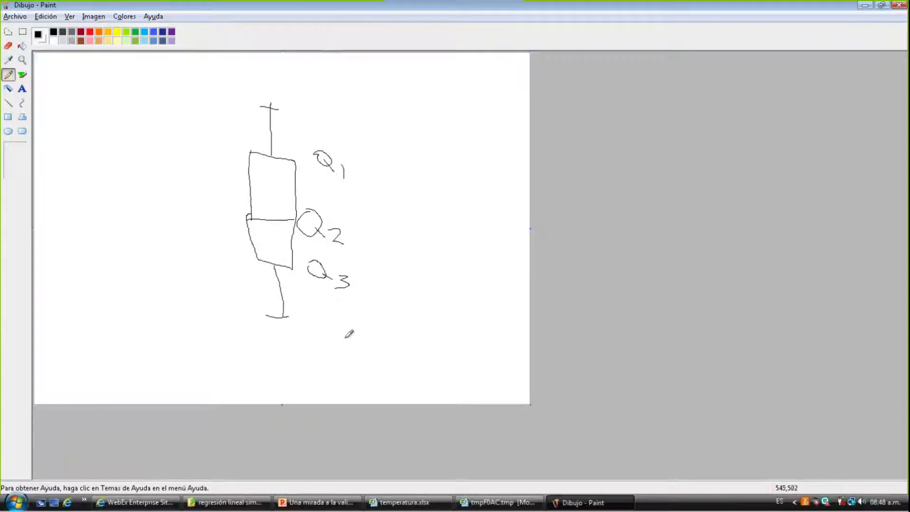
Write the limit "Q3 + 1.5 RI" beside the lower whisker's end and mark three outlier points beneath it
{"action": "mouse_move", "coordinate": [306, 312]}
{"action": "left_mouse_down"}
{"action": "mouse_move", "coordinate": [327, 338]}
{"action": "mouse_move", "coordinate": [350, 327]}
{"action": "mouse_move", "coordinate": [369, 338]}
{"action": "mouse_move", "coordinate": [390, 317]}
{"action": "mouse_move", "coordinate": [399, 331]}
{"action": "mouse_move", "coordinate": [423, 332]}
{"action": "mouse_move", "coordinate": [425, 317]}
{"action": "left_mouse_up"}
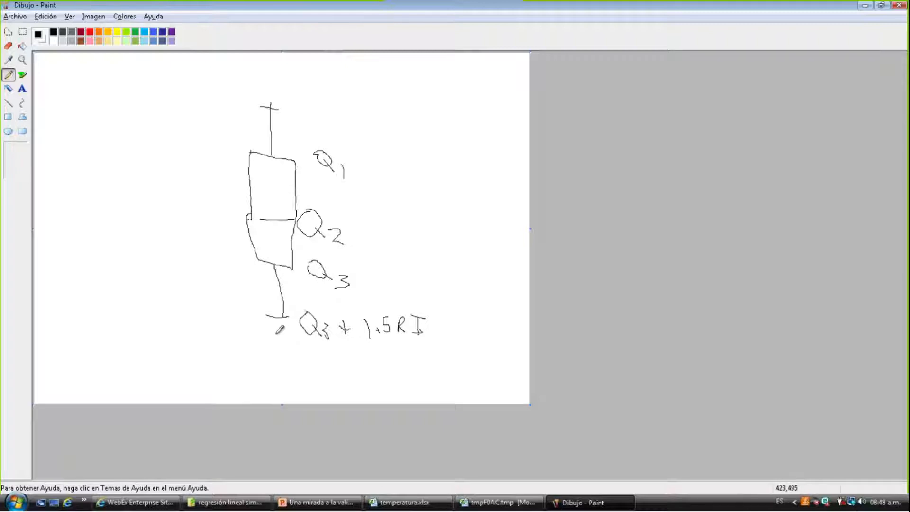
{"action": "left_click_drag", "start_coordinate": [275, 335], "coordinate": [275, 336]}
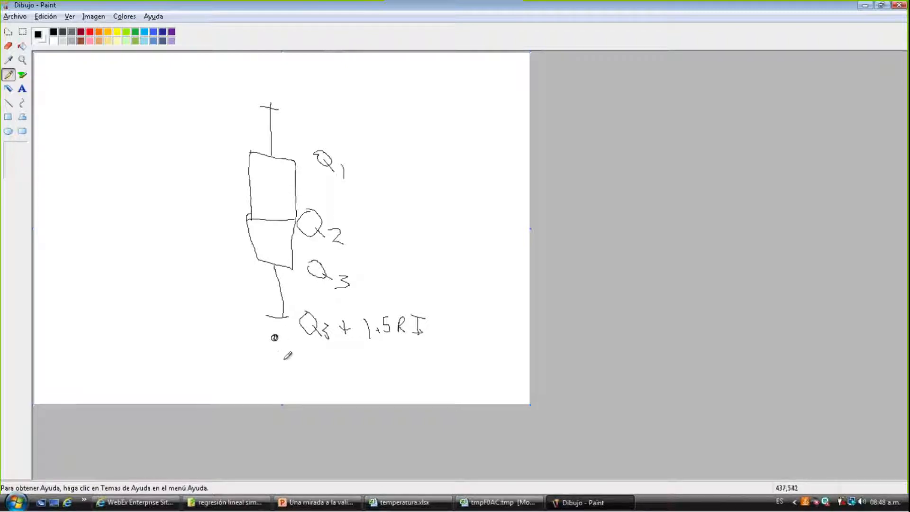
{"action": "left_click", "coordinate": [277, 358]}
{"action": "left_click", "coordinate": [278, 375]}
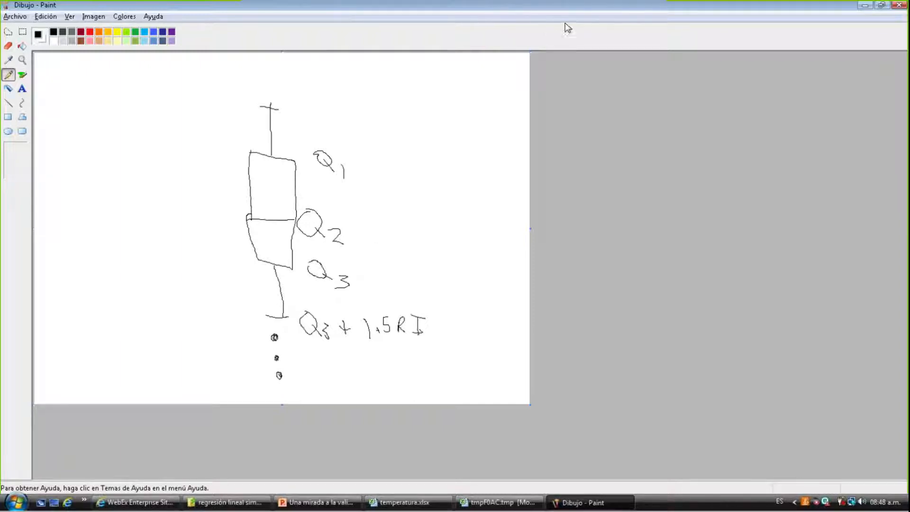
{"action": "left_click", "coordinate": [581, 22]}
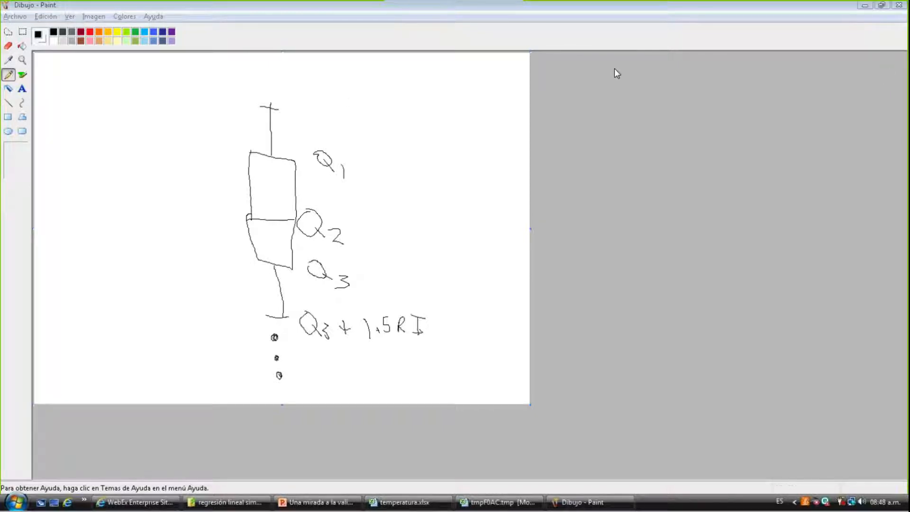
Mark an outlier point above the upper whisker and write the limit "Q1 - 1.5 RI" beside its end
{"action": "mouse_move", "coordinate": [273, 91]}
{"action": "left_mouse_down"}
{"action": "mouse_move", "coordinate": [303, 97]}
{"action": "mouse_move", "coordinate": [317, 120]}
{"action": "left_mouse_up"}
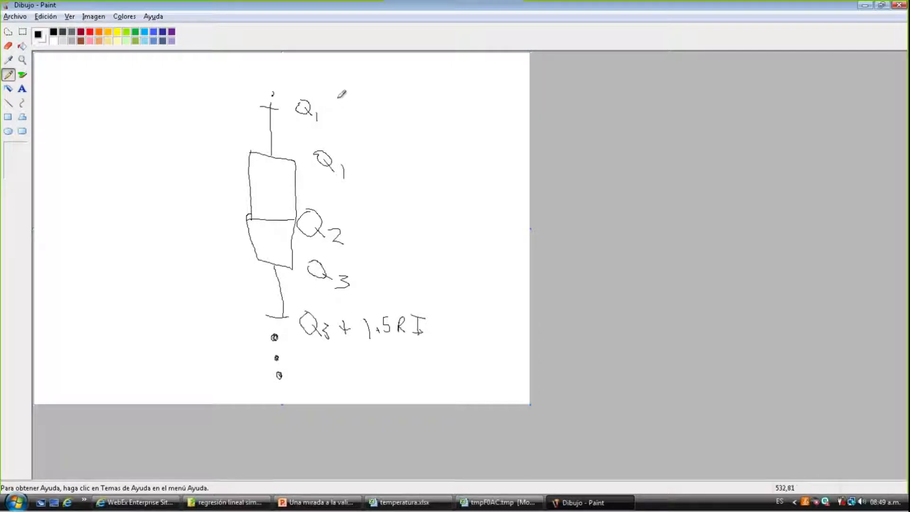
{"action": "left_click_drag", "start_coordinate": [351, 110], "coordinate": [357, 121]}
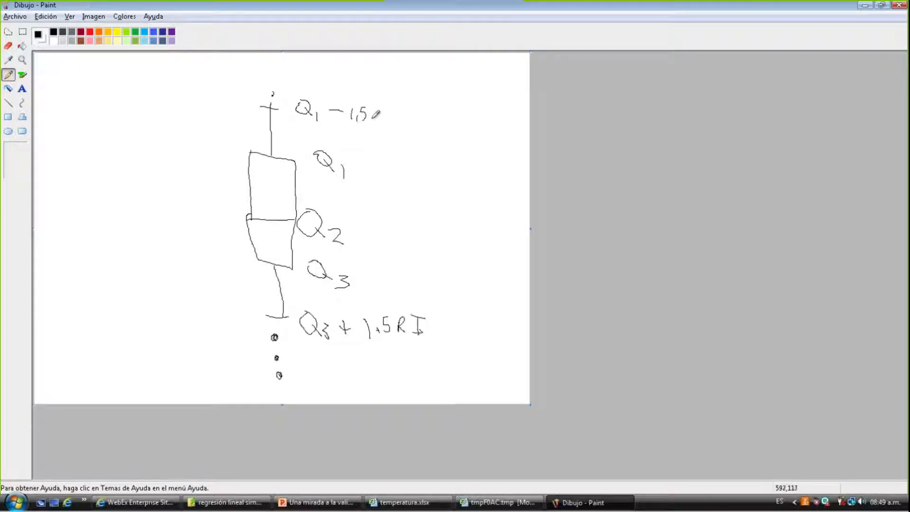
{"action": "mouse_move", "coordinate": [371, 120]}
{"action": "left_mouse_down"}
{"action": "mouse_move", "coordinate": [374, 108]}
{"action": "mouse_move", "coordinate": [381, 126]}
{"action": "mouse_move", "coordinate": [402, 122]}
{"action": "mouse_move", "coordinate": [403, 110]}
{"action": "left_mouse_up"}
{"action": "left_click", "coordinate": [388, 122]}
Review the data in A2:B21 of the temperatura.xlsx workbook and the Micronumerosidad result for temperatura on the Diagnósticos sheet of the report workbook
{"action": "left_click", "coordinate": [403, 502]}
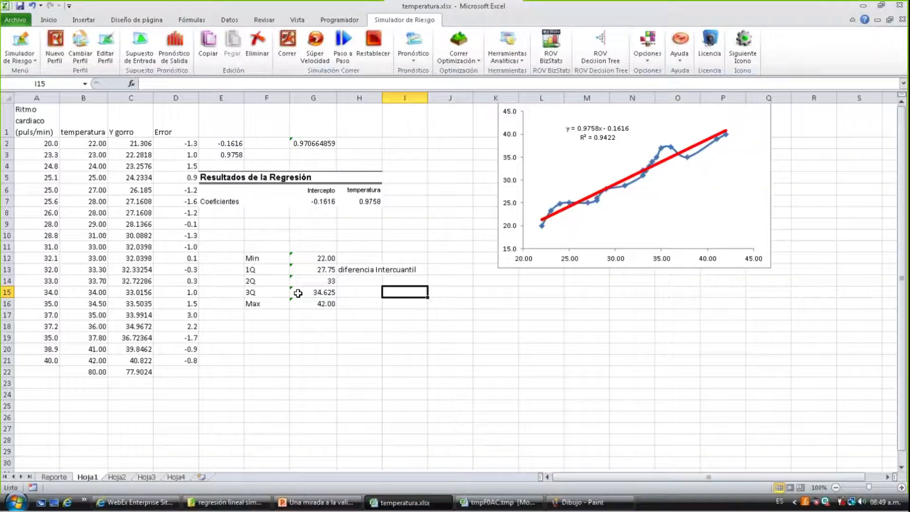
{"action": "mouse_move", "coordinate": [37, 143]}
{"action": "left_mouse_down"}
{"action": "mouse_move", "coordinate": [97, 326]}
{"action": "mouse_move", "coordinate": [130, 351]}
{"action": "mouse_move", "coordinate": [104, 360]}
{"action": "left_mouse_up"}
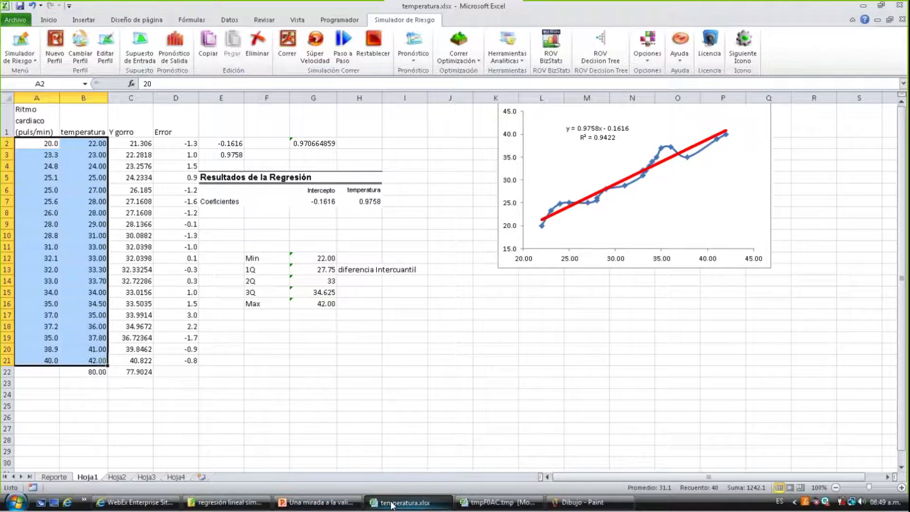
{"action": "left_click", "coordinate": [499, 502]}
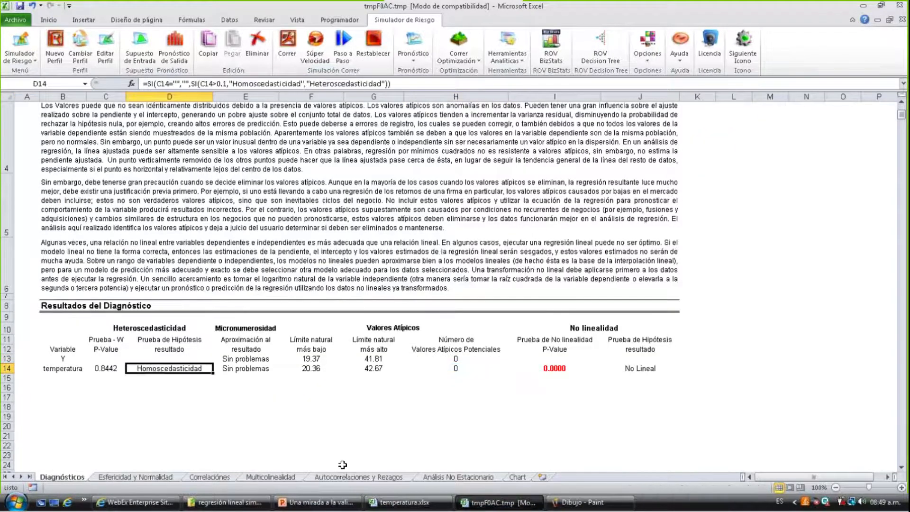
{"action": "key", "text": "Right"}
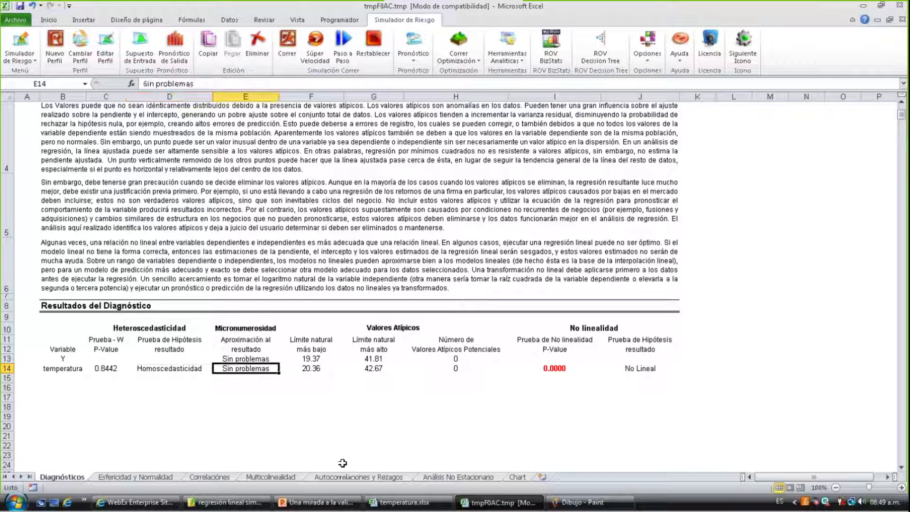
Review the Valores Atípicos limits and the number of potential outliers for temperatura on the Diagnósticos sheet
{"action": "key", "text": "Right"}
{"action": "key", "text": "Right"}
{"action": "key", "text": "Right"}
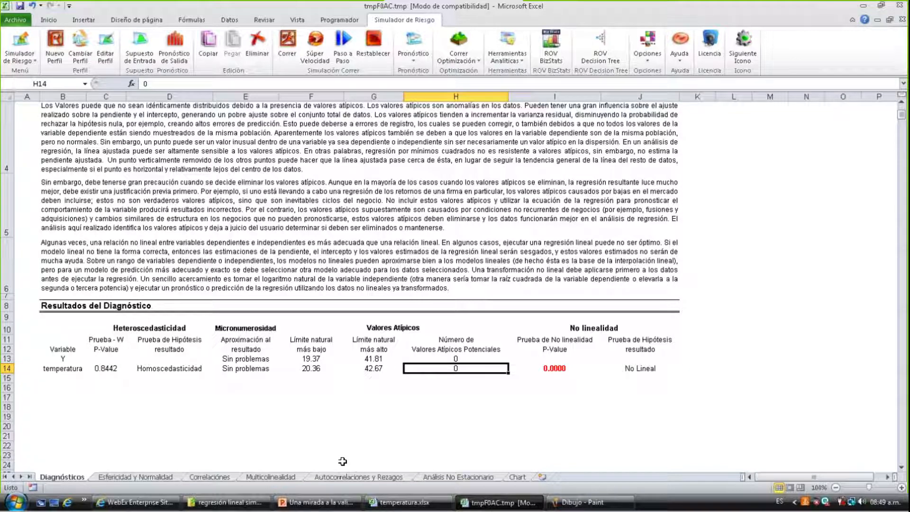
Examine the No linealidad test result for temperatura in I10:J14 and the No linealidad slide in the PowerPoint presentation
{"action": "key", "text": "Right"}
{"action": "key", "text": "Right"}
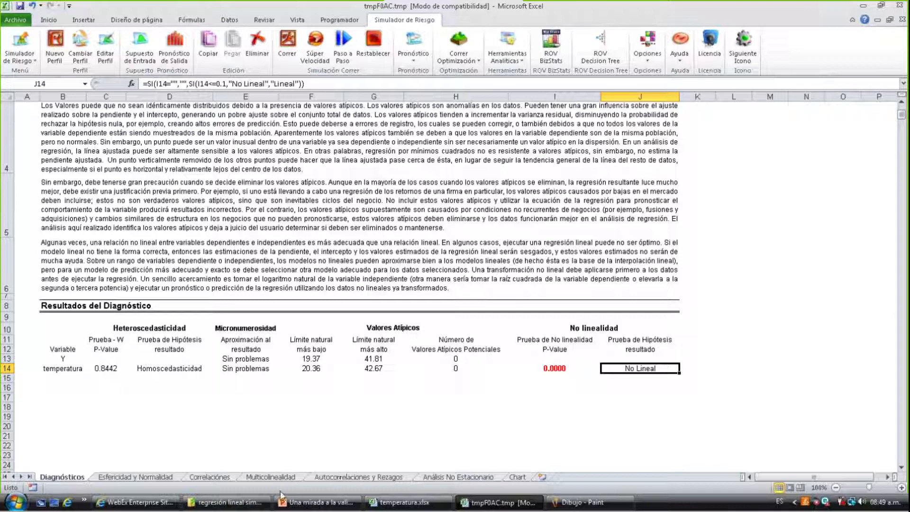
{"action": "left_click_drag", "start_coordinate": [553, 329], "coordinate": [597, 371]}
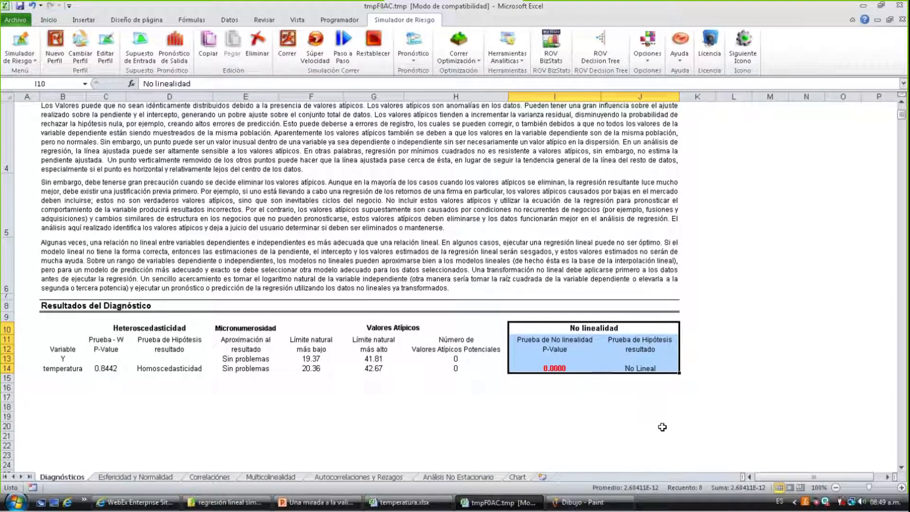
{"action": "left_click_drag", "start_coordinate": [644, 341], "coordinate": [649, 375]}
{"action": "left_click", "coordinate": [650, 374]}
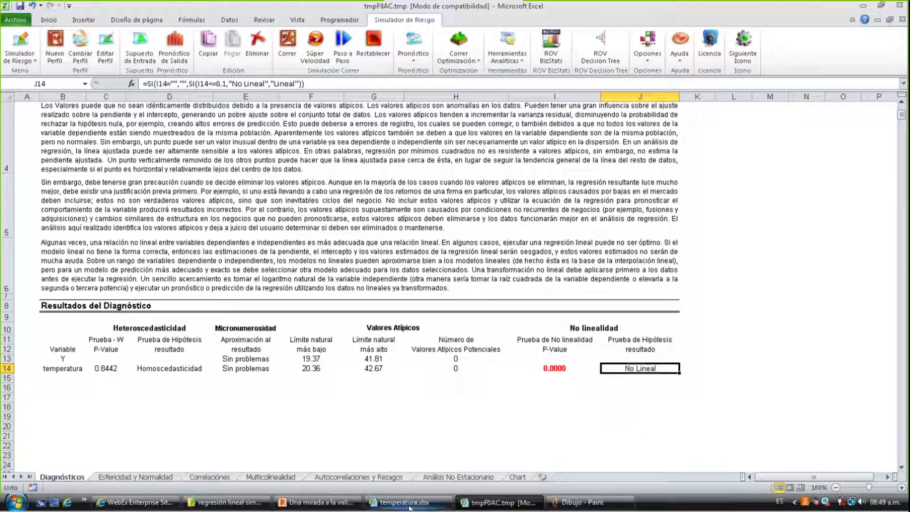
{"action": "left_click", "coordinate": [344, 504]}
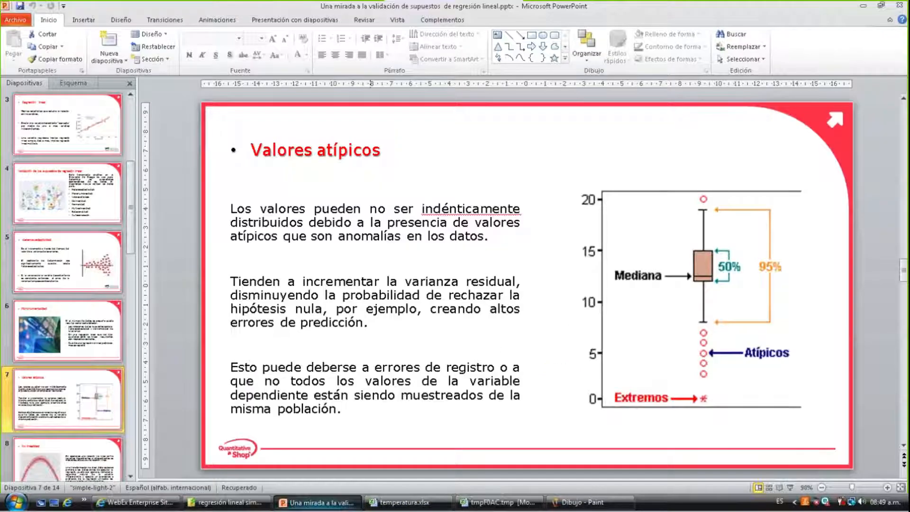
{"action": "scroll", "coordinate": [218, 268], "scroll_direction": "down", "scroll_amount": 1}
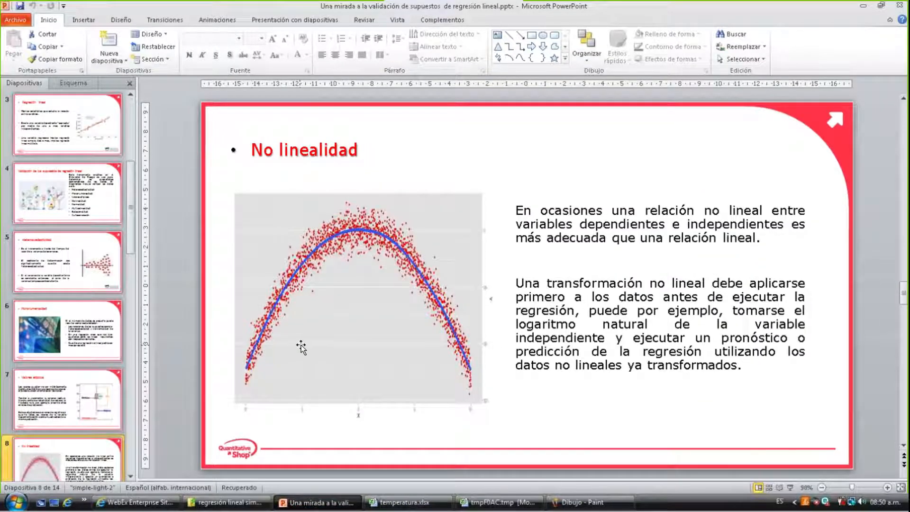
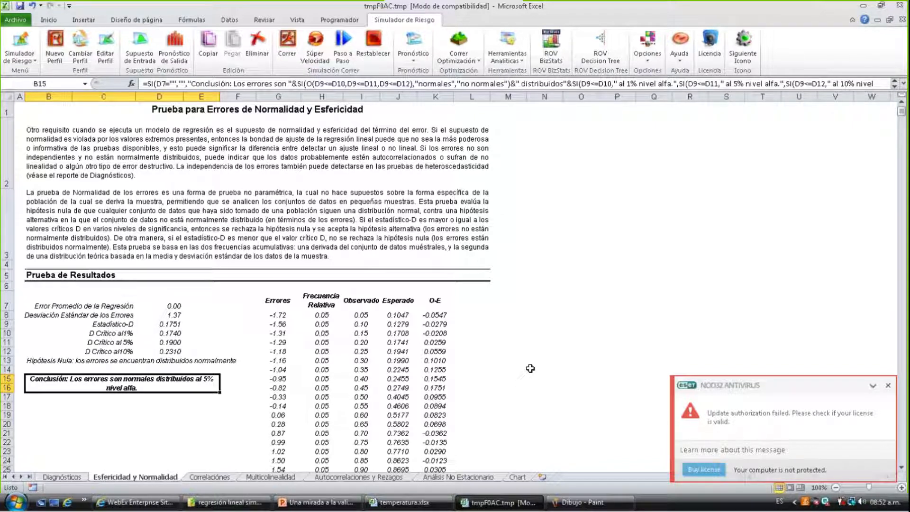
Dismiss the antivirus notice, examine the Estadístico-D on the Esfericidad y Normalidad sheet, and view the Multicolinealidad slide in PowerPoint
{"action": "left_click", "coordinate": [888, 386]}
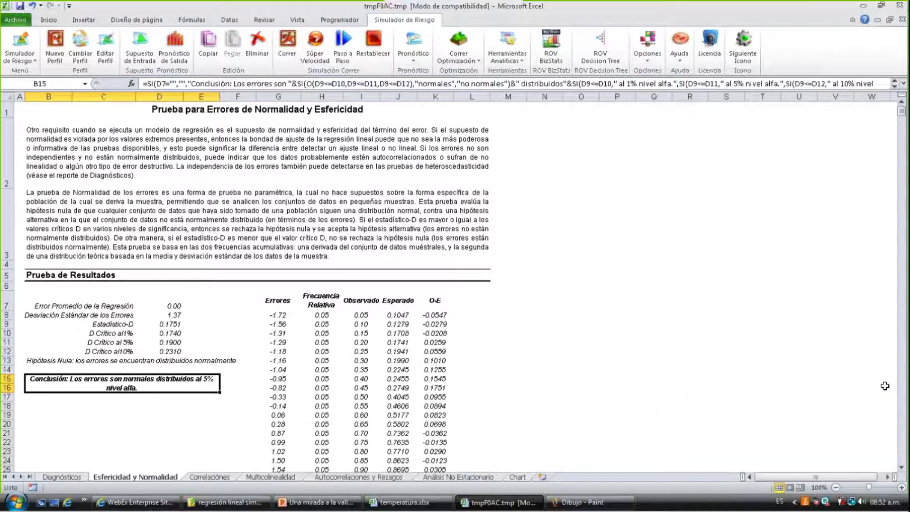
{"action": "left_click", "coordinate": [124, 324]}
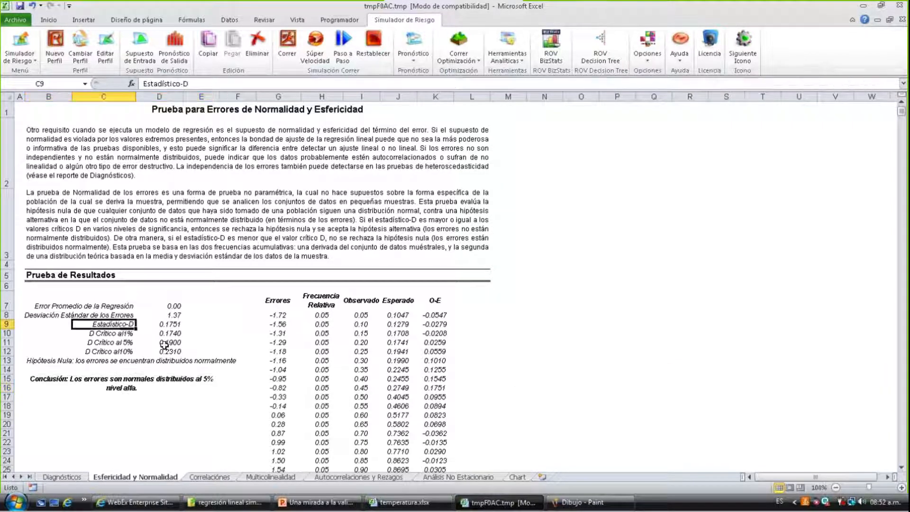
{"action": "key", "text": "shift+Right"}
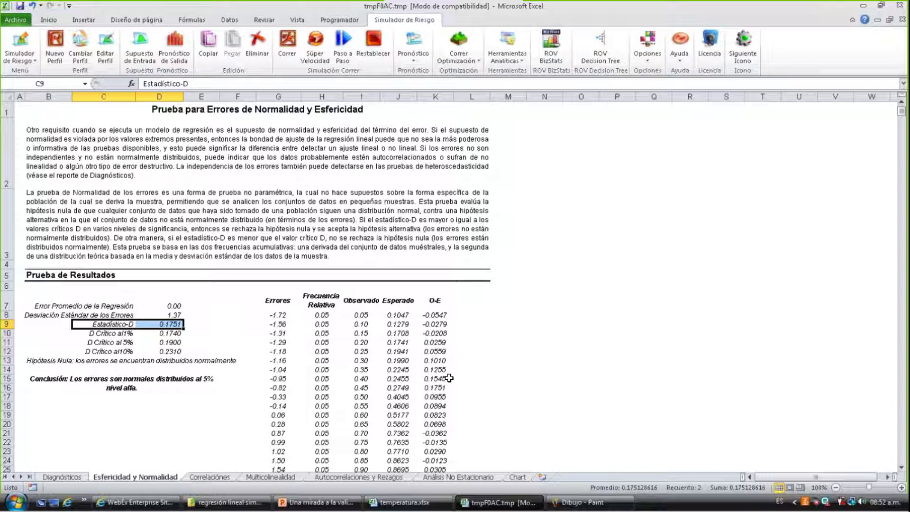
{"action": "key", "text": "Right"}
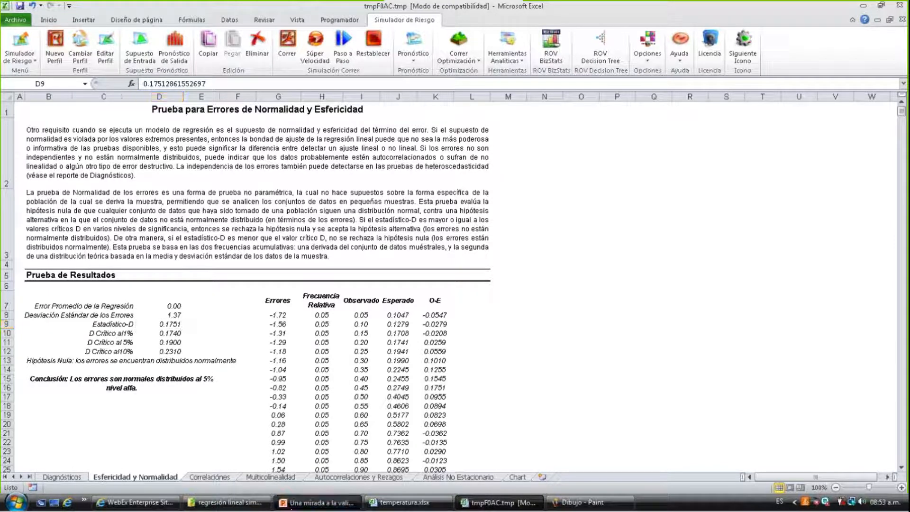
{"action": "left_click", "coordinate": [291, 503]}
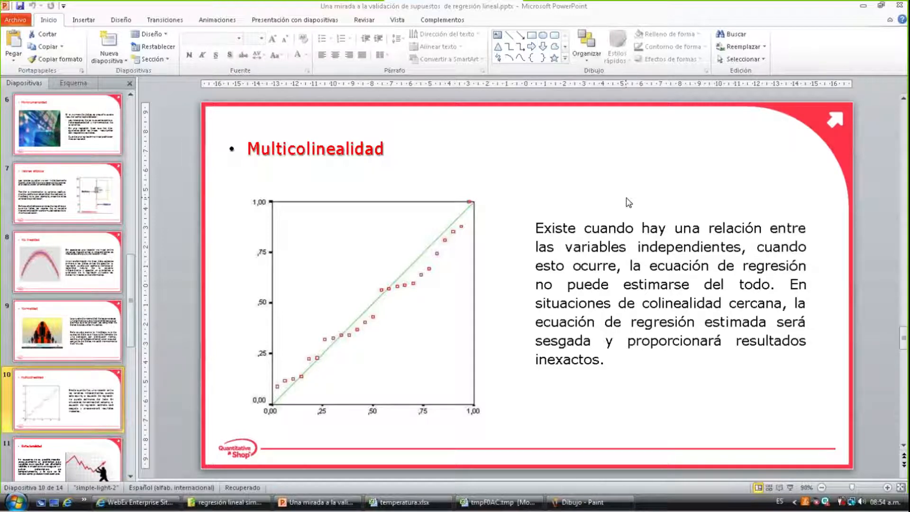
Review the temperatura values in B2:B21 of temperatura.xlsx and the Pearson correlation matrix on the report workbook's Correlaciones sheet
{"action": "left_click", "coordinate": [403, 502]}
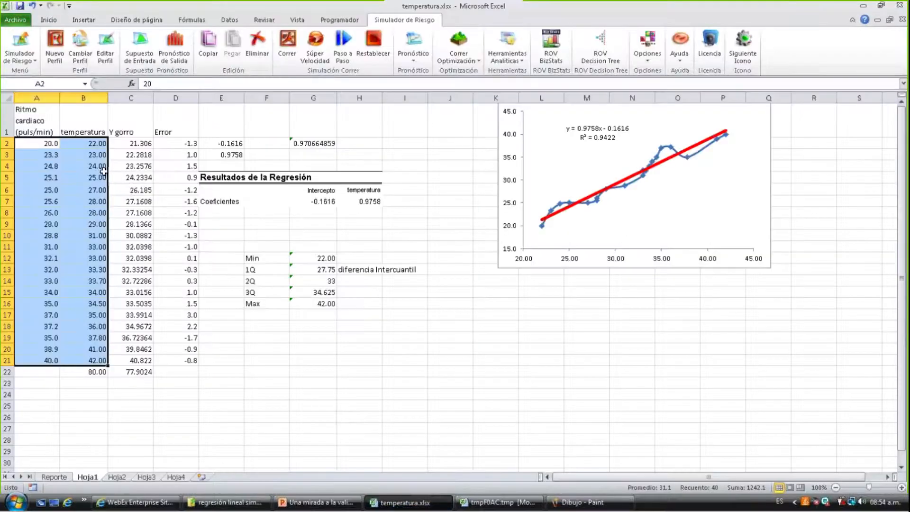
{"action": "left_click_drag", "start_coordinate": [90, 142], "coordinate": [100, 360]}
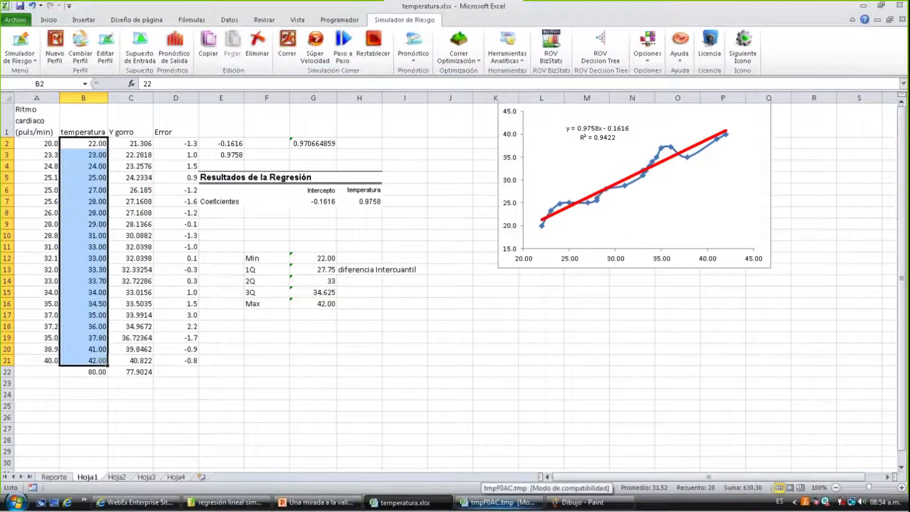
{"action": "left_click", "coordinate": [498, 501]}
{"action": "left_click", "coordinate": [210, 477]}
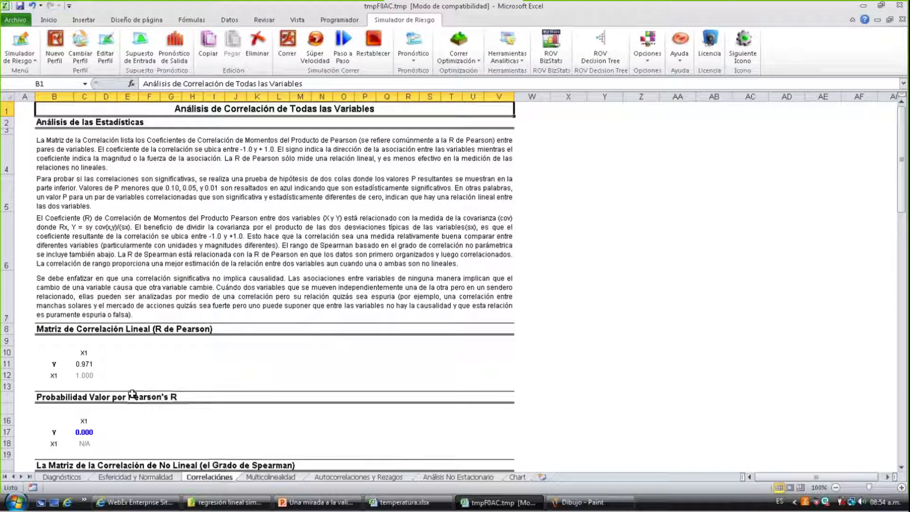
{"action": "scroll", "coordinate": [132, 393], "scroll_direction": "down", "scroll_amount": 2}
{"action": "scroll", "coordinate": [132, 394], "scroll_direction": "up", "scroll_amount": 1}
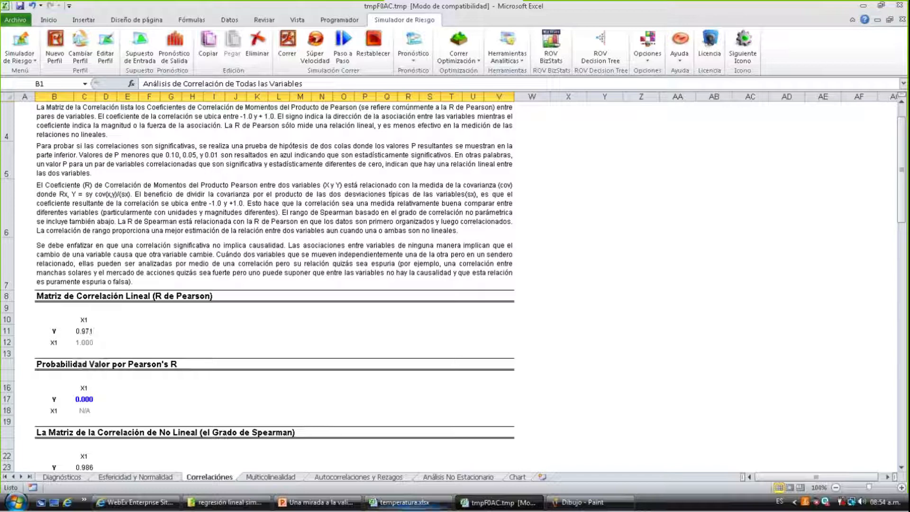
Compare the COEF.DE.CORREL result in G2 of temperatura.xlsx with the Pearson coefficient in C11 of the report's Correlaciones sheet
{"action": "left_click", "coordinate": [402, 502]}
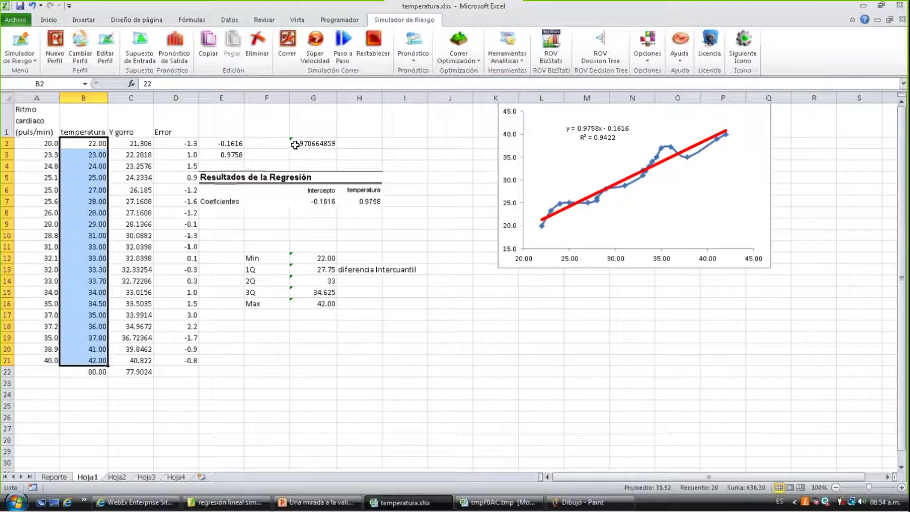
{"action": "left_click", "coordinate": [303, 143]}
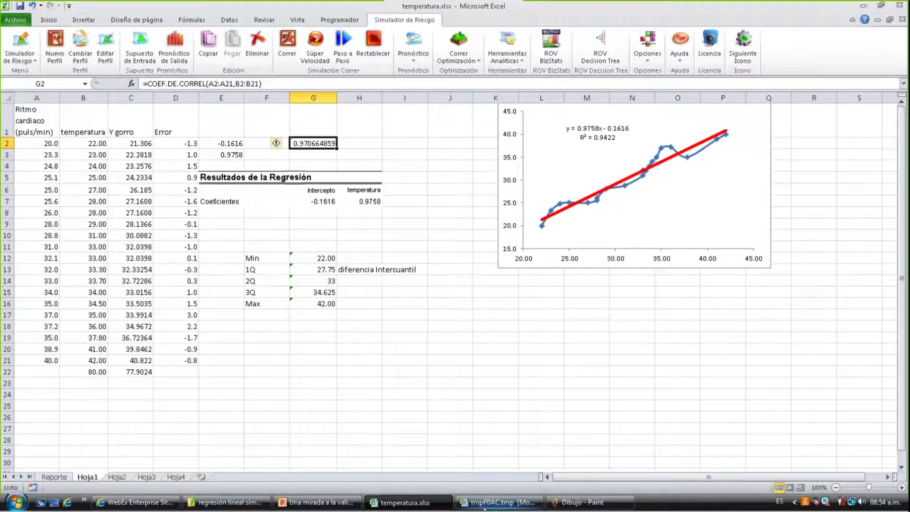
{"action": "left_click", "coordinate": [488, 502]}
{"action": "left_click", "coordinate": [445, 502]}
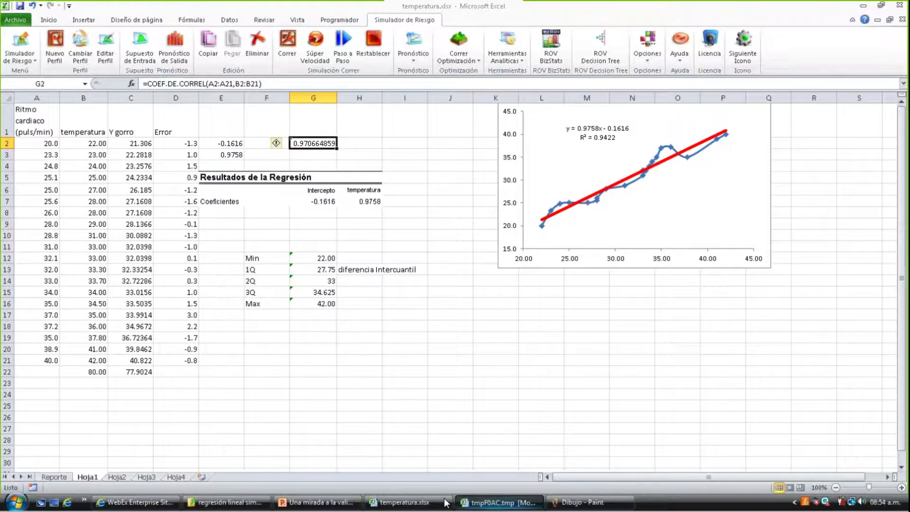
{"action": "left_click", "coordinate": [474, 502]}
{"action": "left_click_drag", "start_coordinate": [232, 84], "coordinate": [141, 84]}
{"action": "key", "text": "Escape"}
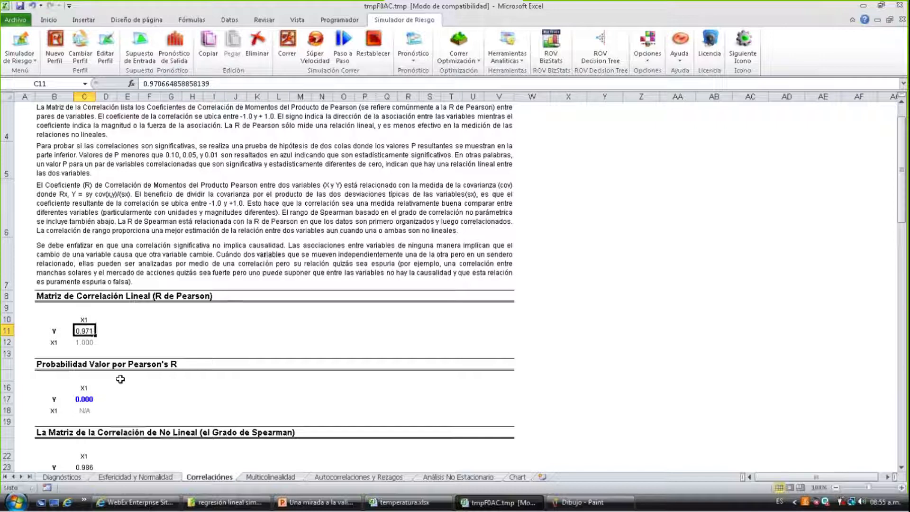
{"action": "left_click", "coordinate": [56, 318]}
{"action": "left_click_drag", "start_coordinate": [56, 318], "coordinate": [207, 356]}
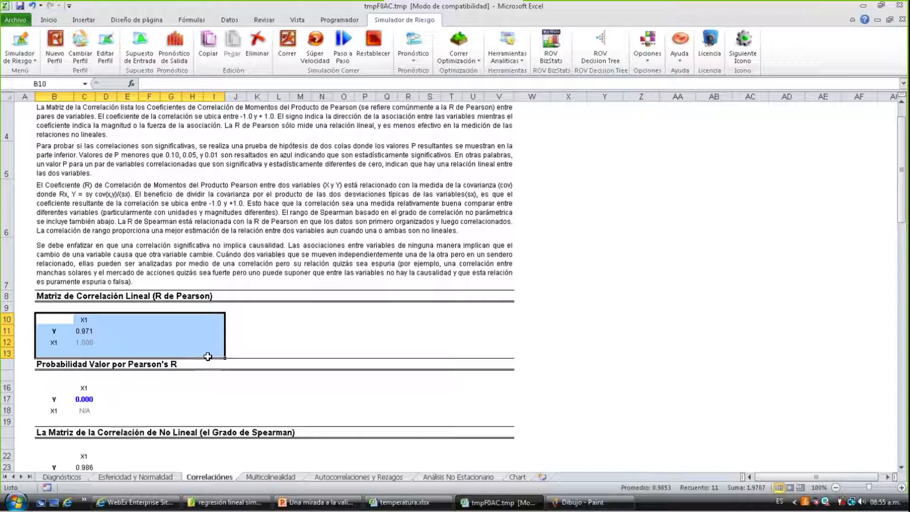
Examine the correlation matrix section on the Multicolinealidad sheet of the report workbook
{"action": "left_click", "coordinate": [277, 479]}
{"action": "left_click", "coordinate": [82, 298]}
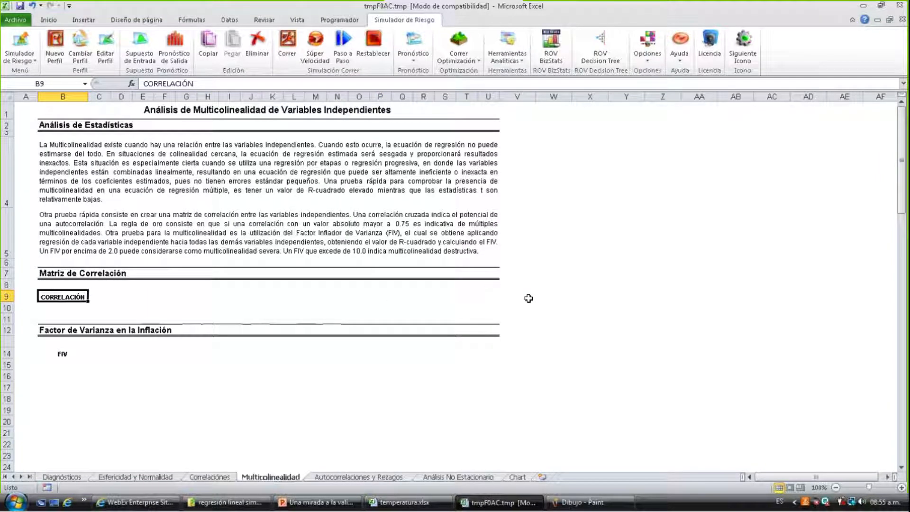
{"action": "key", "text": "Right"}
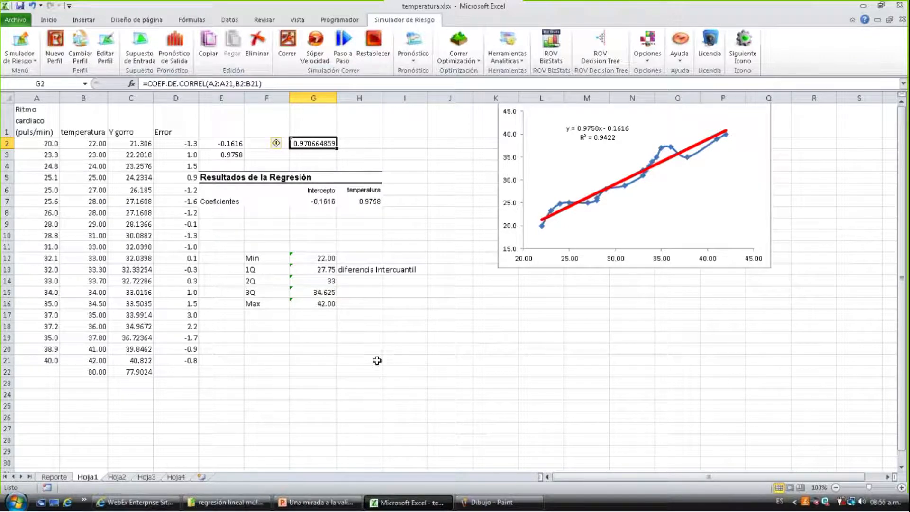
Cancel closing temperatura.xlsx and open vinos.xlsx from the regresión lineal múltiple folder
{"action": "left_click", "coordinate": [902, 5]}
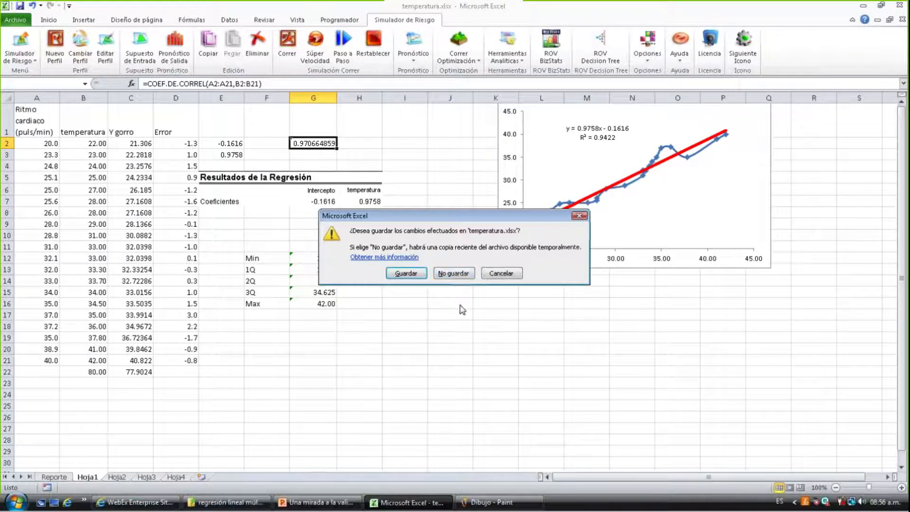
{"action": "left_click", "coordinate": [503, 273]}
{"action": "left_click", "coordinate": [240, 503]}
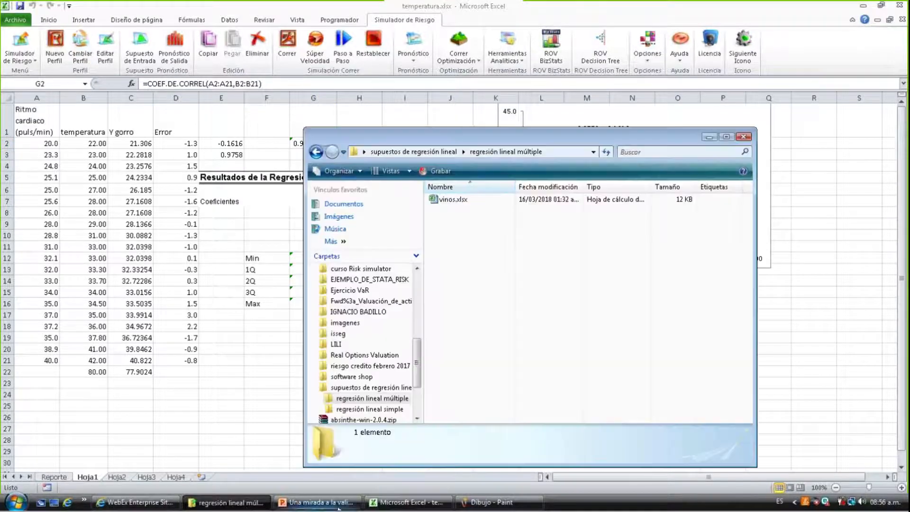
{"action": "double_click", "coordinate": [465, 203]}
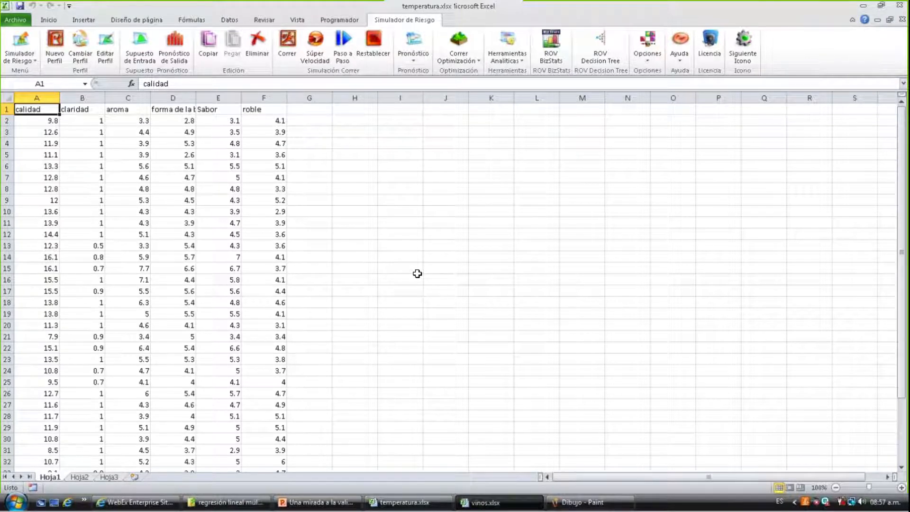
Review the calidad column and the explanatory variables from claridad to roble in the wine data on Hoja1
{"action": "key", "text": "Right"}
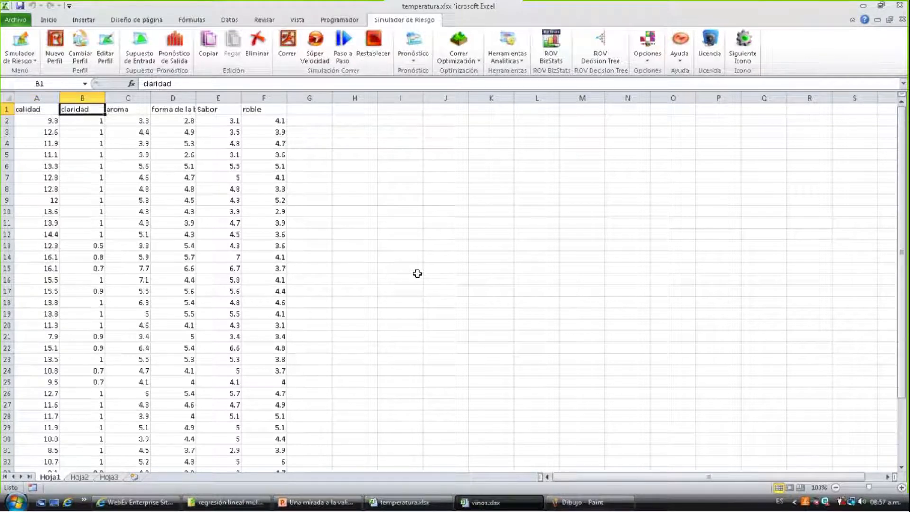
{"action": "key", "text": "ctrl+shift+Right"}
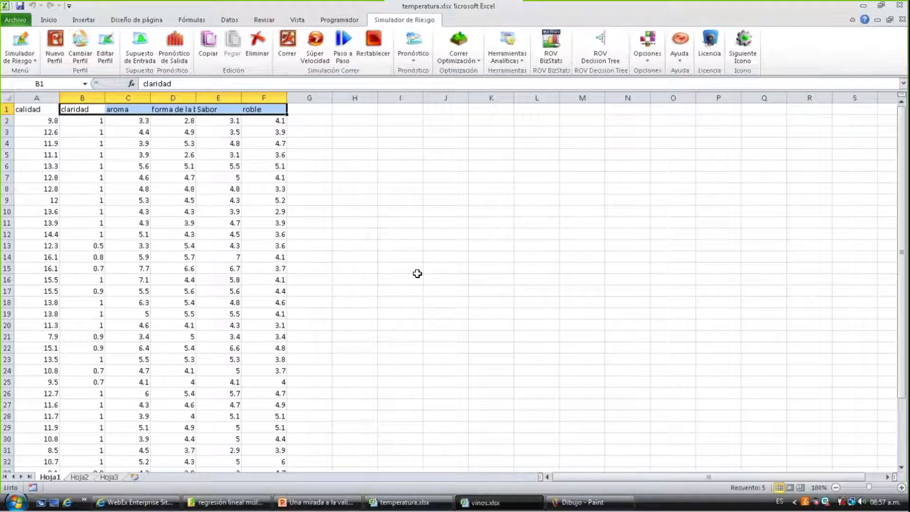
{"action": "key", "text": "Left"}
{"action": "key", "text": "Down"}
{"action": "key", "text": "ctrl+shift+Down"}
{"action": "key", "text": "Up"}
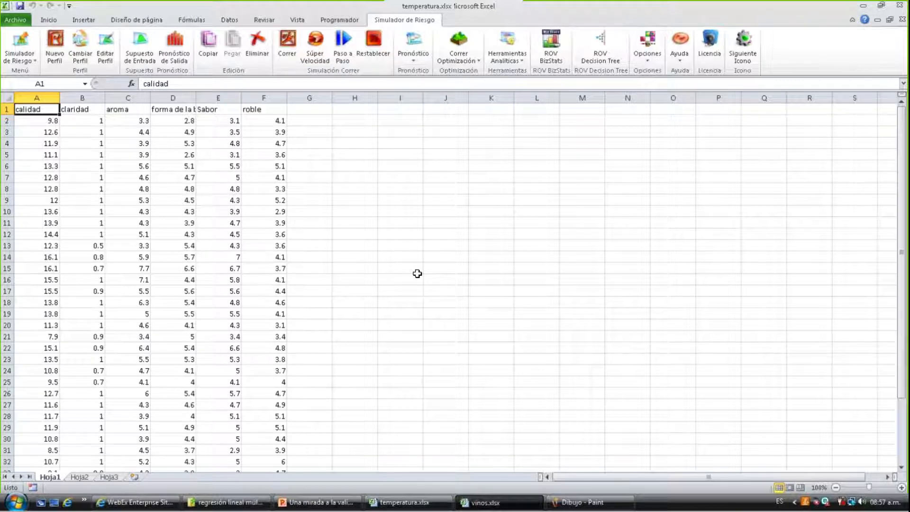
{"action": "key", "text": "ctrl+Right"}
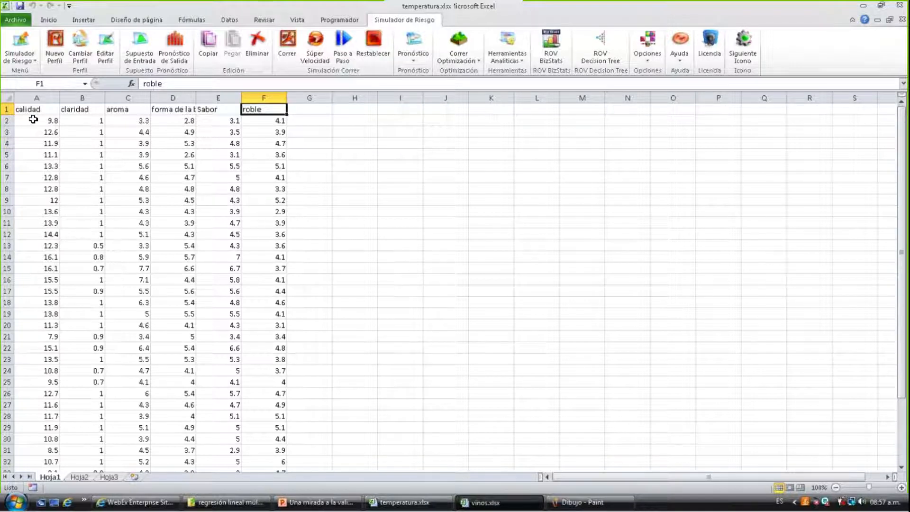
Run the Herramientas de Diagnóstico analysis on the wine data in A1:F39 with calidad as the dependent variable
{"action": "left_click", "coordinate": [43, 112]}
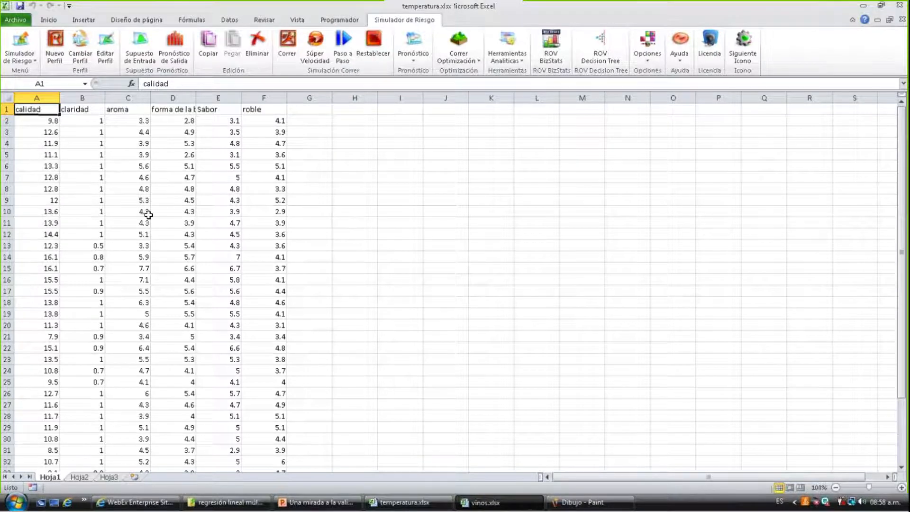
{"action": "key", "text": "ctrl+shift+Right"}
{"action": "key", "text": "ctrl+shift+Down"}
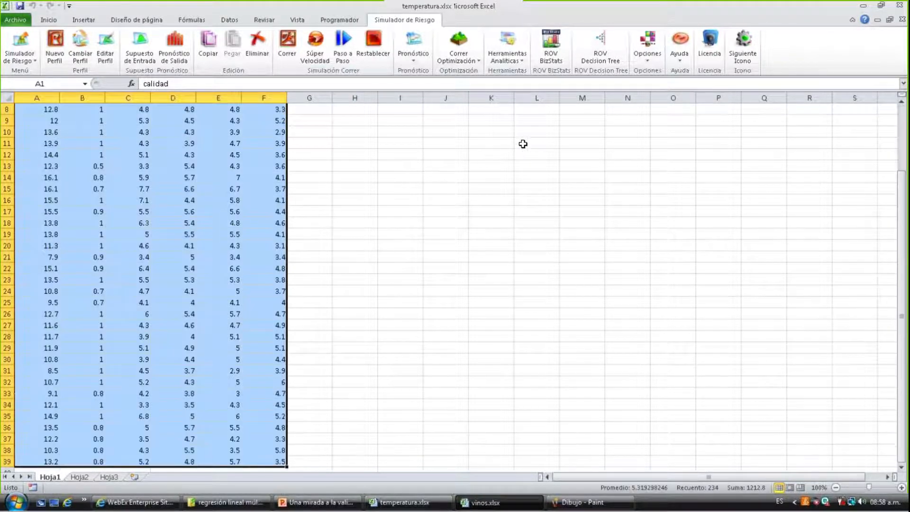
{"action": "left_click", "coordinate": [517, 60]}
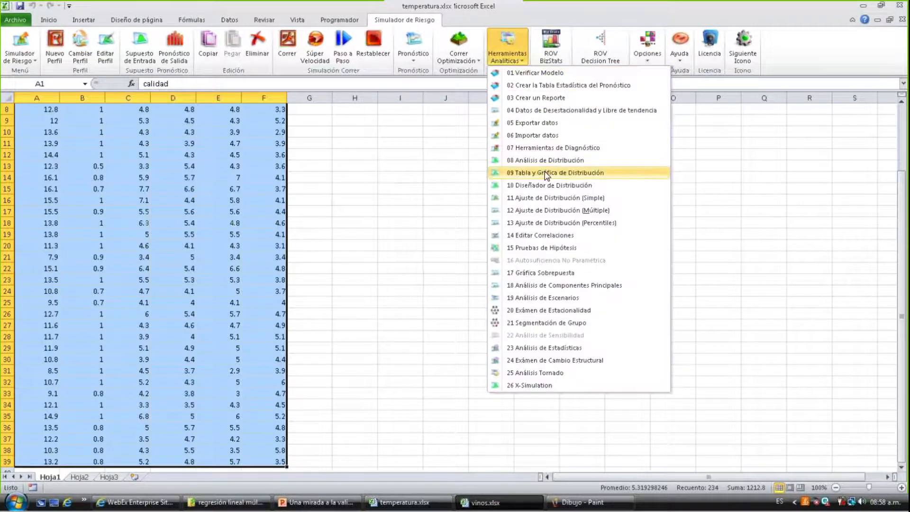
{"action": "left_click", "coordinate": [539, 148]}
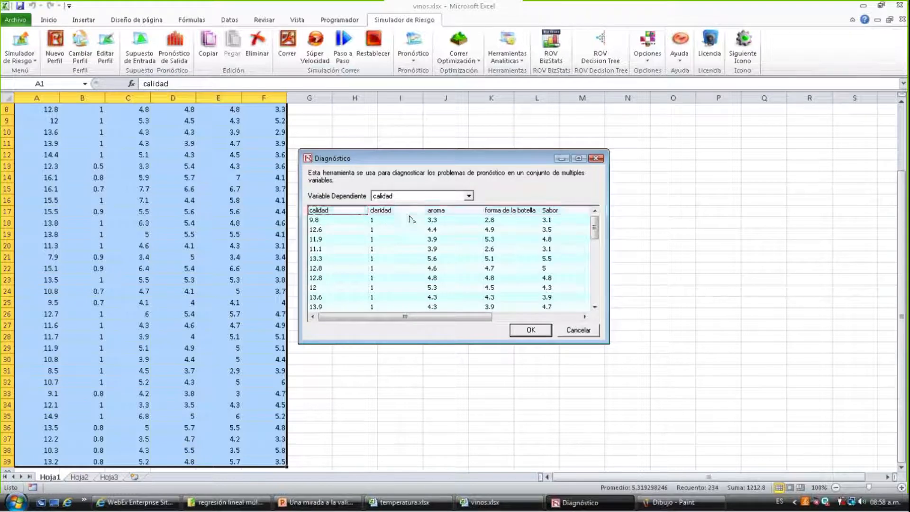
{"action": "left_click", "coordinate": [530, 330]}
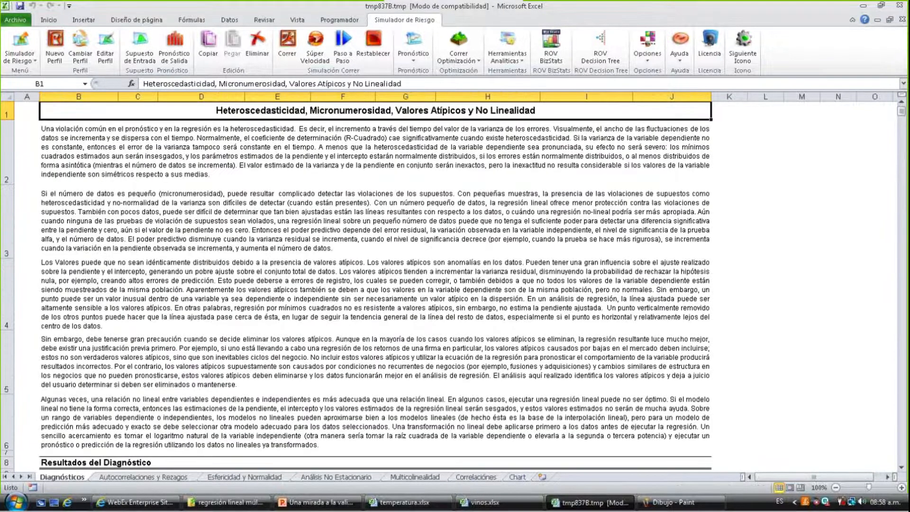
Examine the heteroscedasticity test results for claridad, aroma, forma de la botella, Sabor and roble on the Diagnósticos sheet
{"action": "scroll", "coordinate": [73, 480], "scroll_direction": "down", "scroll_amount": 1}
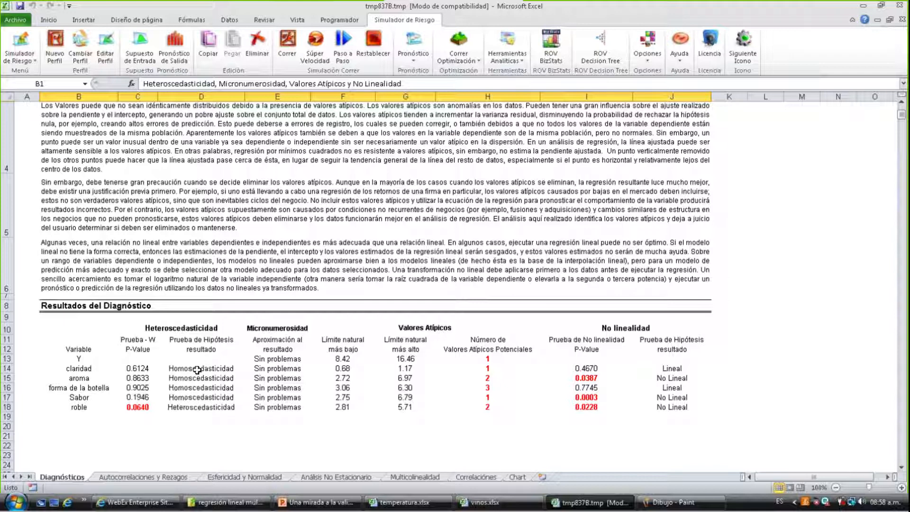
{"action": "left_click_drag", "start_coordinate": [201, 367], "coordinate": [202, 399]}
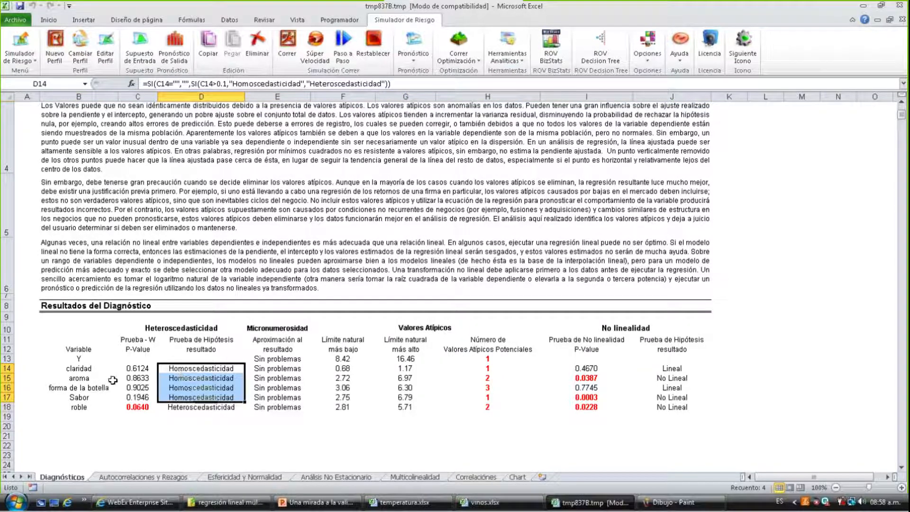
{"action": "left_click_drag", "start_coordinate": [85, 368], "coordinate": [90, 397]}
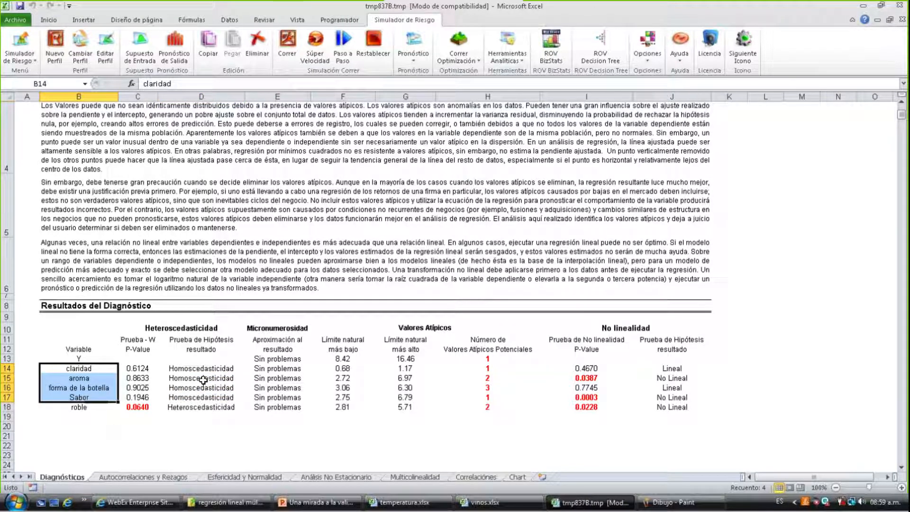
{"action": "left_click_drag", "start_coordinate": [191, 368], "coordinate": [199, 397]}
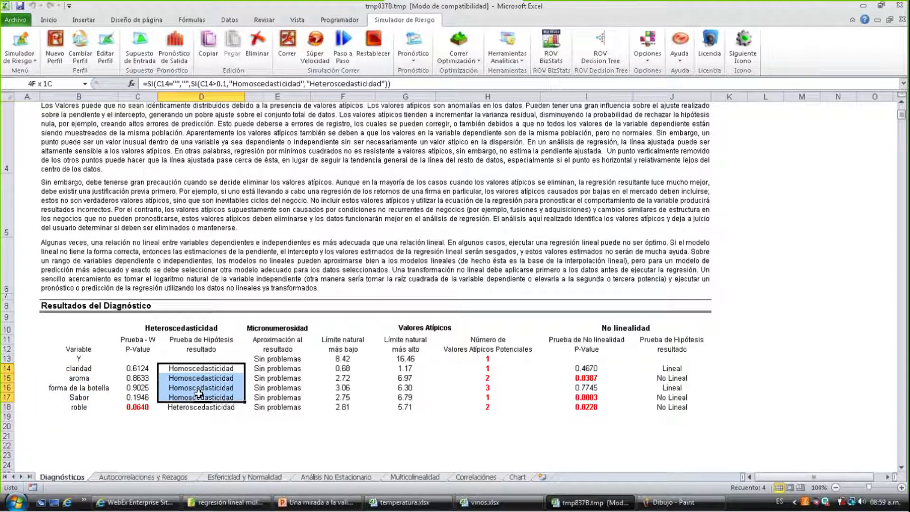
{"action": "left_click", "coordinate": [7, 407]}
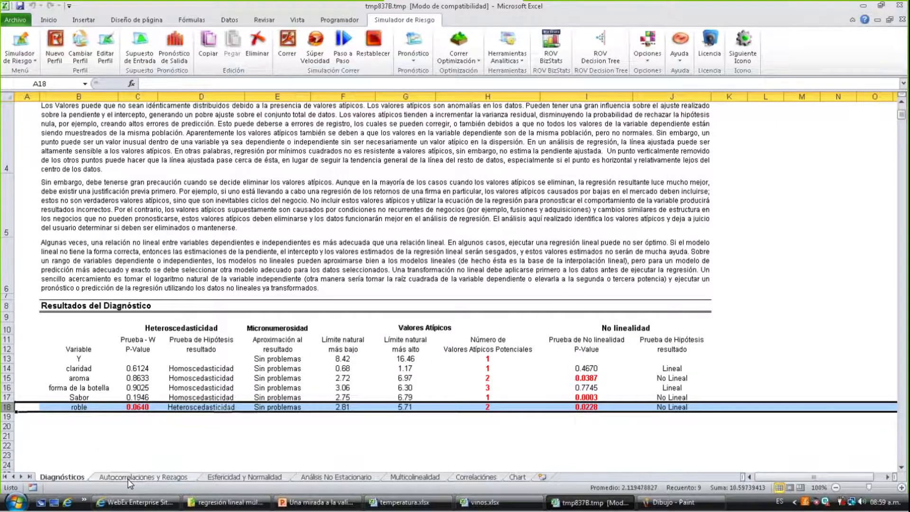
{"action": "scroll", "coordinate": [124, 425], "scroll_direction": "up", "scroll_amount": 1}
{"action": "scroll", "coordinate": [133, 459], "scroll_direction": "down", "scroll_amount": 3}
{"action": "scroll", "coordinate": [135, 464], "scroll_direction": "up", "scroll_amount": 2}
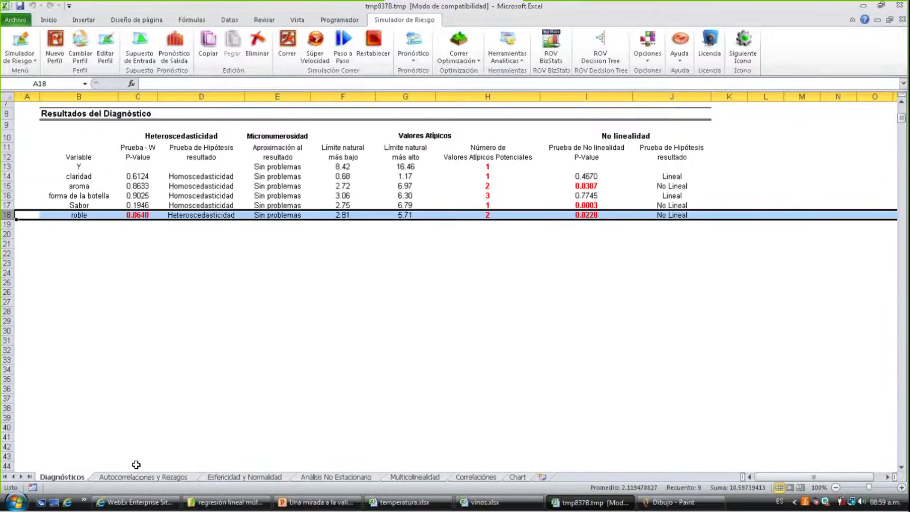
Review the micronumerosity and potential outlier columns of the diagnostic results, checking them against the wine data in vinos.xlsx
{"action": "left_click_drag", "start_coordinate": [278, 317], "coordinate": [280, 390]}
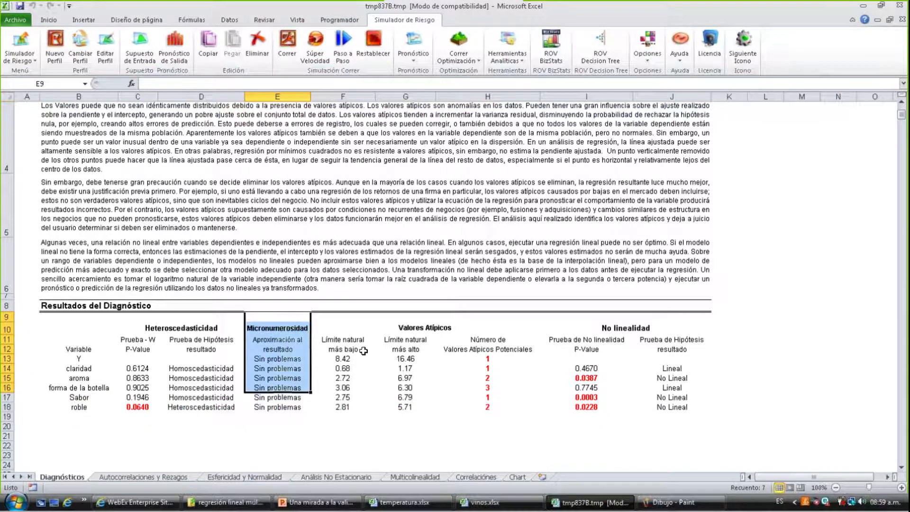
{"action": "left_click_drag", "start_coordinate": [479, 339], "coordinate": [480, 417]}
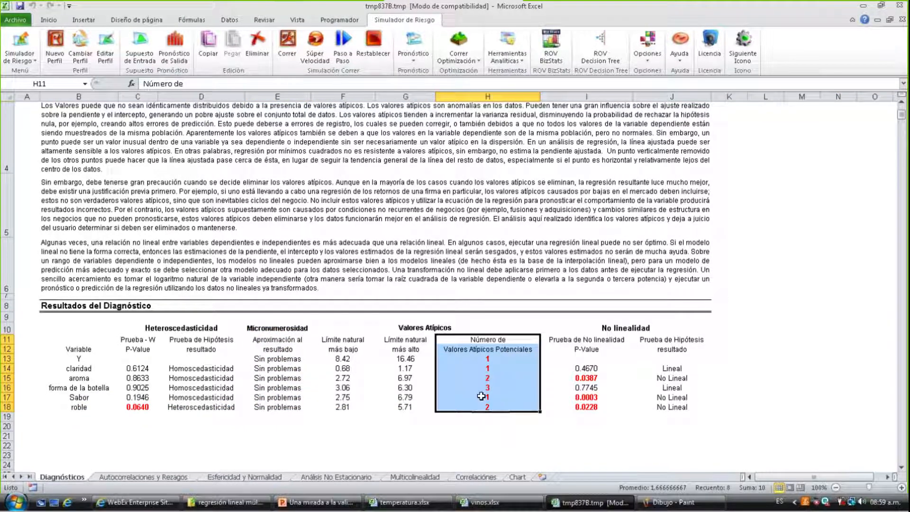
{"action": "left_click", "coordinate": [488, 502]}
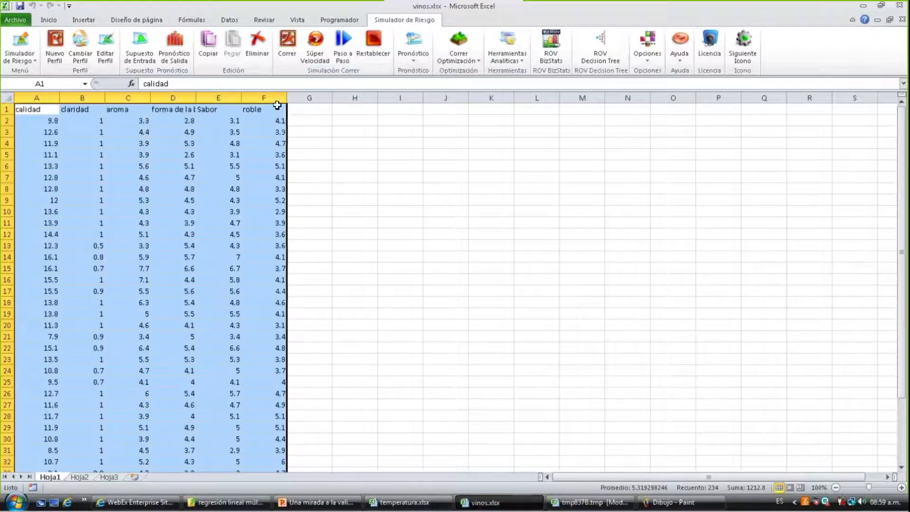
{"action": "left_click", "coordinate": [303, 119]}
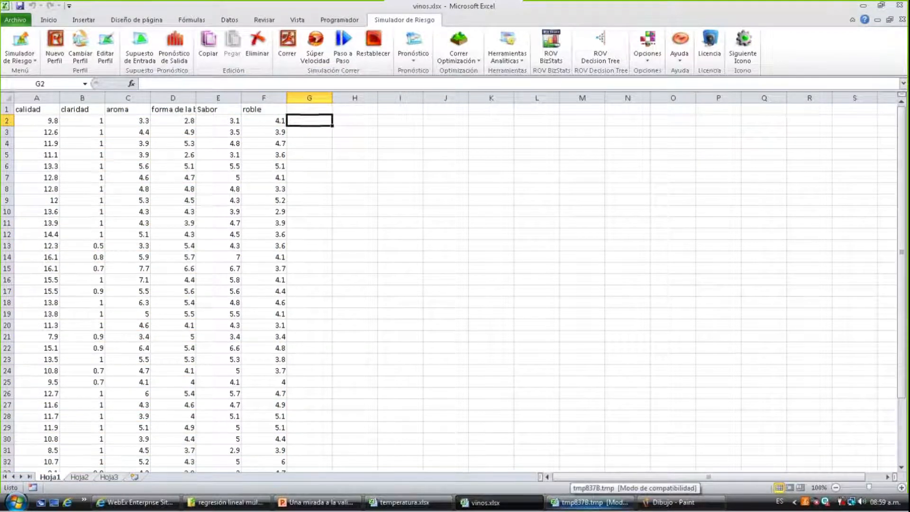
{"action": "left_click", "coordinate": [589, 502]}
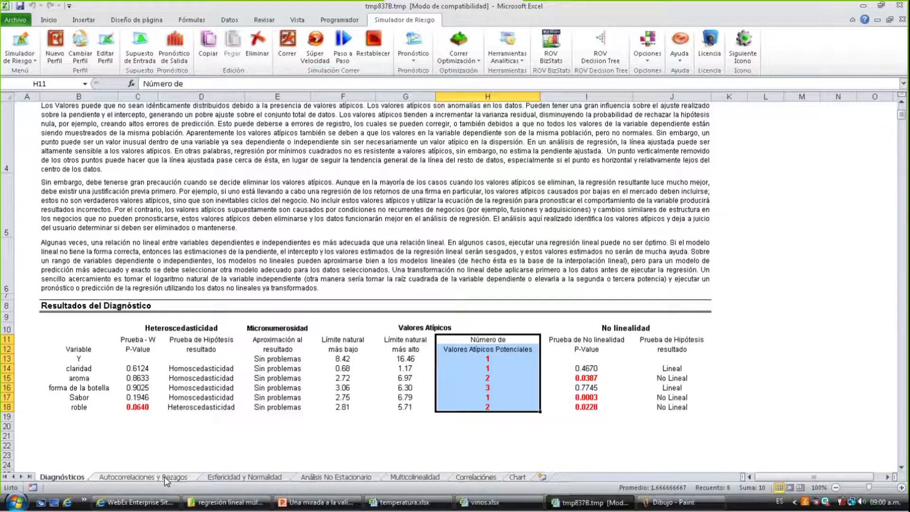
Run a multiple regression analysis on the wine data in A1:F39 of vinos.xlsx with calidad as the dependent variable
{"action": "left_click", "coordinate": [499, 501]}
{"action": "left_click", "coordinate": [37, 110]}
{"action": "left_click_drag", "start_coordinate": [37, 109], "coordinate": [265, 462]}
{"action": "left_click", "coordinate": [413, 47]}
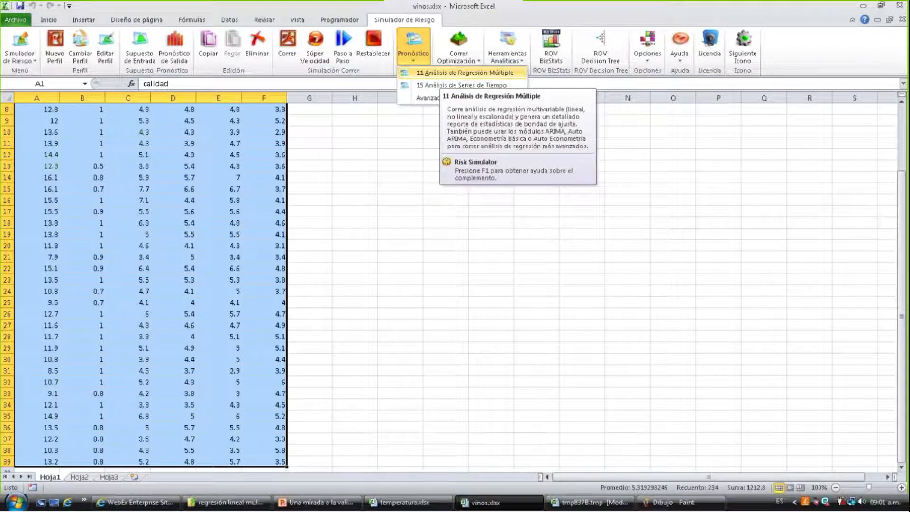
{"action": "left_click", "coordinate": [441, 73]}
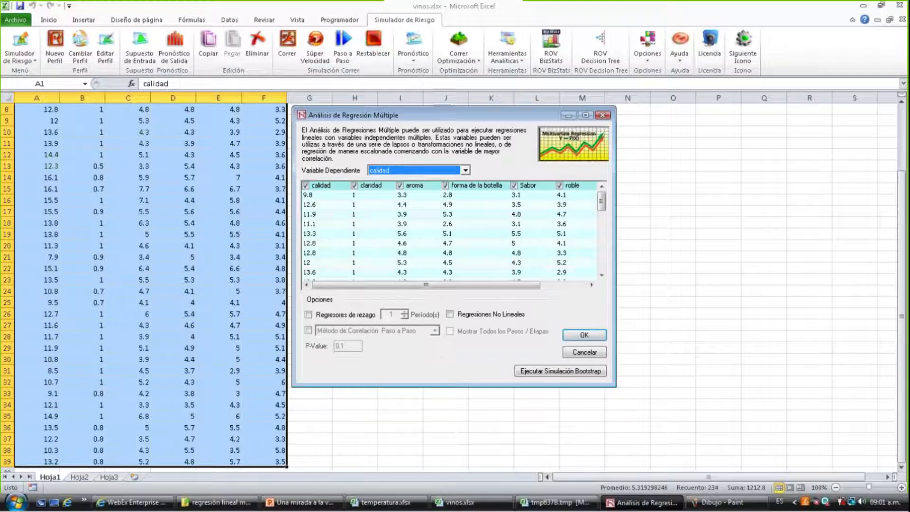
{"action": "left_click", "coordinate": [584, 334]}
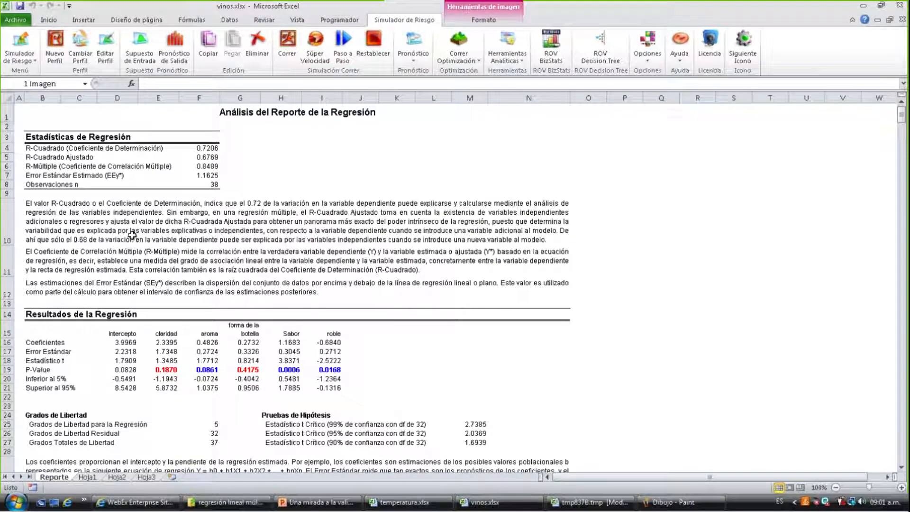
Examine the R-Cuadrado, the P-Value row and the claridad, aroma and forma de la botella results in the regression report
{"action": "left_click", "coordinate": [214, 149]}
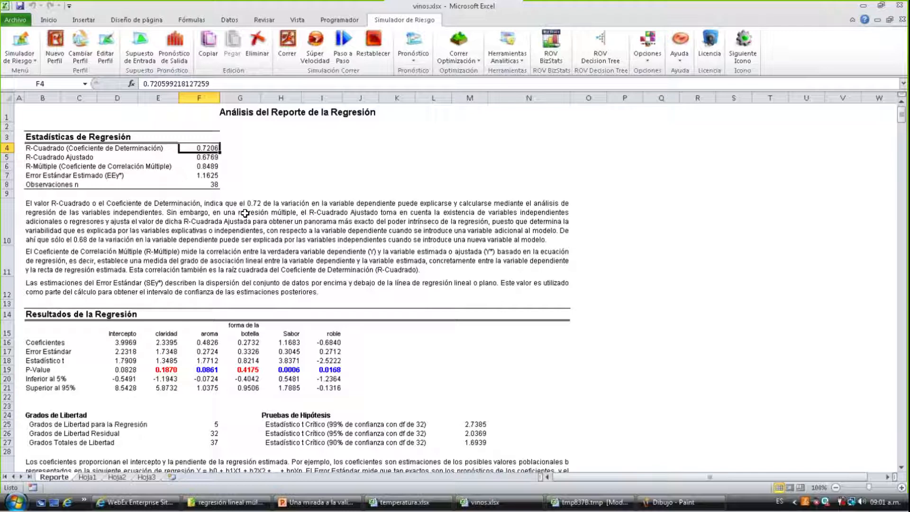
{"action": "left_click_drag", "start_coordinate": [37, 370], "coordinate": [339, 373]}
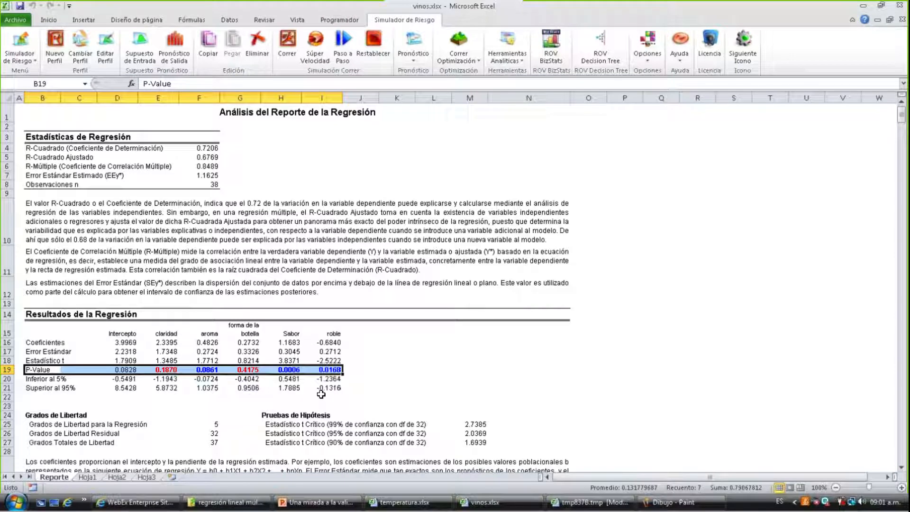
{"action": "left_click", "coordinate": [195, 378]}
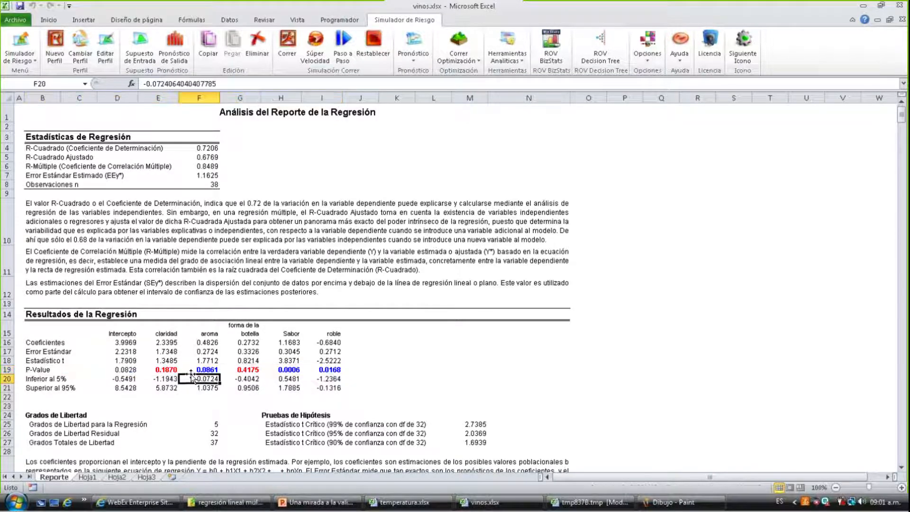
{"action": "left_click_drag", "start_coordinate": [166, 333], "coordinate": [209, 397]}
{"action": "left_click_drag", "start_coordinate": [240, 328], "coordinate": [242, 387]}
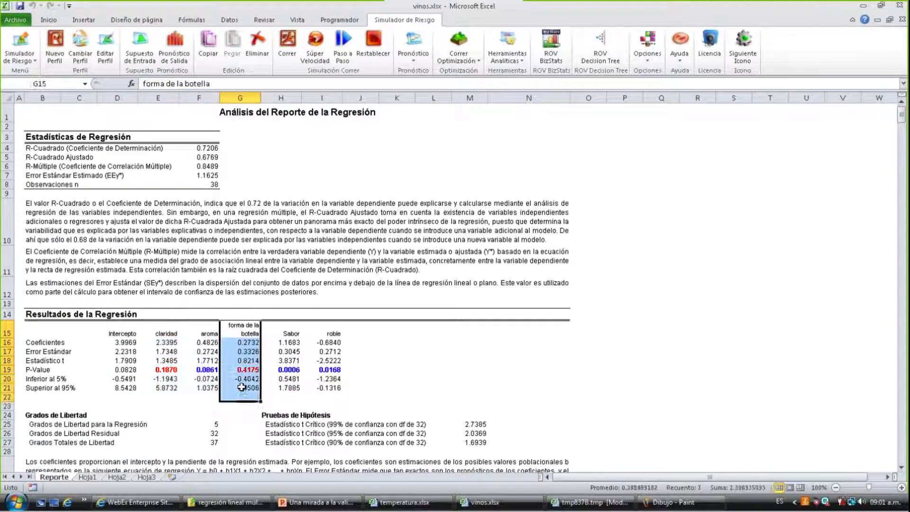
{"action": "left_click", "coordinate": [241, 387]}
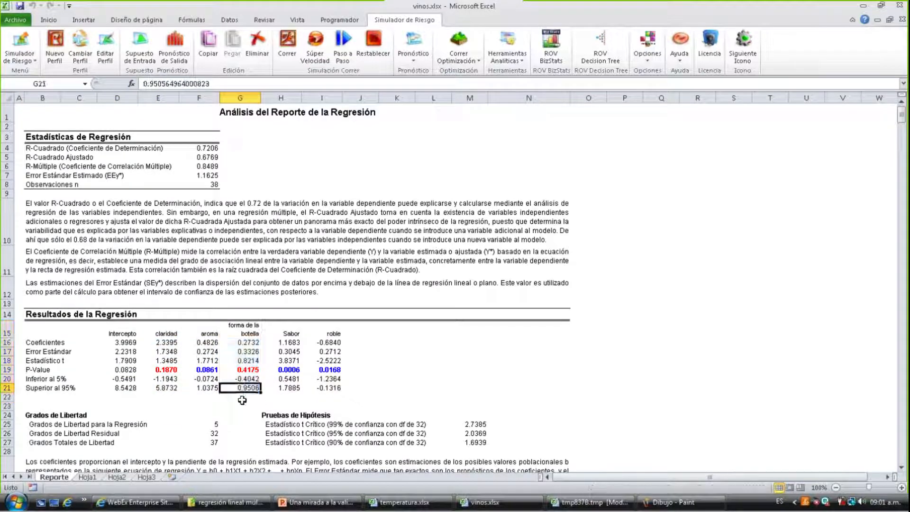
Compare the individual P-Values of claridad, forma de la botella and aroma to judge each variable's significance
{"action": "left_click", "coordinate": [38, 369]}
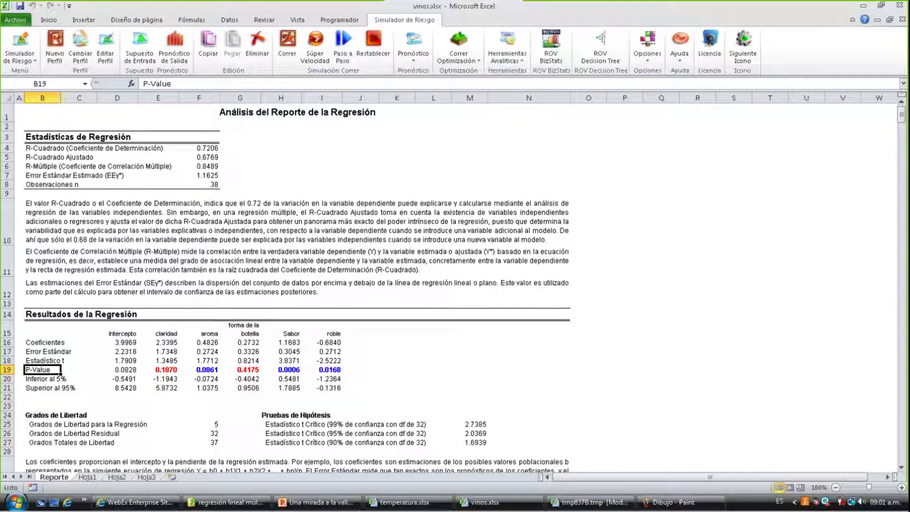
{"action": "left_click", "coordinate": [164, 369]}
{"action": "left_click", "coordinate": [242, 370]}
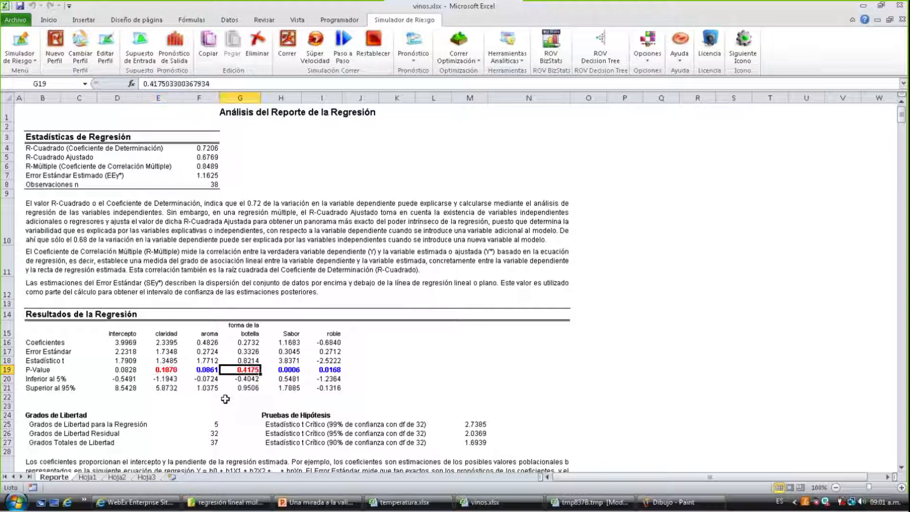
{"action": "left_click", "coordinate": [209, 369]}
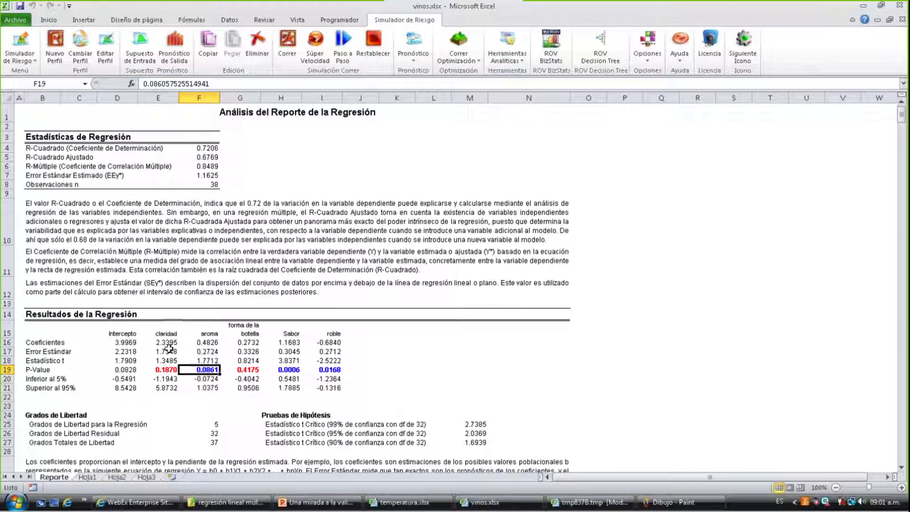
{"action": "left_click_drag", "start_coordinate": [164, 352], "coordinate": [164, 387]}
{"action": "left_click_drag", "start_coordinate": [209, 334], "coordinate": [260, 388]}
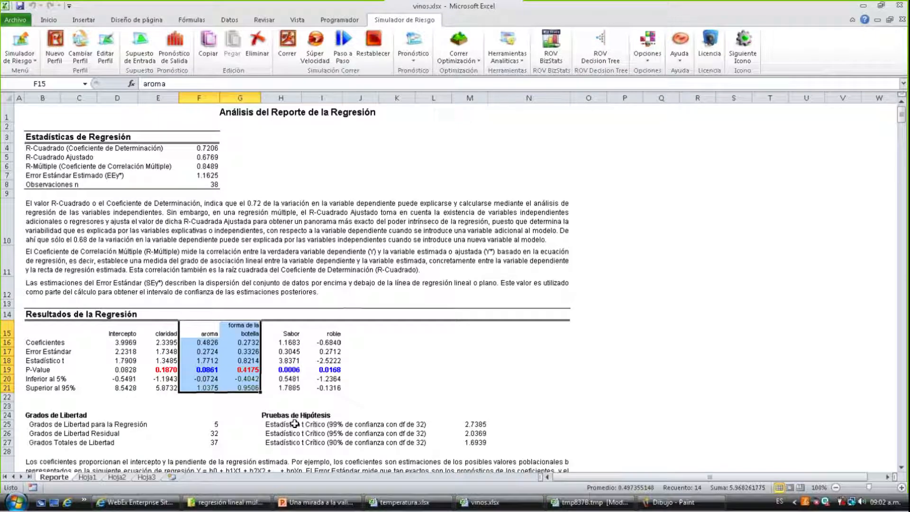
Recheck the homoscedasticity and outlier results in the diagnostic workbook, and open its Esfericidad y Normalidad sheet
{"action": "left_click", "coordinate": [574, 504]}
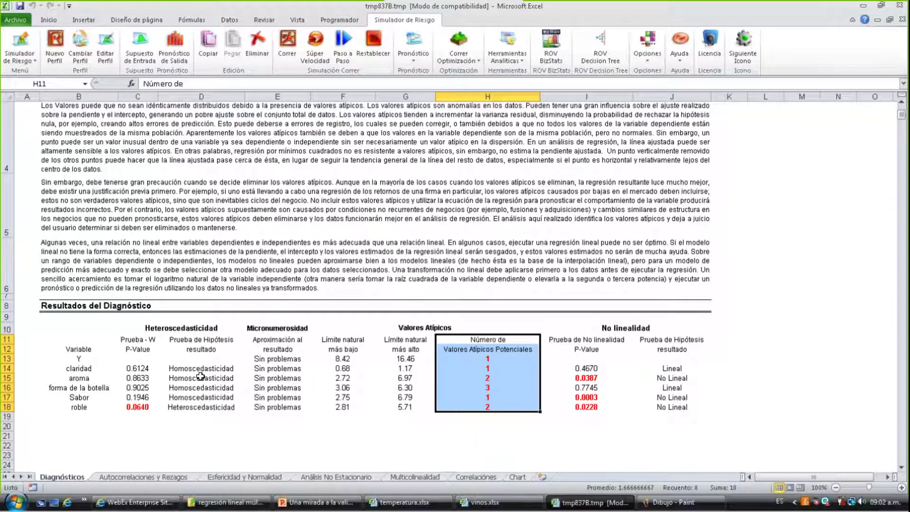
{"action": "left_click_drag", "start_coordinate": [200, 369], "coordinate": [201, 397]}
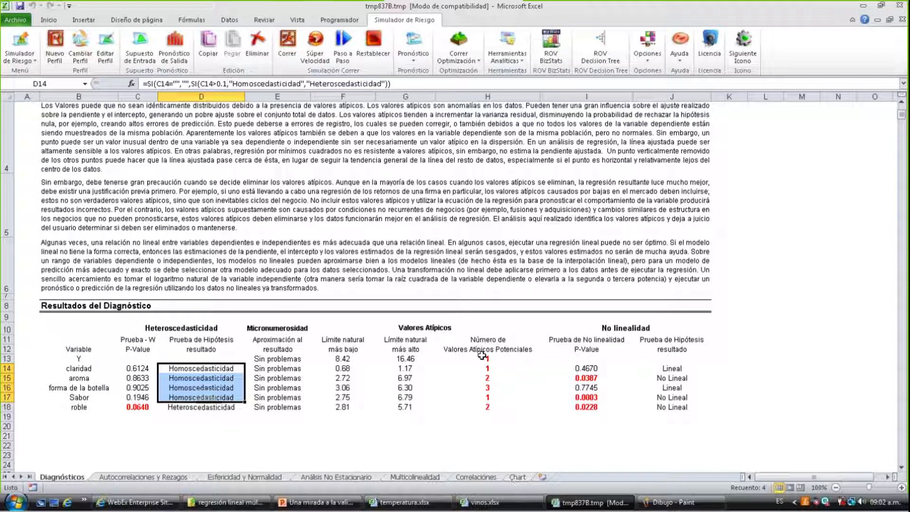
{"action": "left_click_drag", "start_coordinate": [483, 356], "coordinate": [477, 408]}
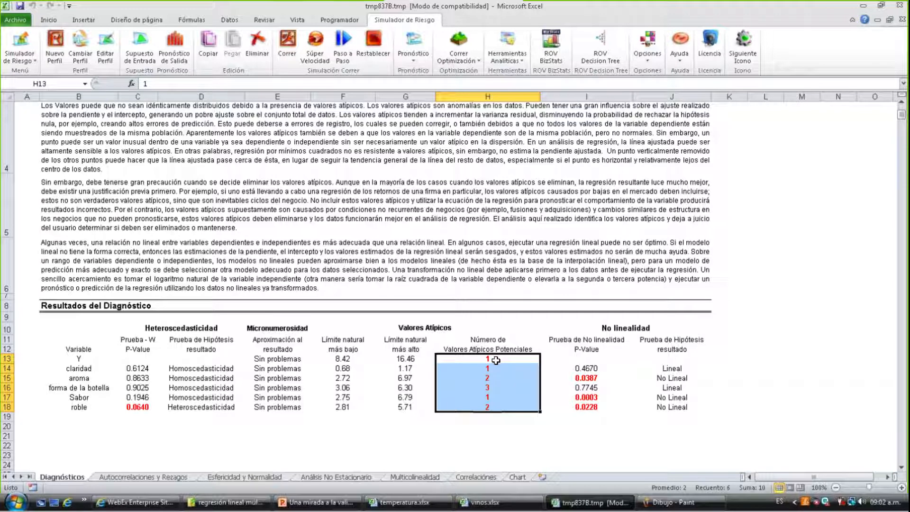
{"action": "left_click", "coordinate": [256, 477]}
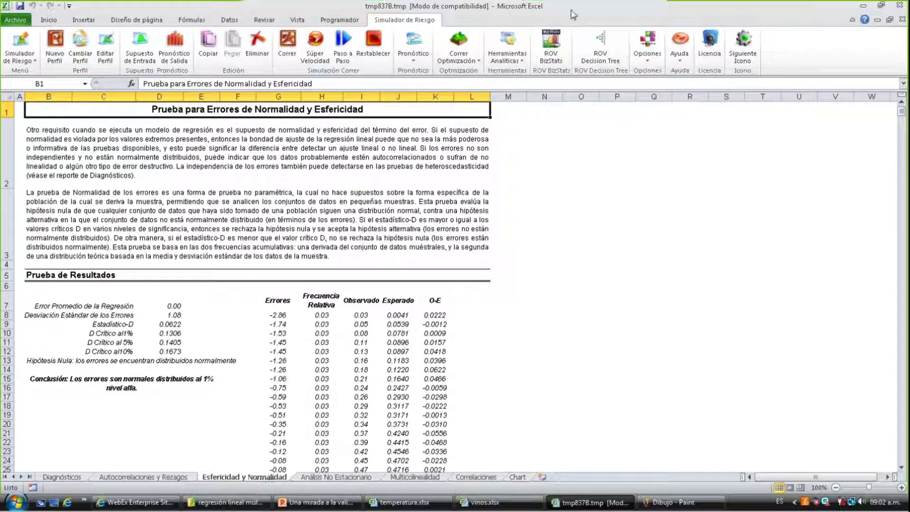
{"action": "left_click", "coordinate": [588, 18]}
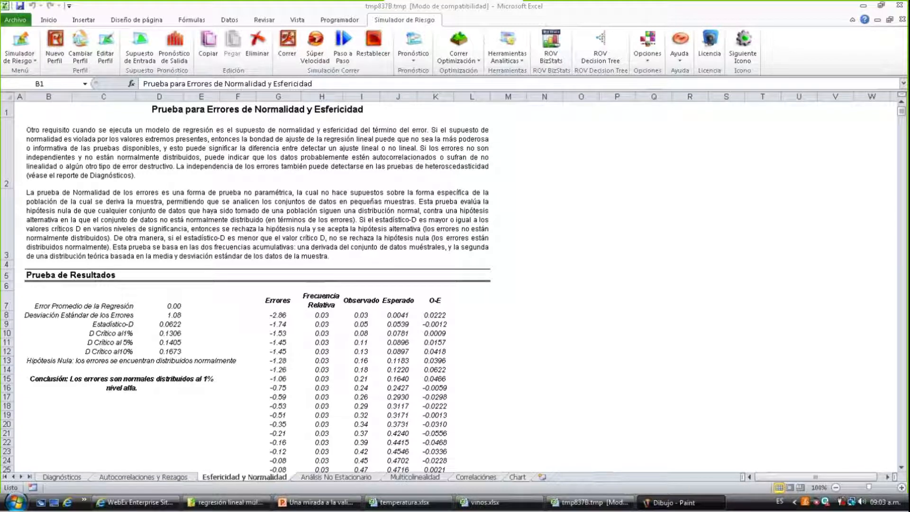
Switch to Paint and start a new blank drawing, discarding the changes to the untitled image
{"action": "left_click", "coordinate": [682, 502]}
{"action": "left_click", "coordinate": [15, 17]}
{"action": "left_click", "coordinate": [30, 42]}
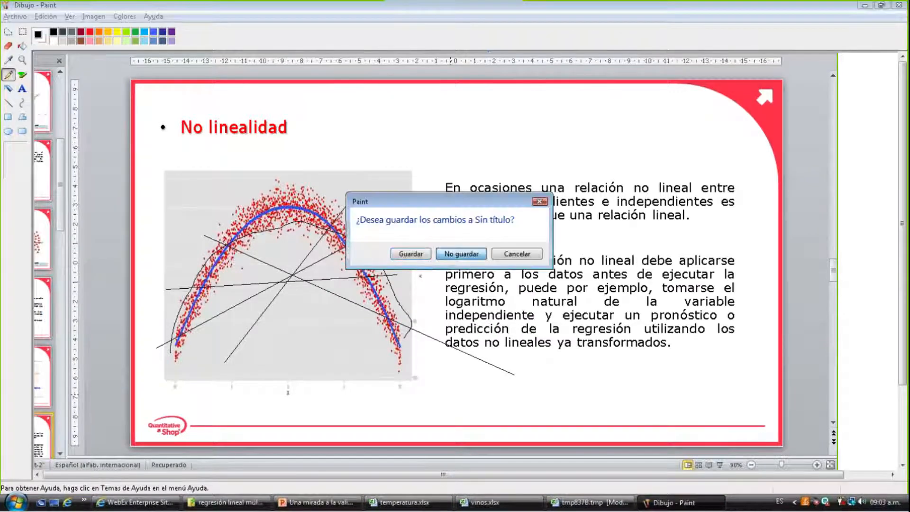
{"action": "left_click", "coordinate": [461, 254]}
Sketch a pair of axes with two roughly parallel horizontal lines above the horizontal axis and scattered points between them
{"action": "left_click_drag", "start_coordinate": [170, 115], "coordinate": [192, 236]}
{"action": "left_click_drag", "start_coordinate": [154, 205], "coordinate": [342, 211]}
{"action": "left_click_drag", "start_coordinate": [203, 137], "coordinate": [273, 148]}
{"action": "left_click_drag", "start_coordinate": [216, 176], "coordinate": [321, 183]}
{"action": "left_click_drag", "start_coordinate": [254, 144], "coordinate": [317, 147]}
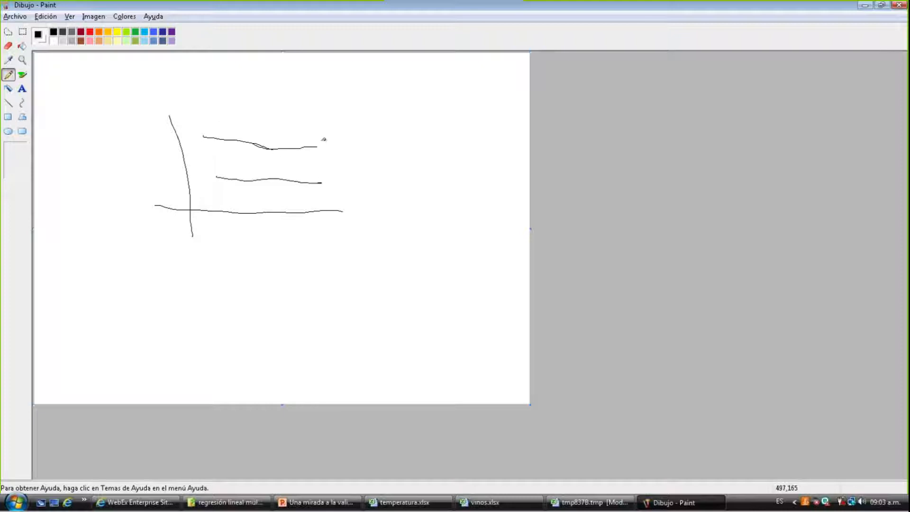
{"action": "mouse_move", "coordinate": [235, 146]}
{"action": "left_mouse_down"}
{"action": "mouse_move", "coordinate": [264, 164]}
{"action": "mouse_move", "coordinate": [306, 170]}
{"action": "mouse_move", "coordinate": [284, 158]}
{"action": "mouse_move", "coordinate": [296, 177]}
{"action": "mouse_move", "coordinate": [302, 160]}
{"action": "left_mouse_up"}
{"action": "left_click", "coordinate": [275, 159]}
{"action": "left_click", "coordinate": [309, 169]}
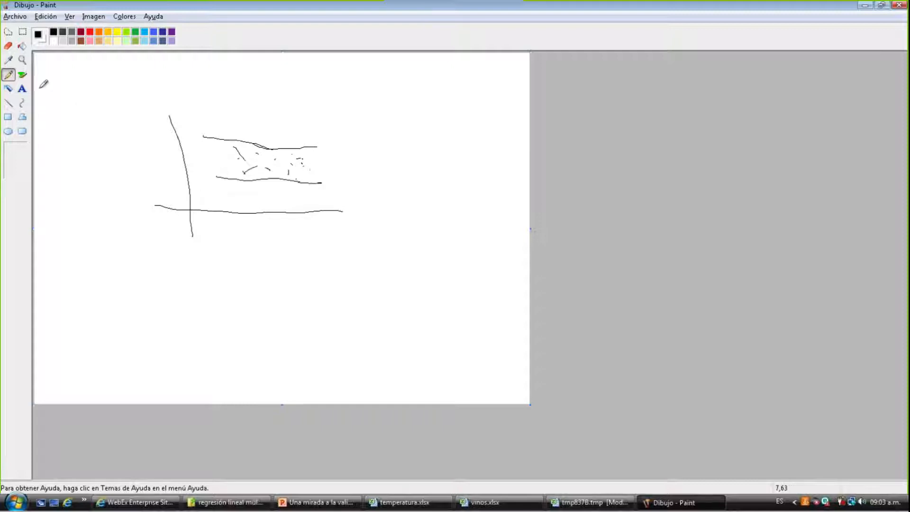
Draw straight lines along both edges of the point band that converge to a single point beyond its far end
{"action": "left_click", "coordinate": [8, 103]}
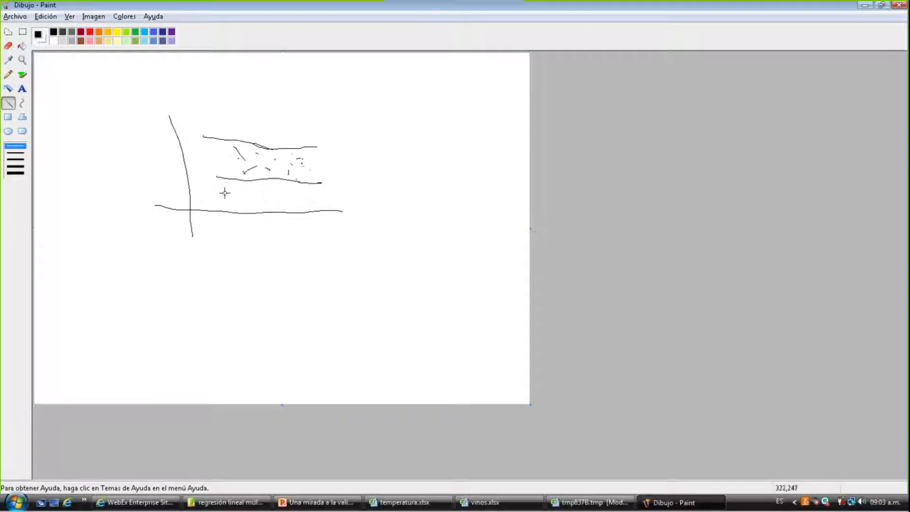
{"action": "left_click_drag", "start_coordinate": [216, 177], "coordinate": [321, 175]}
{"action": "left_click_drag", "start_coordinate": [204, 137], "coordinate": [381, 166]}
{"action": "left_click_drag", "start_coordinate": [314, 154], "coordinate": [381, 166]}
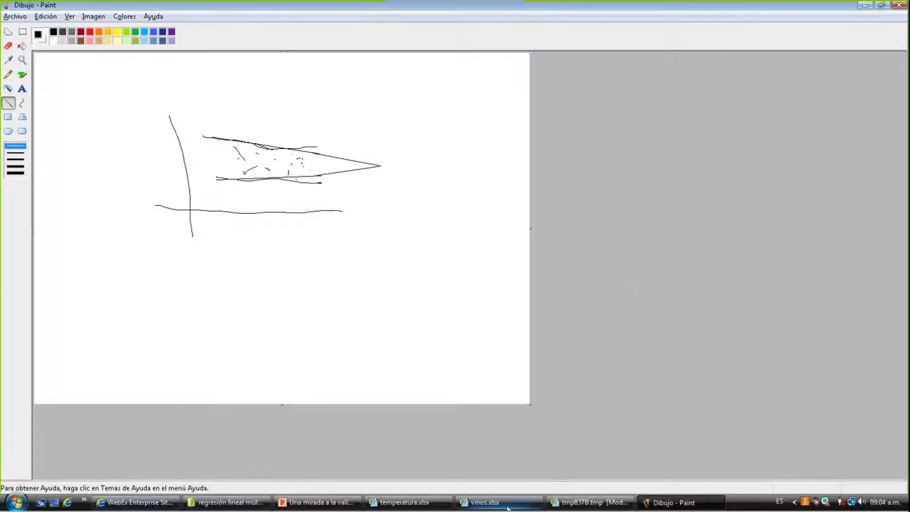
Return to the diagnostic workbook and examine the error standard deviation and null hypothesis in the normality test results
{"action": "left_click", "coordinate": [572, 503]}
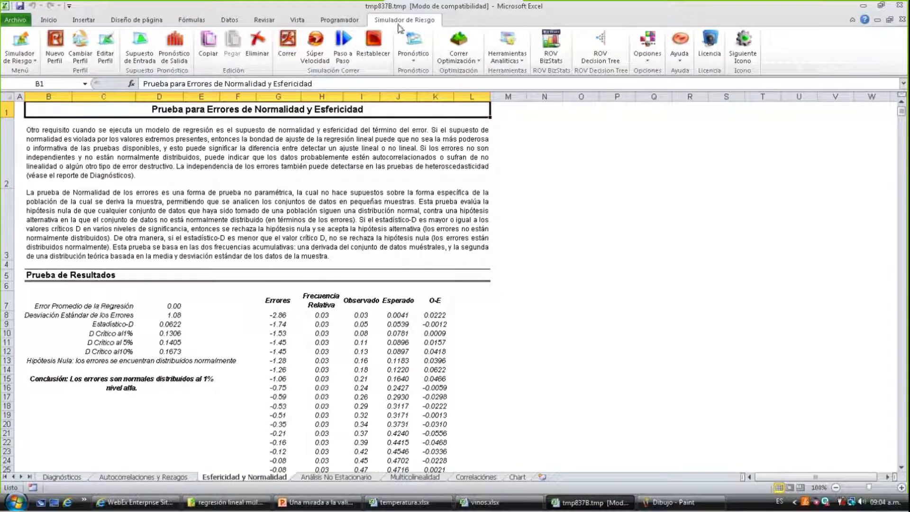
{"action": "left_click", "coordinate": [88, 314]}
{"action": "left_click", "coordinate": [47, 360]}
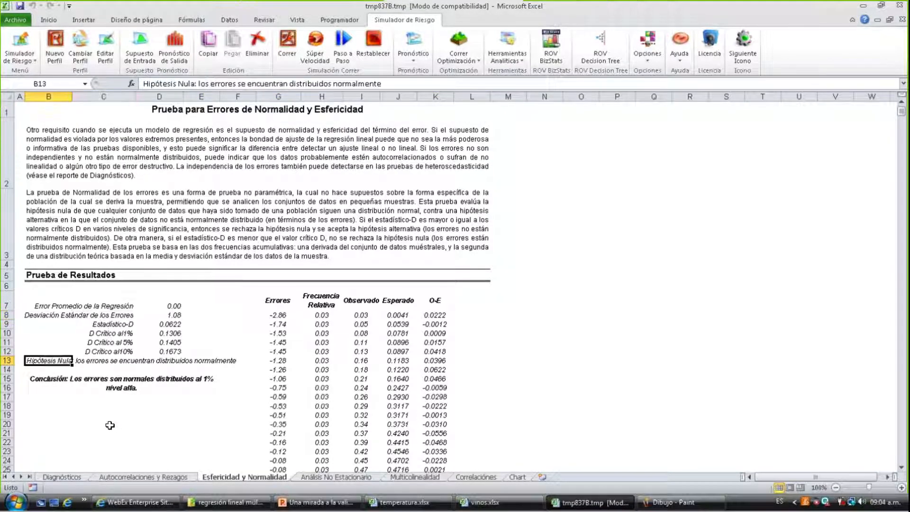
After checking the normality conclusion, autofit columns B through G on the Correlaciones sheet to fit their contents
{"action": "left_click", "coordinate": [95, 385]}
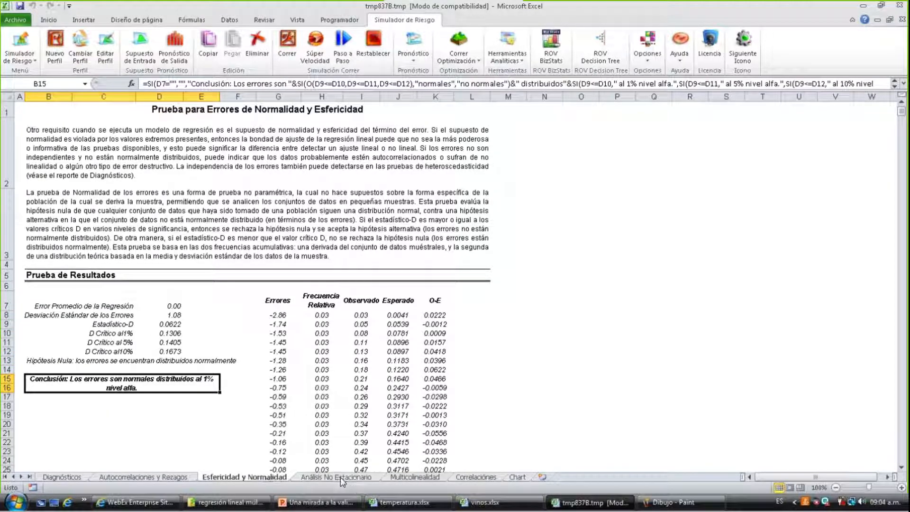
{"action": "left_click", "coordinate": [476, 478]}
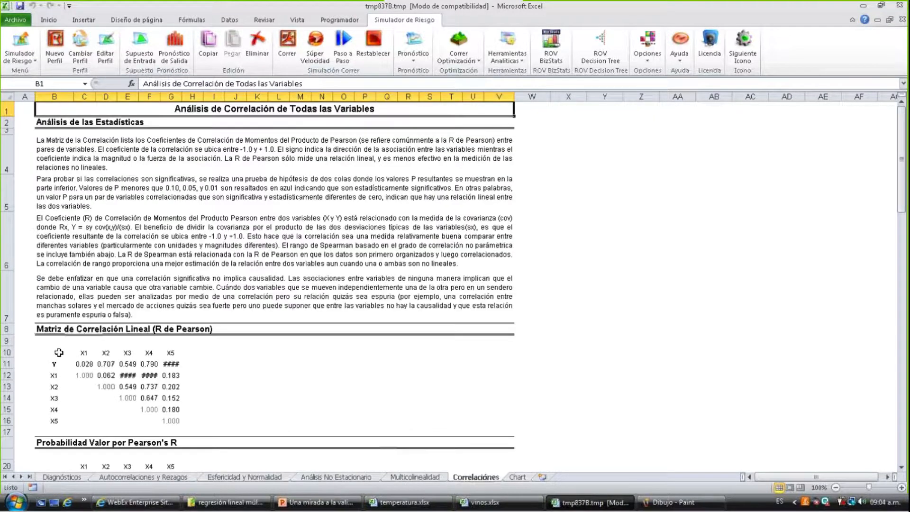
{"action": "left_click_drag", "start_coordinate": [55, 356], "coordinate": [178, 421]}
{"action": "left_click_drag", "start_coordinate": [67, 96], "coordinate": [174, 97]}
{"action": "left_click", "coordinate": [183, 109]}
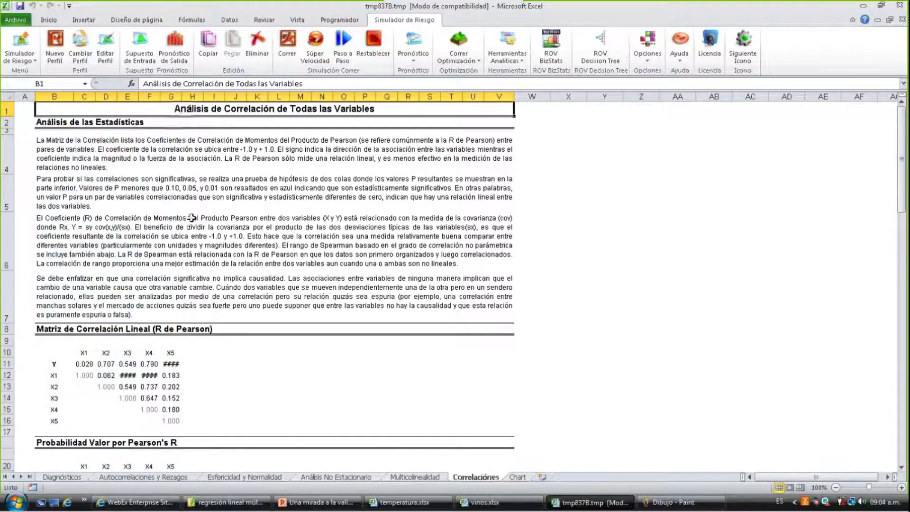
{"action": "left_click_drag", "start_coordinate": [47, 96], "coordinate": [174, 96]}
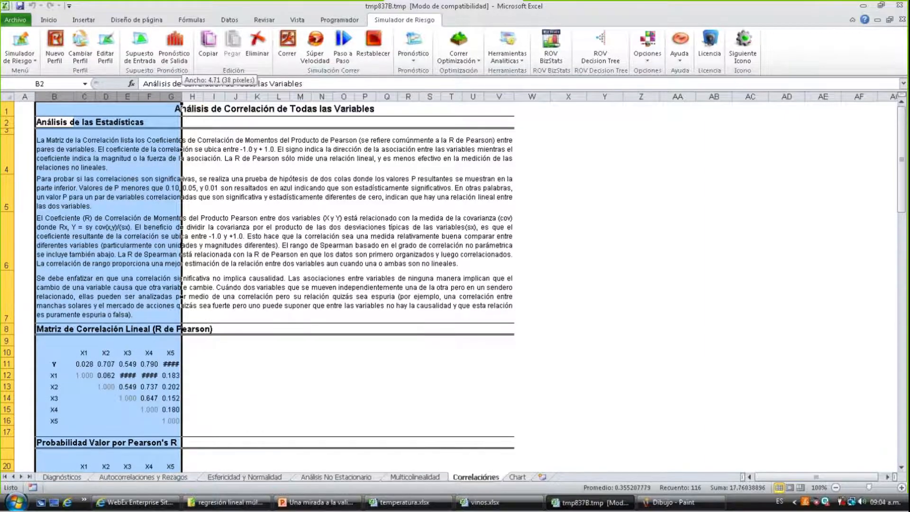
{"action": "double_click", "coordinate": [181, 94]}
{"action": "left_click", "coordinate": [316, 364]}
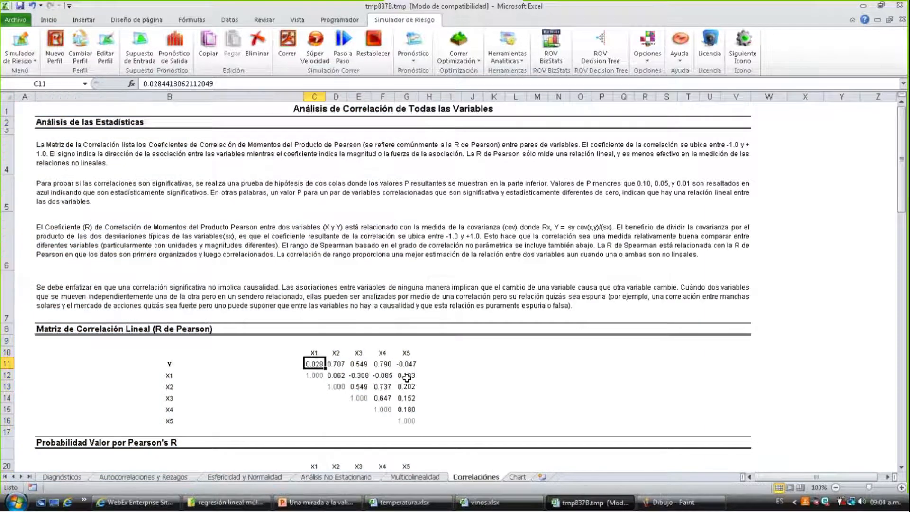
On the Multicolinealidad sheet, autofit columns D and E and copy the correlation matrix in B9:F13
{"action": "scroll", "coordinate": [329, 244], "scroll_direction": "down", "scroll_amount": 2}
{"action": "left_click", "coordinate": [428, 478]}
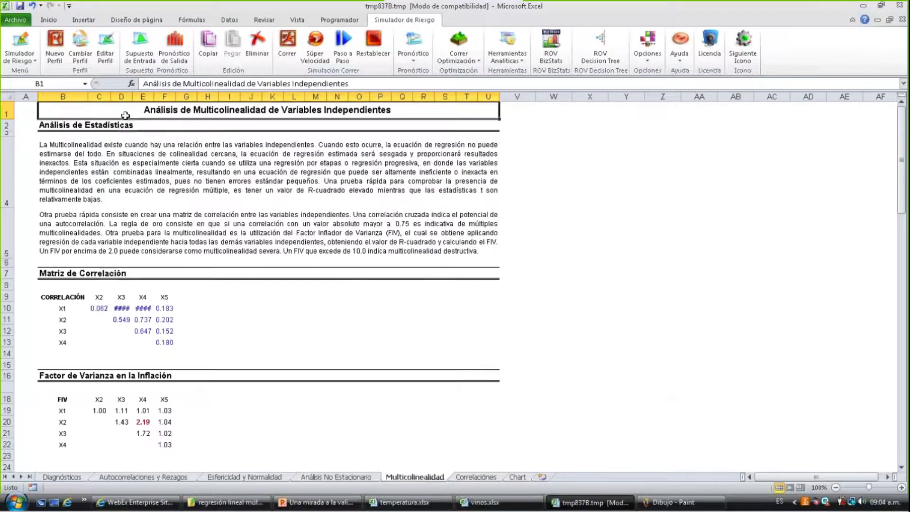
{"action": "left_click_drag", "start_coordinate": [122, 97], "coordinate": [157, 101]}
{"action": "left_click", "coordinate": [99, 341]}
{"action": "left_click_drag", "start_coordinate": [61, 296], "coordinate": [169, 342]}
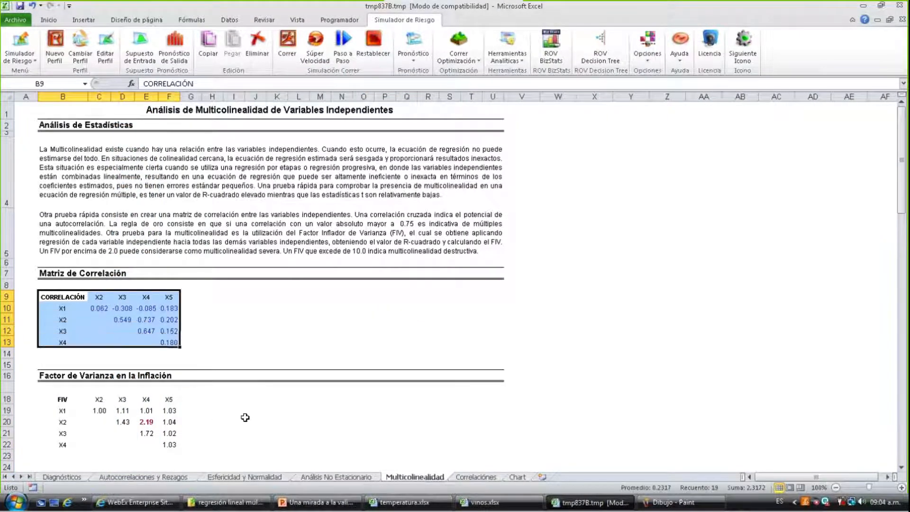
{"action": "key", "text": "ctrl+c"}
Paste the copied matrix at I10 on the Correlaciones sheet, beside the Pearson matrix, and autofit columns K and L
{"action": "left_click", "coordinate": [474, 478]}
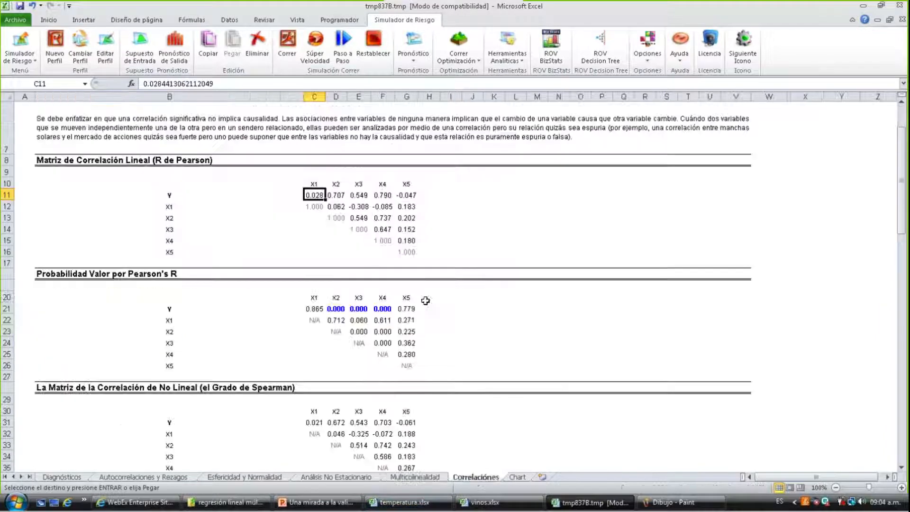
{"action": "left_click", "coordinate": [450, 194]}
{"action": "key", "text": "Up"}
{"action": "key", "text": "Return"}
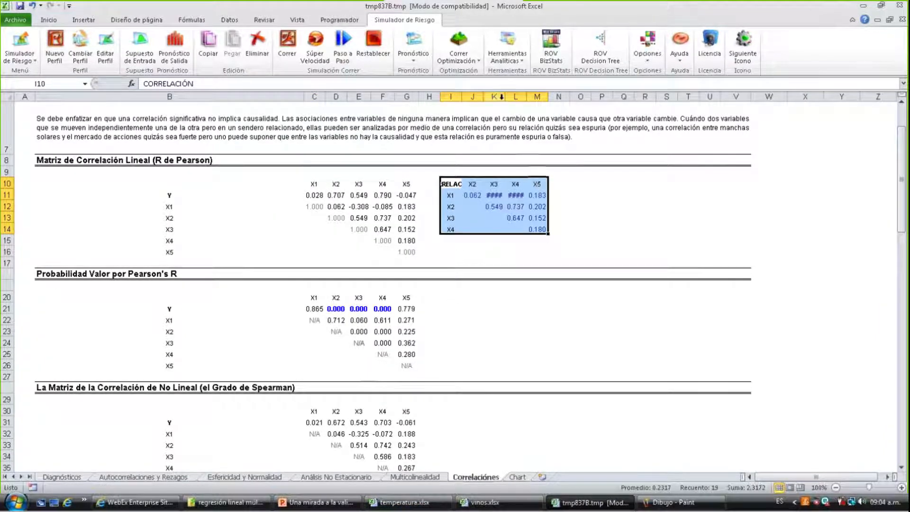
{"action": "left_click_drag", "start_coordinate": [494, 97], "coordinate": [524, 97]}
{"action": "double_click", "coordinate": [526, 97]}
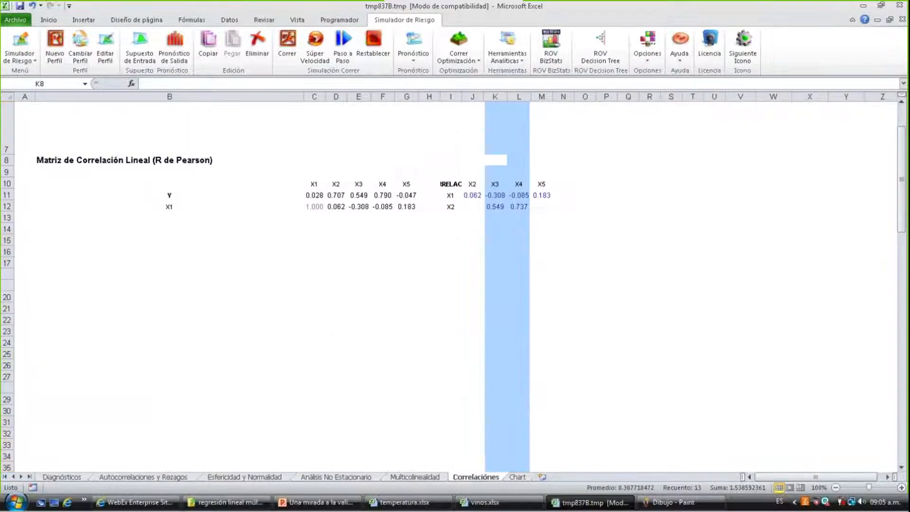
{"action": "left_click", "coordinate": [496, 197]}
Fill the X1–X2 correlation with yellow in both the pasted matrix (J11) and the Pearson matrix (D12)
{"action": "left_click", "coordinate": [468, 195]}
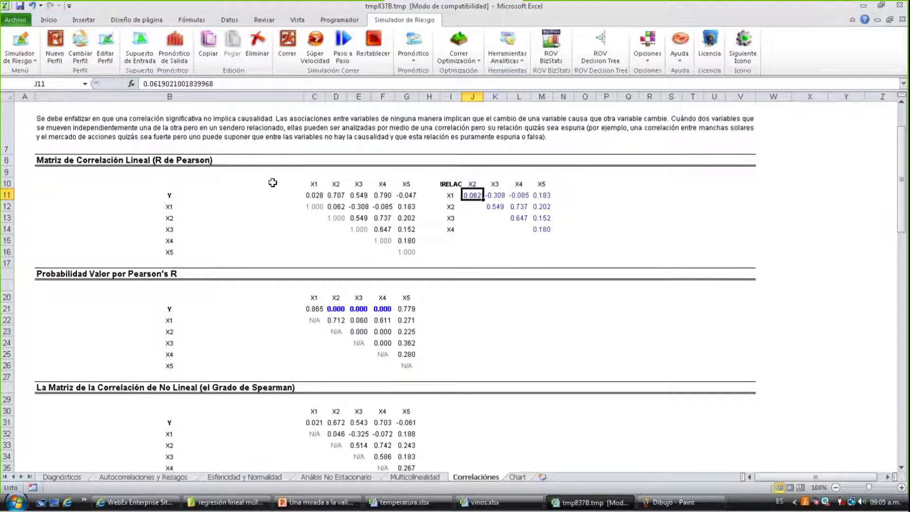
{"action": "left_click", "coordinate": [49, 20]}
{"action": "left_click", "coordinate": [173, 54]}
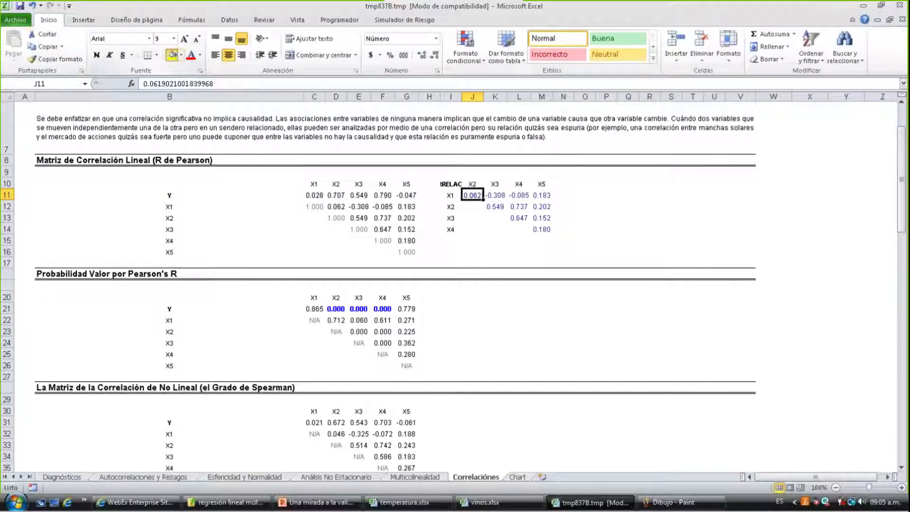
{"action": "left_click", "coordinate": [336, 208]}
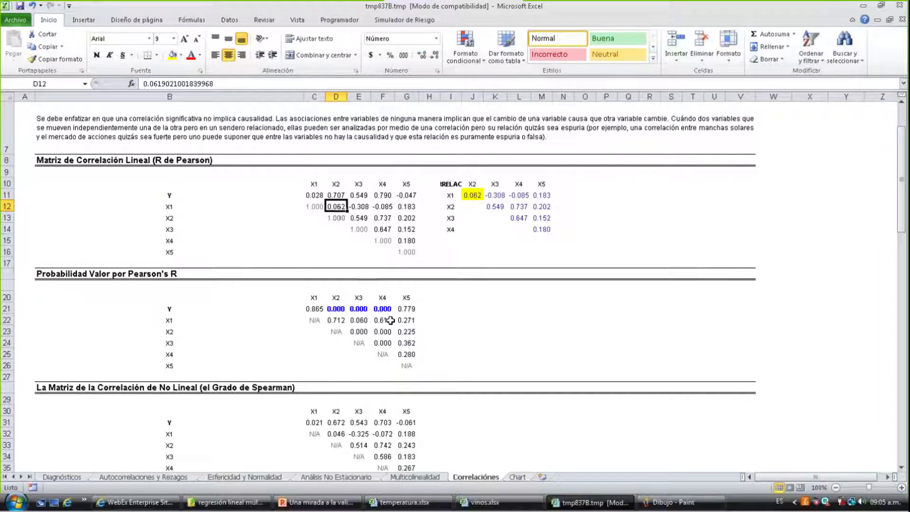
{"action": "key", "text": "F4"}
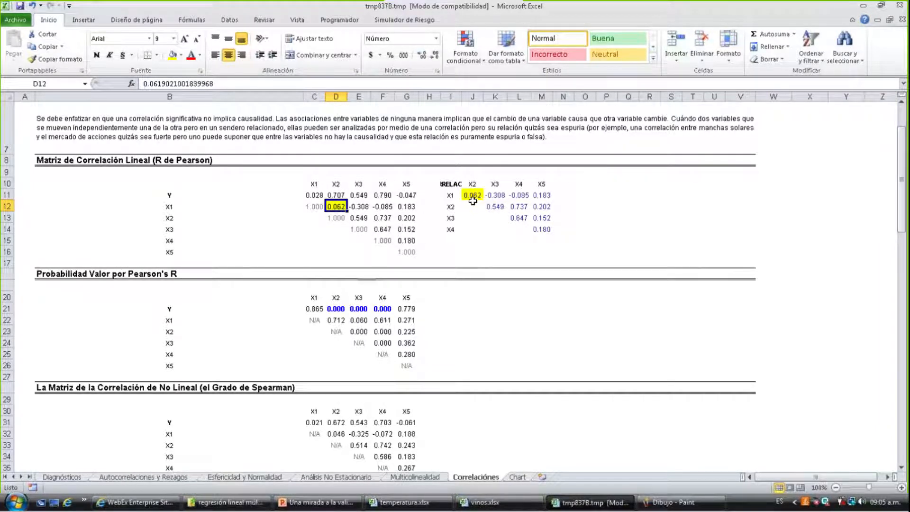
Fill the pasted X1–X3 correlation (K11) and the Pearson matrix's X1 correlations with X3 to X5 (E12:G12) with yellow
{"action": "left_click", "coordinate": [494, 194]}
{"action": "key", "text": "F4"}
{"action": "key", "text": "Right"}
{"action": "key", "text": "Left"}
{"action": "key", "text": "Right"}
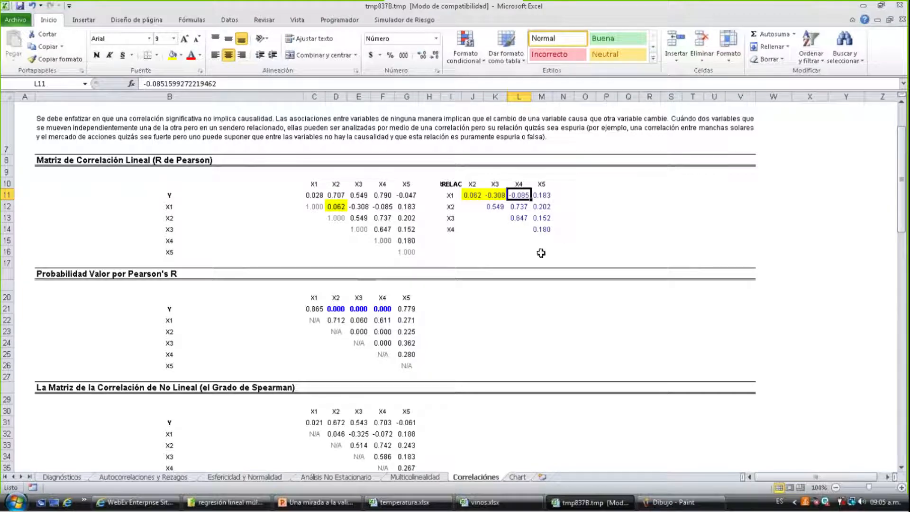
{"action": "left_click_drag", "start_coordinate": [356, 207], "coordinate": [401, 209]}
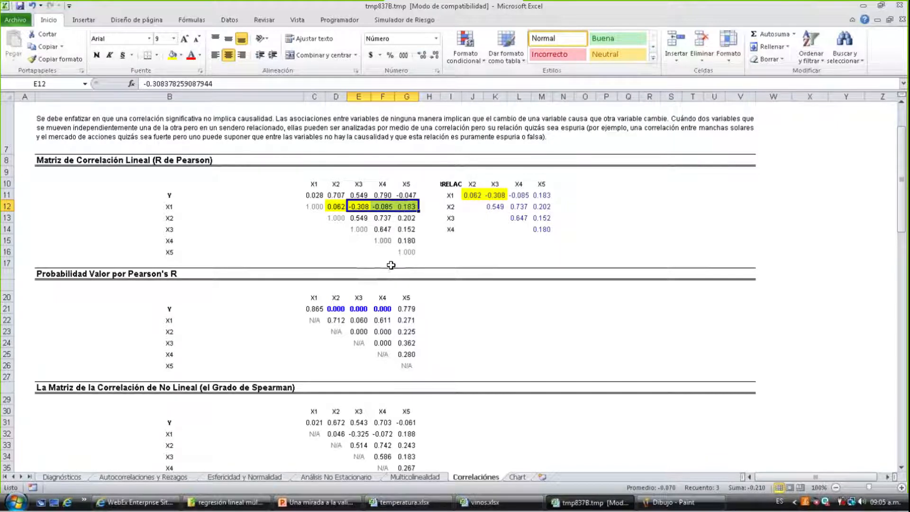
Return to the Multicolinealidad sheet and examine the X2–X4 correlation against its variance inflation factor
{"action": "left_click", "coordinate": [411, 477]}
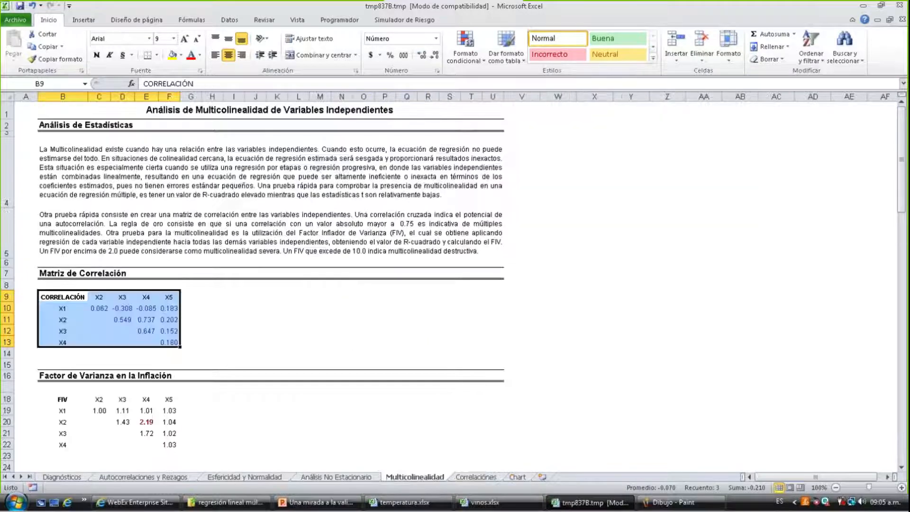
{"action": "left_click", "coordinate": [147, 320]}
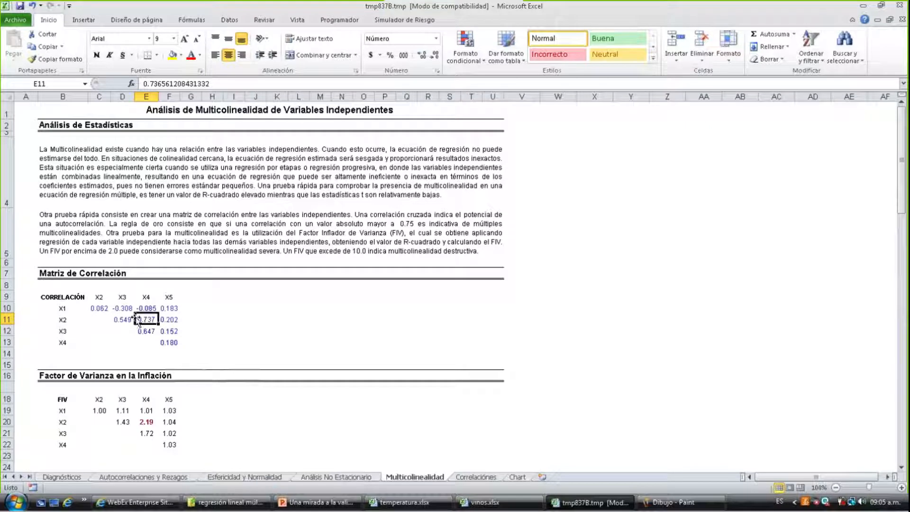
{"action": "left_click", "coordinate": [57, 317]}
{"action": "left_click", "coordinate": [147, 319]}
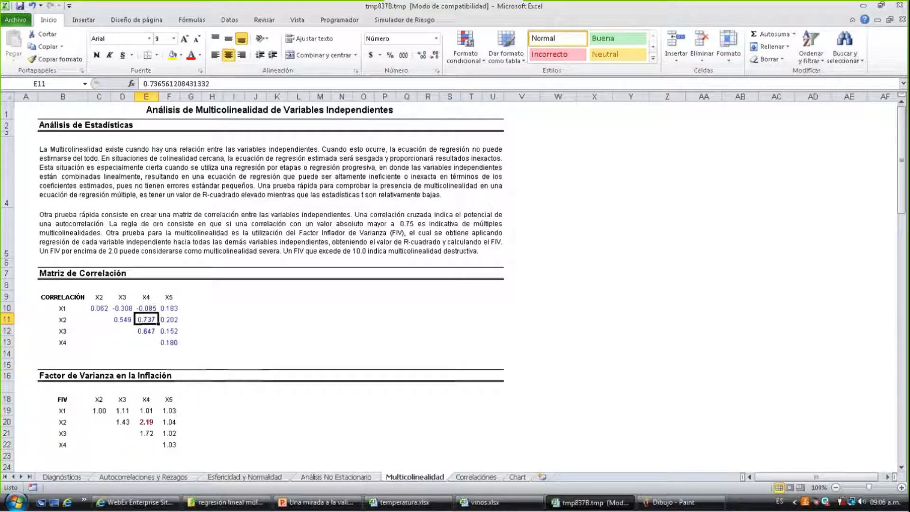
{"action": "left_click", "coordinate": [146, 423]}
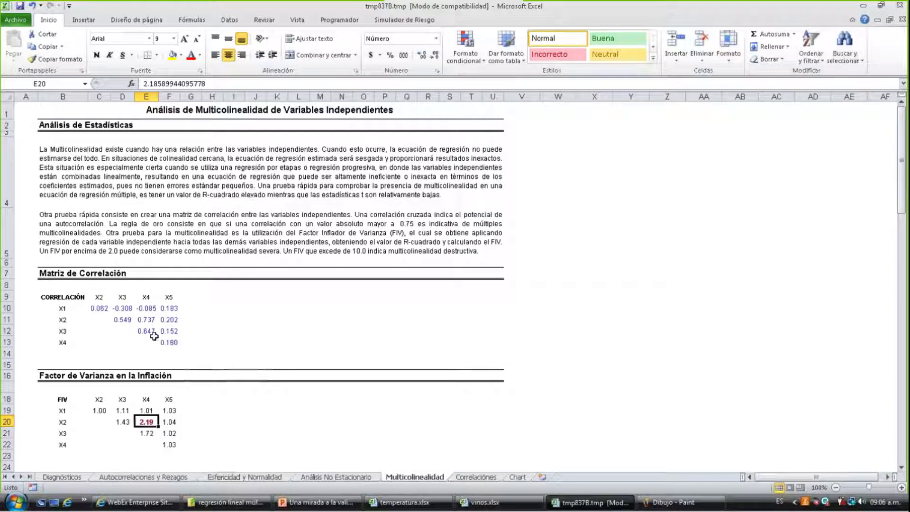
{"action": "left_click", "coordinate": [155, 318]}
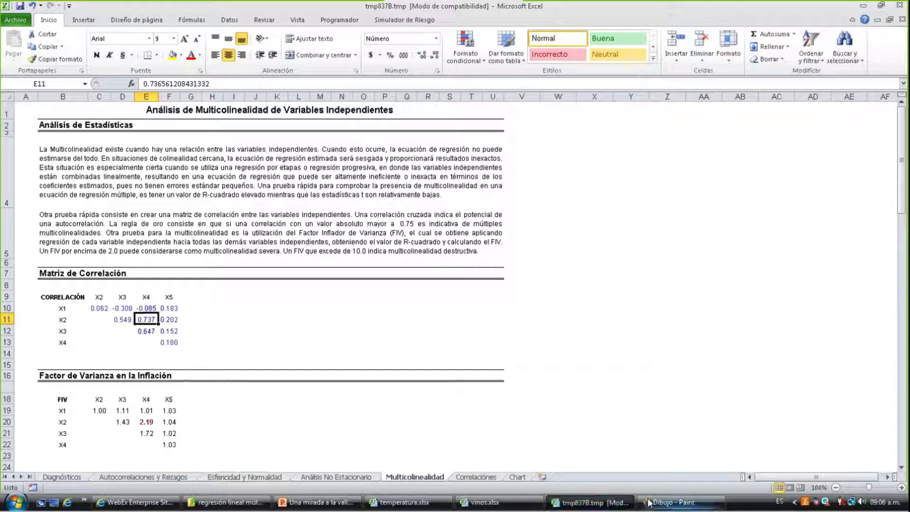
Switch to the vinos.xlsx workbook and locate the Sabor column in the wine data on Hoja1
{"action": "left_click", "coordinate": [492, 501]}
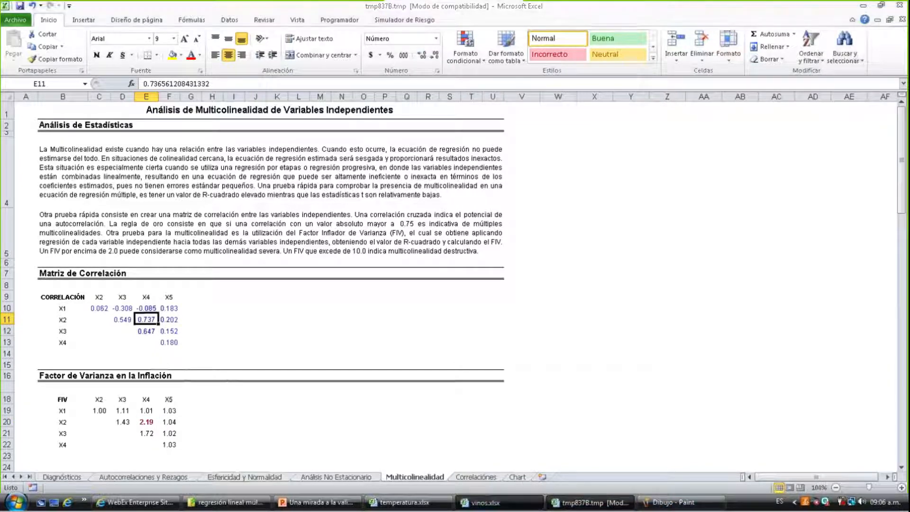
{"action": "left_click", "coordinate": [455, 505]}
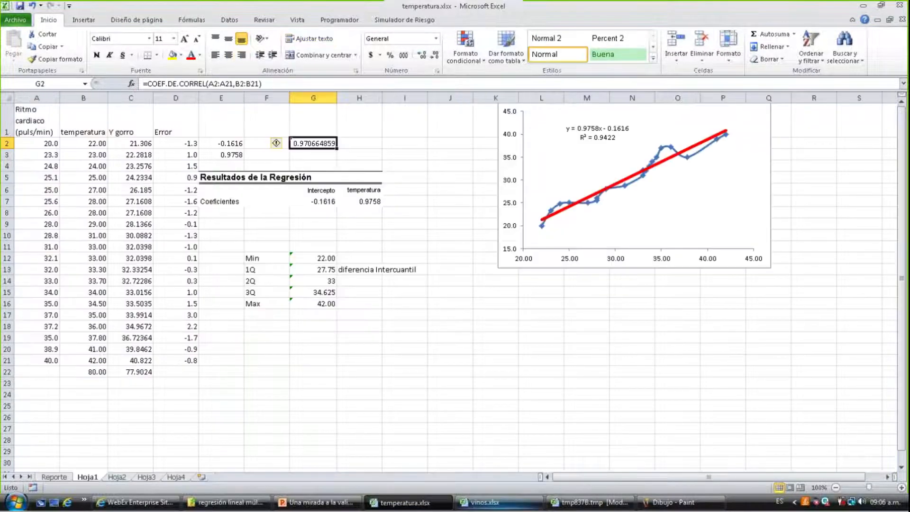
{"action": "left_click", "coordinate": [492, 502]}
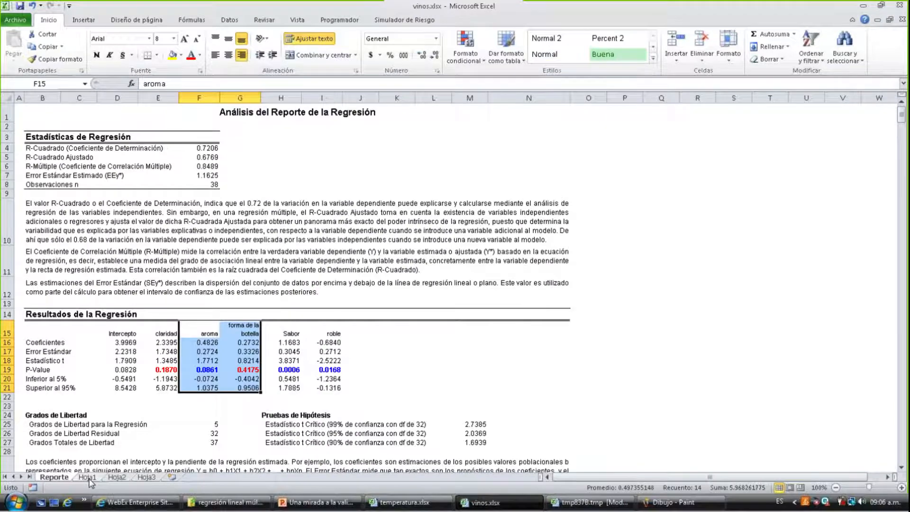
{"action": "left_click", "coordinate": [88, 477]}
{"action": "left_click", "coordinate": [97, 144]}
{"action": "key", "text": "ctrl+Up"}
{"action": "left_click", "coordinate": [218, 109]}
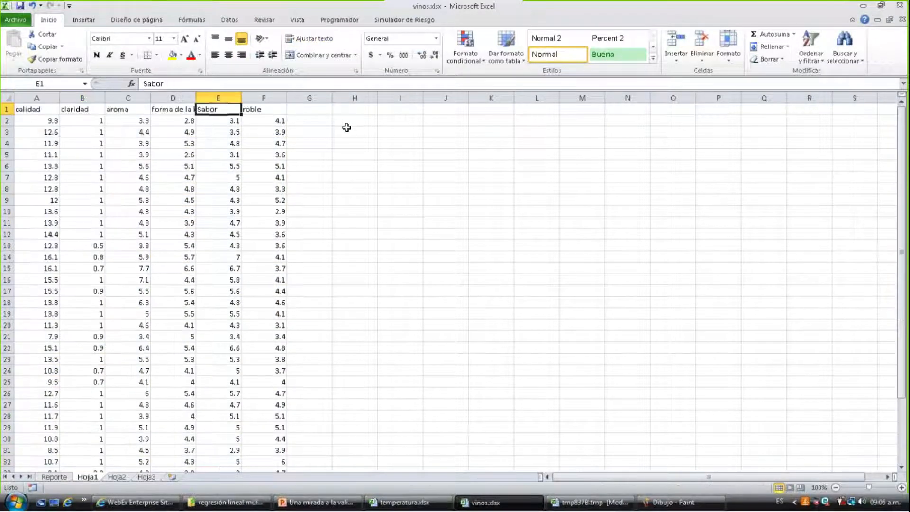
Calculate the correlation between claridad and Sabor in G2 with =COEF.DE.CORREL(B2:B39,E2:E39)
{"action": "left_click", "coordinate": [317, 120]}
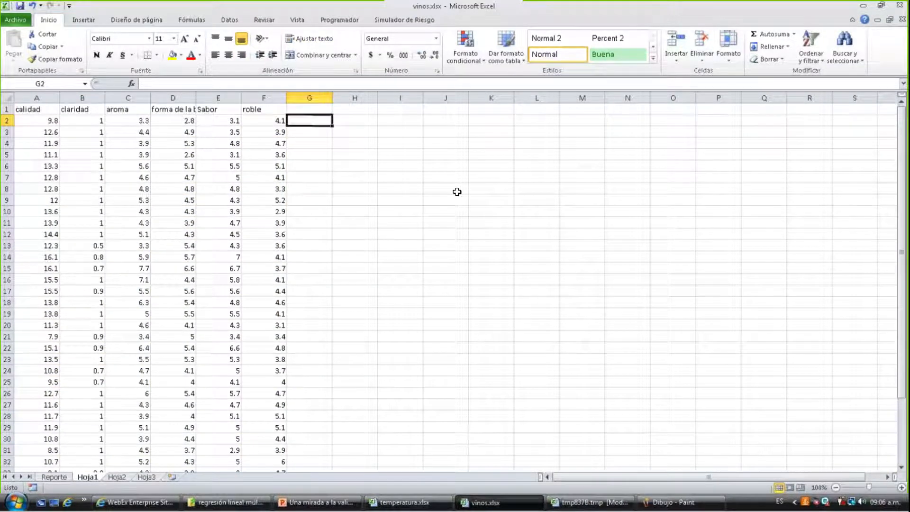
{"action": "type", "text": "=coe"}
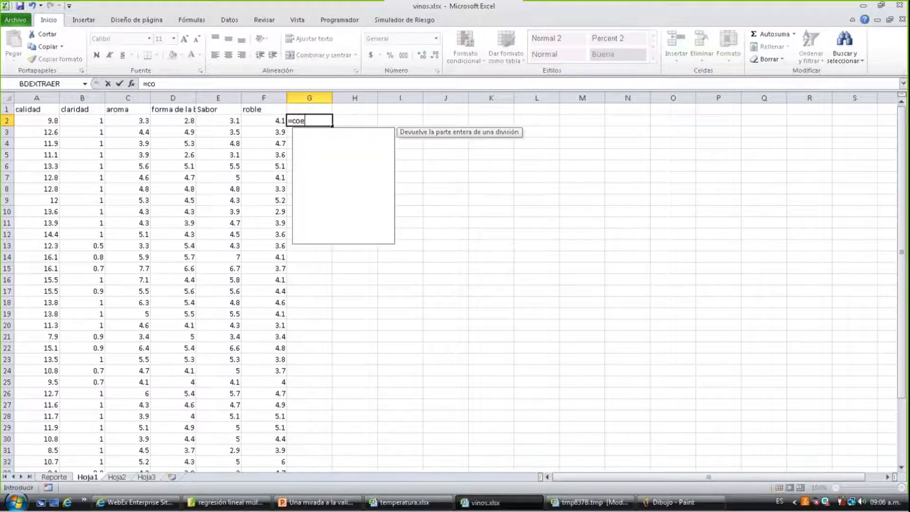
{"action": "key", "text": "Tab"}
{"action": "key", "text": "Left"}
{"action": "key", "text": "Left"}
{"action": "key", "text": "Left"}
{"action": "key", "text": "Left"}
{"action": "key", "text": "Left"}
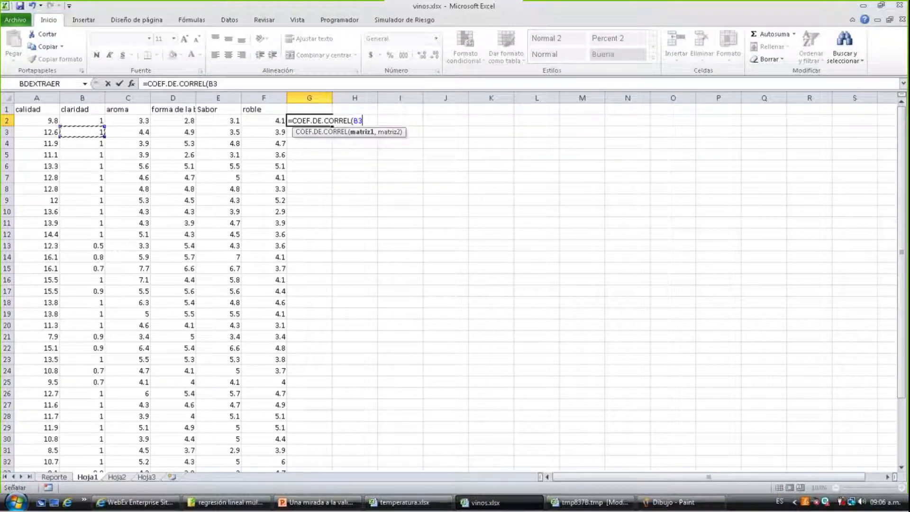
{"action": "key", "text": "ctrl+shift+Down"}
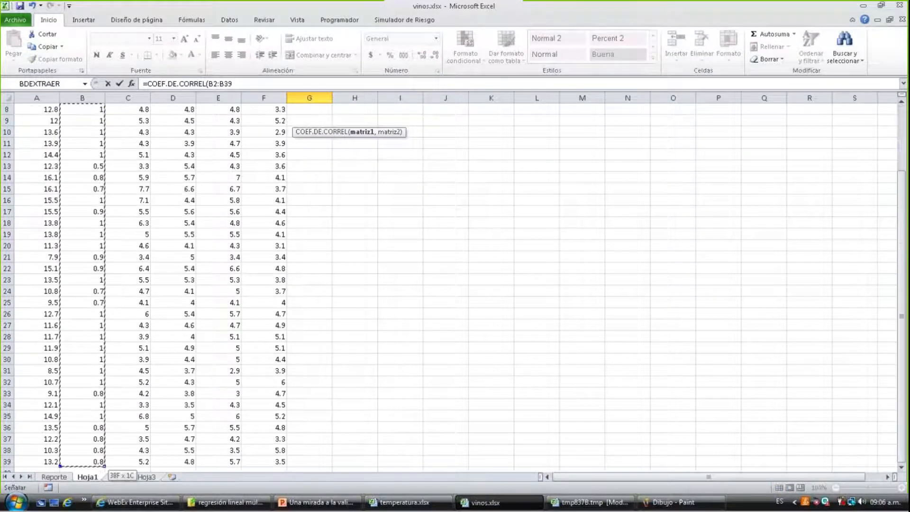
{"action": "type", "text": ","}
{"action": "key", "text": "Left"}
{"action": "key", "text": "Left"}
{"action": "key", "text": "ctrl+shift+Down"}
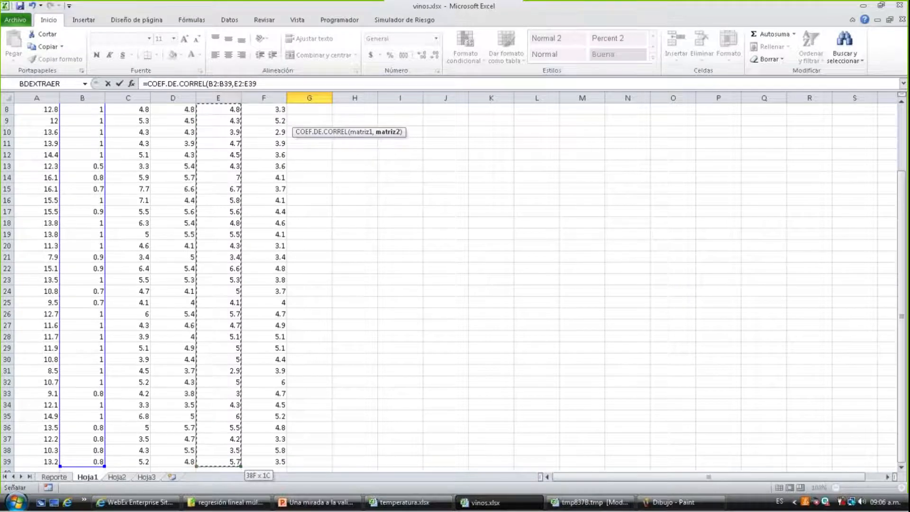
{"action": "key", "text": "ctrl+Return"}
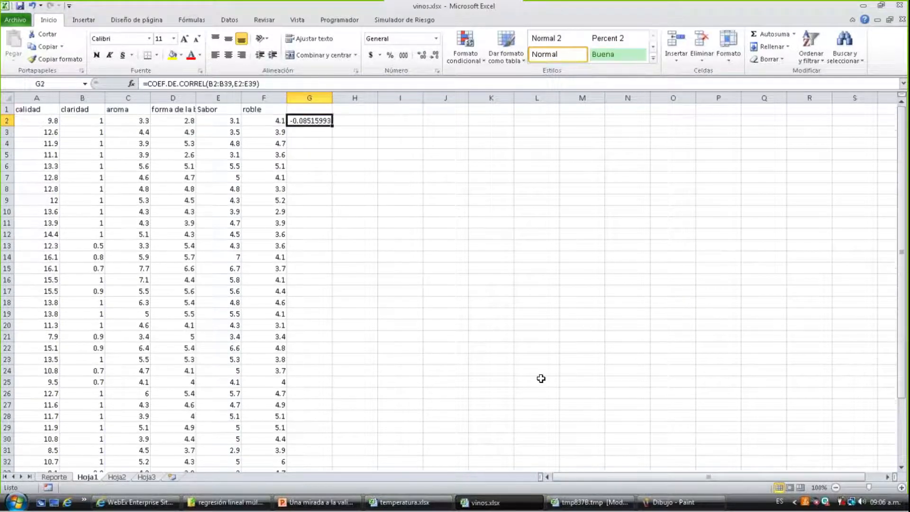
Recheck the X2–X4 pair in the diagnostic workbook, change G2 in vinos.xlsx to =COEF.DE.CORREL(C2:C39,E2:E39), and reopen the formula to inspect its ranges
{"action": "left_click", "coordinate": [588, 502]}
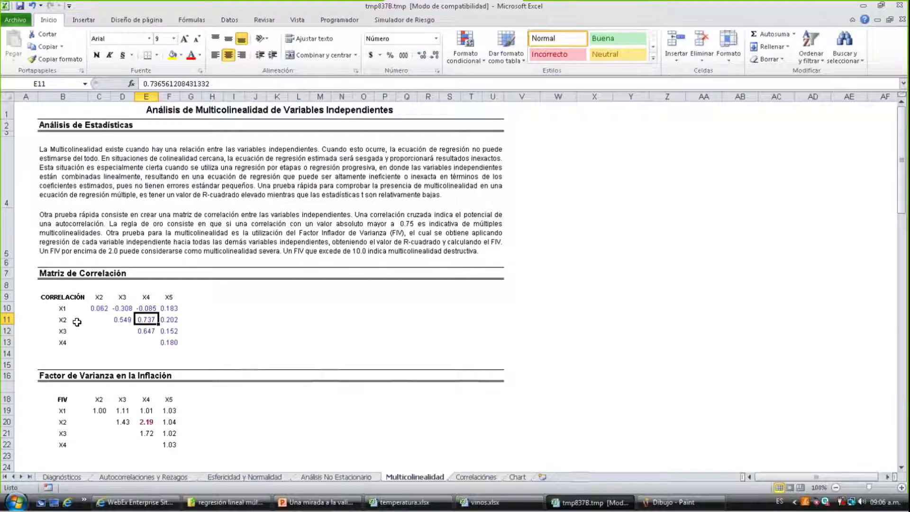
{"action": "left_click", "coordinate": [483, 501]}
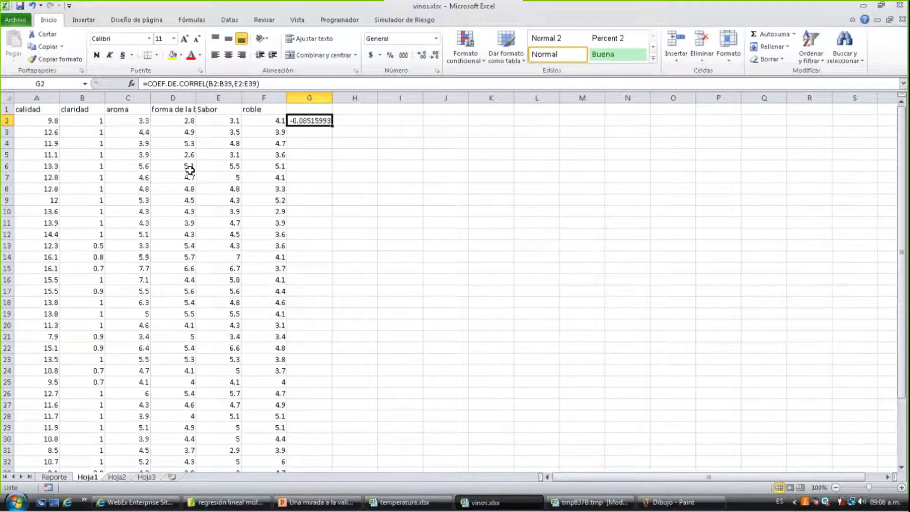
{"action": "key", "text": "F2"}
{"action": "left_click", "coordinate": [130, 123]}
{"action": "left_click_drag", "start_coordinate": [83, 116], "coordinate": [138, 119]}
{"action": "left_click", "coordinate": [305, 122]}
{"action": "key", "text": "F2"}
{"action": "key", "text": "Return"}
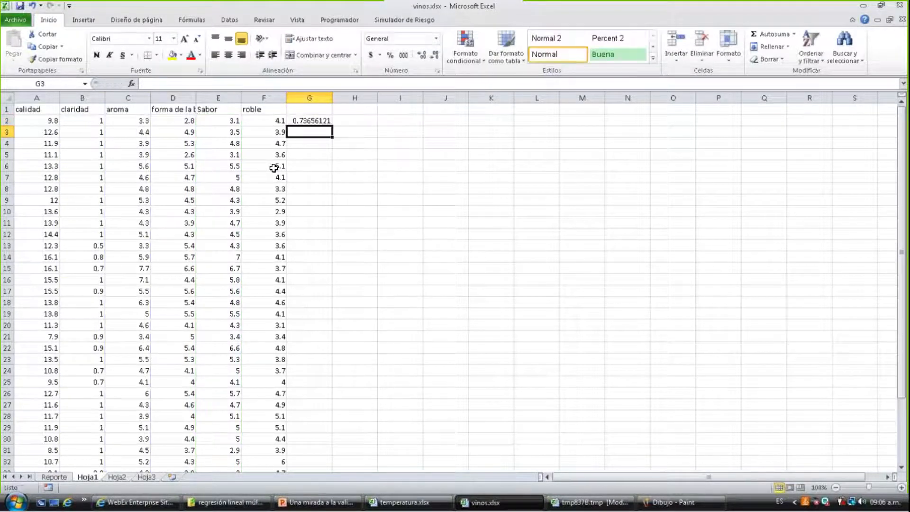
{"action": "left_click", "coordinate": [307, 120]}
{"action": "key", "text": "F2"}
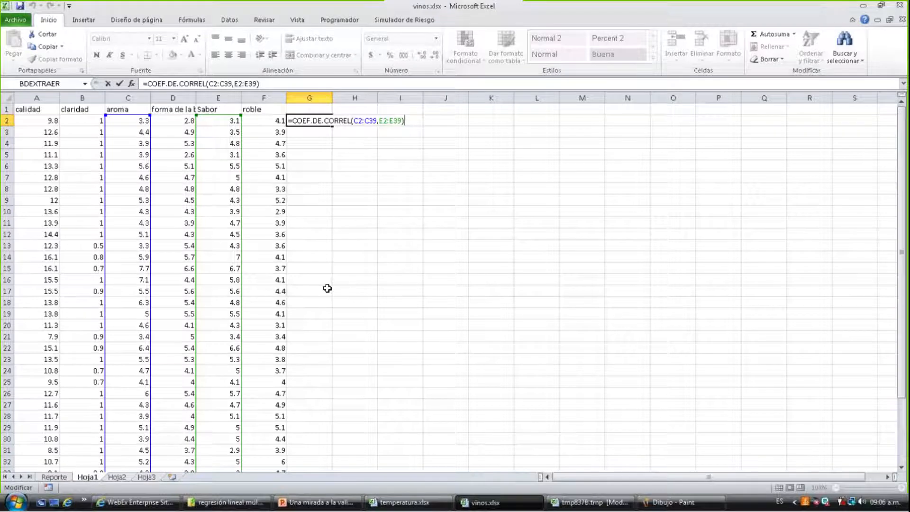
Commit the aroma–Sabor correlation formula in G2 and compare Hoja1 with the regression results on the Reporte sheet
{"action": "key", "text": "ctrl+Return"}
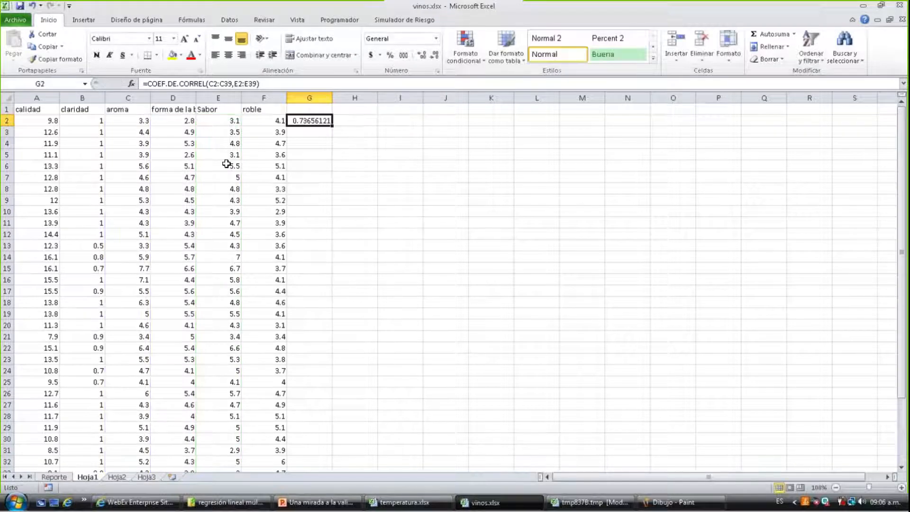
{"action": "left_click", "coordinate": [62, 477]}
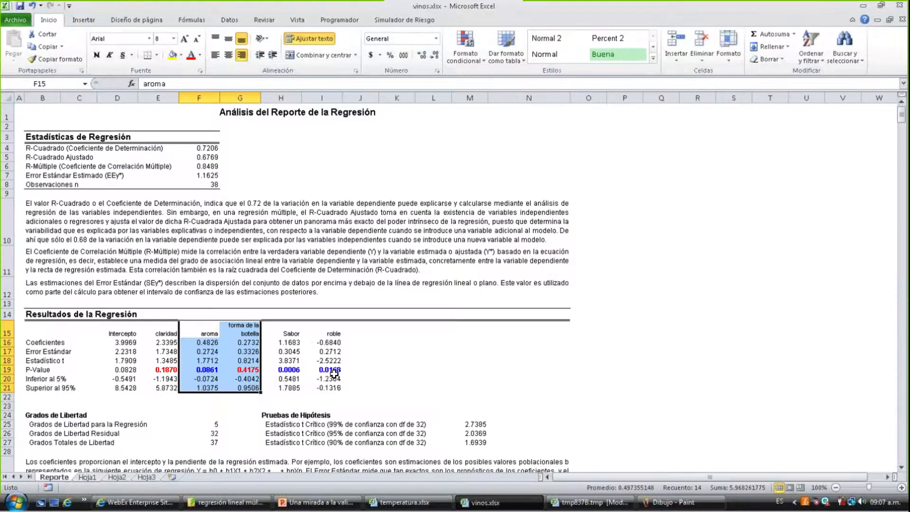
{"action": "key", "text": "ctrl+Page_Down"}
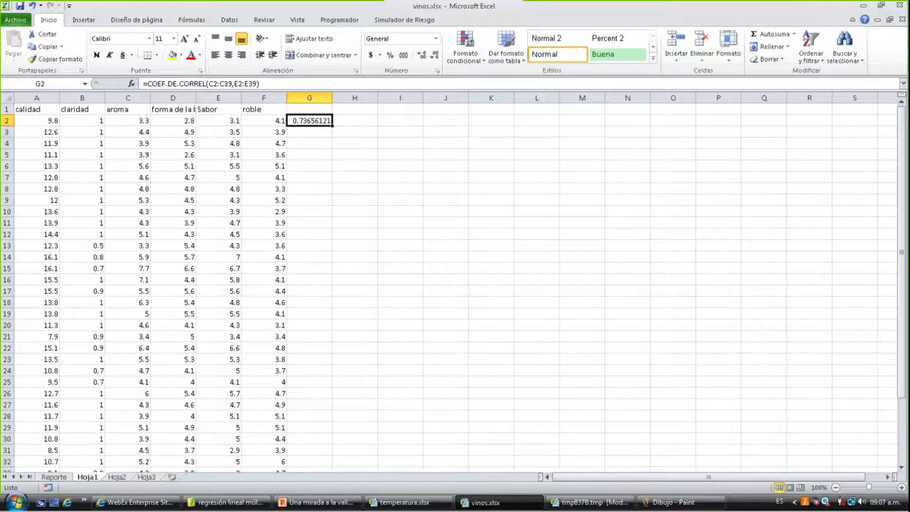
{"action": "key", "text": "ctrl+Page_Up"}
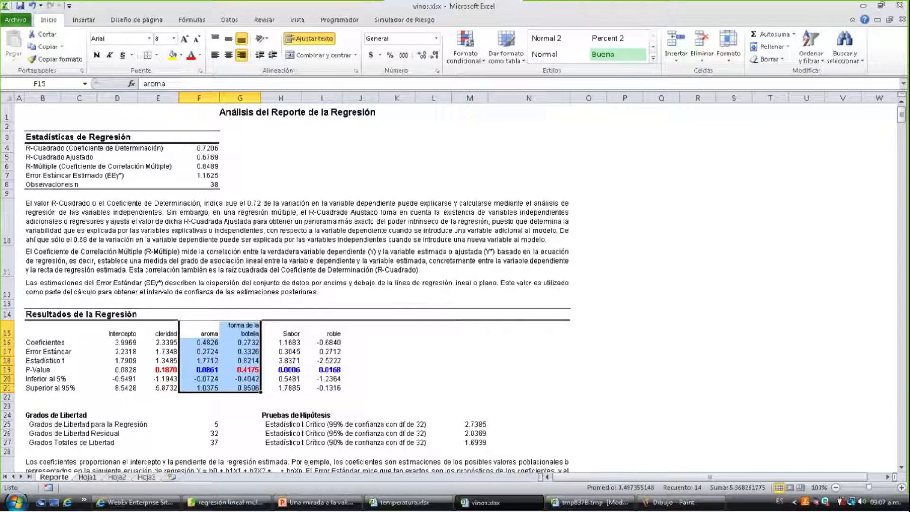
{"action": "key", "text": "ctrl+Page_Down"}
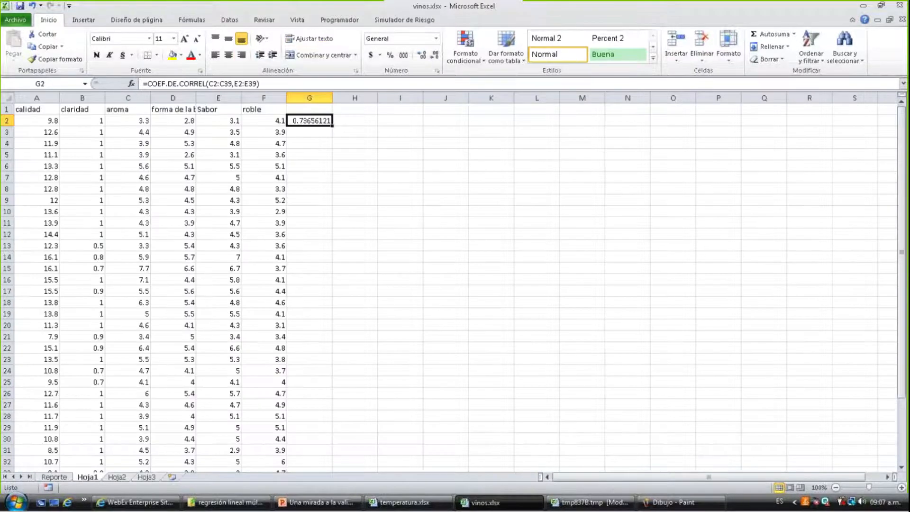
{"action": "key", "text": "ctrl+Page_Up"}
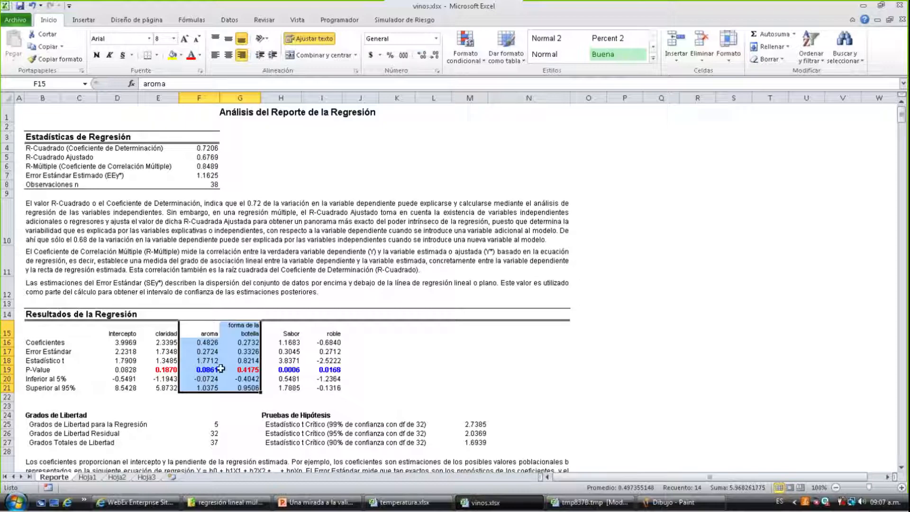
Examine aroma's P-Value and results in the regression table, and highlight the columns of the other four predictors
{"action": "left_click", "coordinate": [203, 370]}
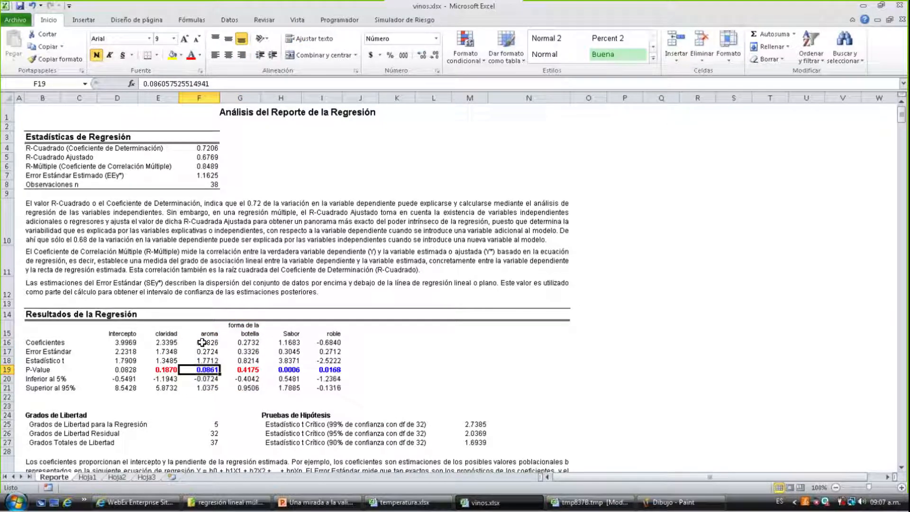
{"action": "left_click_drag", "start_coordinate": [206, 331], "coordinate": [194, 384]}
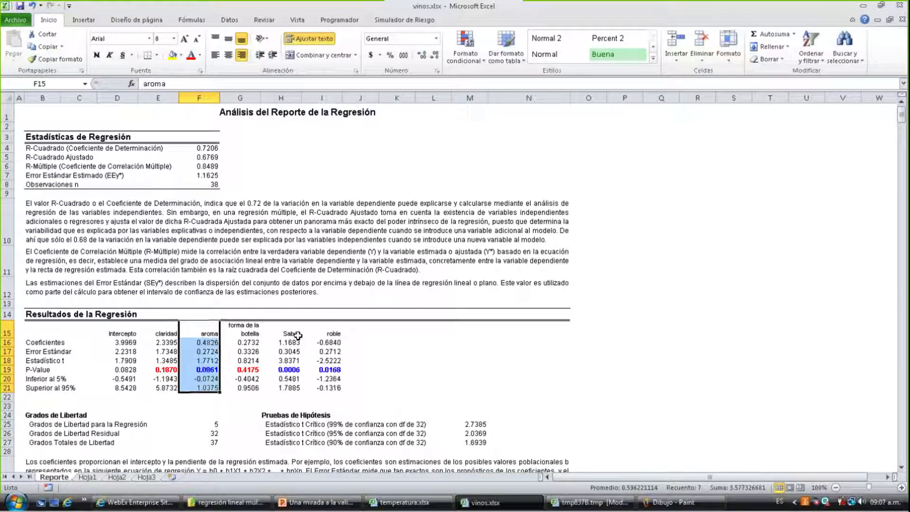
{"action": "left_click_drag", "start_coordinate": [292, 335], "coordinate": [332, 379]}
{"action": "left_click_drag", "start_coordinate": [158, 327], "coordinate": [158, 398], "text": "ctrl"}
{"action": "left_click_drag", "start_coordinate": [239, 327], "coordinate": [245, 388], "text": "ctrl"}
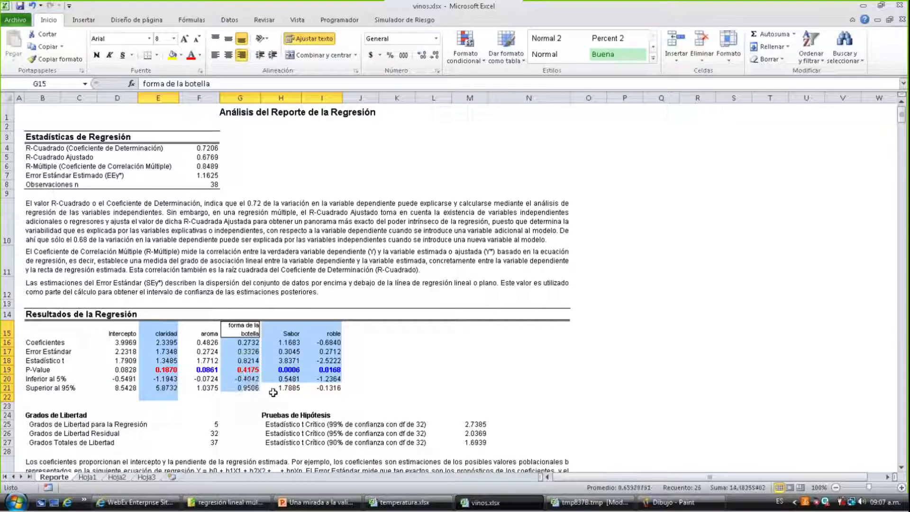
Highlight the aroma results again, and compare them with the claridad, forma de la botella, Sabor and roble columns as the reduced predictor set
{"action": "left_click_drag", "start_coordinate": [194, 329], "coordinate": [210, 385]}
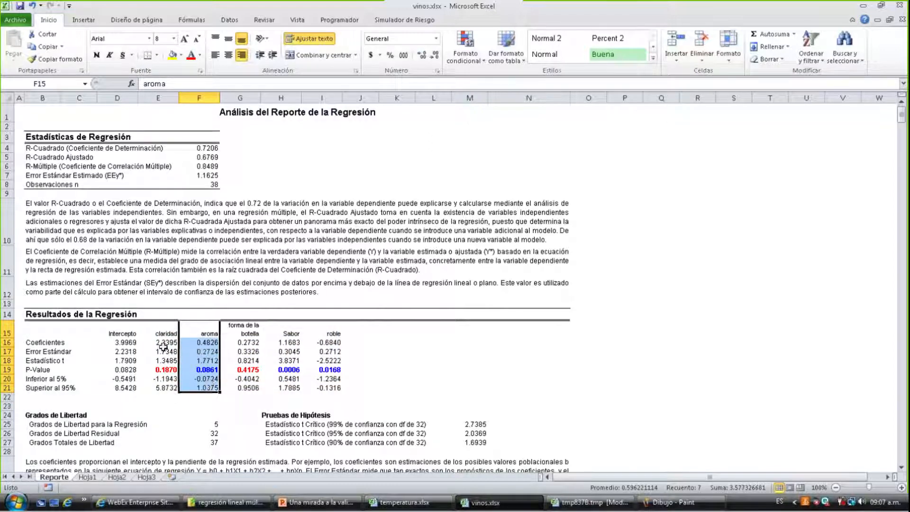
{"action": "left_click_drag", "start_coordinate": [160, 332], "coordinate": [159, 388]}
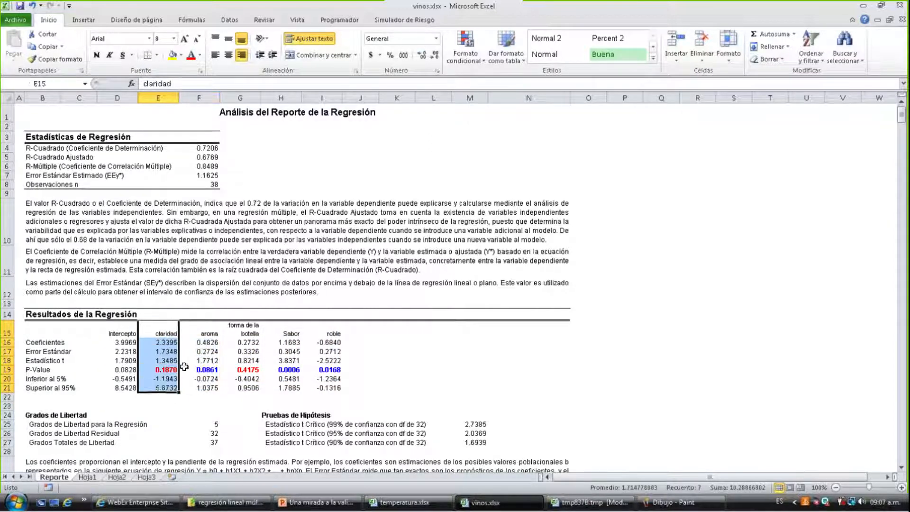
{"action": "left_click_drag", "start_coordinate": [242, 332], "coordinate": [332, 386], "text": "ctrl"}
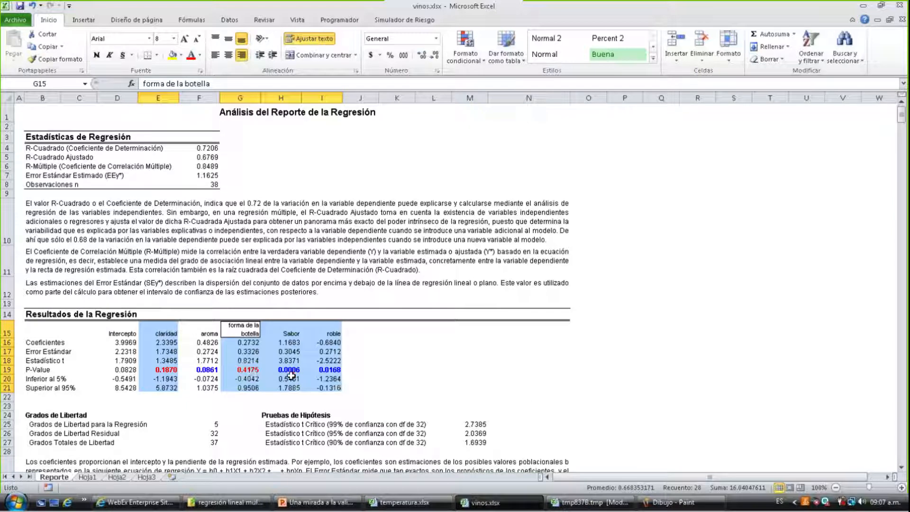
Compare the Multicolinealidad sheet in the diagnostic workbook with the regression report in vinos.xlsx
{"action": "left_click", "coordinate": [590, 502]}
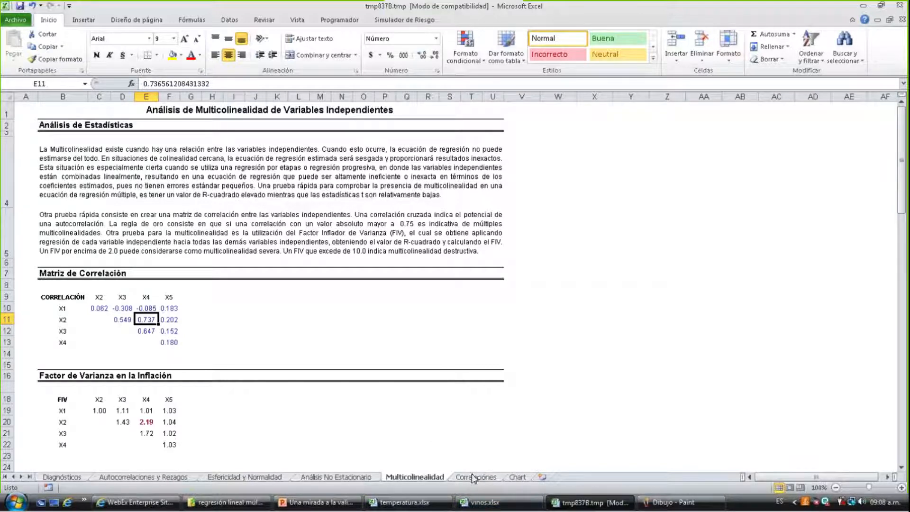
{"action": "left_click", "coordinate": [416, 503]}
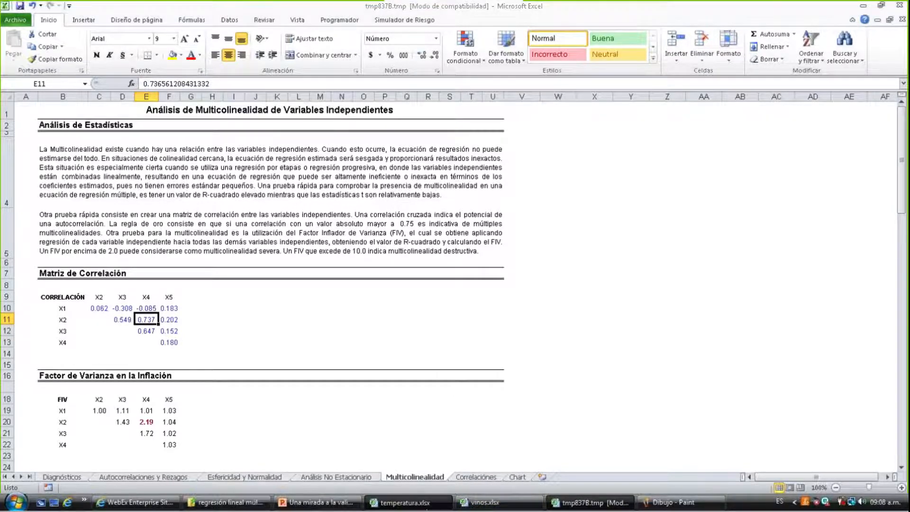
{"action": "left_click", "coordinate": [497, 502]}
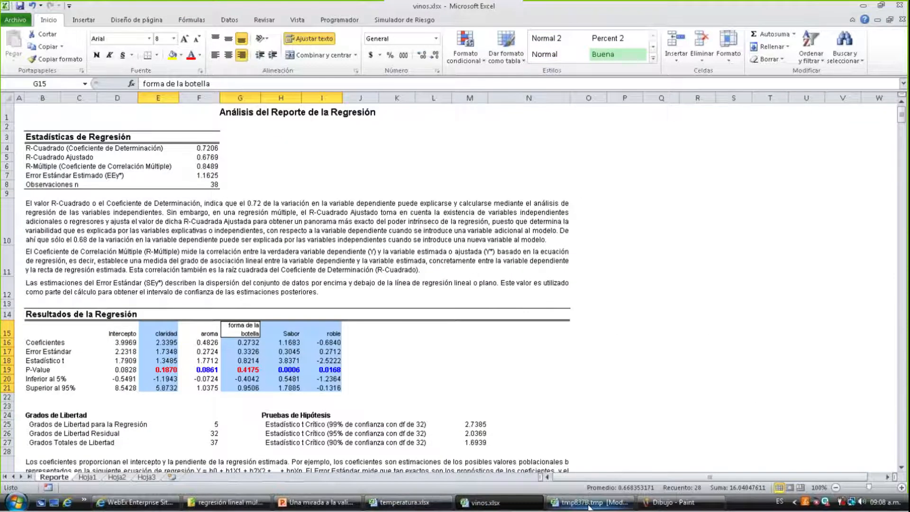
{"action": "left_click", "coordinate": [589, 505]}
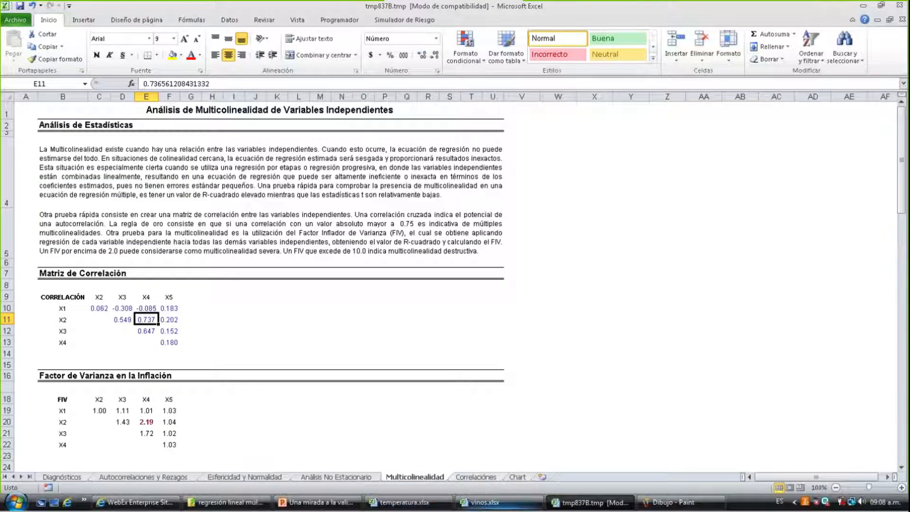
Switch to Paint and start a new blank drawing, discarding the existing sketch without saving
{"action": "left_click", "coordinate": [655, 494]}
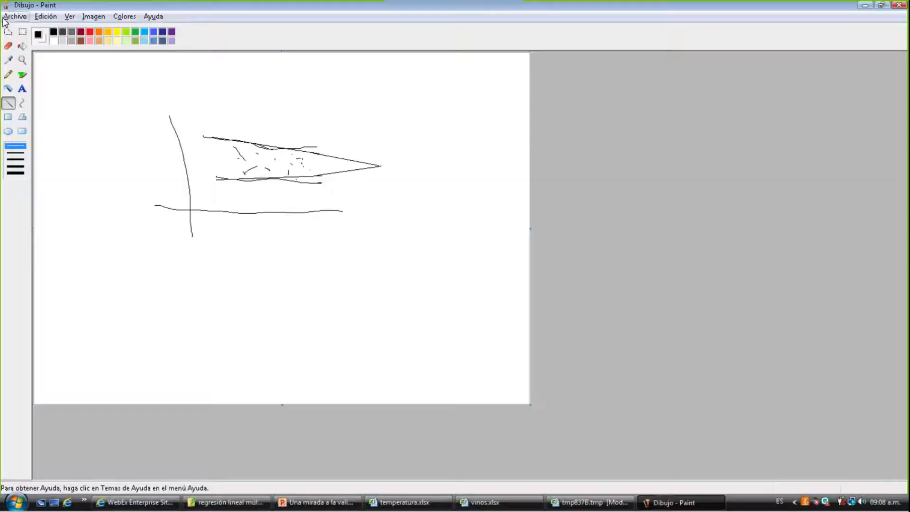
{"action": "left_click", "coordinate": [15, 16]}
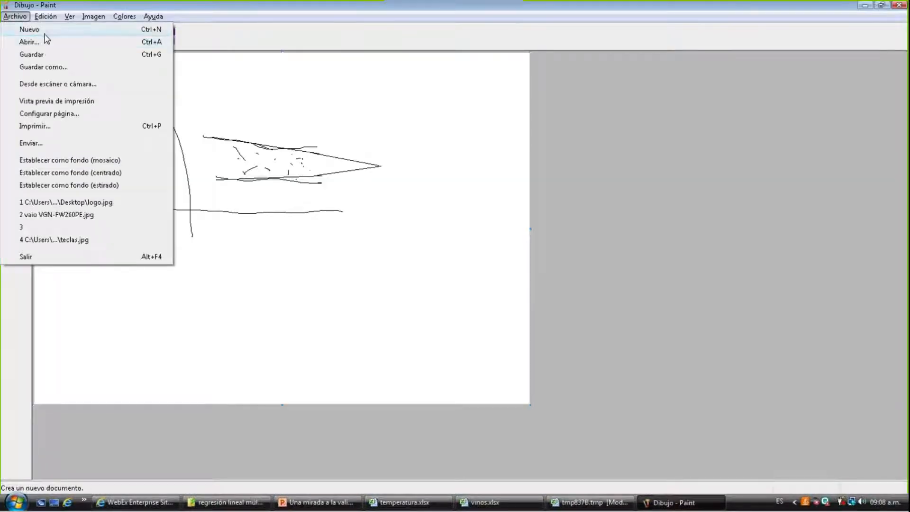
{"action": "left_click", "coordinate": [30, 29]}
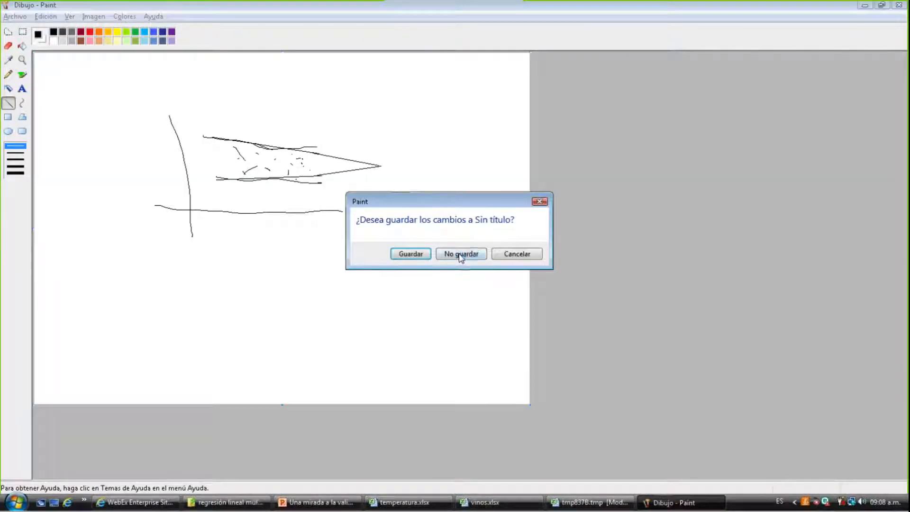
{"action": "left_click", "coordinate": [462, 255]}
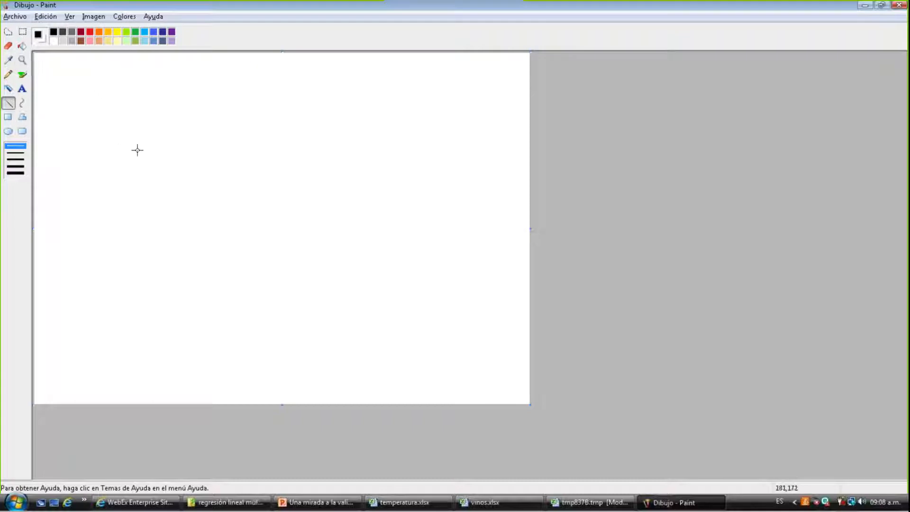
Draw a vertical and a horizontal axis with straight lines, and sketch a freehand zigzag series above the horizontal axis with the pencil
{"action": "mouse_move", "coordinate": [147, 87]}
{"action": "left_mouse_down"}
{"action": "mouse_move", "coordinate": [158, 264]}
{"action": "mouse_move", "coordinate": [147, 271]}
{"action": "left_mouse_up"}
{"action": "mouse_move", "coordinate": [118, 236]}
{"action": "left_mouse_down"}
{"action": "mouse_move", "coordinate": [392, 250]}
{"action": "mouse_move", "coordinate": [395, 235]}
{"action": "left_mouse_up"}
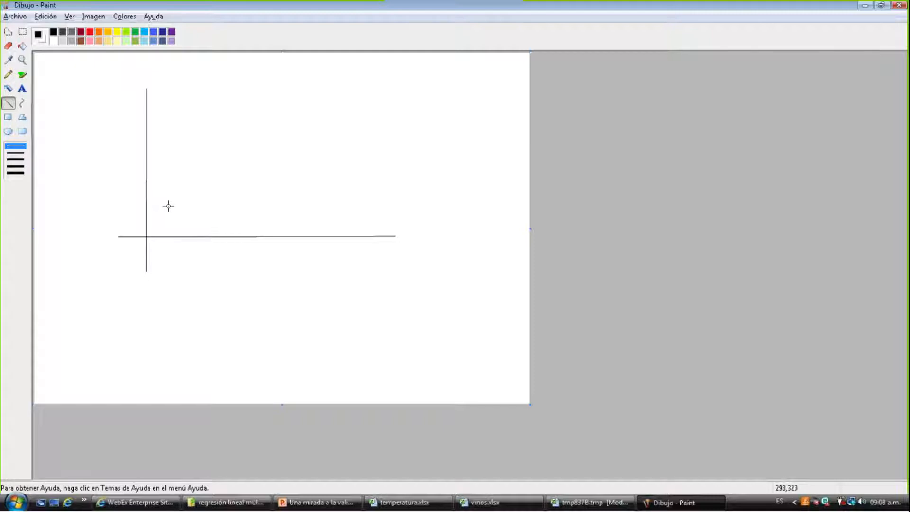
{"action": "left_click", "coordinate": [8, 75]}
{"action": "mouse_move", "coordinate": [161, 166]}
{"action": "left_mouse_down"}
{"action": "mouse_move", "coordinate": [303, 172]}
{"action": "mouse_move", "coordinate": [383, 140]}
{"action": "left_mouse_up"}
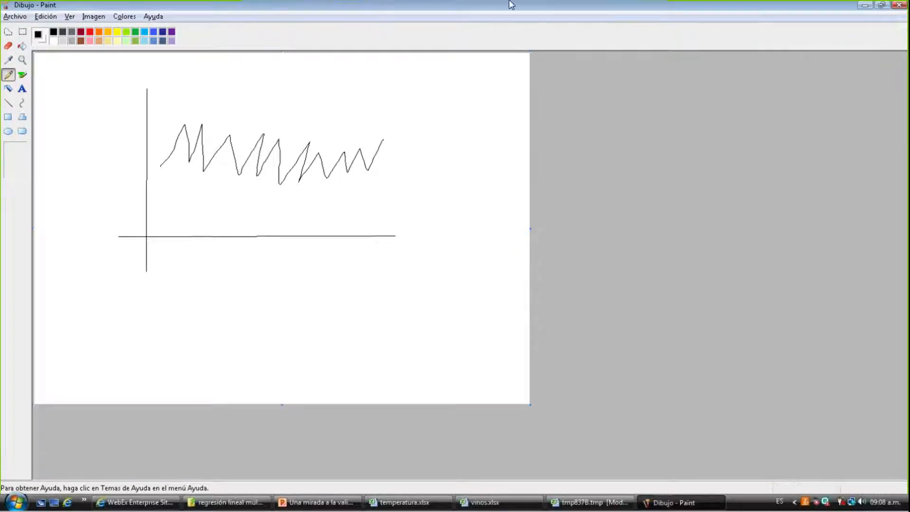
Switch to the diagnostic workbook and examine the stochastic process parameters, fit probability and runs test on the Análisis No Estacionario sheet
{"action": "left_click", "coordinate": [583, 12]}
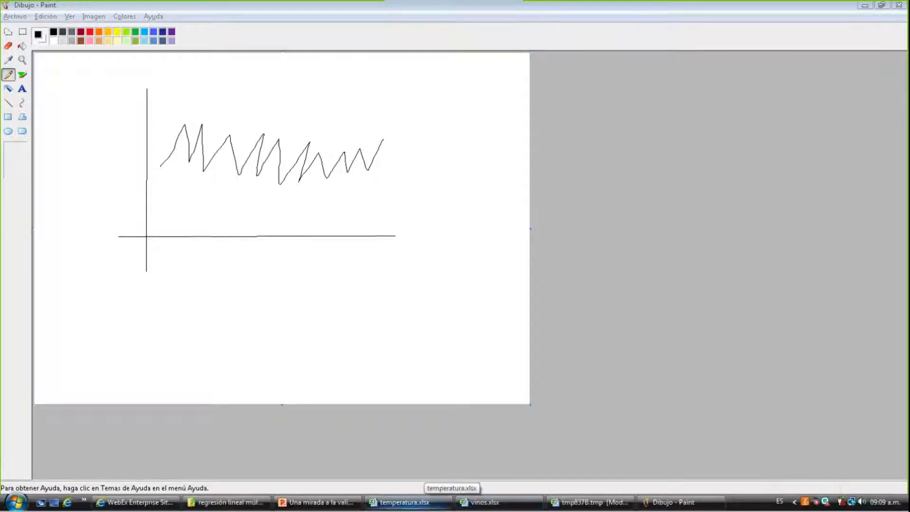
{"action": "left_click", "coordinate": [483, 502]}
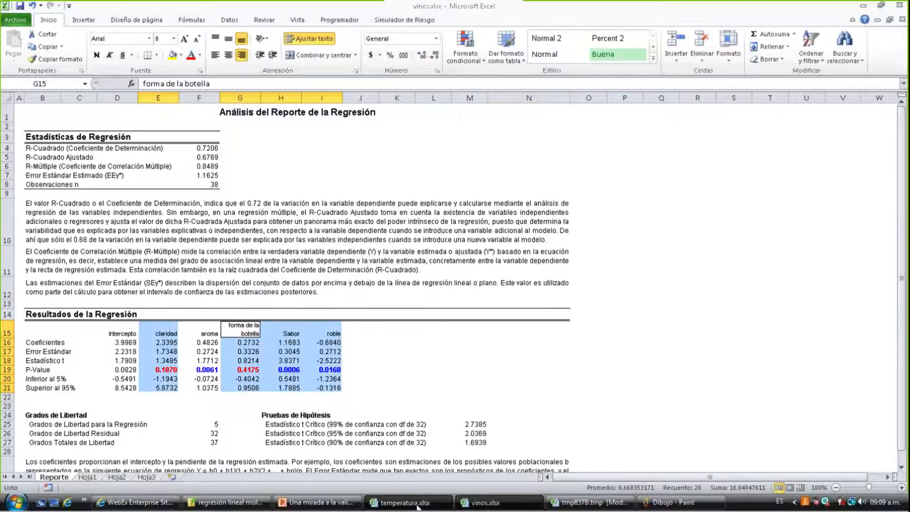
{"action": "left_click", "coordinate": [407, 502]}
{"action": "left_click", "coordinate": [590, 503]}
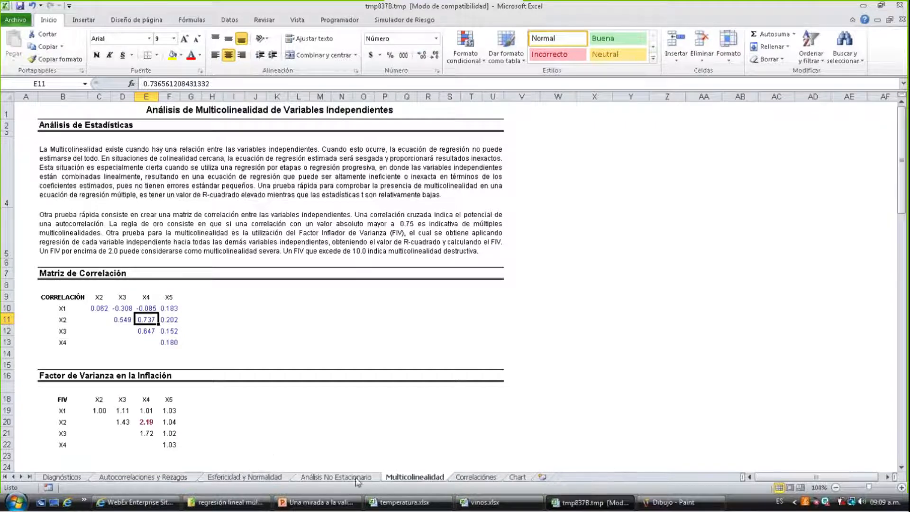
{"action": "left_click", "coordinate": [331, 477]}
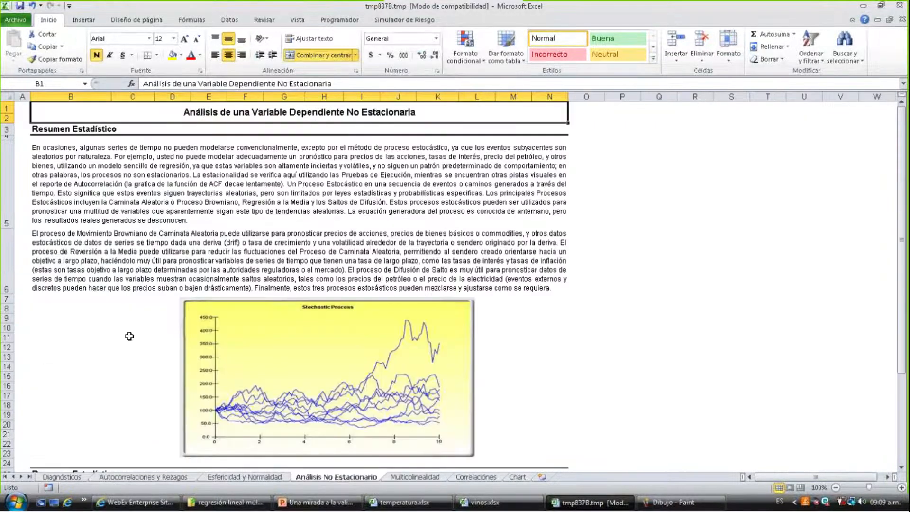
{"action": "scroll", "coordinate": [130, 336], "scroll_direction": "down", "scroll_amount": 1}
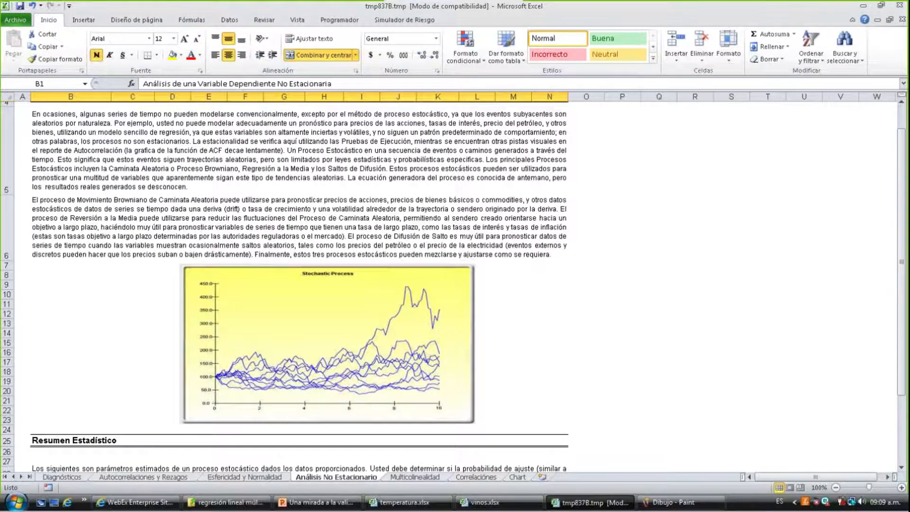
{"action": "scroll", "coordinate": [299, 284], "scroll_direction": "down", "scroll_amount": 1}
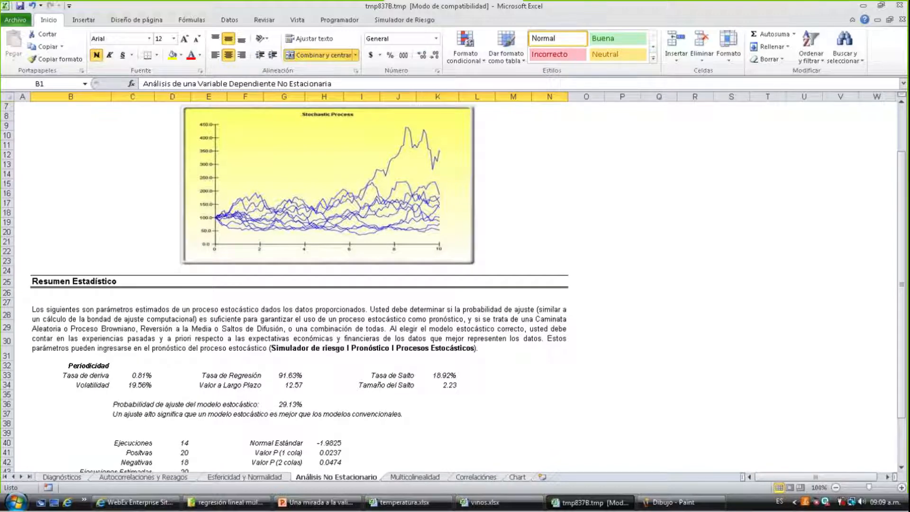
{"action": "scroll", "coordinate": [160, 367], "scroll_direction": "down", "scroll_amount": 1}
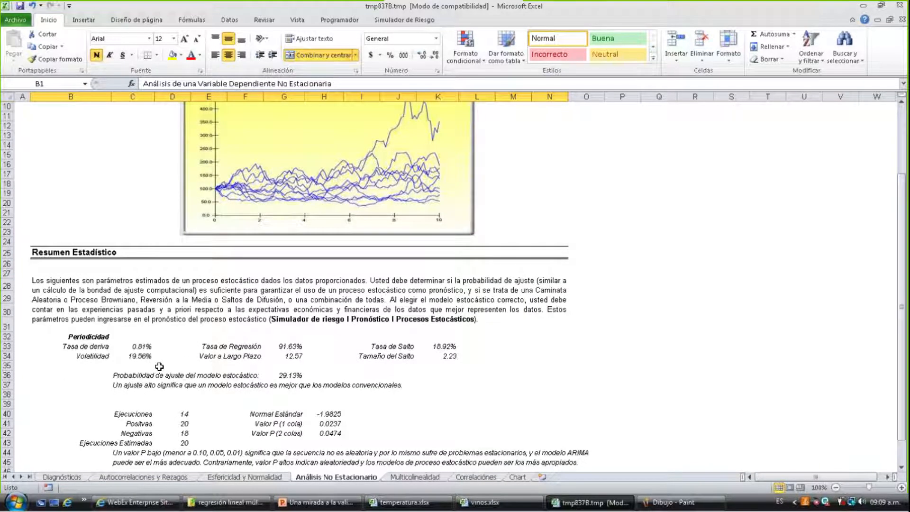
{"action": "scroll", "coordinate": [159, 367], "scroll_direction": "down", "scroll_amount": 1}
{"action": "left_click", "coordinate": [86, 282]}
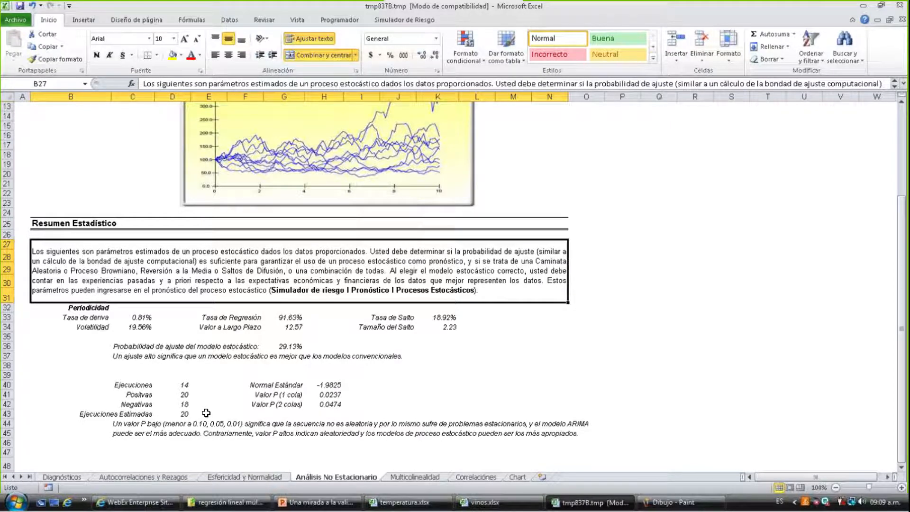
Return to the Diagnósticos sheet, and switch to the PowerPoint presentation to show slide 11, Estacionalidad
{"action": "left_click", "coordinate": [168, 477]}
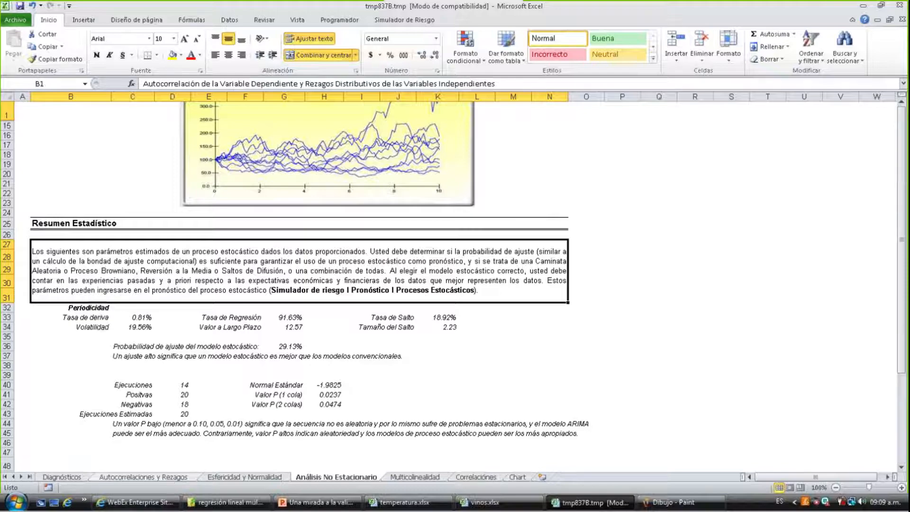
{"action": "left_click", "coordinate": [64, 478]}
{"action": "left_click", "coordinate": [587, 15]}
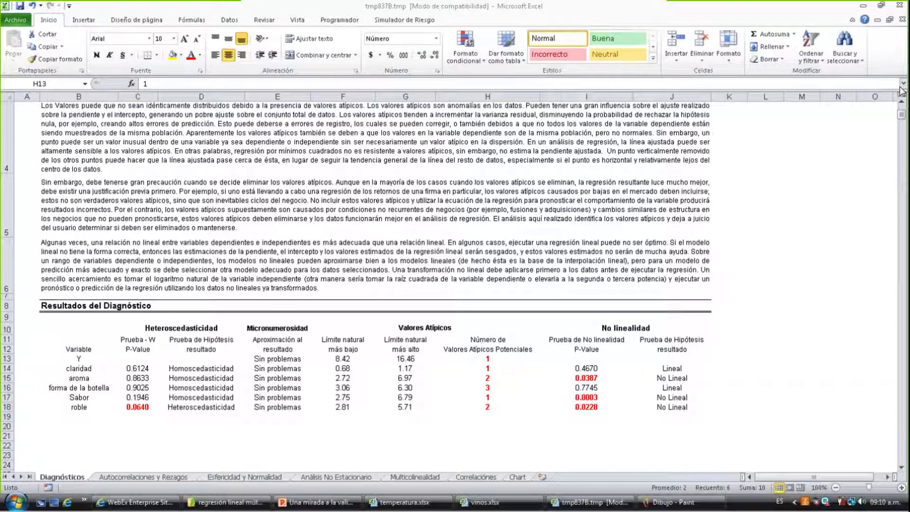
{"action": "key", "text": "alt+Tab"}
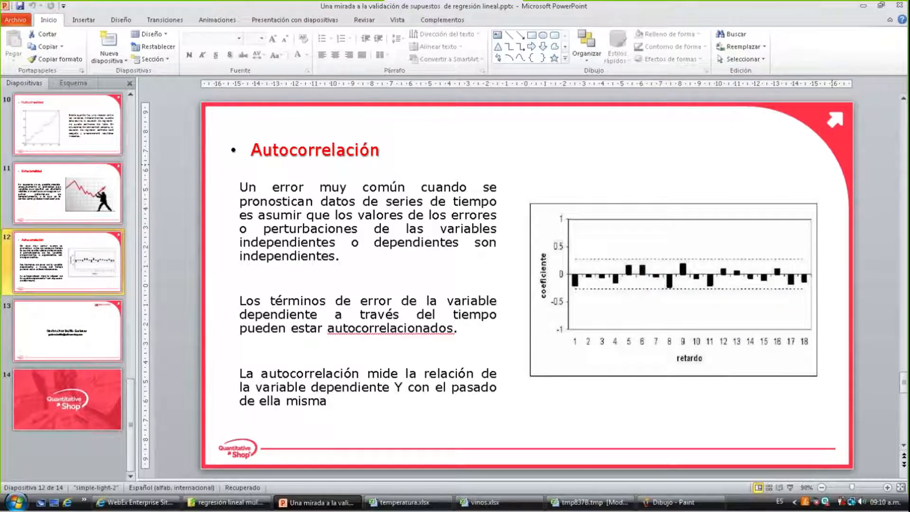
{"action": "key", "text": "Up"}
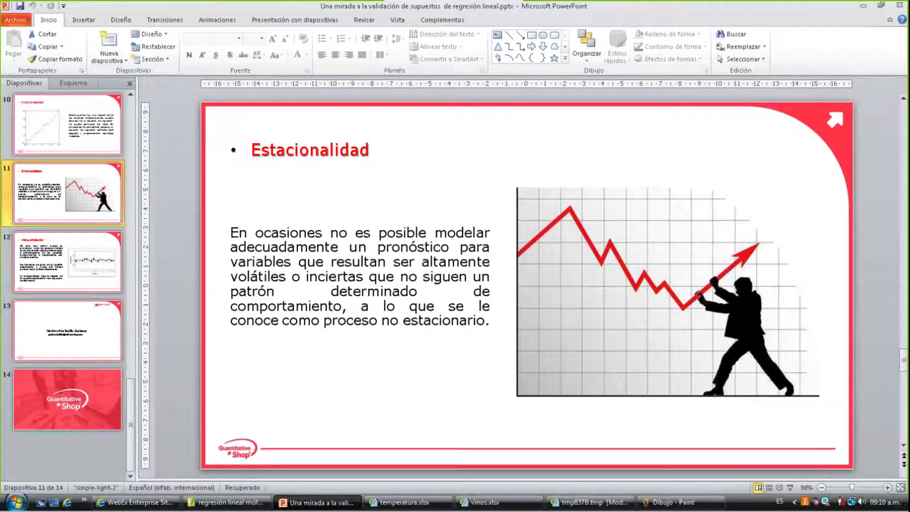